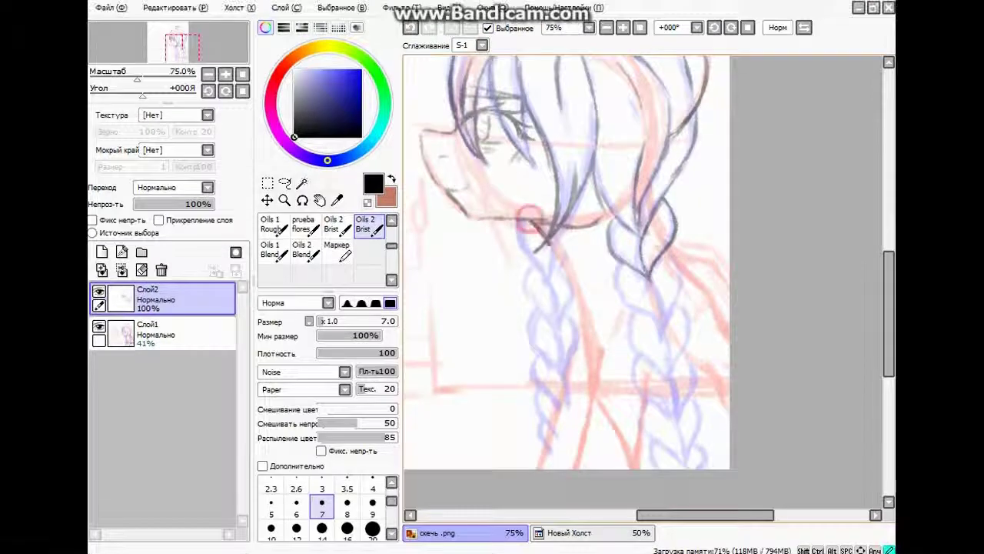
Sketch the character's neck, chest crease and foreleg outlines below the jaw over the coloured rough.
left_click_drag(546, 118, 580, 196)
left_click_drag(555, 136, 591, 260)
left_click_drag(630, 184, 609, 216)
left_click_drag(596, 359, 581, 436)
key("ctrl+z")
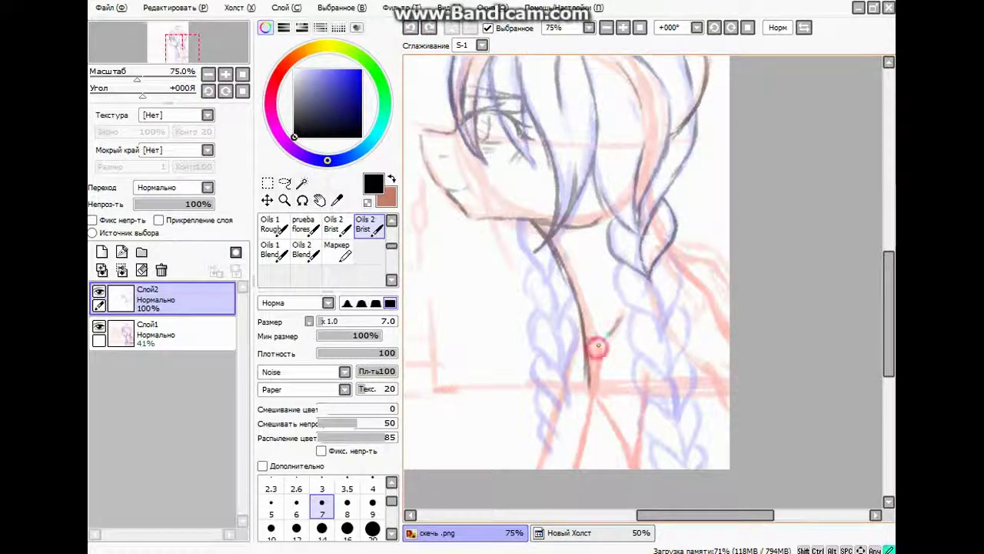
left_click_drag(596, 348, 578, 448)
left_click_drag(648, 355, 641, 402)
mouse_move(595, 322)
left_mouse_down()
mouse_move(573, 368)
mouse_move(560, 462)
left_mouse_up()
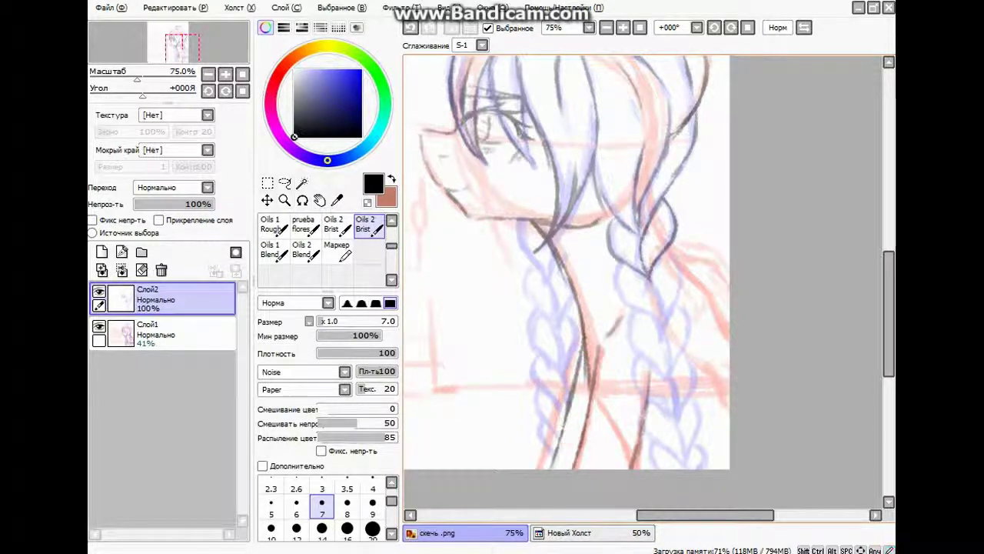
Sketch the feathered wing with small feather marks behind the back braid.
left_click_drag(705, 515, 728, 515)
mouse_move(607, 249)
left_mouse_down()
mouse_move(582, 314)
mouse_move(650, 366)
left_mouse_up()
key("ctrl+z")
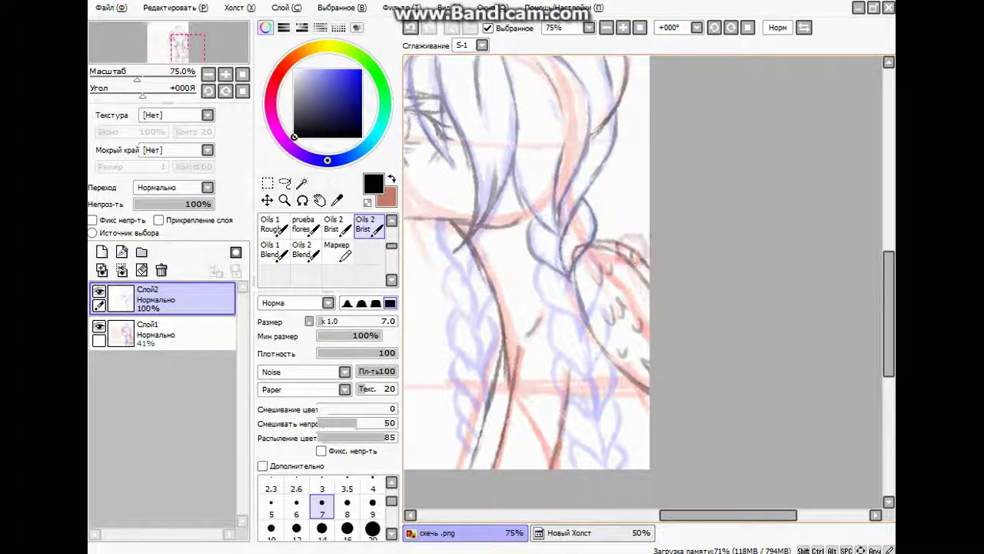
Trace the plaits of the back braid and the front braid down to the canvas edge.
left_click_drag(728, 514, 688, 514)
mouse_move(727, 245)
left_mouse_down()
mouse_move(735, 292)
mouse_move(711, 330)
mouse_move(695, 281)
mouse_move(704, 330)
mouse_move(674, 328)
mouse_move(695, 369)
mouse_move(719, 307)
mouse_move(728, 362)
mouse_move(696, 411)
mouse_move(731, 345)
mouse_move(699, 402)
mouse_move(737, 445)
mouse_move(715, 461)
mouse_move(746, 431)
mouse_move(738, 465)
left_mouse_up()
left_click(409, 27)
left_click(429, 27)
left_click(410, 27)
mouse_move(592, 269)
left_mouse_down()
mouse_move(597, 309)
mouse_move(612, 320)
mouse_move(592, 339)
mouse_move(619, 309)
mouse_move(632, 348)
mouse_move(592, 340)
mouse_move(588, 379)
mouse_move(611, 365)
mouse_move(586, 398)
mouse_move(586, 443)
left_mouse_up()
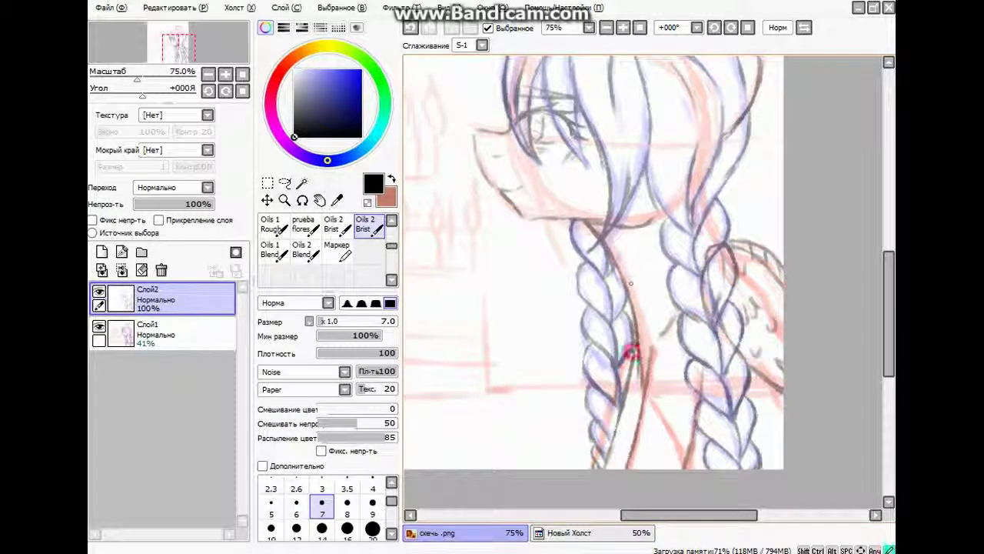
Sketch the table line and the outlines of a three-tier cake in front of the character.
left_click_drag(889, 315, 889, 295)
left_click_drag(689, 514, 492, 514)
scroll(422, 393, "down", 2)
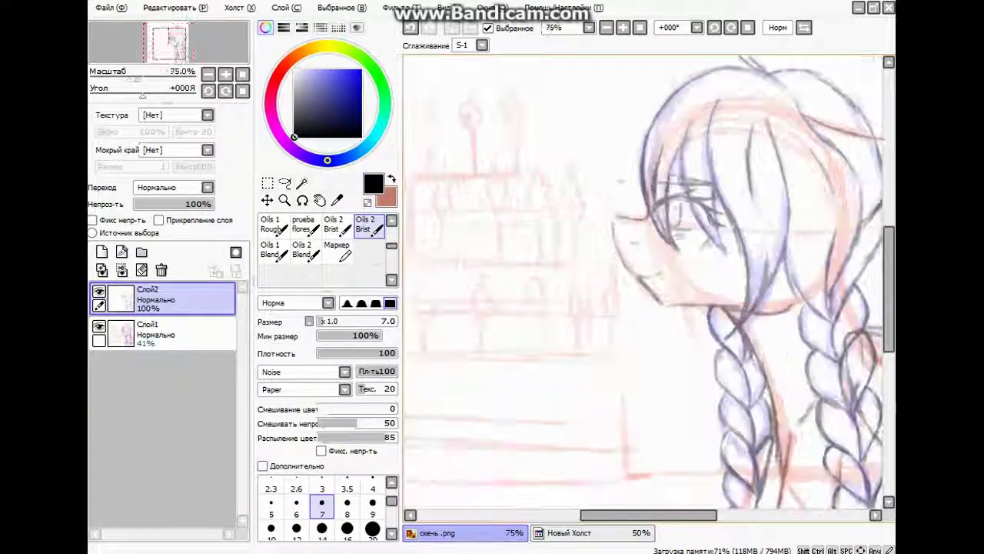
mouse_move(423, 394)
left_mouse_down()
mouse_move(504, 380)
mouse_move(435, 323)
mouse_move(454, 306)
mouse_move(613, 308)
mouse_move(632, 383)
left_mouse_up()
key("ctrl+z")
mouse_move(439, 309)
left_mouse_down()
mouse_move(439, 258)
mouse_move(578, 251)
mouse_move(613, 296)
left_mouse_up()
mouse_move(446, 239)
left_mouse_down()
mouse_move(449, 205)
mouse_move(474, 193)
mouse_move(576, 195)
mouse_move(592, 250)
left_mouse_up()
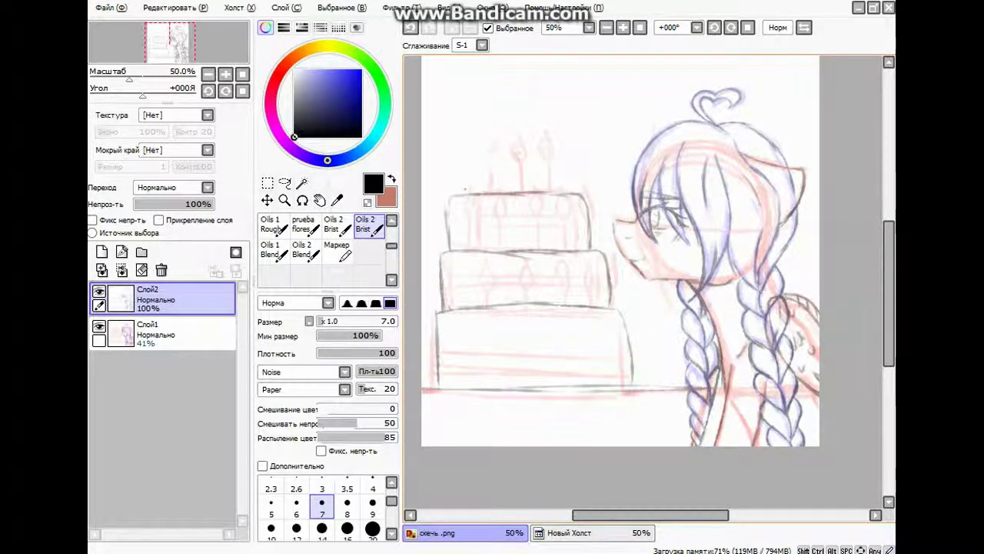
Sketch three lit candles on the cake and add candle-shaped decorations and a band to the top tier.
mouse_move(508, 164)
left_mouse_down()
mouse_move(507, 189)
mouse_move(545, 132)
left_mouse_up()
mouse_move(577, 215)
left_mouse_down()
mouse_move(449, 222)
mouse_move(469, 202)
left_mouse_up()
mouse_move(508, 248)
left_mouse_down()
mouse_move(509, 206)
mouse_move(551, 219)
left_mouse_up()
left_click_drag(577, 202, 576, 244)
Sketch candle-shaped decorations on the middle tier and decorative bands across the lower tiers.
left_click_drag(468, 295, 468, 262)
left_click_drag(507, 297, 507, 262)
left_click_drag(552, 295, 552, 262)
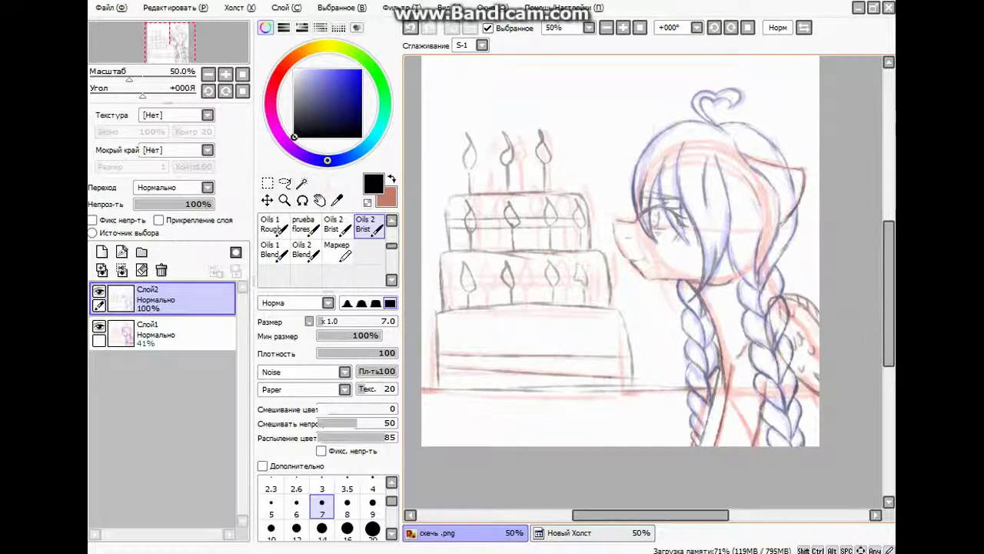
key("ctrl+z")
left_click_drag(458, 369, 578, 367)
mouse_move(437, 275)
left_mouse_down()
mouse_move(630, 284)
mouse_move(611, 271)
left_mouse_up()
Fade the coloured rough layer Слой1 to 8% opacity and merge the sketch layer Слой2 down into it.
left_click(135, 330)
left_click(142, 269)
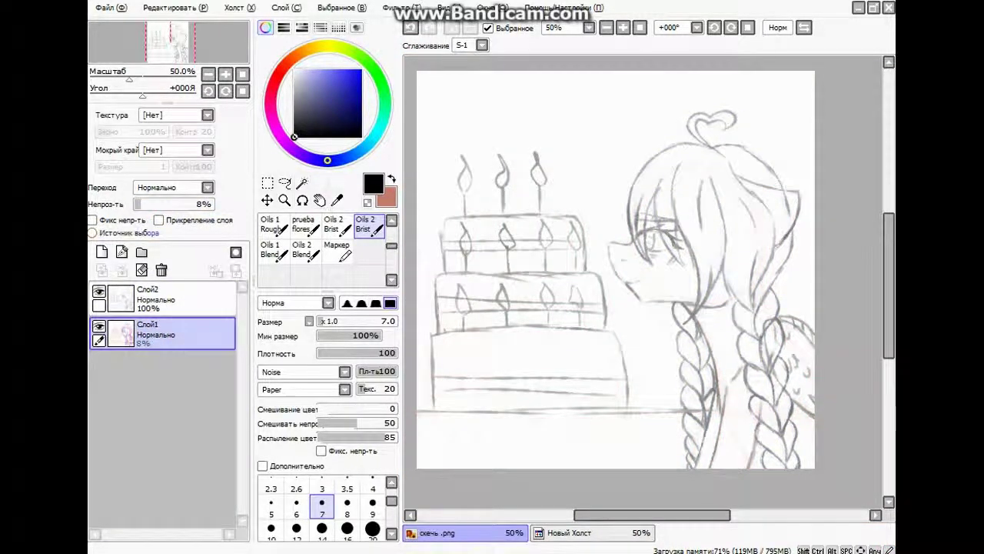
left_click(162, 298)
left_click(121, 269)
Set the merged sketch layer's opacity to 31% and add a new layer above it.
left_click_drag(230, 203, 164, 204)
left_click(102, 252)
left_click(161, 334)
Set the stroke smoothing to S-7 and the brush size to 9.
left_click(481, 44)
left_click(461, 321)
scroll(323, 507, "down", 1)
left_click(372, 483)
scroll(615, 230, "down", 1)
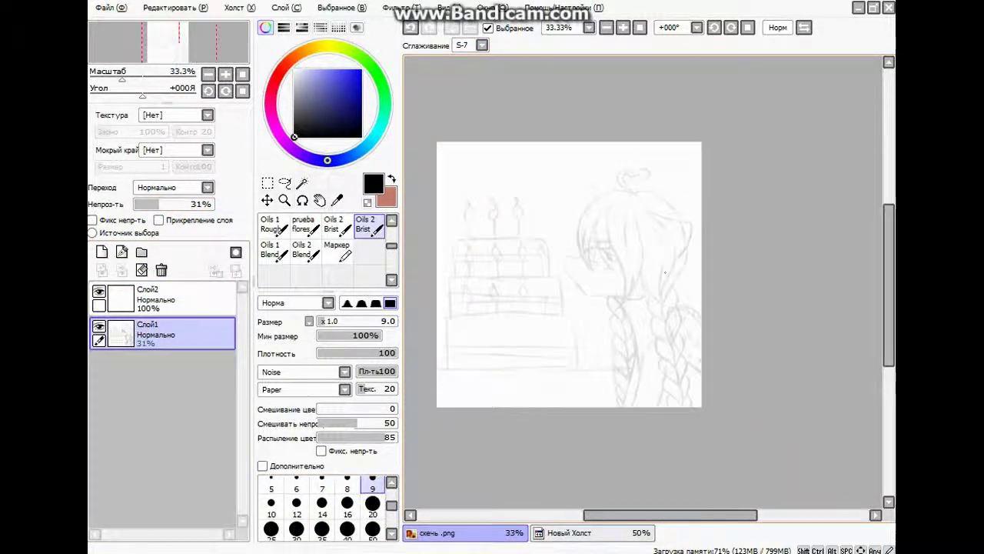
Make Слой2 active, set the brush's opacity mixing to 0 and minimum size to 0%, and test it with hair strokes.
scroll(615, 231, "up", 2)
left_click(571, 125)
left_click(153, 297)
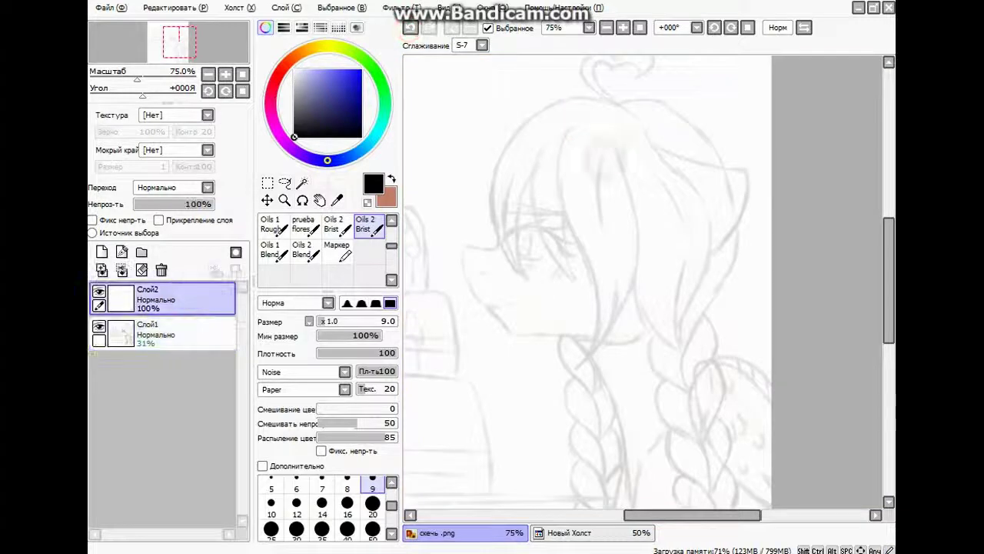
left_click_drag(357, 423, 317, 423)
left_click_drag(570, 127, 584, 363)
key("ctrl+z")
left_click(318, 335)
left_click(571, 125)
mouse_move(571, 125)
left_mouse_down()
mouse_move(561, 193)
mouse_move(599, 297)
mouse_move(591, 367)
left_mouse_up()
key("ctrl+z")
Ink the long front lock of hair beside the face with its inner strand lines.
mouse_move(572, 125)
left_mouse_down()
mouse_move(559, 182)
mouse_move(596, 296)
left_mouse_up()
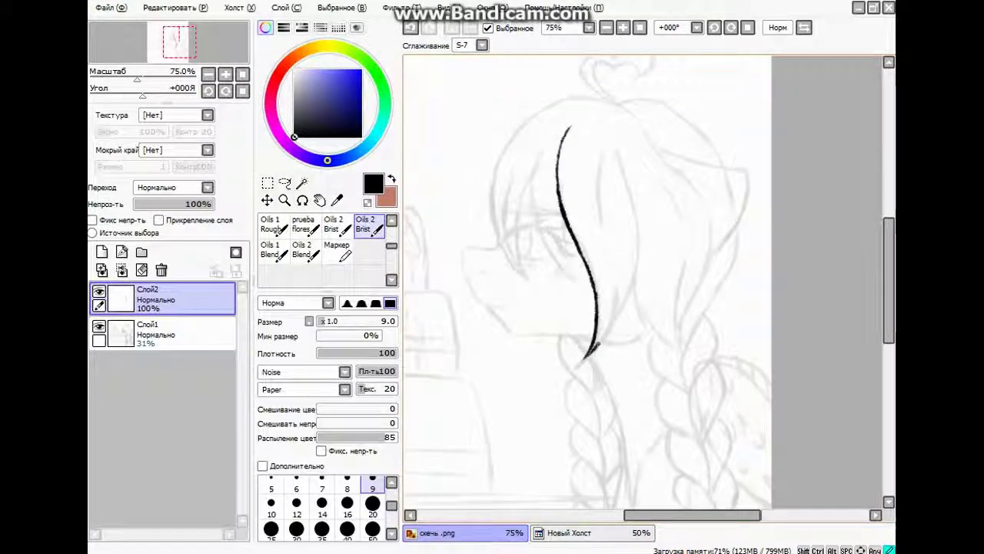
left_click_drag(570, 127, 605, 296)
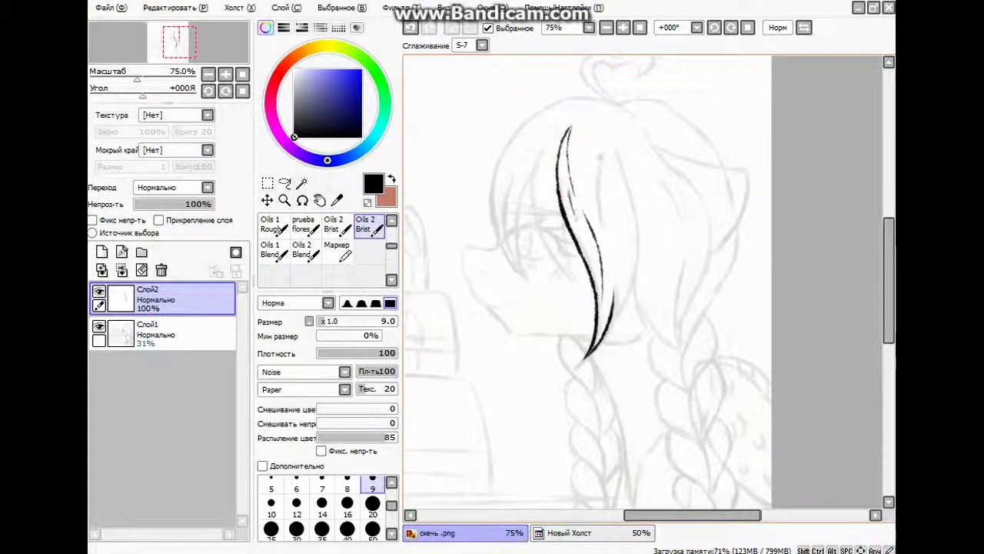
mouse_move(579, 138)
left_mouse_down()
mouse_move(619, 201)
mouse_move(625, 231)
mouse_move(629, 189)
mouse_move(631, 292)
mouse_move(598, 343)
left_mouse_up()
left_click_drag(632, 233, 625, 270)
Ink the shorter bangs over the eye and the rounded front outline of the hair, with strand lines.
mouse_move(539, 148)
left_mouse_down()
mouse_move(531, 223)
mouse_move(571, 289)
left_mouse_up()
left_click_drag(553, 201, 585, 290)
left_click_drag(571, 135, 537, 212)
left_click_drag(552, 172, 532, 231)
mouse_move(629, 112)
left_mouse_down()
mouse_move(542, 107)
mouse_move(498, 219)
mouse_move(529, 281)
left_mouse_up()
left_click_drag(504, 198, 532, 286)
left_click_drag(533, 168, 501, 241)
left_click_drag(526, 210, 513, 281)
left_click_drag(538, 145, 512, 171)
left_click_drag(585, 99, 520, 174)
left_click_drag(541, 116, 507, 180)
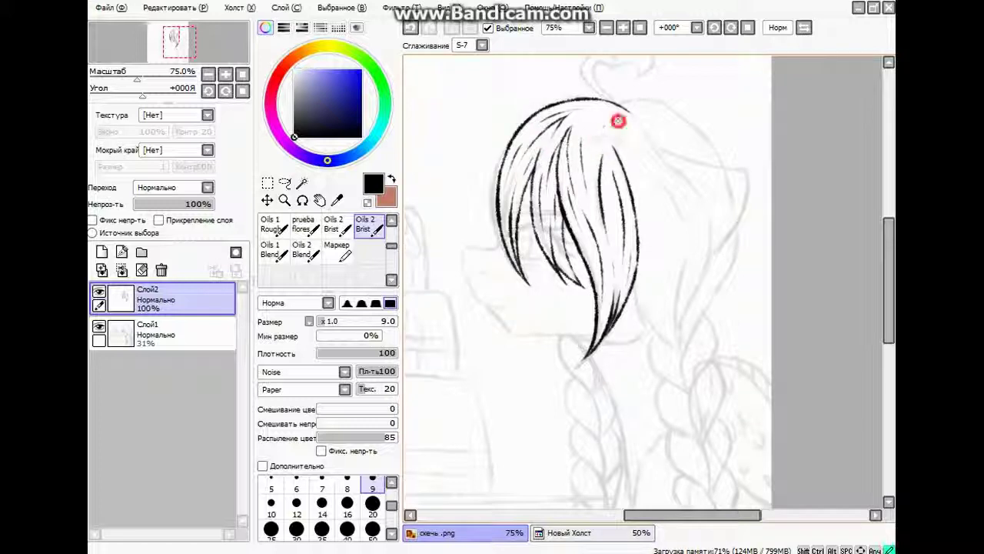
Ink the wide side lock behind the front lock down to its pointed tip, with inner strands.
key("ctrl+z")
mouse_move(609, 198)
left_mouse_down()
mouse_move(598, 143)
mouse_move(644, 245)
mouse_move(622, 357)
left_mouse_up()
scroll(590, 126, "right", 2)
key("ctrl+z")
mouse_move(582, 122)
left_mouse_down()
mouse_move(631, 181)
mouse_move(645, 262)
mouse_move(620, 355)
left_mouse_up()
left_click_drag(645, 254, 615, 350)
left_click_drag(554, 146, 600, 260)
left_click_drag(592, 220, 605, 307)
left_click_drag(584, 181, 601, 269)
left_click_drag(589, 266, 553, 296)
left_click_drag(553, 260, 615, 345)
left_click_drag(578, 290, 620, 352)
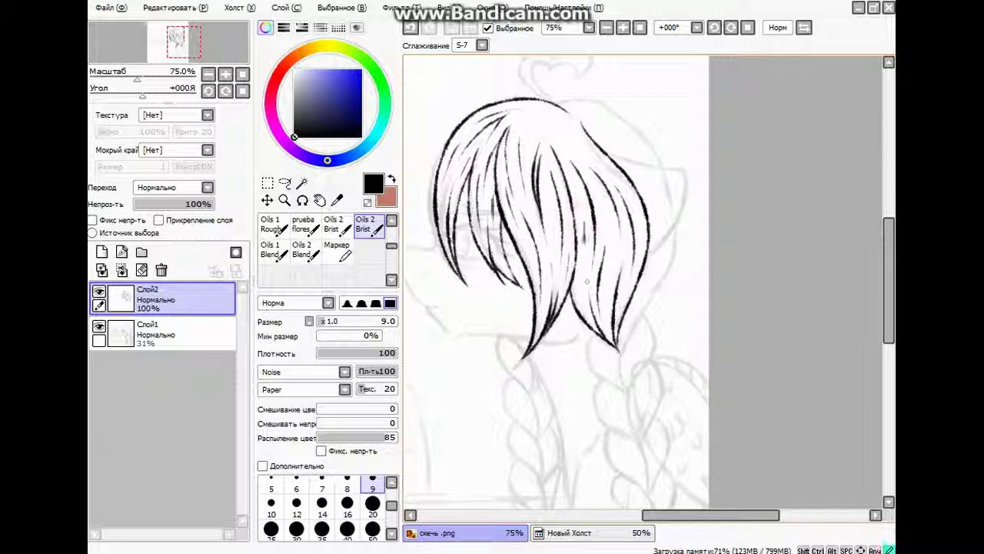
Ink the ear and the outline and strands of the hair at the back of the head.
mouse_move(582, 123)
left_mouse_down()
mouse_move(668, 166)
mouse_move(651, 252)
left_mouse_up()
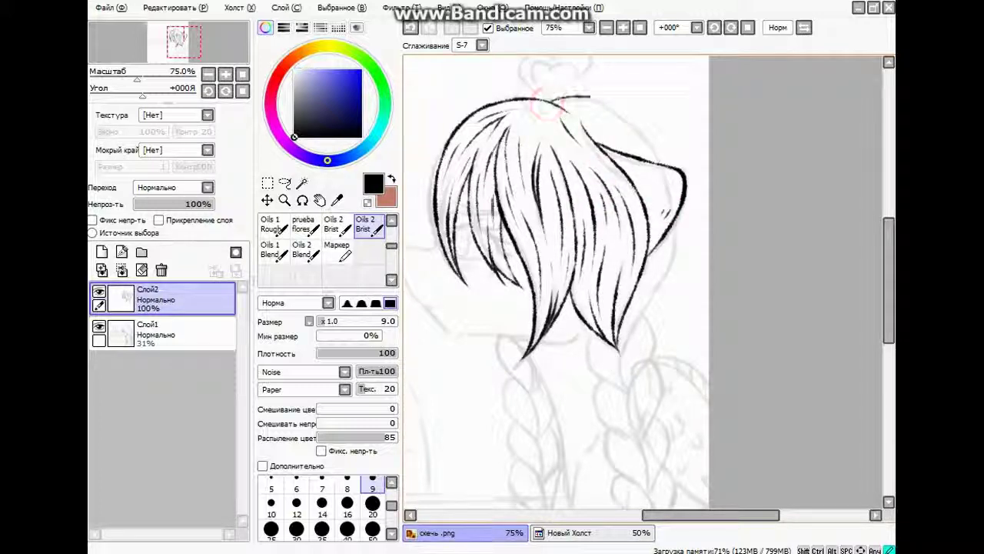
left_click_drag(549, 100, 666, 165)
left_click_drag(635, 327, 619, 354)
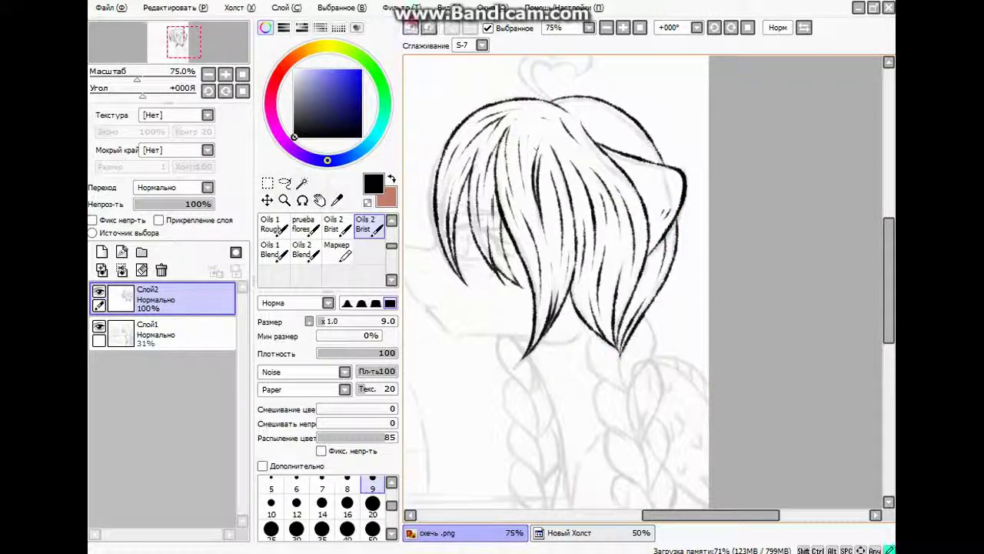
left_click(548, 122)
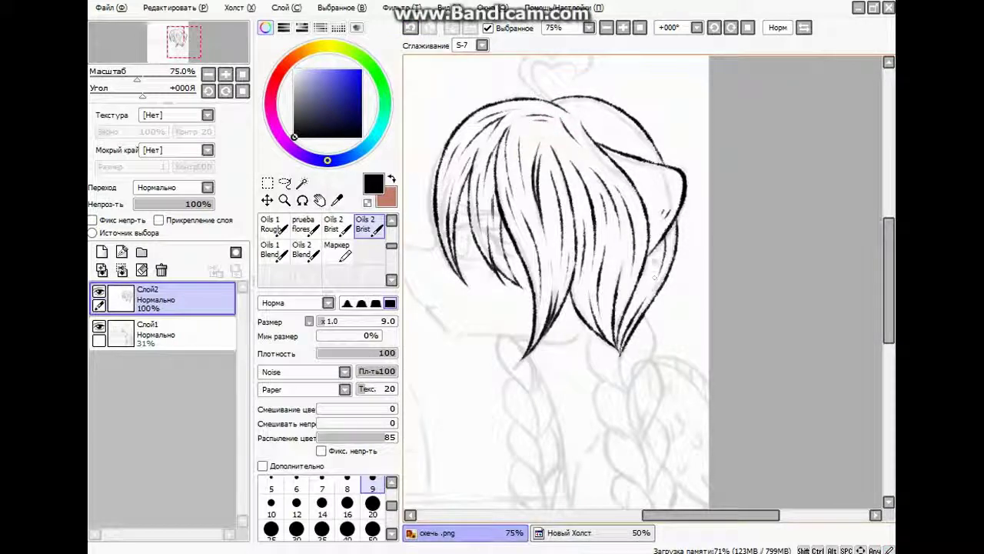
mouse_move(576, 113)
left_mouse_down()
mouse_move(568, 102)
mouse_move(622, 139)
mouse_move(618, 131)
left_mouse_up()
Ink the heart-shaped curl of hair on top of the head.
left_click_drag(889, 281, 888, 257)
mouse_move(538, 171)
left_mouse_down()
mouse_move(526, 154)
mouse_move(555, 131)
left_mouse_up()
key("ctrl+z")
mouse_move(552, 178)
left_mouse_down()
mouse_move(520, 146)
mouse_move(575, 117)
mouse_move(573, 154)
mouse_move(522, 137)
left_mouse_up()
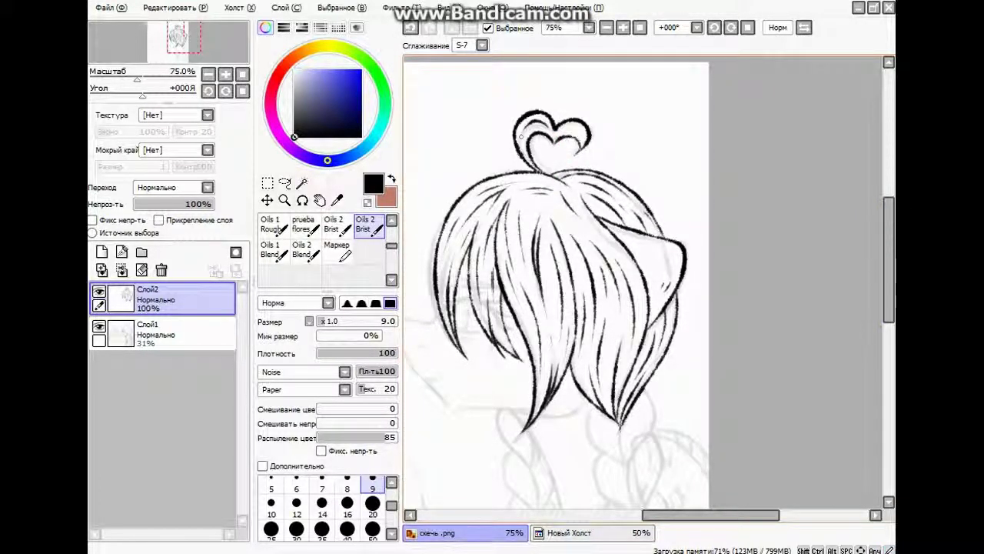
Ink the snout profile, chin and jawline of the face.
scroll(553, 285, "down", 5)
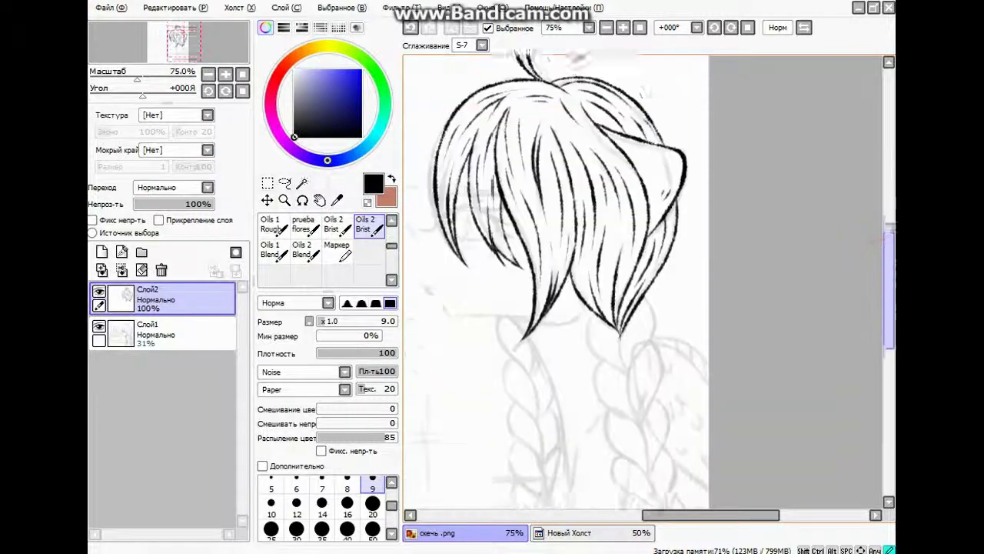
scroll(538, 254, "up", 5)
mouse_move(552, 233)
left_mouse_down()
mouse_move(523, 256)
mouse_move(480, 323)
mouse_move(572, 373)
left_mouse_up()
key("ctrl+z")
mouse_move(484, 250)
left_mouse_down()
mouse_move(543, 247)
mouse_move(529, 368)
mouse_move(573, 373)
left_mouse_up()
scroll(538, 369, "right", 2)
mouse_move(469, 367)
left_mouse_down()
mouse_move(578, 423)
mouse_move(750, 450)
mouse_move(776, 438)
left_mouse_up()
Hide the line-art layer Слой2 and add a new layer above it.
scroll(522, 297, "left", 2)
left_click(98, 292)
left_click(101, 251)
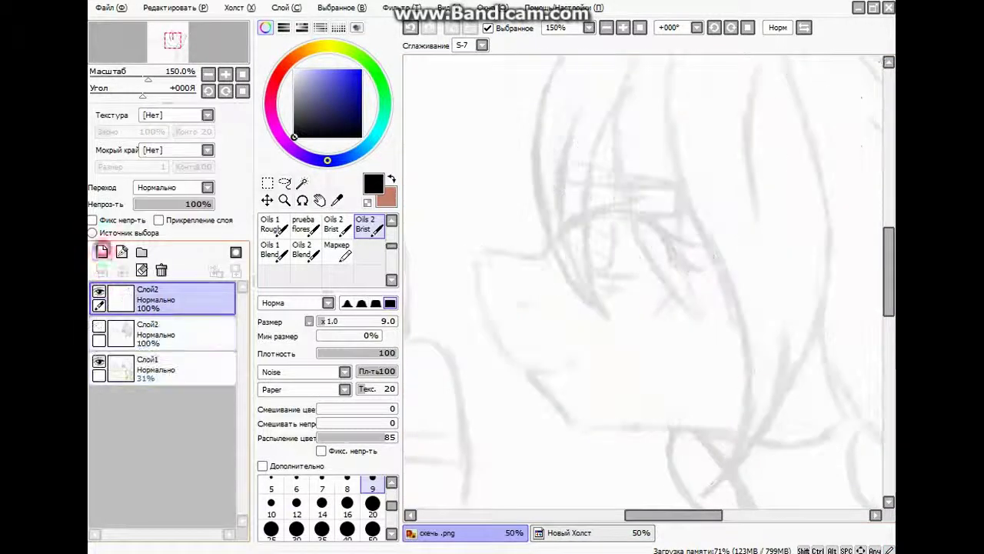
Try inking the eye with branching upper lashes, a narrow pupil and lower lid marks, and clear the layer.
left_click_drag(559, 239, 648, 239)
key("ctrl+z")
mouse_move(558, 239)
left_mouse_down()
mouse_move(634, 194)
mouse_move(684, 217)
mouse_move(689, 244)
mouse_move(648, 220)
mouse_move(700, 268)
left_mouse_up()
mouse_move(649, 221)
left_mouse_down()
mouse_move(687, 259)
mouse_move(627, 219)
mouse_move(663, 232)
left_mouse_up()
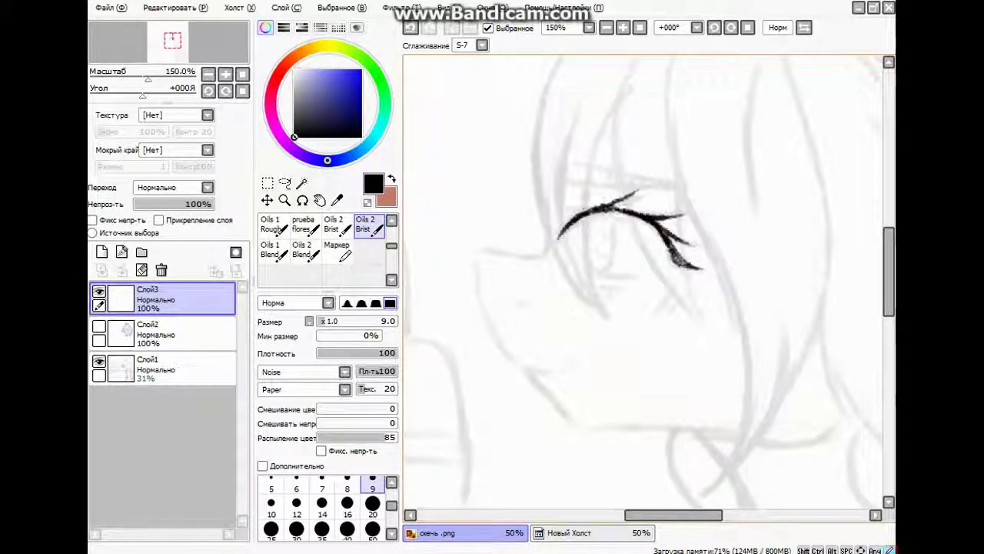
left_click_drag(607, 267, 613, 223)
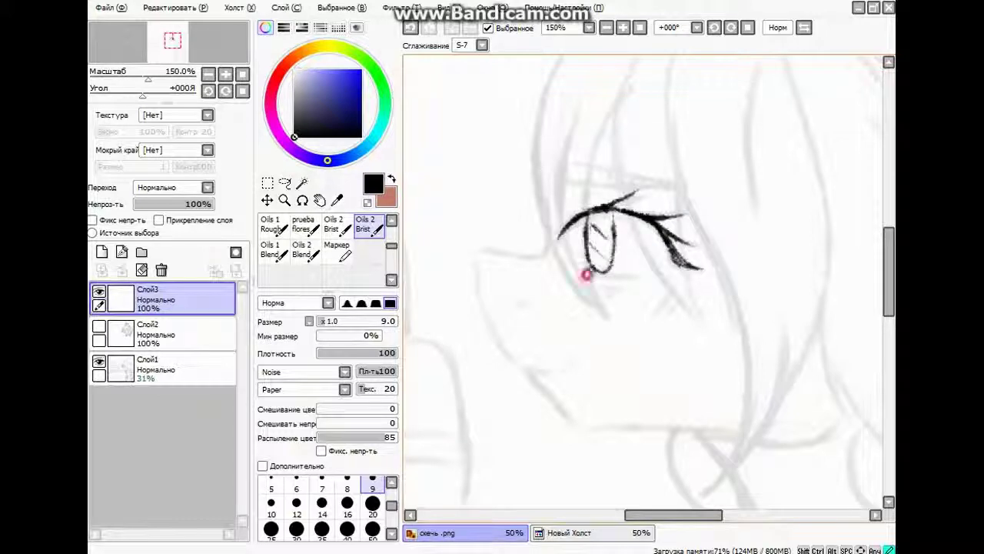
left_click_drag(596, 286, 636, 282)
left_click_drag(681, 269, 650, 318)
scroll(587, 248, "up", 2)
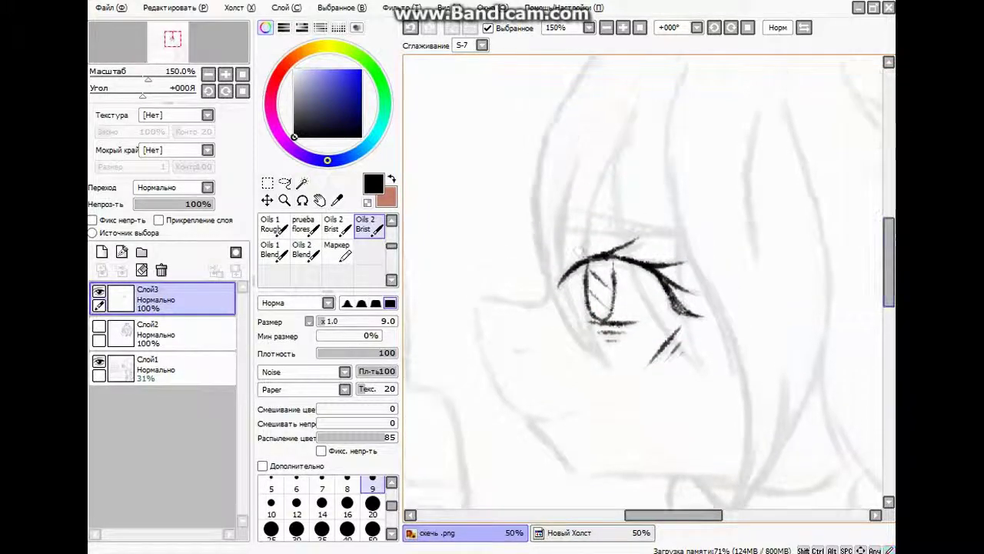
mouse_move(588, 247)
left_mouse_down()
mouse_move(646, 253)
mouse_move(657, 265)
left_mouse_up()
key("Delete")
scroll(530, 267, "right", 1)
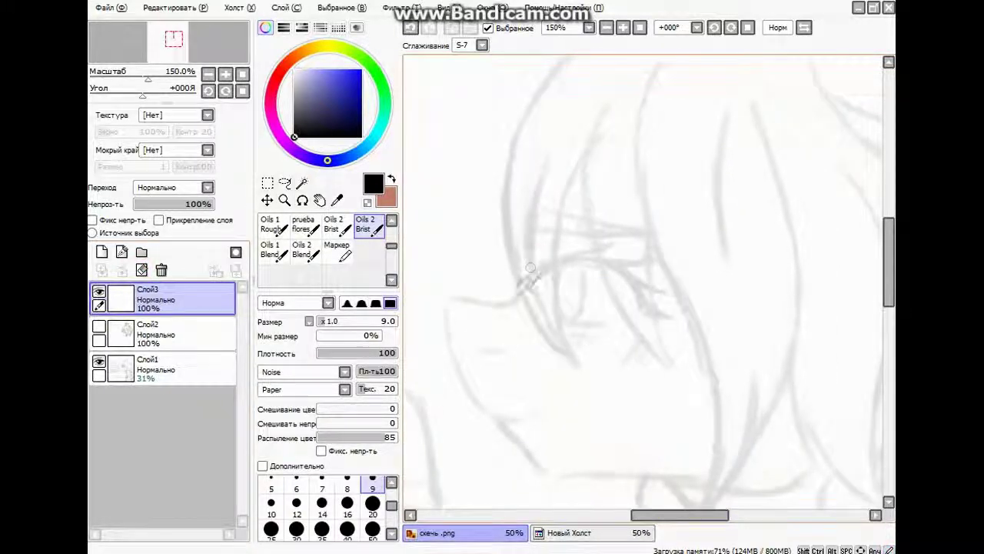
Try to redraw the upper eyelash line as one thick curved stroke.
key("ctrl+z")
mouse_move(524, 286)
left_mouse_down()
mouse_move(582, 261)
mouse_move(642, 318)
left_mouse_up()
key("ctrl+z")
mouse_move(528, 290)
left_mouse_down()
mouse_move(584, 260)
mouse_move(638, 307)
mouse_move(671, 314)
mouse_move(629, 286)
left_mouse_up()
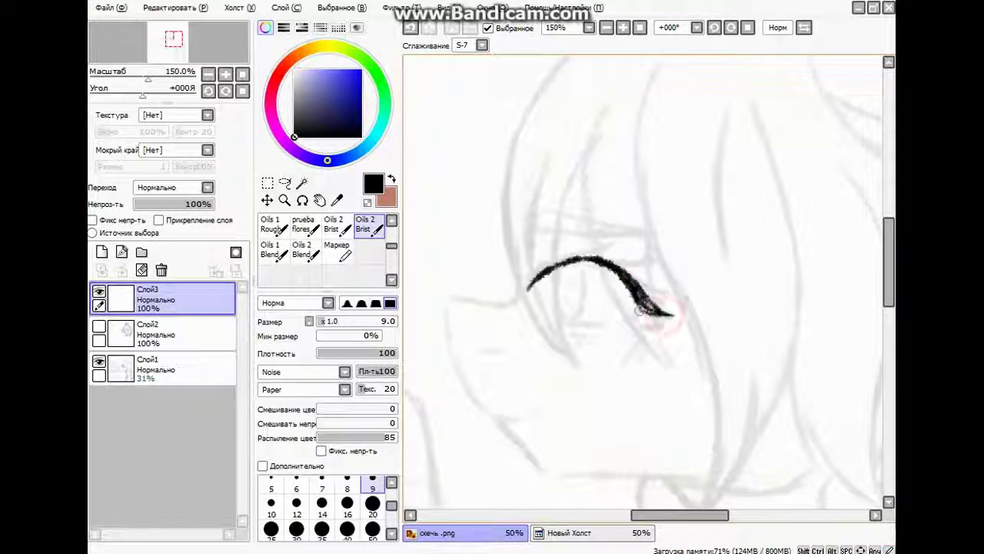
left_click(411, 28)
Raise the sketch layer Слой1 to 46% opacity and make Слой3 active again.
left_click(153, 368)
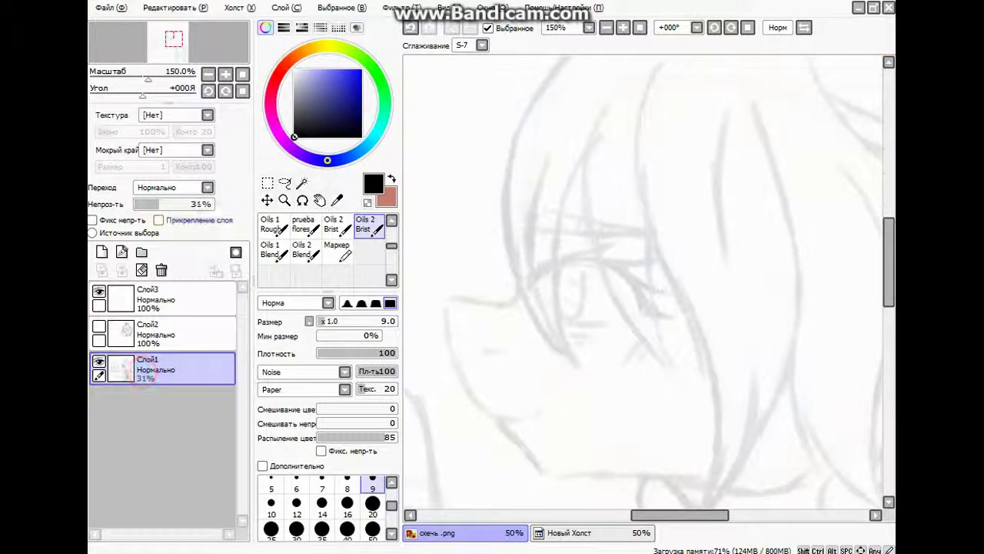
left_click_drag(159, 204, 170, 203)
left_click(171, 304)
Ink the eye with a thick upper lash line, pointed lashes, a narrow pupil and a lower lid.
left_click_drag(529, 289, 675, 316)
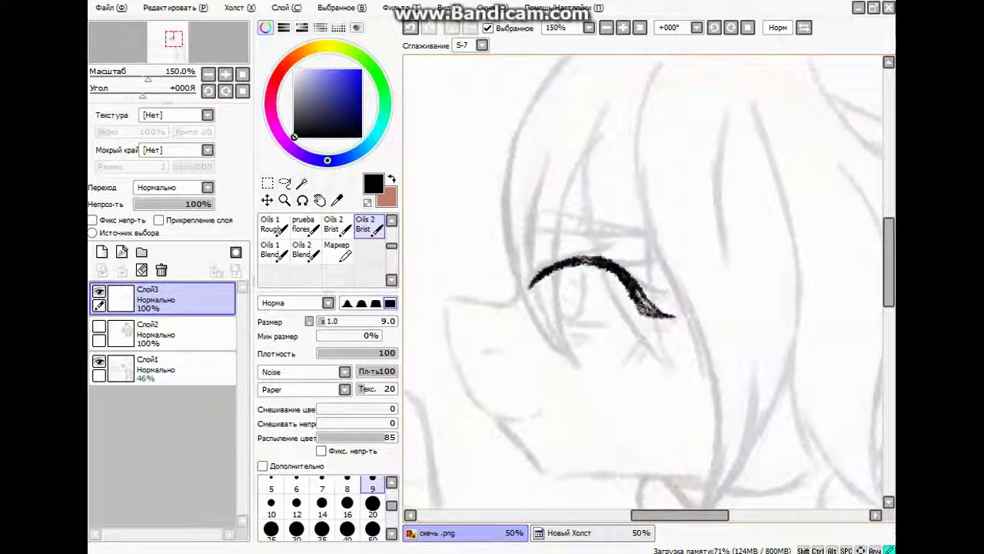
mouse_move(573, 265)
left_mouse_down()
mouse_move(565, 317)
mouse_move(584, 313)
mouse_move(549, 319)
mouse_move(600, 321)
left_mouse_up()
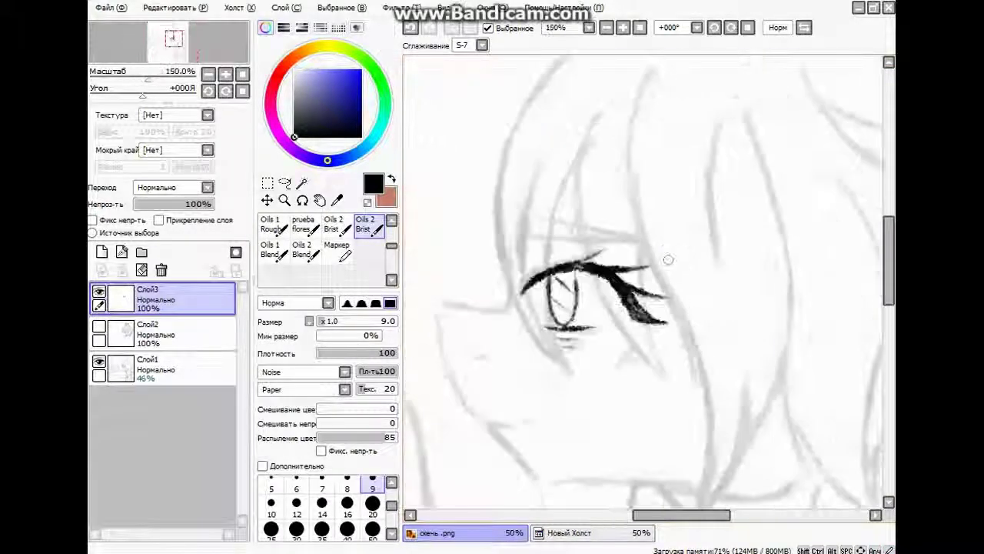
mouse_move(542, 270)
left_mouse_down()
mouse_move(530, 258)
mouse_move(598, 250)
left_mouse_up()
left_click(411, 28)
Ink the eyebrow above the eye and the short diagonal marks on the cheek.
mouse_move(532, 227)
left_mouse_down()
mouse_move(529, 215)
mouse_move(638, 230)
mouse_move(538, 218)
mouse_move(638, 240)
left_mouse_up()
key("ctrl+z")
left_click_drag(569, 218, 608, 232)
left_click_drag(635, 339, 619, 371)
left_click_drag(645, 343, 632, 375)
Show the line-art layer Слой2 and merge the eye layer Слой3 down into it.
scroll(644, 350, "down", 3)
left_click(99, 327)
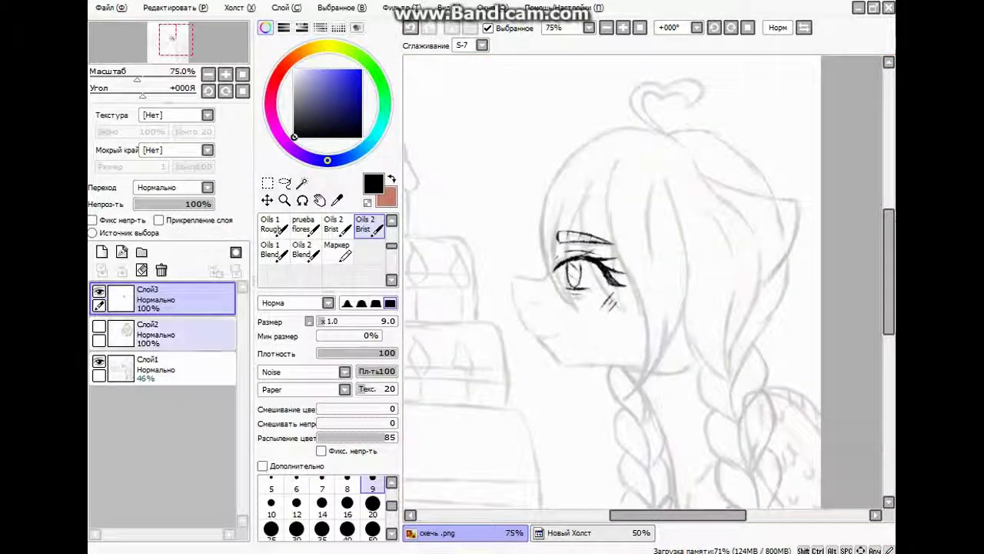
key("ctrl+e")
Ink the curved front of the neck and the chest line running to the canvas edge.
scroll(644, 285, "up", 3)
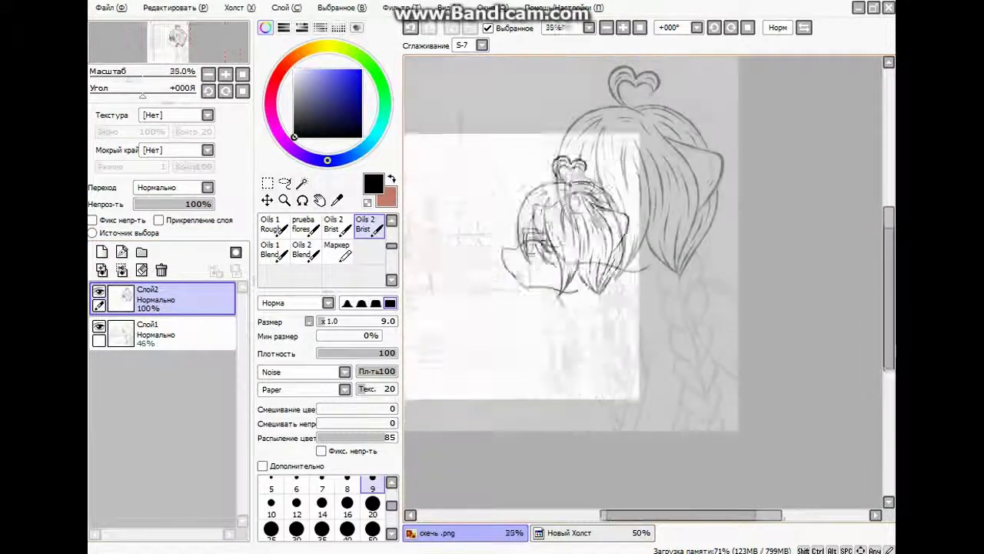
scroll(644, 308, "down", 1)
mouse_move(555, 192)
left_mouse_down()
mouse_move(590, 230)
mouse_move(618, 365)
left_mouse_up()
left_click_drag(629, 319, 596, 453)
key("ctrl+z")
key("ctrl+z")
mouse_move(556, 192)
left_mouse_down()
mouse_move(611, 291)
mouse_move(622, 369)
left_mouse_up()
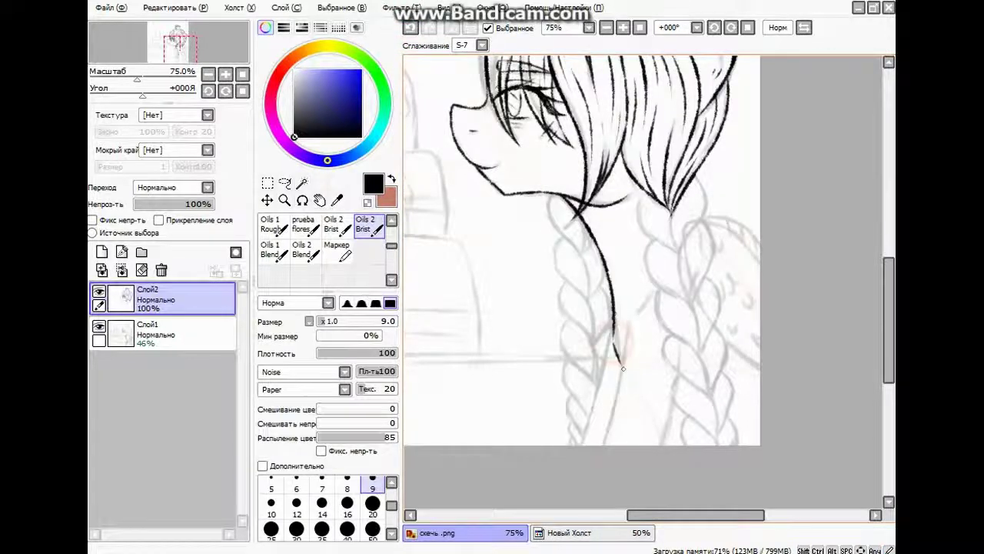
left_click_drag(629, 321, 605, 424)
Ink the topmost pair of plaits of the back braid with their strand lines.
scroll(592, 473, "right", 2)
mouse_move(607, 188)
left_mouse_down()
mouse_move(638, 254)
mouse_move(657, 223)
left_mouse_up()
mouse_move(669, 162)
left_mouse_down()
mouse_move(649, 175)
mouse_move(640, 252)
left_mouse_up()
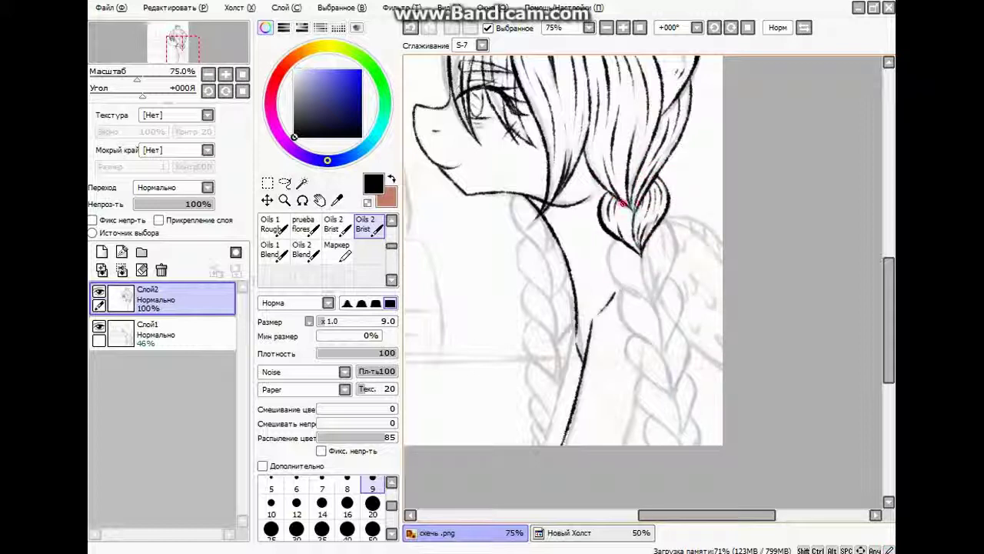
Ink the second pair of plaits of the back braid and fill them with fine strand lines.
mouse_move(615, 204)
left_mouse_down()
mouse_move(603, 231)
mouse_move(652, 300)
left_mouse_up()
left_click_drag(636, 253, 651, 301)
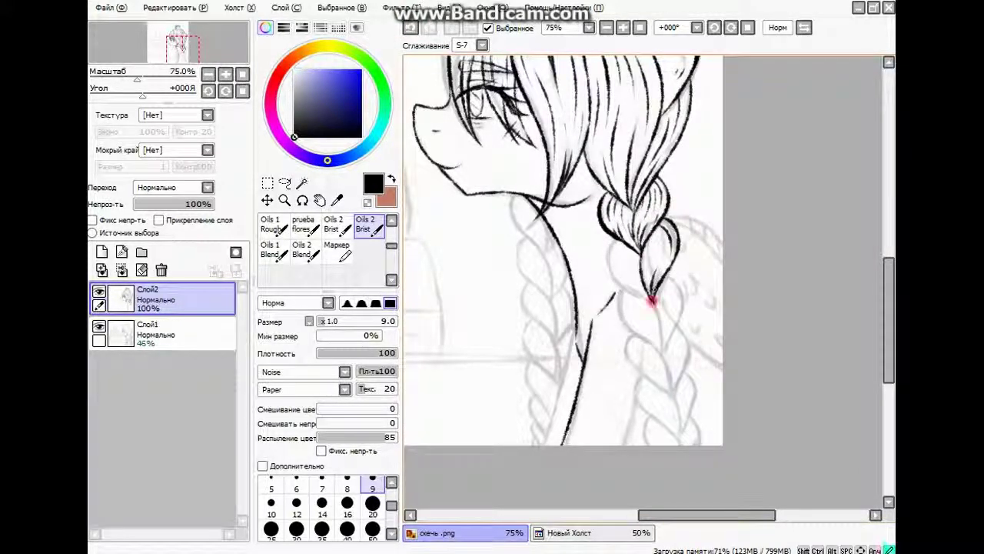
mouse_move(660, 248)
left_mouse_down()
mouse_move(657, 230)
mouse_move(667, 262)
left_mouse_up()
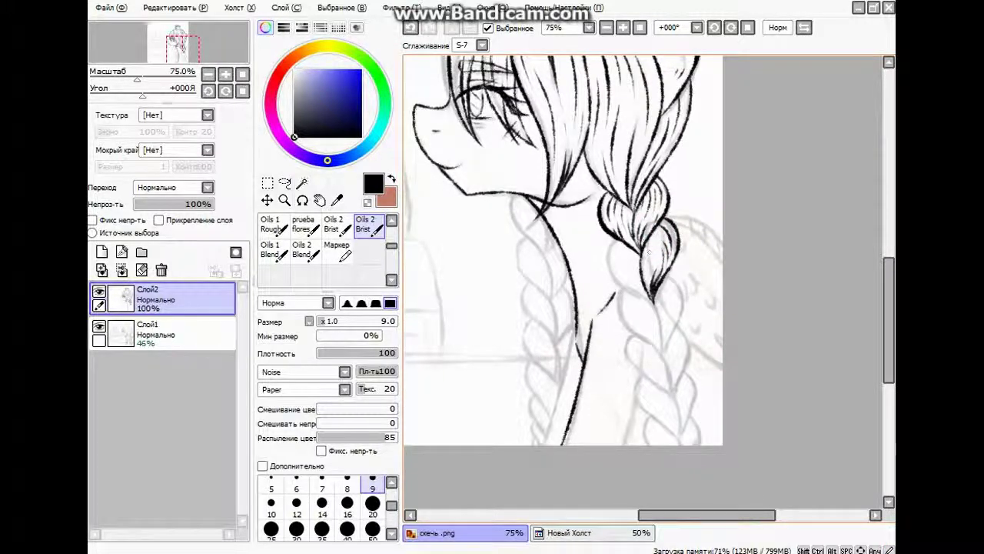
key("ctrl+z")
key("ctrl+z")
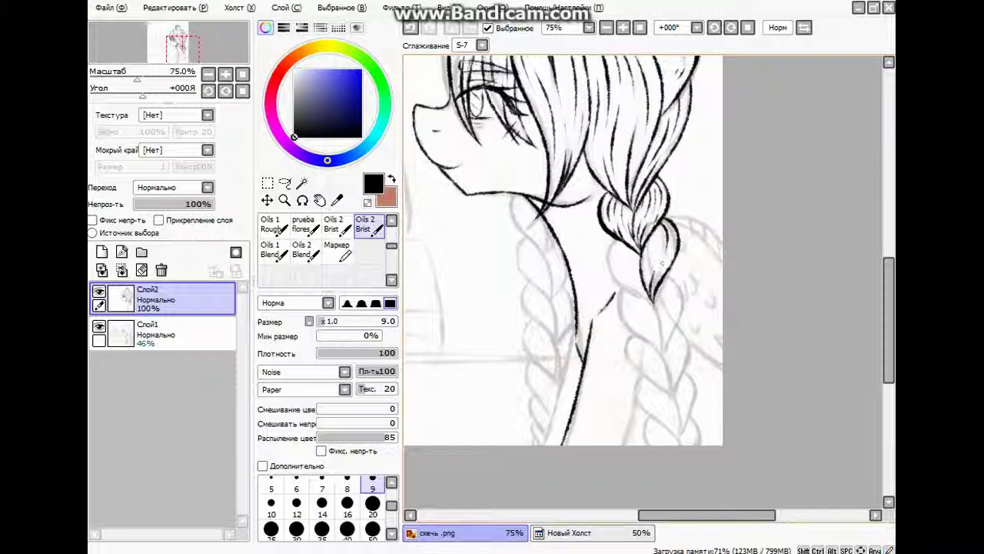
left_click_drag(653, 254, 650, 259)
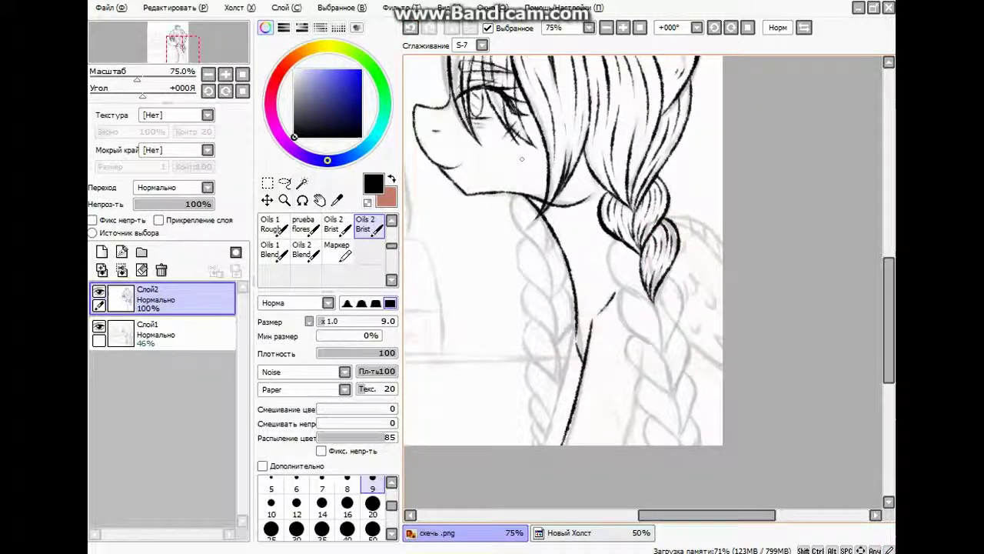
left_click_drag(629, 223, 615, 237)
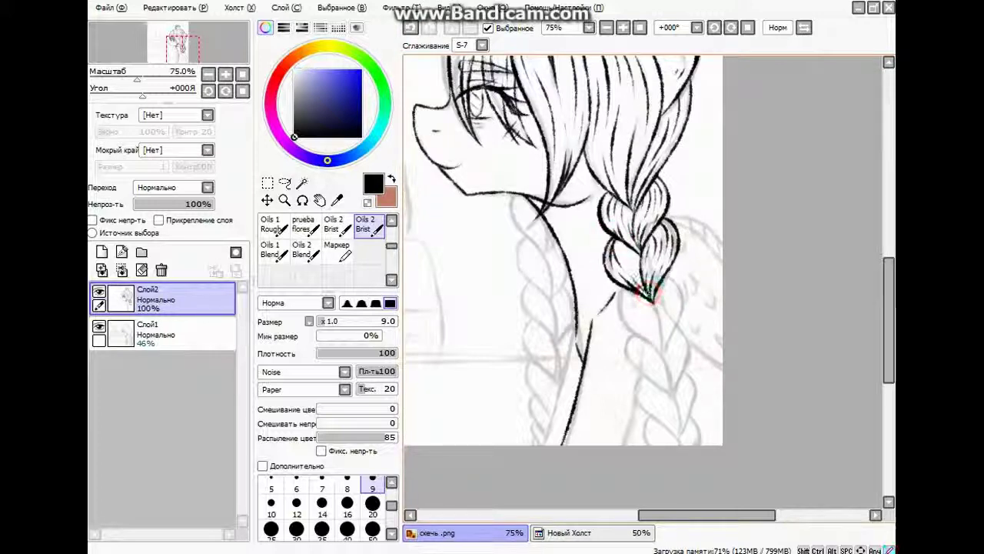
Ink the third pair of plaits of the back braid with their strand lines.
left_click_drag(668, 269, 663, 343)
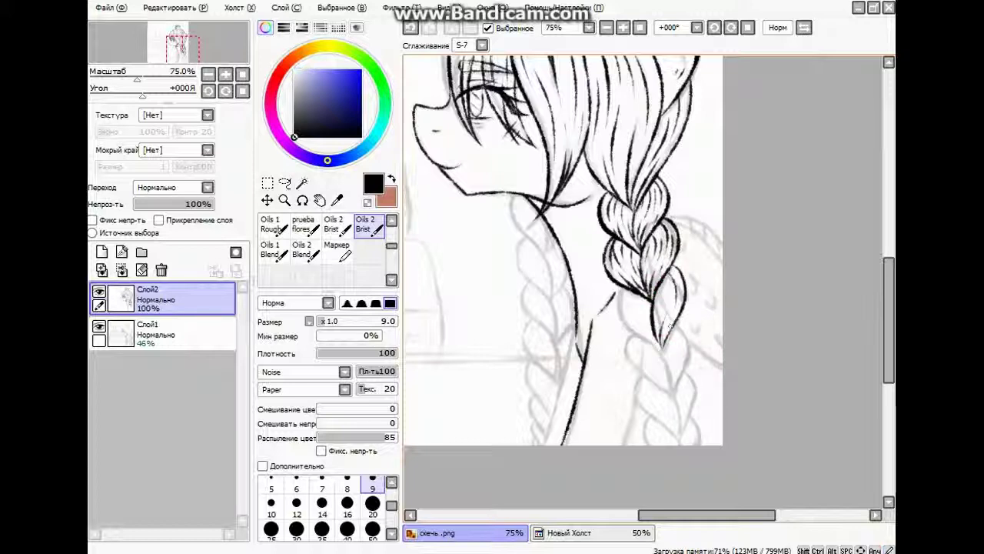
left_click_drag(659, 267, 663, 317)
key("ctrl+z")
key("ctrl+y")
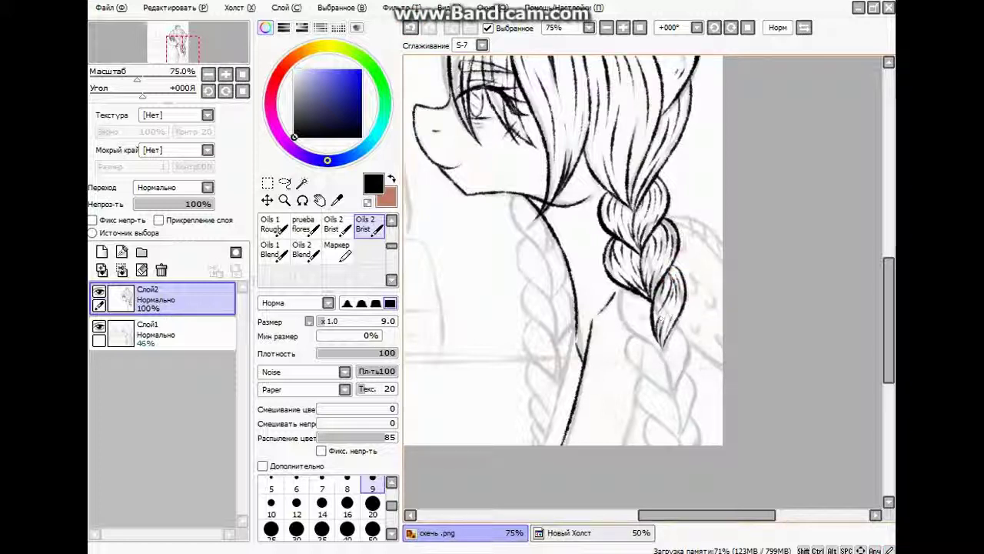
key("ctrl+z")
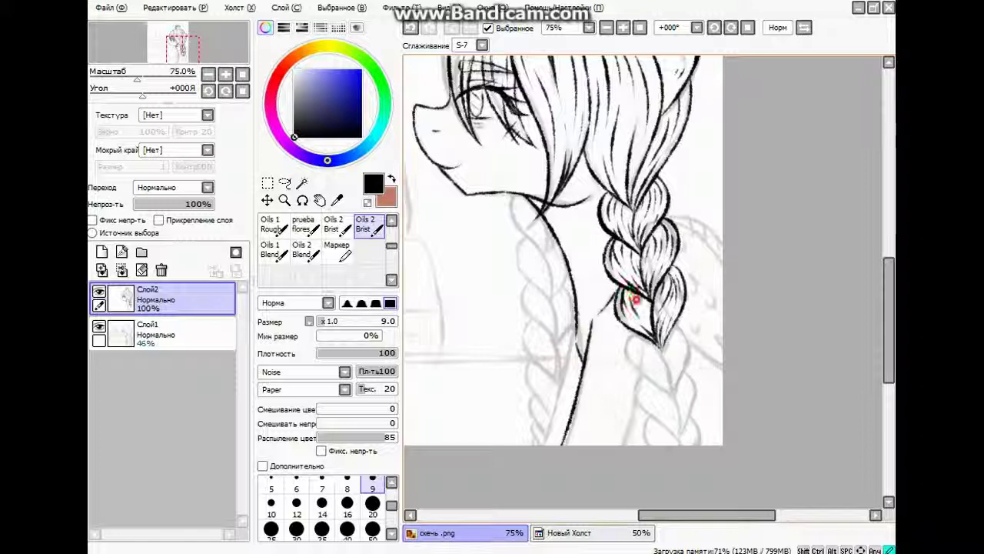
key("ctrl+z")
key("ctrl+y")
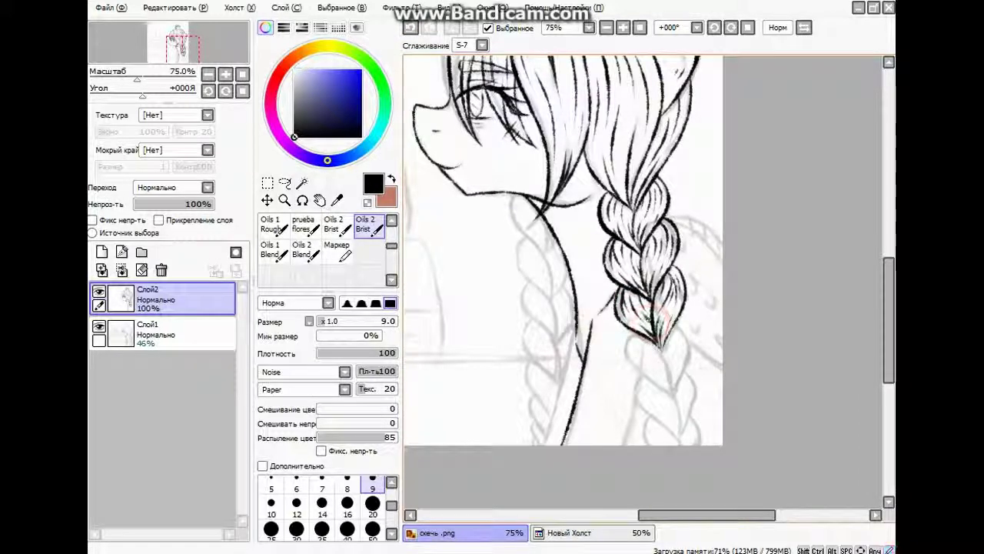
Ink the remaining lower plaits of the back braid with their strand lines, down to the canvas edge.
scroll(631, 308, "down", 2)
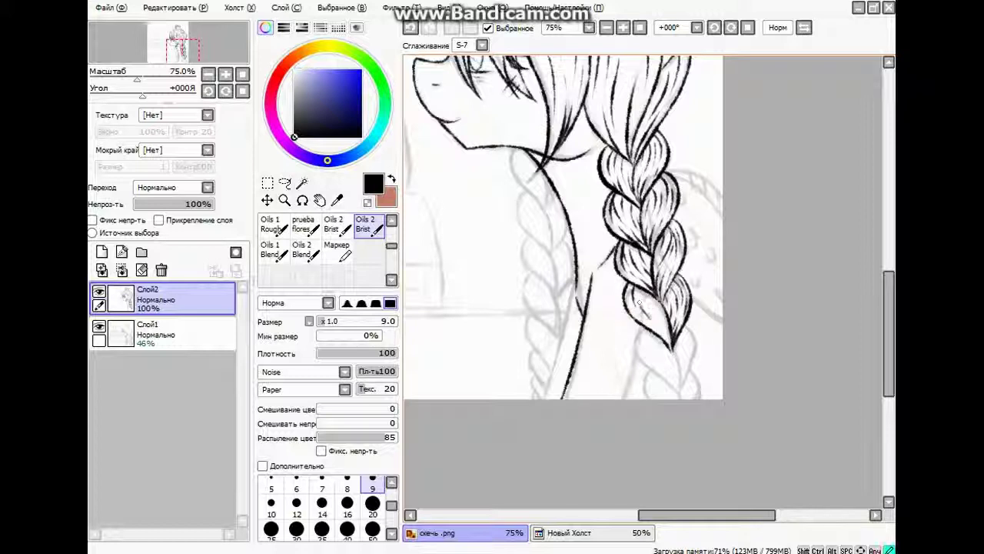
left_click_drag(650, 295, 625, 306)
left_click_drag(666, 350, 678, 388)
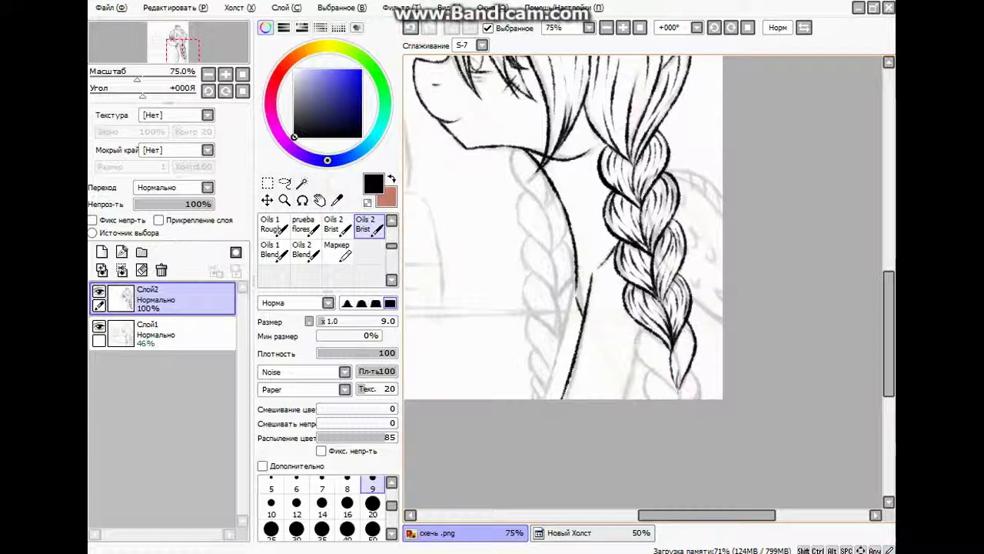
left_click_drag(635, 332, 672, 383)
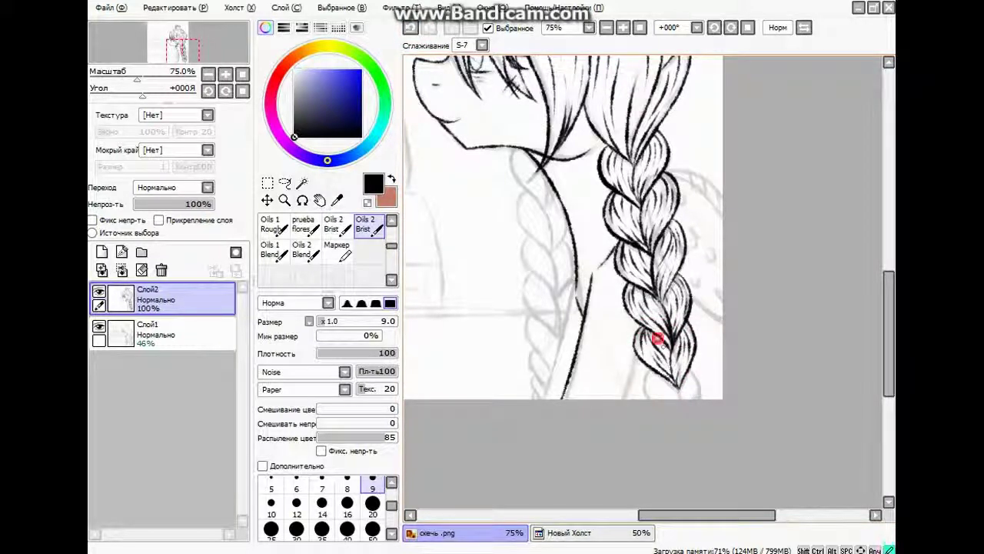
mouse_move(636, 353)
left_mouse_down()
mouse_move(646, 399)
mouse_move(679, 405)
left_mouse_up()
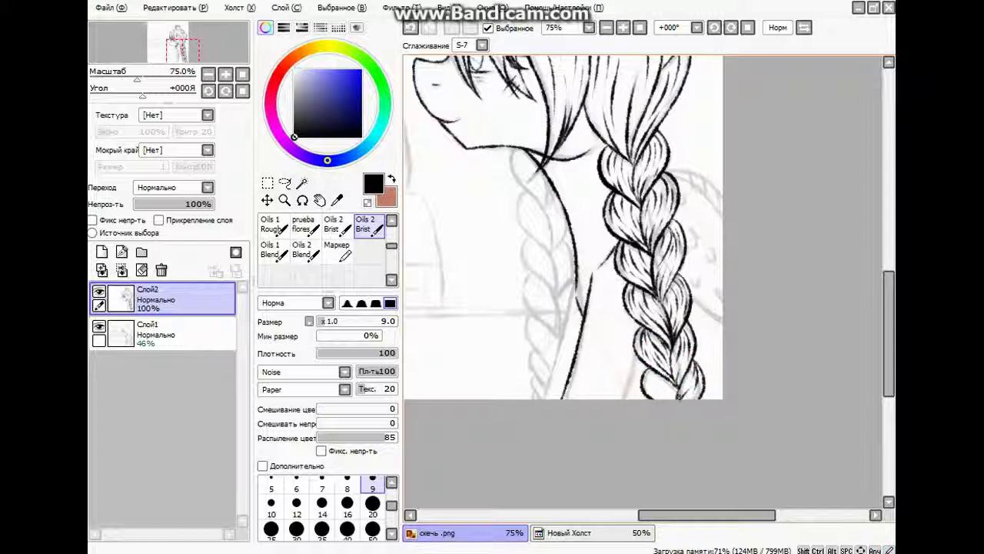
left_click(411, 27)
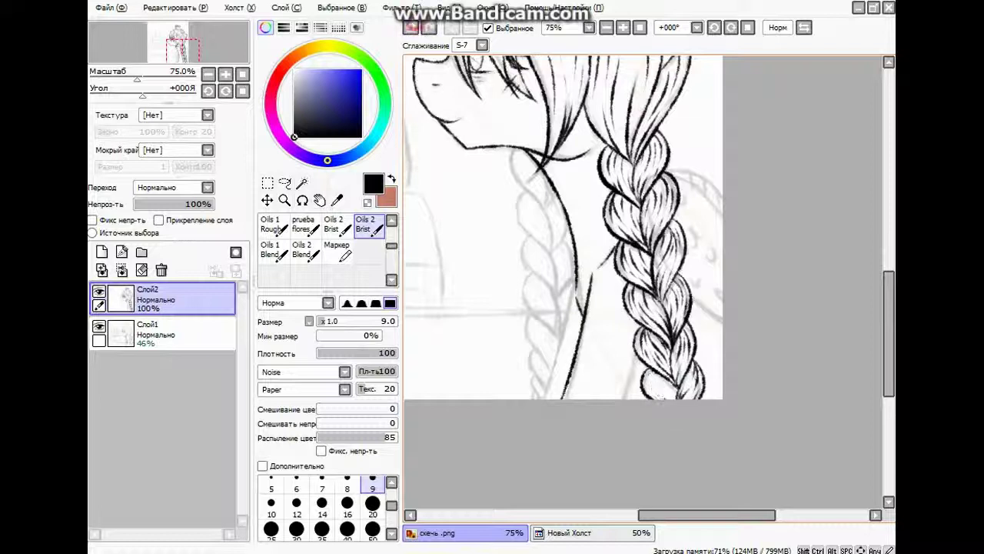
mouse_move(641, 355)
left_mouse_down()
mouse_move(646, 383)
mouse_move(680, 404)
left_mouse_up()
Ink the foreleg and shoulder lines below the neck and the body line beside the back braid.
scroll(669, 379, "up", 2)
left_click_drag(620, 375, 619, 429)
mouse_move(644, 348)
left_mouse_down()
mouse_move(624, 408)
mouse_move(632, 358)
mouse_move(620, 430)
left_mouse_up()
key("ctrl+z")
left_click_drag(577, 308, 544, 426)
left_click_drag(587, 331, 555, 384)
key("ctrl+z")
left_click_drag(607, 286, 578, 318)
Add short hatch marks on the muzzle, on the neck below the jaw and on the body beside the back braid.
scroll(626, 176, "up", 2)
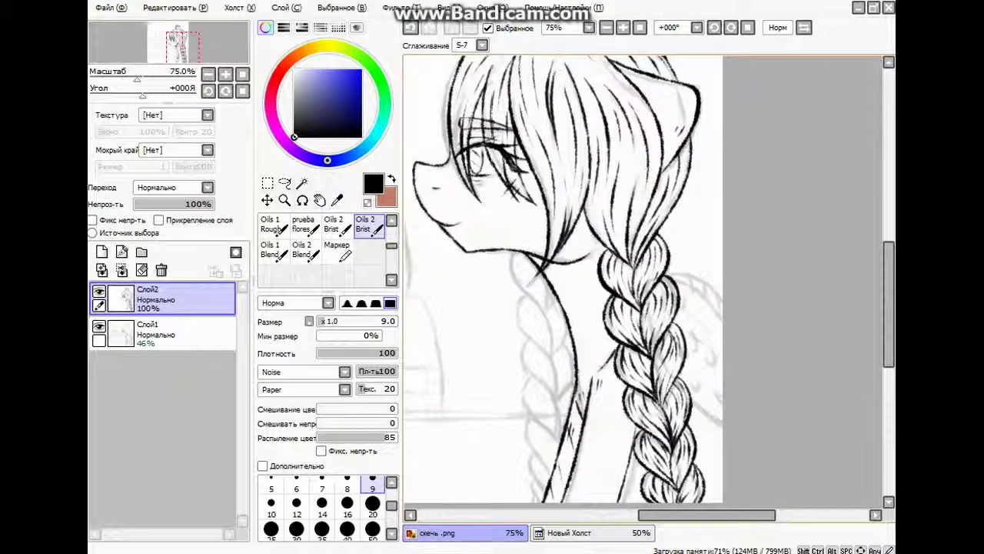
scroll(887, 285, "up", 2)
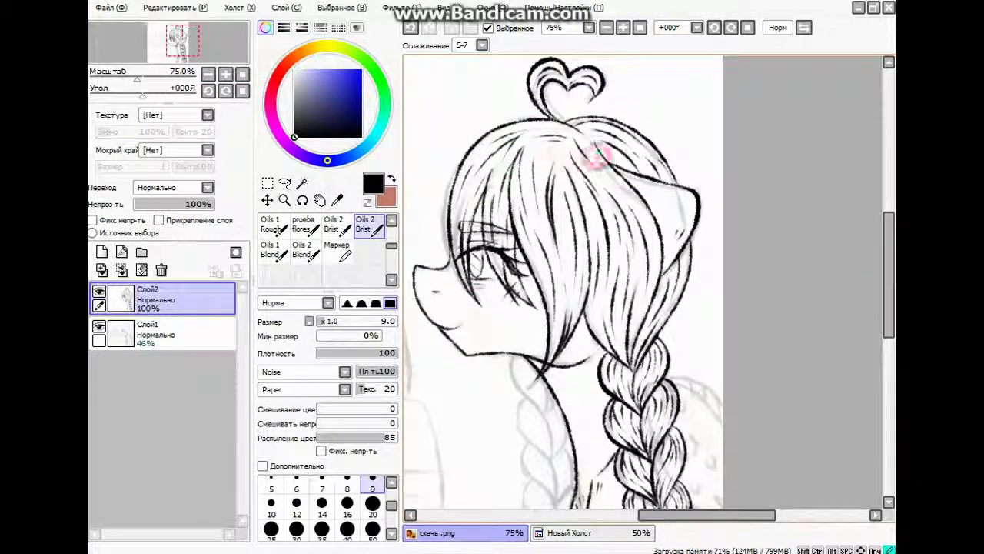
left_click_drag(707, 514, 693, 515)
left_click_drag(591, 359, 579, 375)
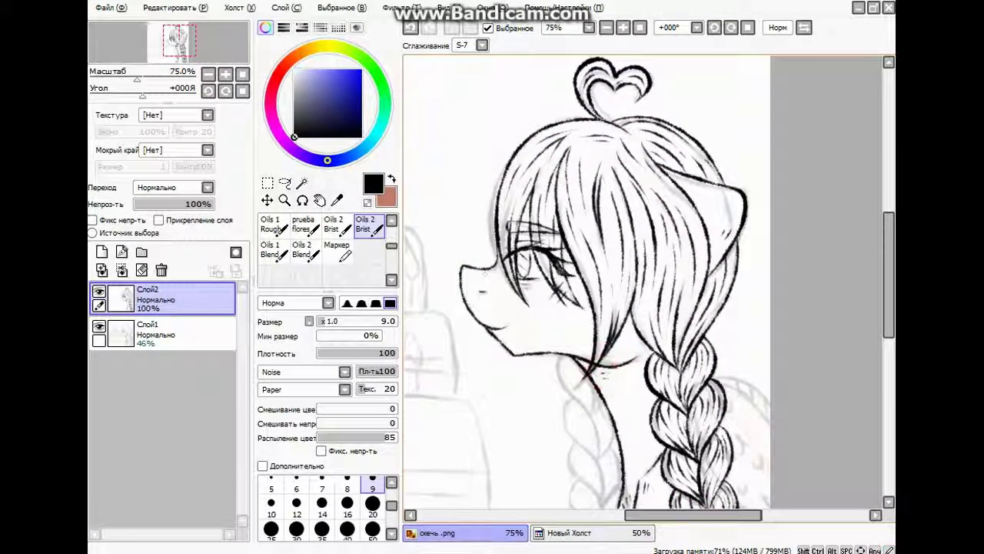
scroll(584, 293, "down", 3)
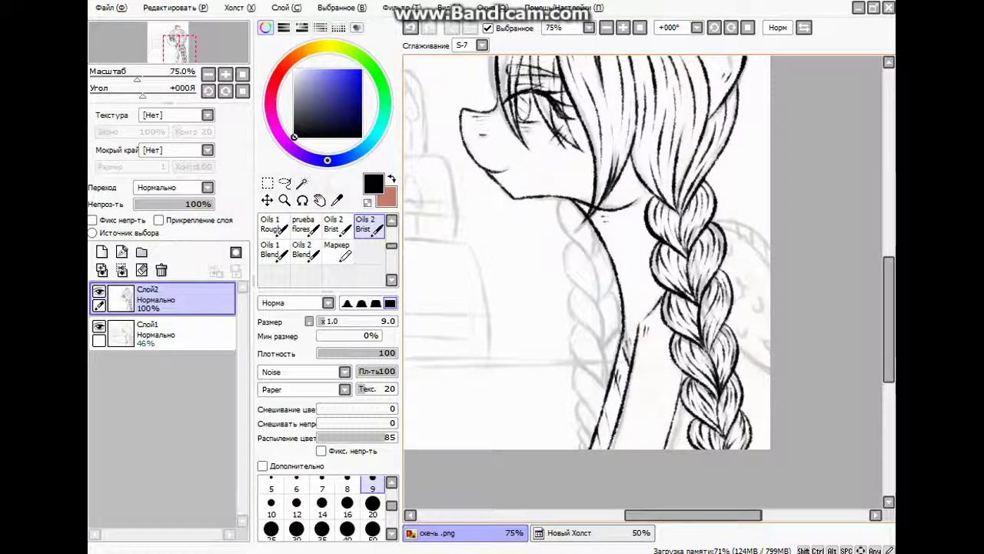
scroll(658, 429, "right", 2)
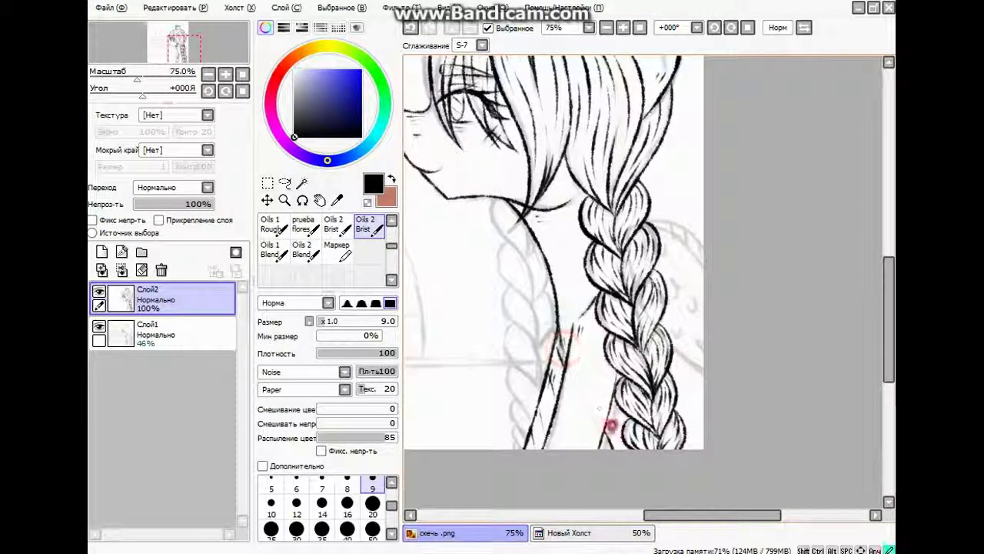
Ink the outline of the wing behind the back braid and its small curved feather marks.
left_click_drag(653, 223, 702, 249)
left_click_drag(668, 345, 703, 377)
mouse_move(682, 315)
left_mouse_down()
mouse_move(659, 249)
mouse_move(666, 222)
mouse_move(700, 243)
mouse_move(680, 234)
mouse_move(692, 261)
left_mouse_up()
left_click_drag(665, 229, 694, 260)
left_click_drag(678, 352, 703, 376)
Ink the uppermost plaits of the front braid under the jaw with their strand lines.
mouse_move(486, 182)
left_mouse_down()
mouse_move(510, 207)
mouse_move(526, 256)
left_mouse_up()
key("ctrl+z")
mouse_move(498, 201)
left_mouse_down()
mouse_move(500, 225)
mouse_move(529, 264)
left_mouse_up()
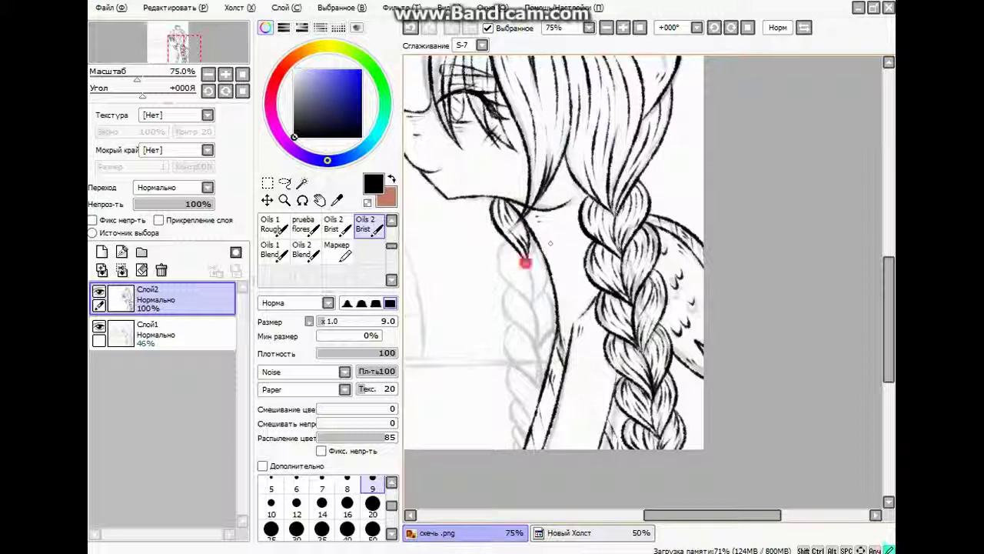
left_click_drag(496, 223, 534, 304)
left_click_drag(523, 250, 542, 319)
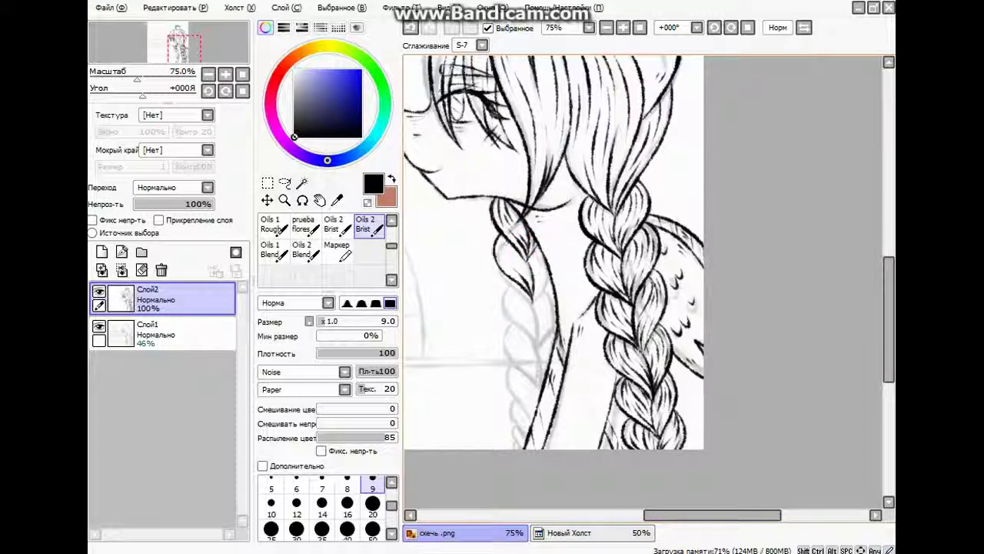
mouse_move(501, 245)
left_mouse_down()
mouse_move(532, 283)
mouse_move(526, 277)
left_mouse_up()
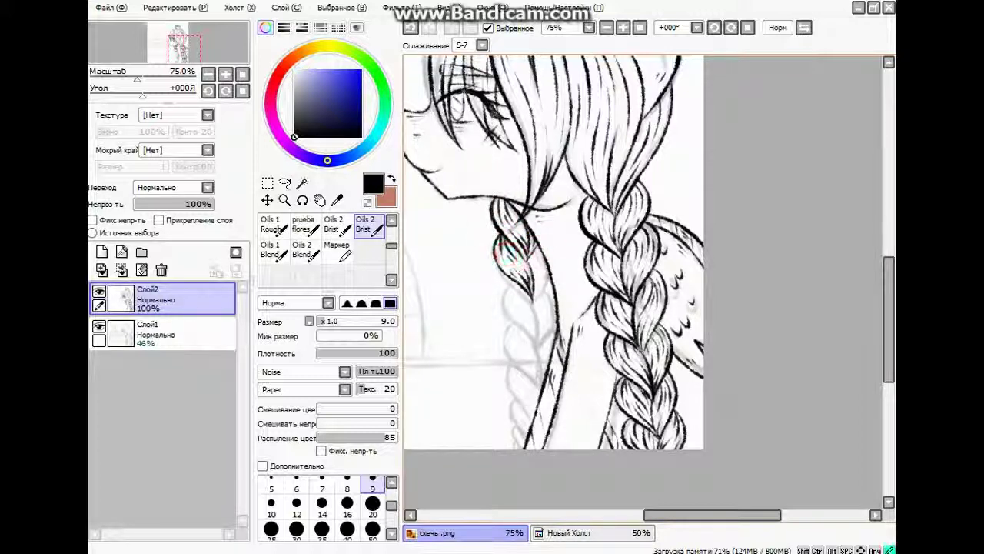
mouse_move(528, 234)
left_mouse_down()
mouse_move(535, 260)
mouse_move(505, 275)
mouse_move(505, 303)
mouse_move(535, 338)
mouse_move(527, 297)
left_mouse_up()
Ink the remaining plaits of the front braid with their strand lines, down to the canvas edge.
mouse_move(508, 258)
left_mouse_down()
mouse_move(529, 306)
mouse_move(538, 313)
mouse_move(538, 275)
mouse_move(558, 317)
left_mouse_up()
mouse_move(532, 286)
left_mouse_down()
mouse_move(540, 311)
mouse_move(509, 375)
left_mouse_up()
left_click_drag(526, 331, 555, 389)
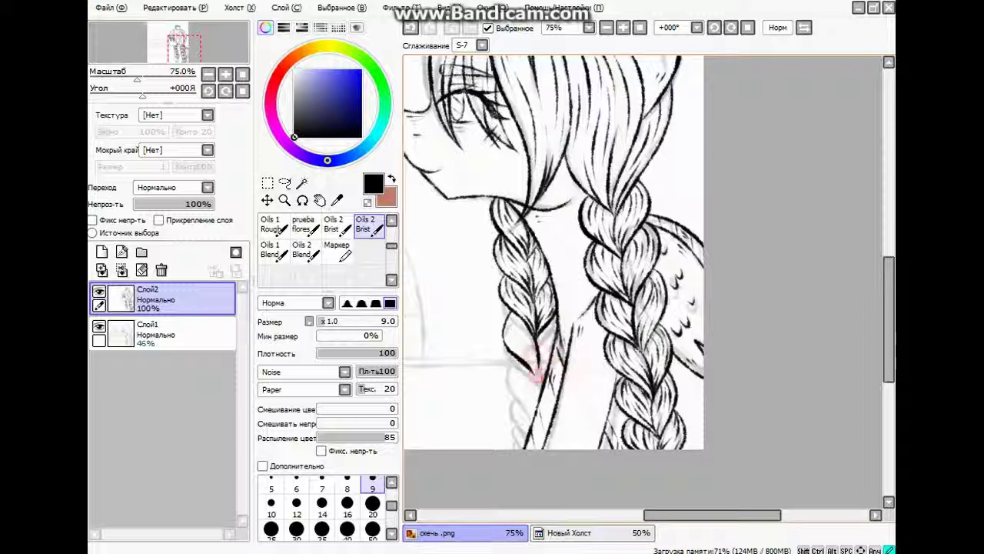
left_click(409, 27)
left_click_drag(528, 332, 539, 376)
left_click_drag(510, 309, 511, 310)
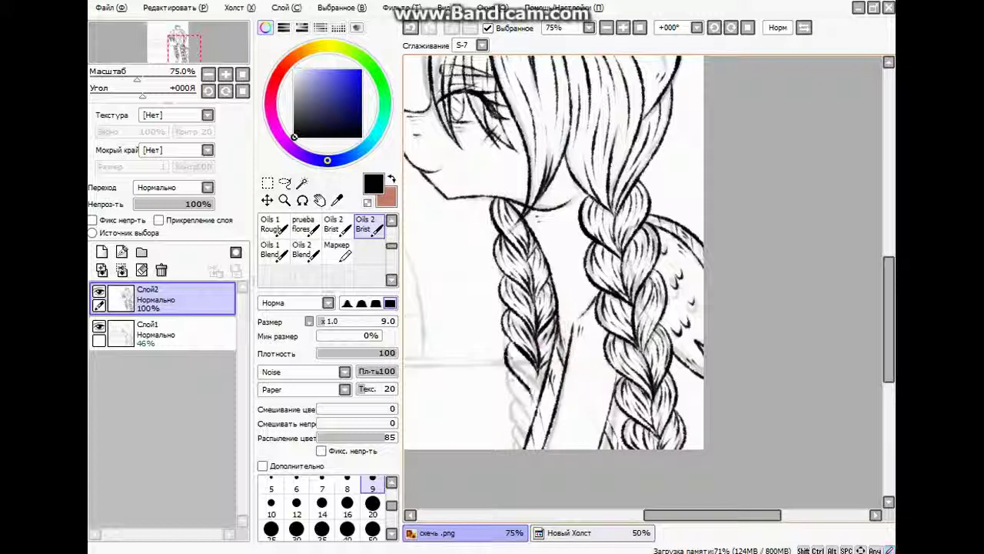
left_click_drag(525, 368, 505, 332)
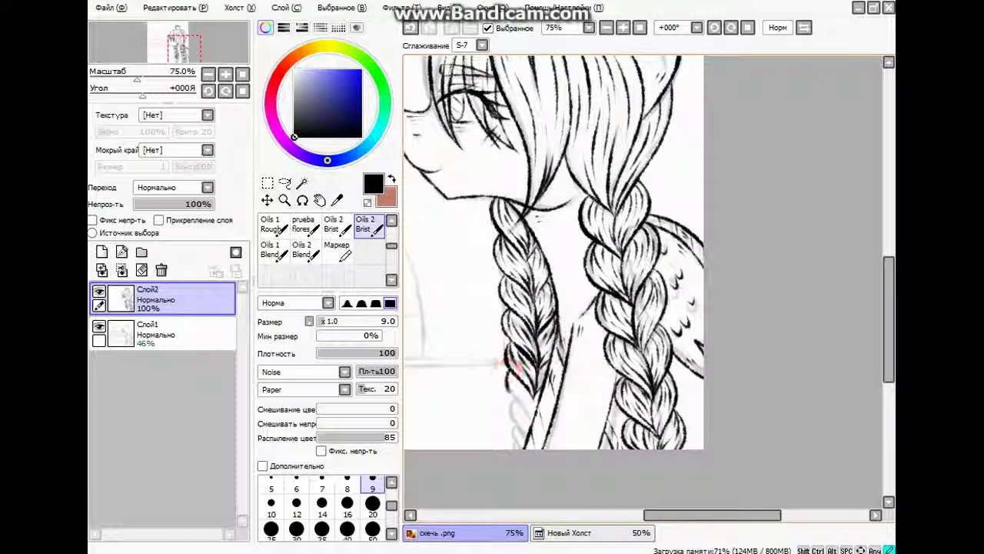
mouse_move(530, 394)
left_mouse_down()
mouse_move(508, 361)
mouse_move(512, 383)
left_mouse_up()
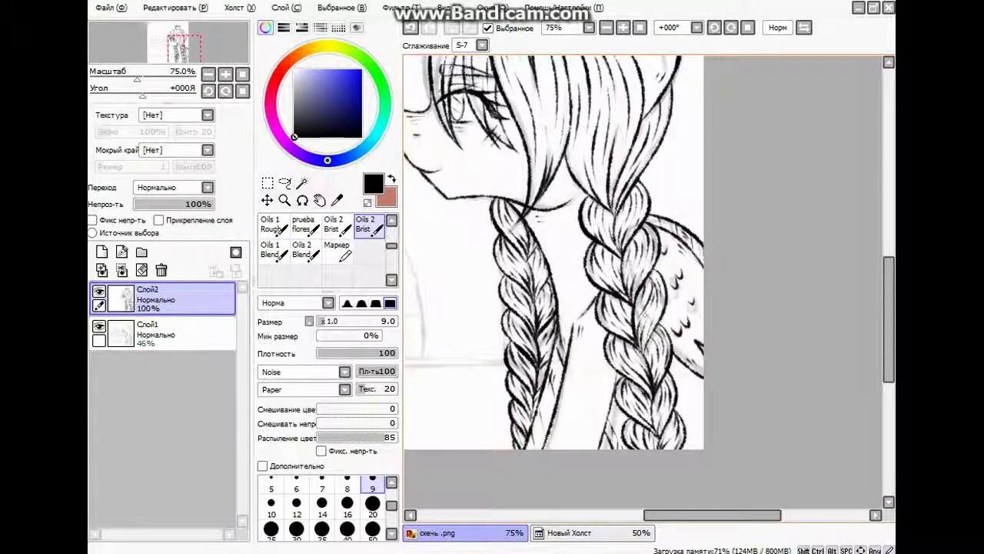
Examine the inked pony as a whole and up close, and the sketched cake beside it.
scroll(646, 362, "up", 1)
scroll(645, 361, "down", 3)
scroll(730, 351, "down", 3)
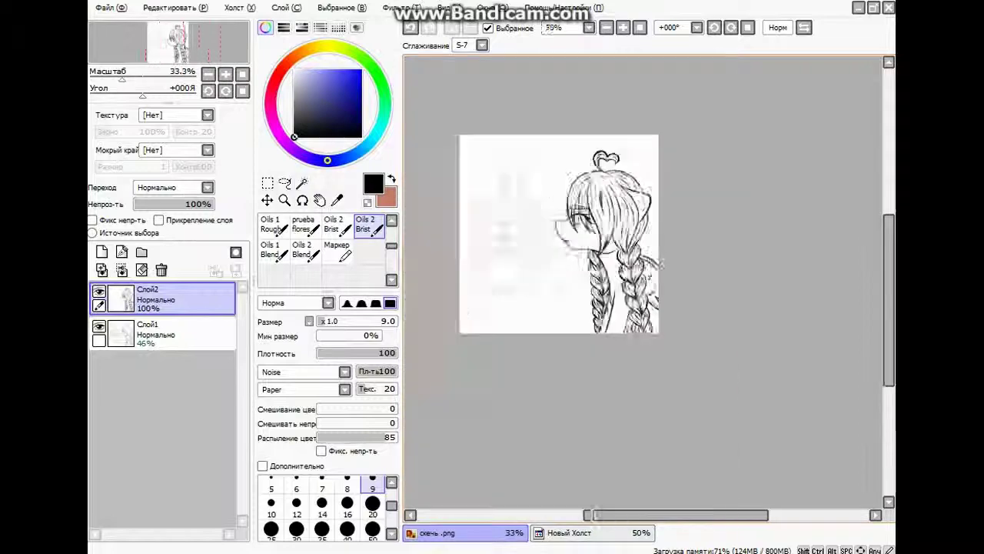
scroll(730, 351, "up", 2)
scroll(731, 351, "down", 1)
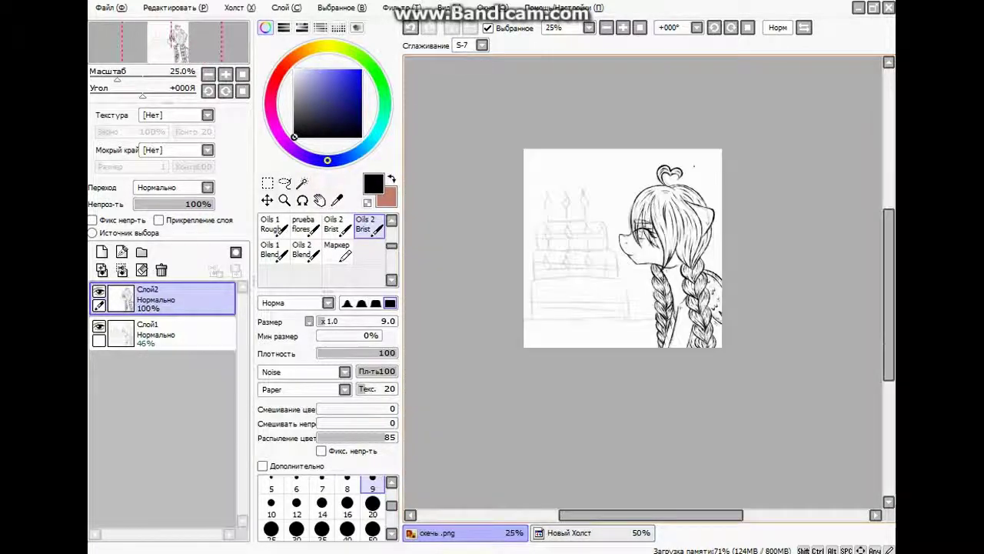
scroll(731, 351, "up", 3)
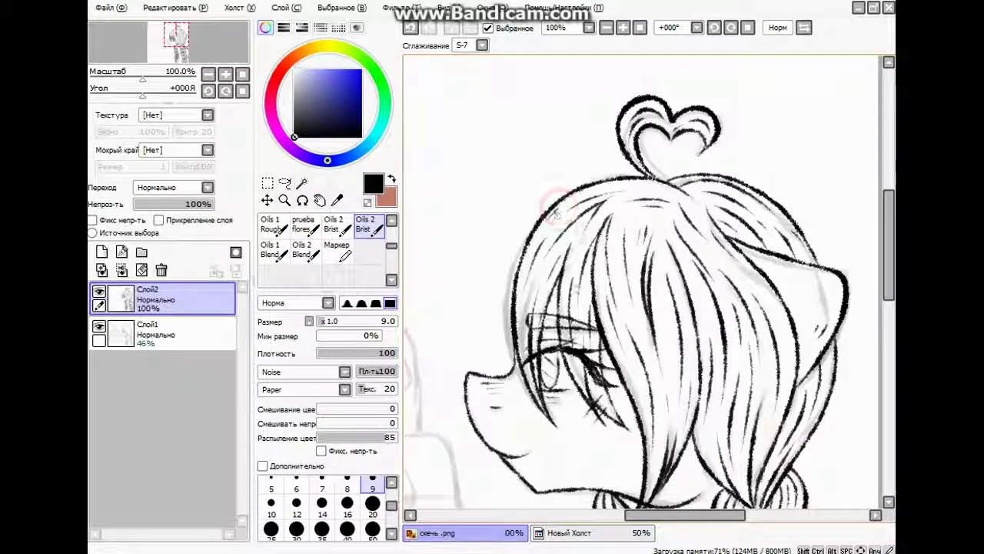
scroll(605, 271, "down", 1)
scroll(624, 207, "up", 1)
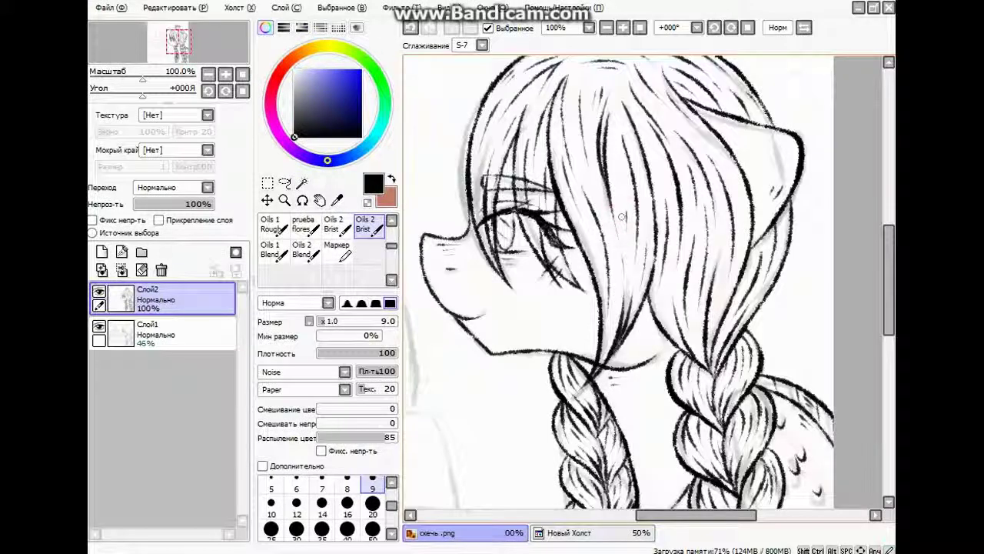
scroll(867, 308, "down", 3)
scroll(723, 184, "up", 4)
scroll(722, 184, "left", 3)
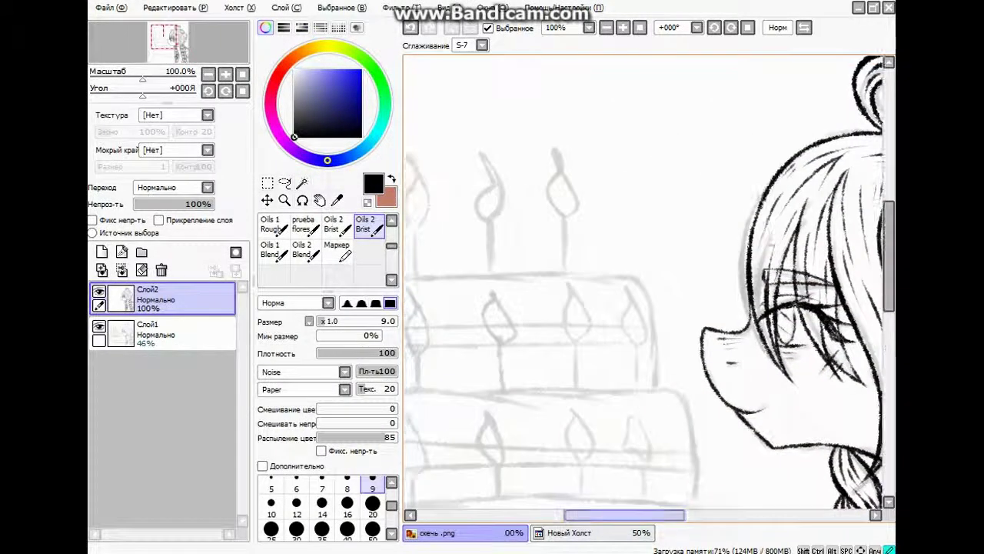
scroll(769, 246, "down", 1)
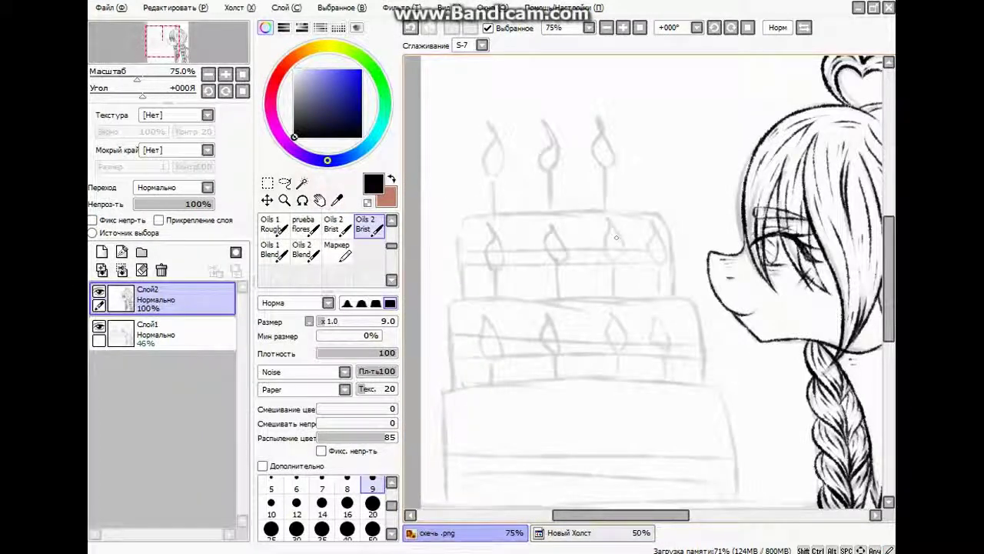
Add a new layer above the line art and select a thin horizontal strip along the sketched table edge.
scroll(615, 238, "down", 1)
scroll(615, 238, "up", 1)
key("ctrl+shift+n")
key("m")
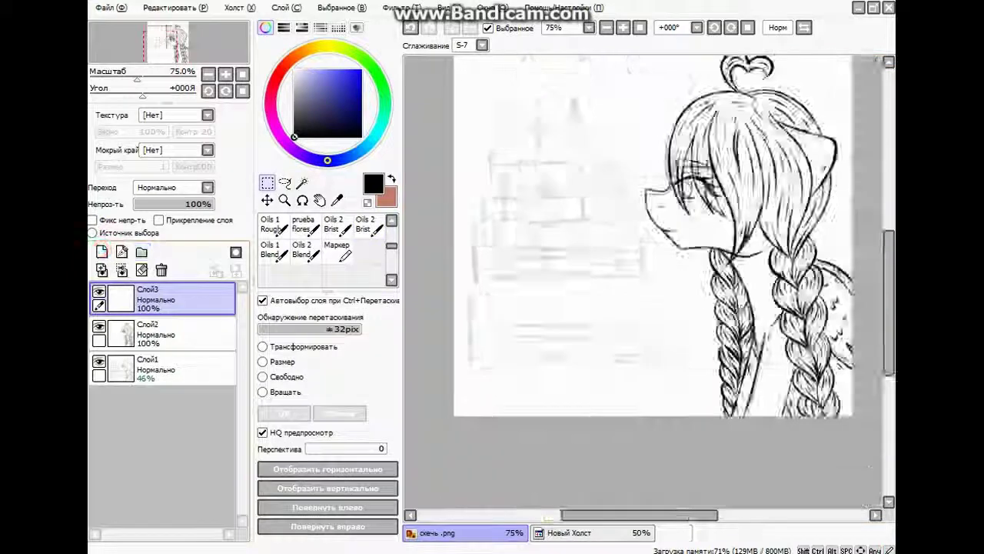
scroll(645, 253, "right", 2)
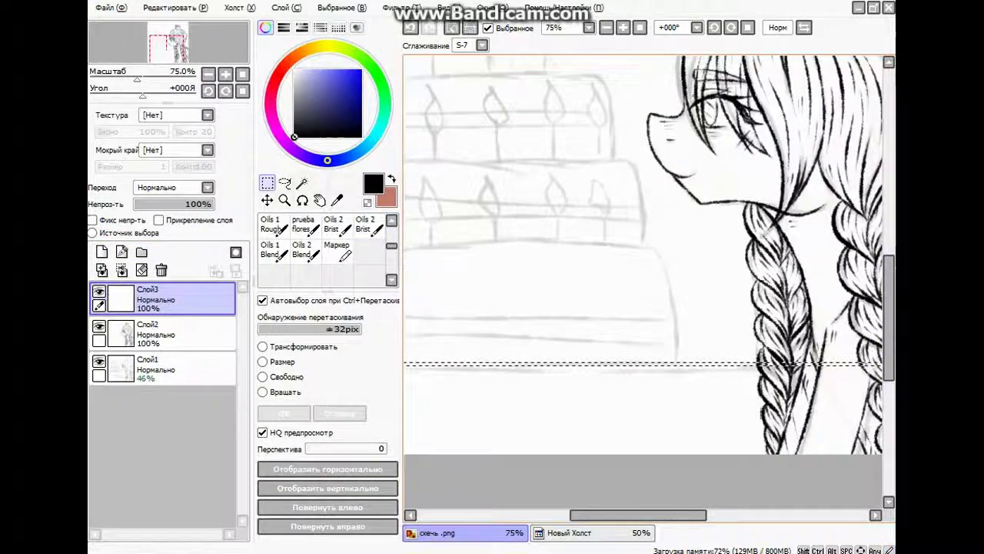
Fill the selected strip with black as the table edge line, ending it at the front braid.
key("b")
scroll(323, 254, "up", 2)
left_click(336, 249)
left_click_drag(630, 357, 548, 351)
scroll(547, 351, "up", 4)
scroll(548, 352, "down", 5)
scroll(659, 396, "up", 3)
left_click_drag(659, 395, 669, 394)
scroll(645, 284, "down", 5)
scroll(323, 250, "down", 2)
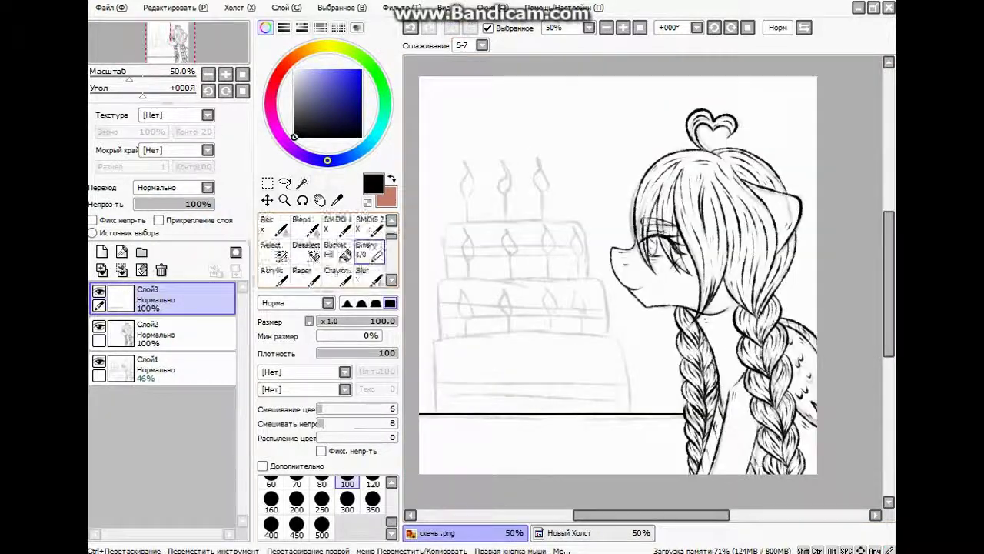
Switch to the Oils 2 Brist brush at size 9 and try out a stroke across the bottom cake tier.
left_click(369, 250)
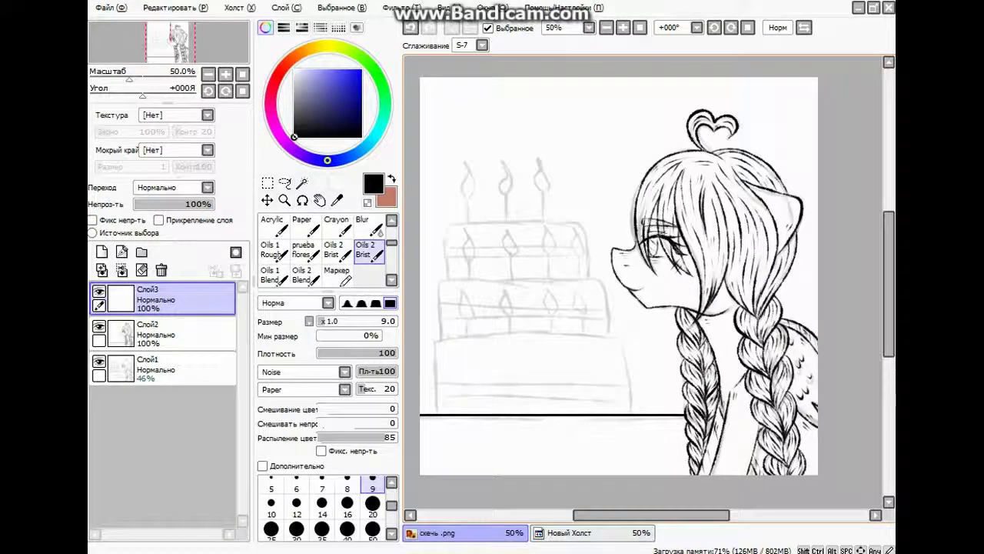
key("ctrl+z")
left_click_drag(452, 345, 593, 347)
key("ctrl+z")
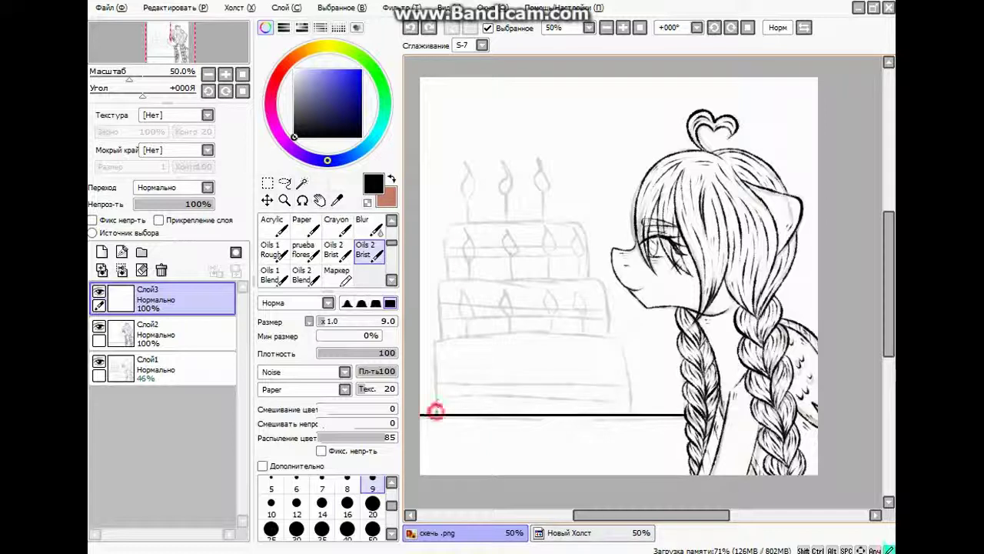
key("ctrl+y")
key("ctrl+z")
key("ctrl+z")
key("ctrl+z")
Ink the rounded outline of the bottom cake tier, with both sides running down to the table edge.
mouse_move(424, 401)
left_mouse_down()
mouse_move(441, 353)
mouse_move(555, 327)
left_mouse_up()
key("ctrl+z")
mouse_move(435, 413)
left_mouse_down()
mouse_move(434, 394)
mouse_move(508, 332)
left_mouse_up()
key("ctrl+z")
mouse_move(435, 413)
left_mouse_down()
mouse_move(437, 362)
mouse_move(514, 334)
mouse_move(612, 336)
left_mouse_up()
key("ctrl+z")
left_click_drag(434, 415, 433, 379)
mouse_move(503, 332)
left_mouse_down()
mouse_move(584, 331)
mouse_move(623, 349)
mouse_move(638, 413)
left_mouse_up()
key("ctrl+z")
Ink the rounded outlines of the middle and top cake tiers, each resting on the tier below.
left_click_drag(446, 299, 445, 330)
left_click_drag(455, 261, 511, 221)
key("ctrl+z")
mouse_move(456, 283)
left_mouse_down()
mouse_move(465, 223)
mouse_move(576, 219)
mouse_move(464, 269)
left_mouse_up()
key("ctrl+z")
left_click_drag(534, 219, 594, 281)
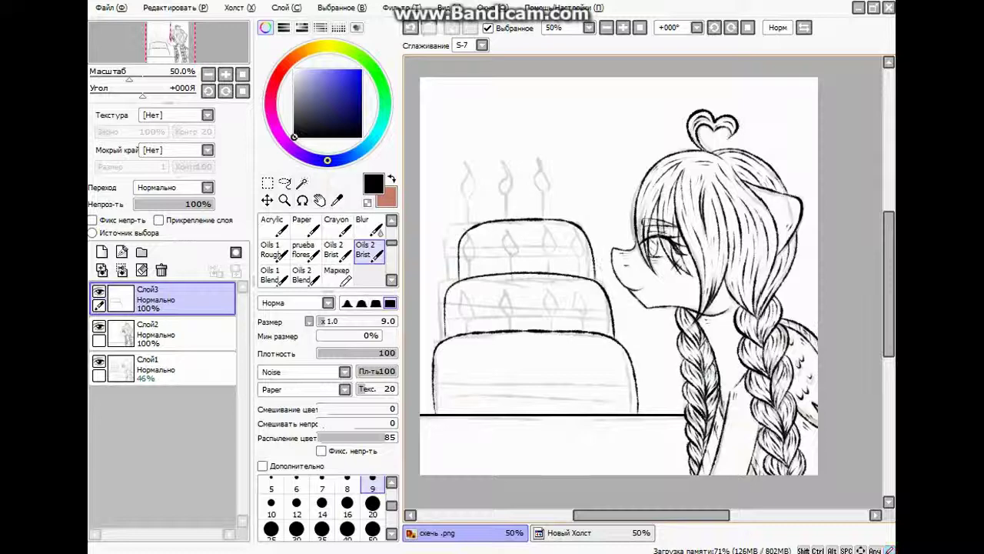
Lasso the top tier's outline, shift it slightly on the middle tier, and clear the selection.
key("l")
left_click_drag(464, 274, 599, 239)
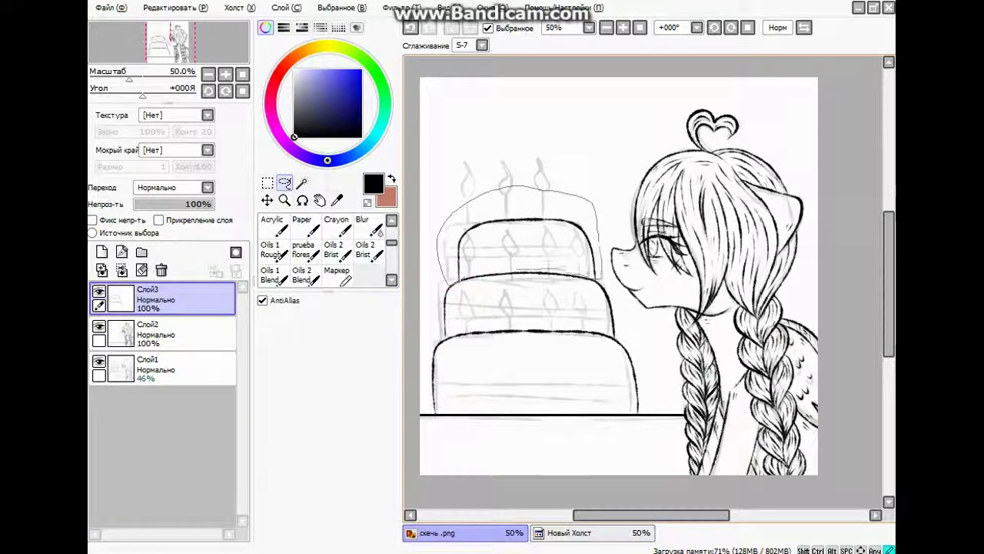
left_click_drag(522, 273, 464, 274)
key("ctrl")
key("ctrl+d")
Hide the sketch layer Слой1 and erase the stray ink where the top tier's left side meets the middle tier.
left_click(368, 250)
scroll(646, 284, "up", 2)
scroll(646, 284, "down", 2)
left_click(98, 361)
scroll(432, 263, "up", 2)
scroll(478, 331, "up", 3)
scroll(377, 223, "up", 2)
left_click(377, 223)
left_click_drag(528, 336, 469, 385)
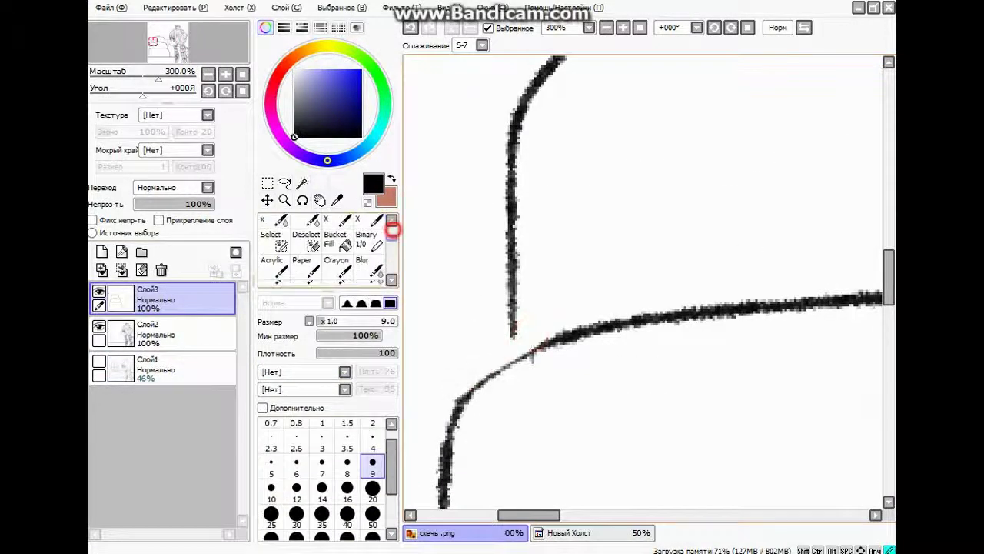
Re-ink the middle tier's left corner and extend the top tier's left side down to meet it.
scroll(392, 227, "down", 2)
left_click(368, 235)
mouse_move(471, 415)
left_mouse_down()
mouse_move(511, 362)
mouse_move(541, 347)
left_mouse_up()
left_click_drag(512, 300, 512, 362)
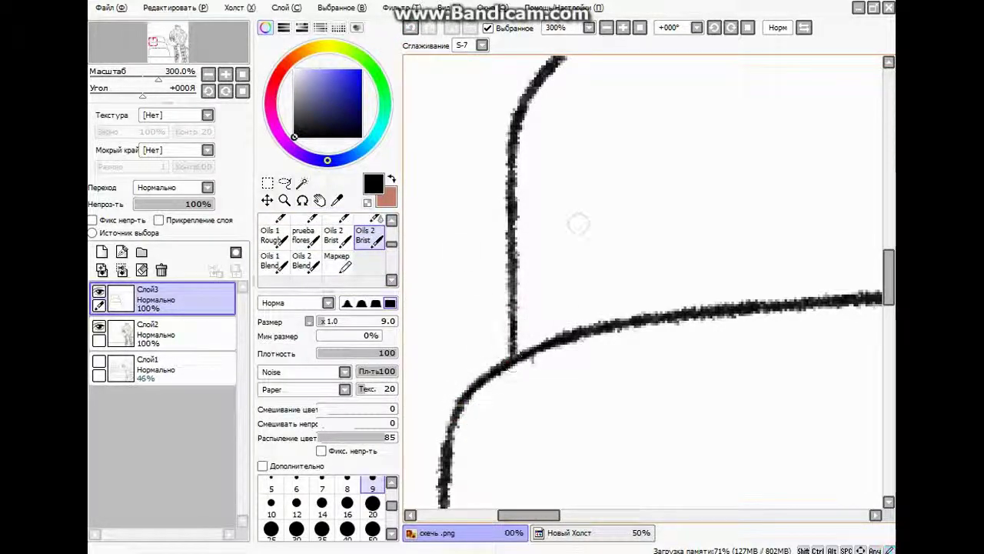
Ink a candle with a wick and flame on the left of the top tier, using brush size 4.
scroll(578, 224, "down", 2)
scroll(509, 200, "up", 2)
scroll(346, 508, "up", 2)
left_click(372, 493)
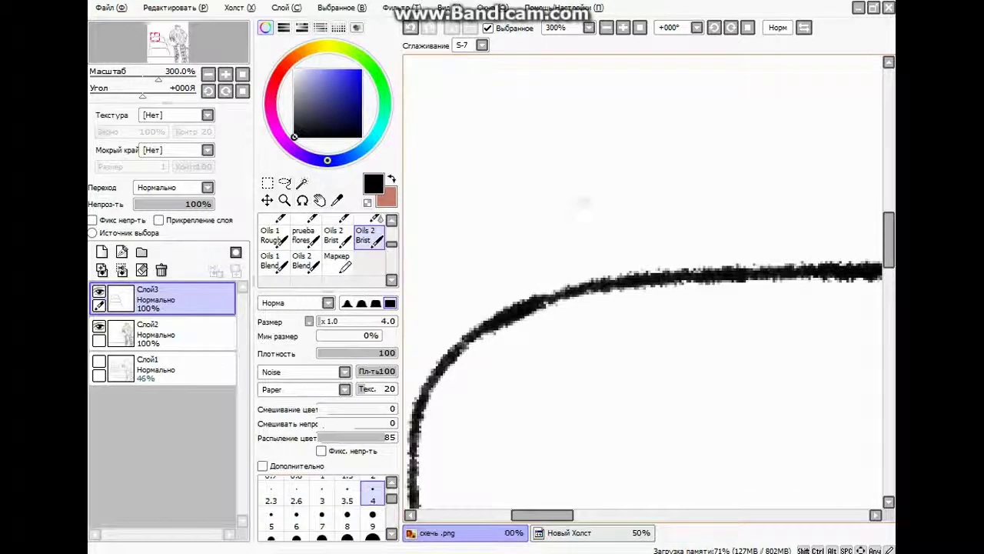
scroll(531, 340, "down", 1)
mouse_move(512, 381)
left_mouse_down()
mouse_move(512, 243)
mouse_move(543, 306)
mouse_move(543, 361)
left_mouse_up()
scroll(531, 338, "down", 2)
scroll(531, 338, "up", 3)
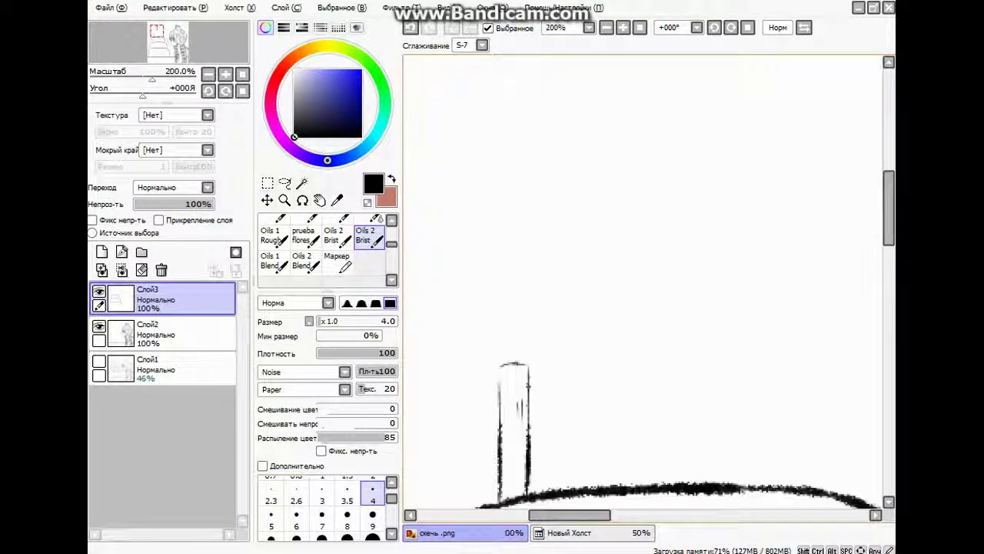
mouse_move(514, 342)
left_mouse_down()
mouse_move(515, 246)
mouse_move(538, 329)
mouse_move(529, 296)
mouse_move(538, 278)
left_mouse_up()
scroll(548, 277, "down", 1)
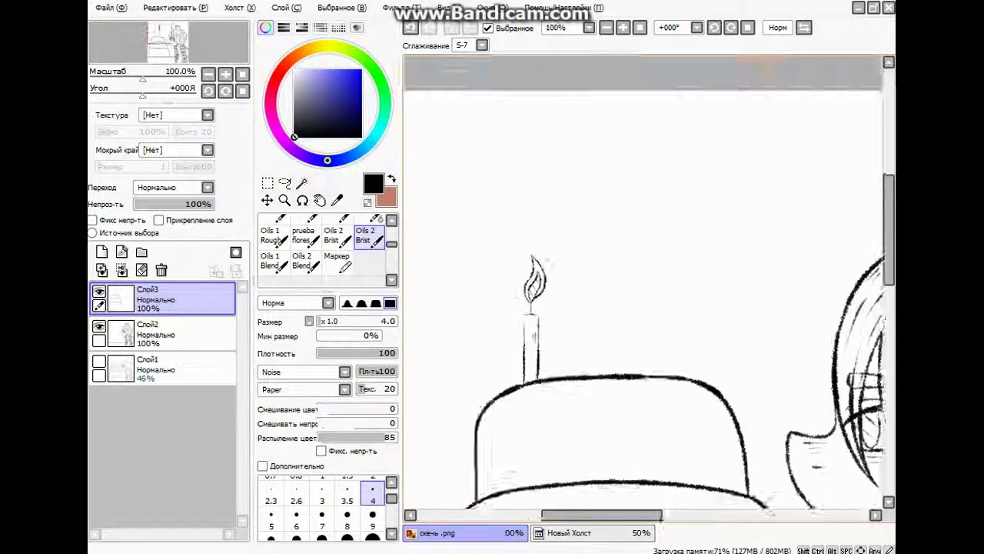
Lasso the candle, copy and paste it, and place the copy on the right of the top tier.
scroll(547, 276, "up", 1)
left_click(285, 182)
mouse_move(475, 142)
left_mouse_down()
mouse_move(500, 345)
mouse_move(471, 331)
mouse_move(499, 345)
left_mouse_up()
key("ctrl+c")
key("ctrl+v")
key("v")
left_click_drag(514, 292, 746, 292)
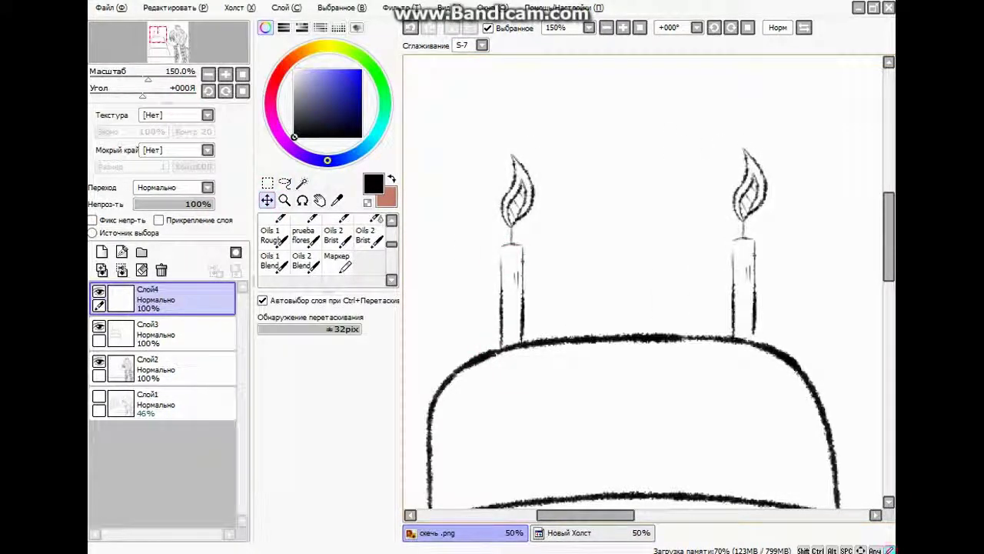
Clean up the base of the right candle and join its sides to the top tier's outline.
key("b")
scroll(677, 308, "up", 3)
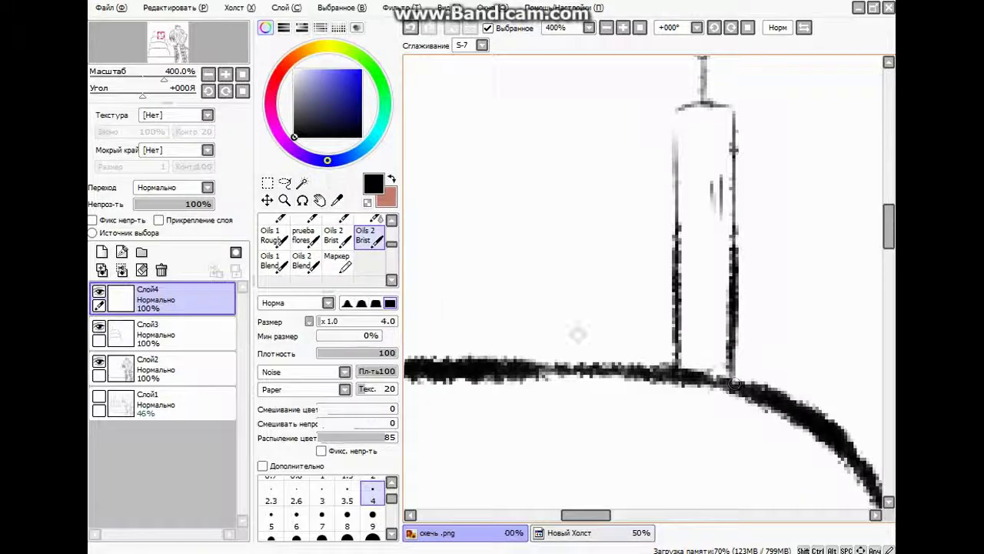
key("e")
left_click_drag(708, 360, 715, 371)
scroll(698, 338, "down", 3)
key("alt+e")
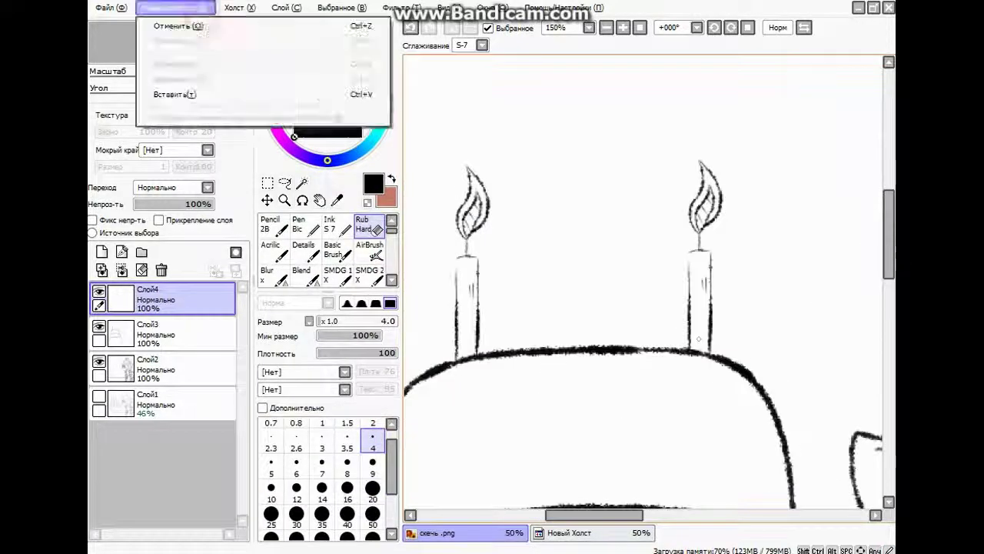
key("Escape")
key("b")
scroll(698, 339, "up", 2)
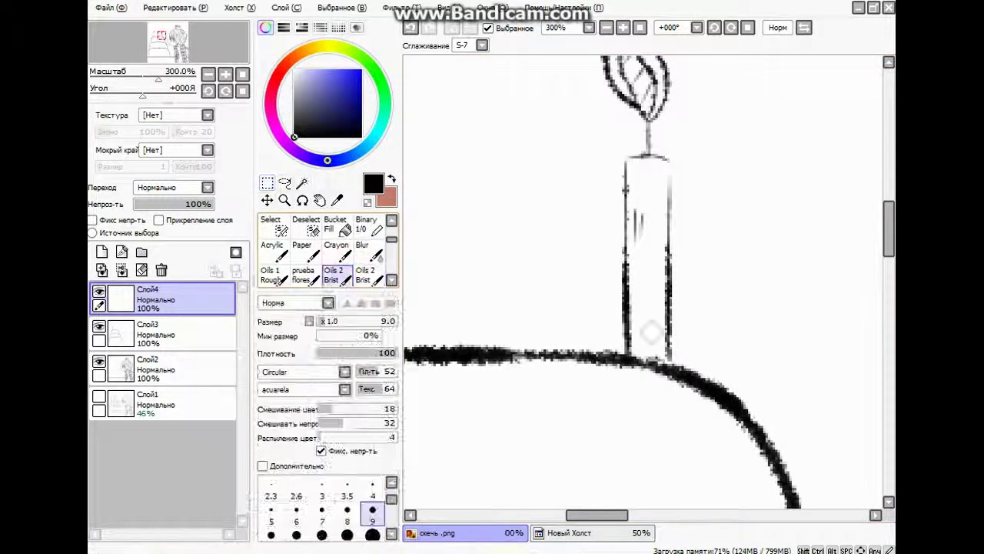
key("n")
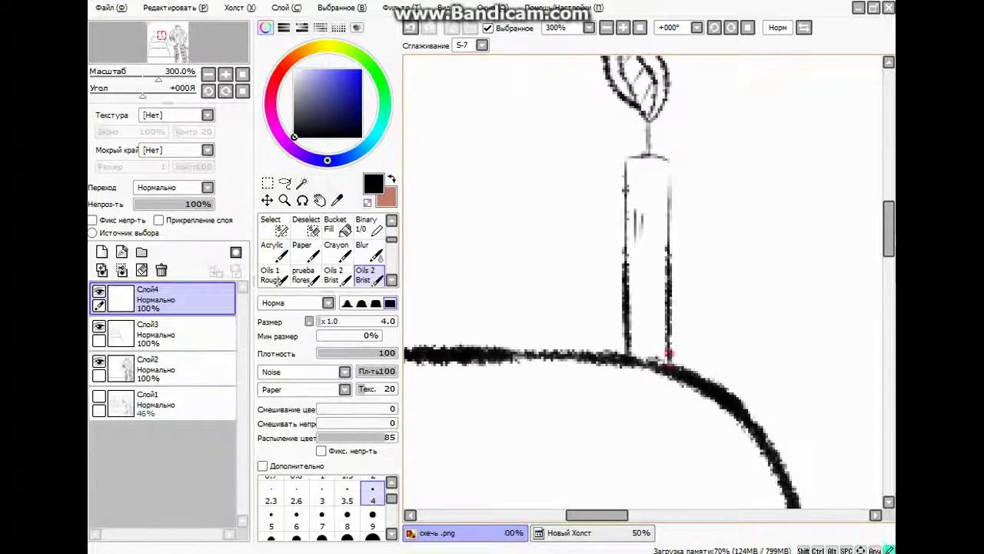
scroll(667, 353, "down", 2)
Paste a third candle midway between the other two and merge its layer down into Слой4.
left_click(176, 7)
left_click(187, 93)
left_click_drag(438, 279, 444, 303)
left_click_drag(573, 262, 572, 261)
scroll(572, 262, "down", 1)
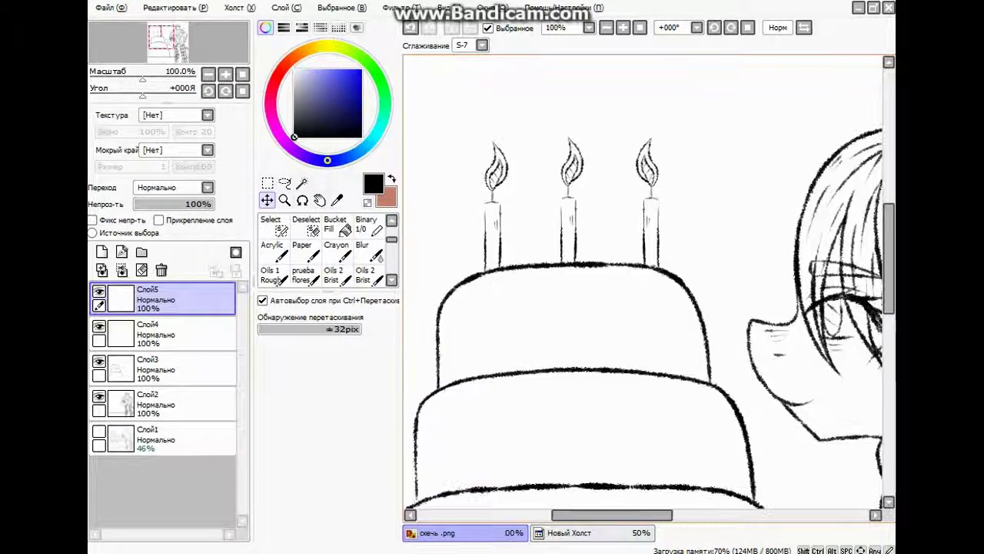
left_click(122, 269)
key("n")
scroll(649, 284, "down", 2)
scroll(649, 285, "up", 2)
Select layer Слой3, set the brush size to 9, and try an icing line across the top tier.
left_click(147, 330)
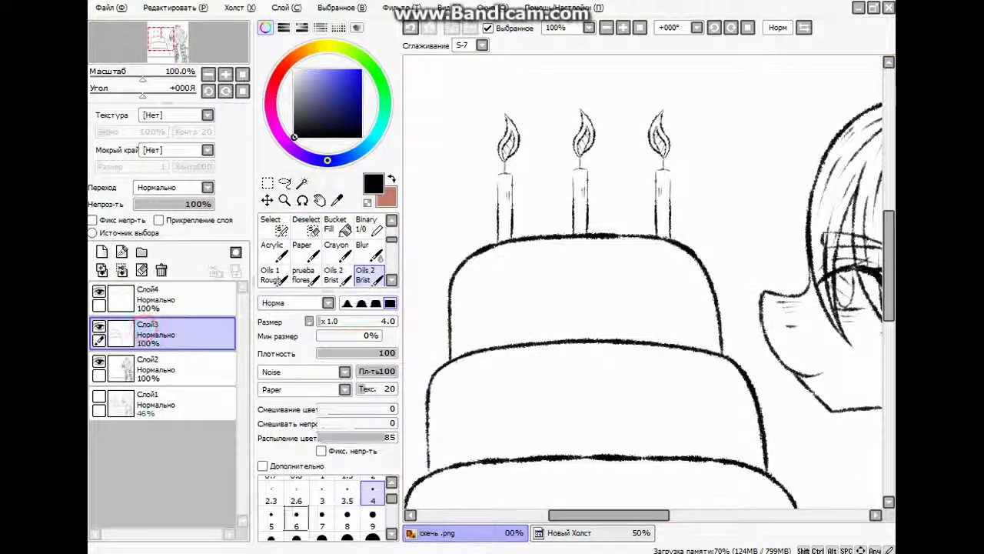
left_click(373, 526)
scroll(530, 369, "up", 1)
mouse_move(406, 269)
left_mouse_down()
mouse_move(806, 258)
mouse_move(660, 229)
mouse_move(811, 265)
left_mouse_up()
key("ctrl+z")
left_click_drag(591, 244, 787, 273)
key("ctrl+z")
key("ctrl+z")
Ink two parallel wavy icing lines across the top tier, with small hearts above and below them.
left_click_drag(410, 264, 799, 245)
mouse_move(402, 289)
left_mouse_down()
mouse_move(648, 282)
mouse_move(803, 262)
left_mouse_up()
scroll(804, 262, "down", 2)
scroll(803, 261, "up", 1)
key("ctrl+z")
key("ctrl+z")
left_click_drag(473, 240, 539, 244)
left_click_drag(666, 229, 738, 227)
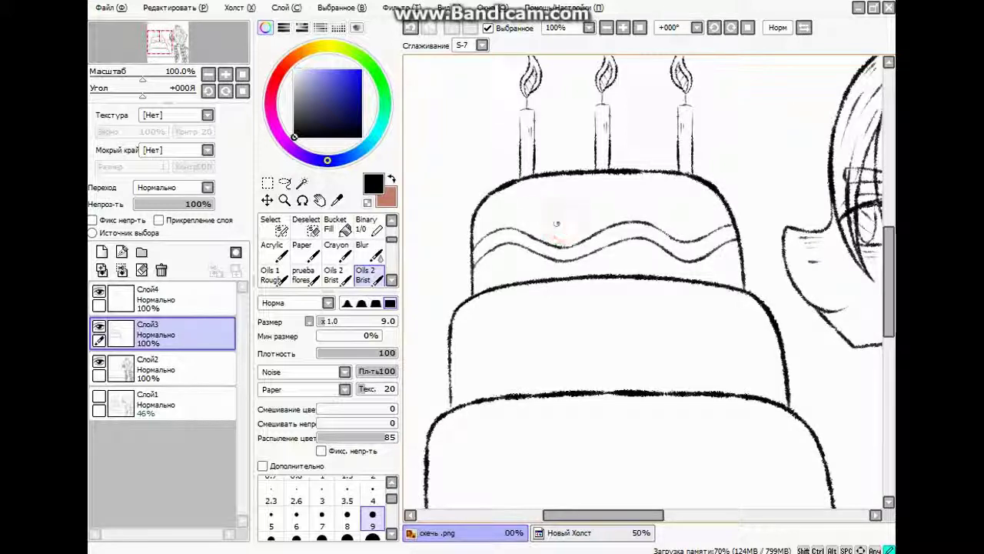
key("ctrl+z")
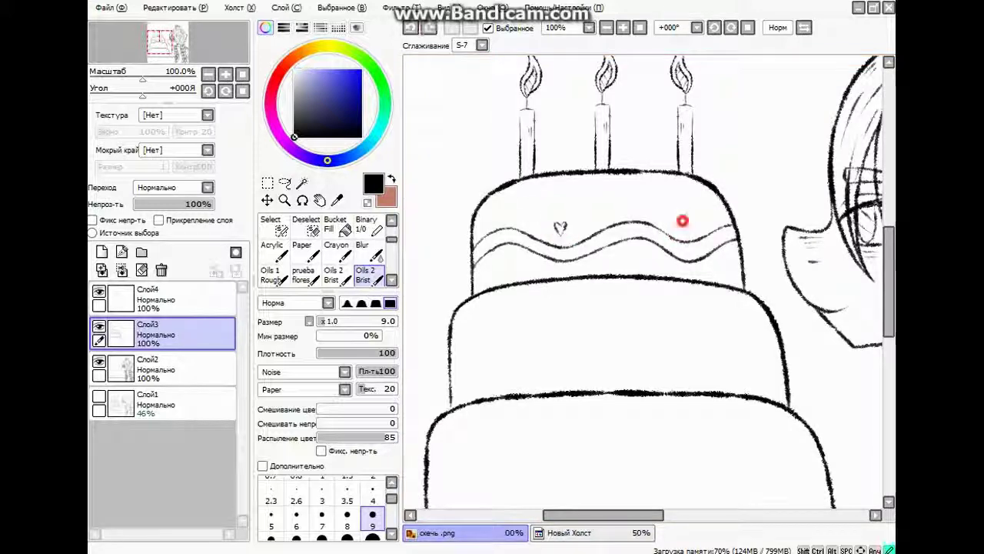
left_click_drag(682, 221, 684, 228)
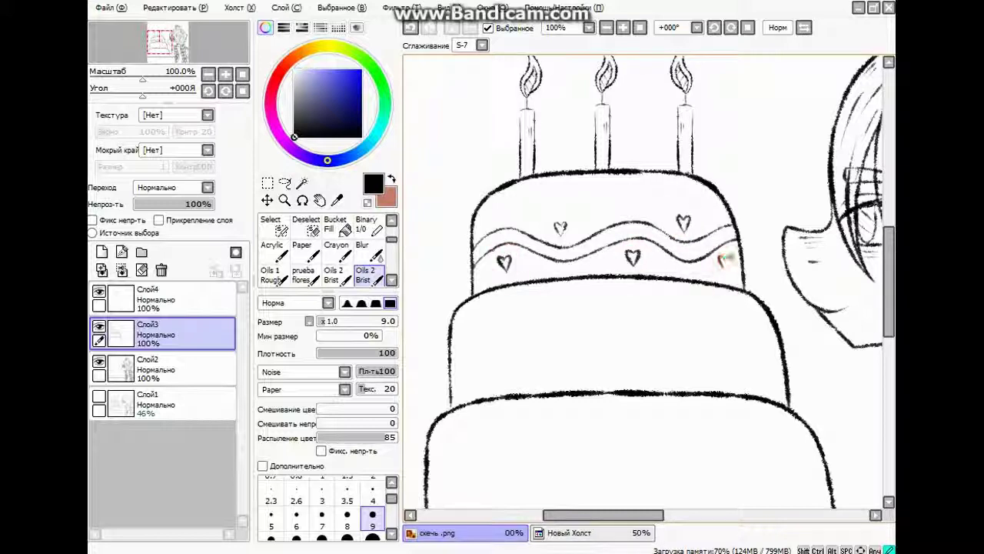
Ink two wavy icing lines across the middle tier, with two hearts above and three below.
scroll(643, 282, "down", 2)
left_click_drag(457, 294, 544, 271)
left_click_drag(698, 264, 758, 267)
key("ctrl+z")
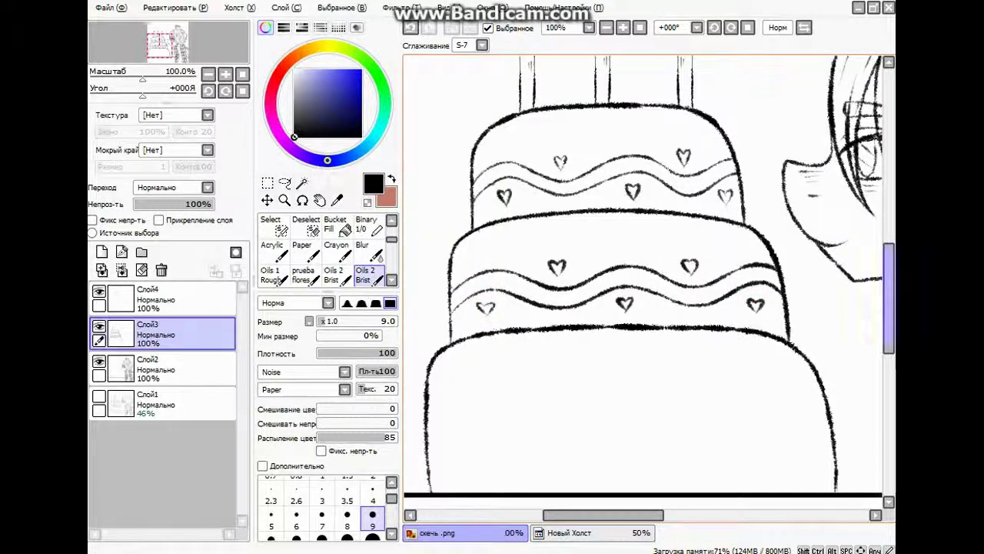
Ink two wavy icing lines across the bottom tier, with two hearts above and three below.
scroll(433, 363, "down", 2)
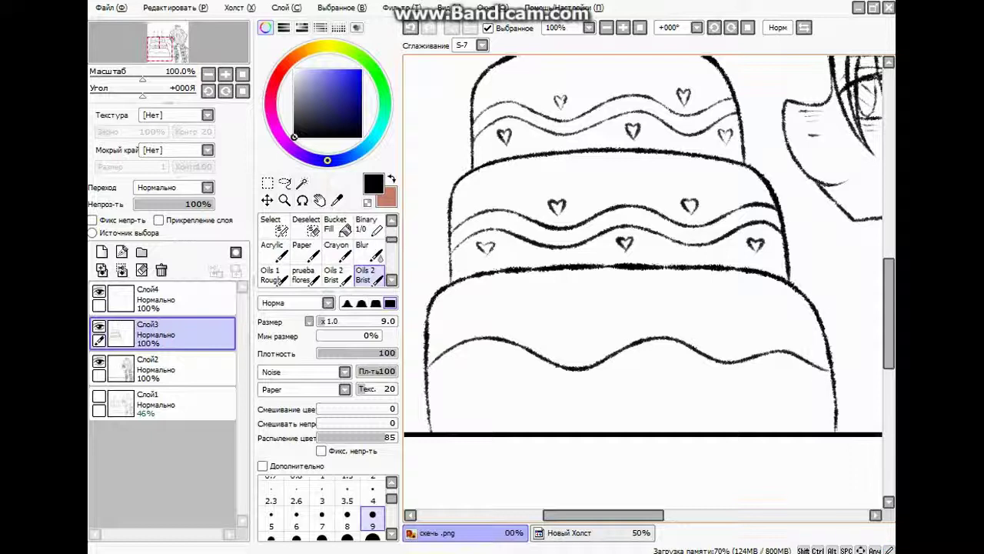
key("ctrl+z")
mouse_move(547, 375)
left_mouse_down()
mouse_move(612, 348)
mouse_move(677, 368)
mouse_move(753, 349)
mouse_move(811, 369)
left_mouse_up()
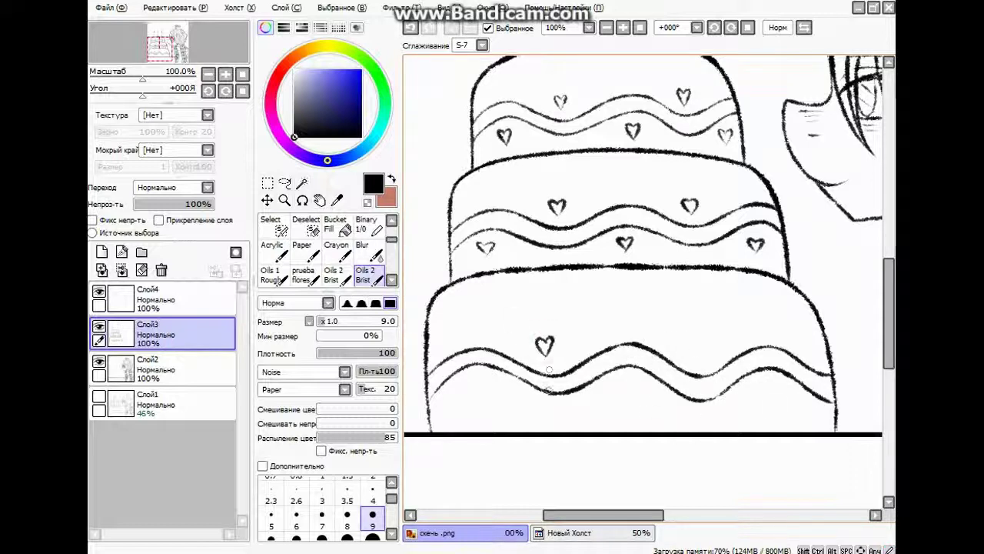
left_click_drag(615, 385, 625, 400)
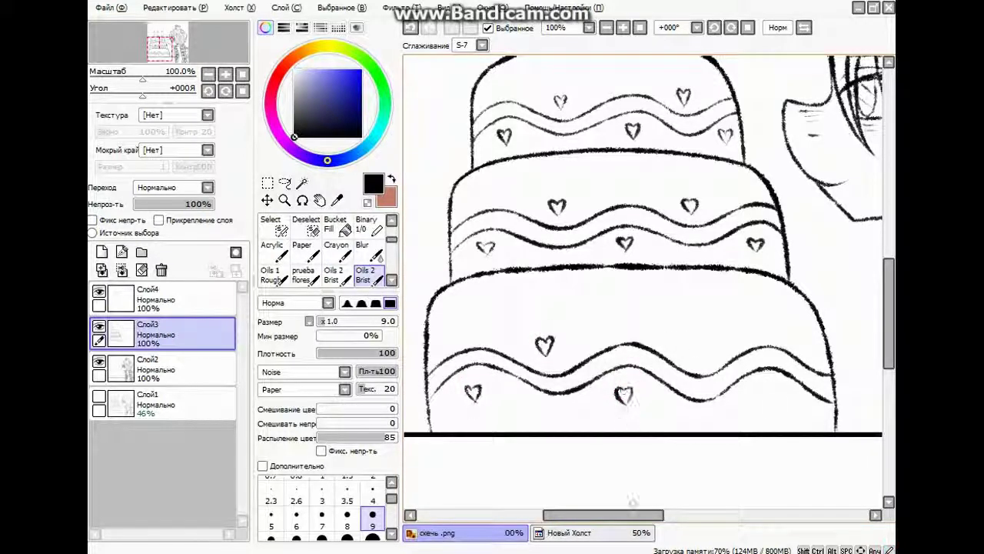
left_click_drag(601, 514, 622, 515)
left_click_drag(618, 342, 629, 351)
Place a copy of the candle on the left end of the middle tier, overlapping the top tier.
scroll(694, 391, "down", 3)
scroll(575, 131, "up", 2)
left_click(575, 131, "ctrl")
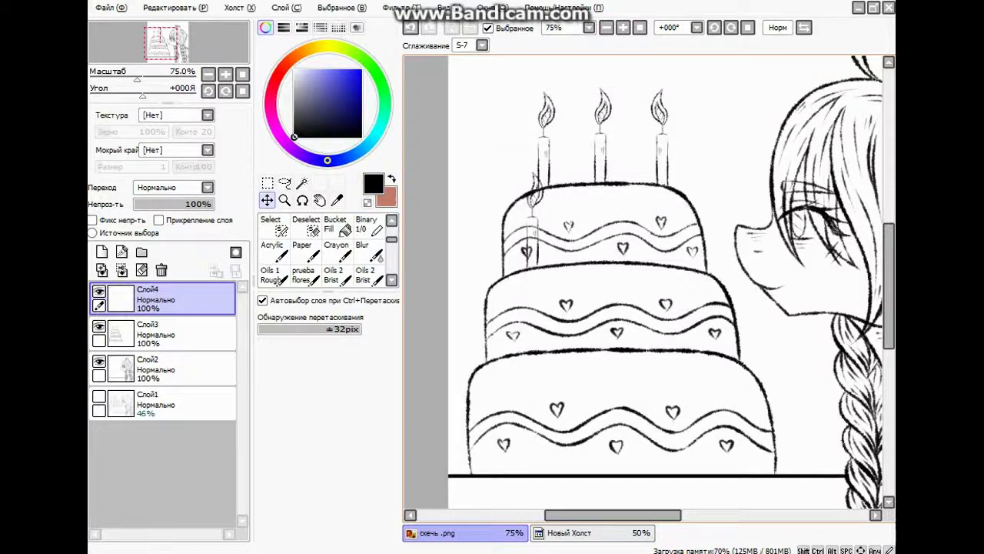
scroll(529, 229, "down", 3)
scroll(529, 229, "up", 7)
scroll(514, 239, "down", 3)
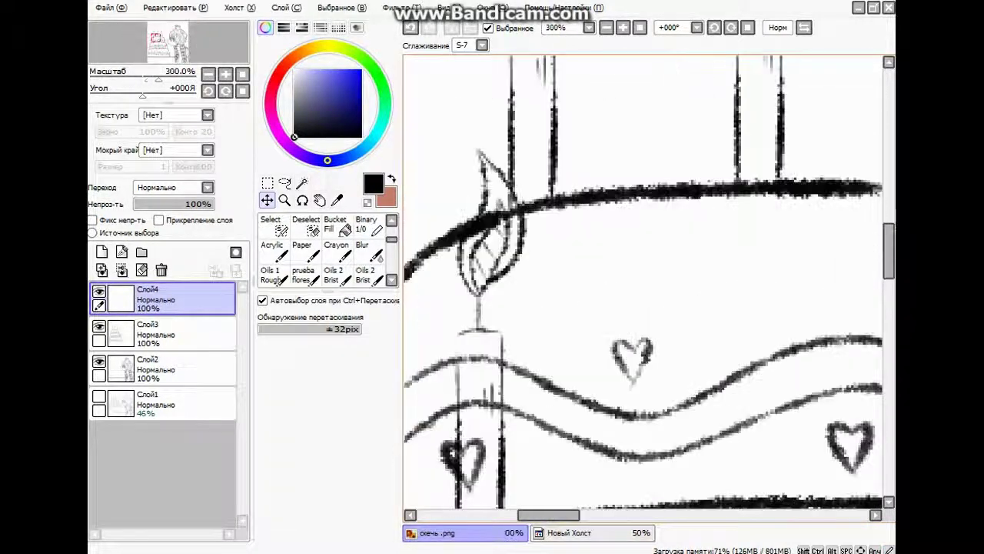
scroll(513, 239, "up", 3)
Erase the top tier's outline from inside the left middle-tier candle's flame on layer Слой3.
key("e")
scroll(514, 239, "down", 3)
left_click(161, 332)
scroll(513, 239, "up", 4)
left_click_drag(513, 239, 531, 187)
Enlarge the eraser to size 9 and erase the wavy lines and heart from inside the left middle-tier candle.
scroll(531, 186, "down", 3)
key("]")
key("]")
key("]")
key("]")
key("]")
scroll(490, 373, "up", 4)
mouse_move(569, 277)
left_mouse_down()
mouse_move(504, 280)
mouse_move(554, 177)
mouse_move(516, 362)
mouse_move(538, 452)
left_mouse_up()
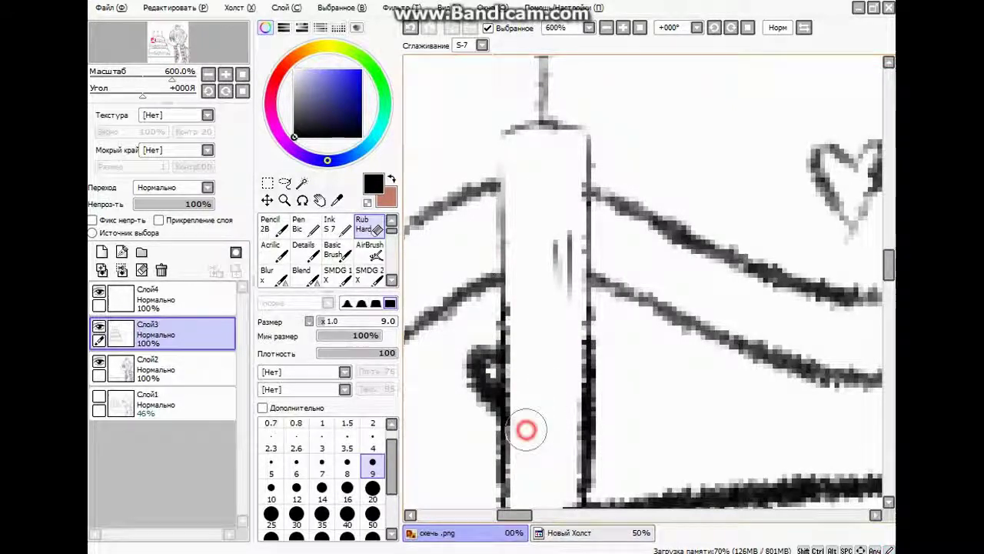
scroll(528, 428, "down", 3)
scroll(654, 253, "down", 2)
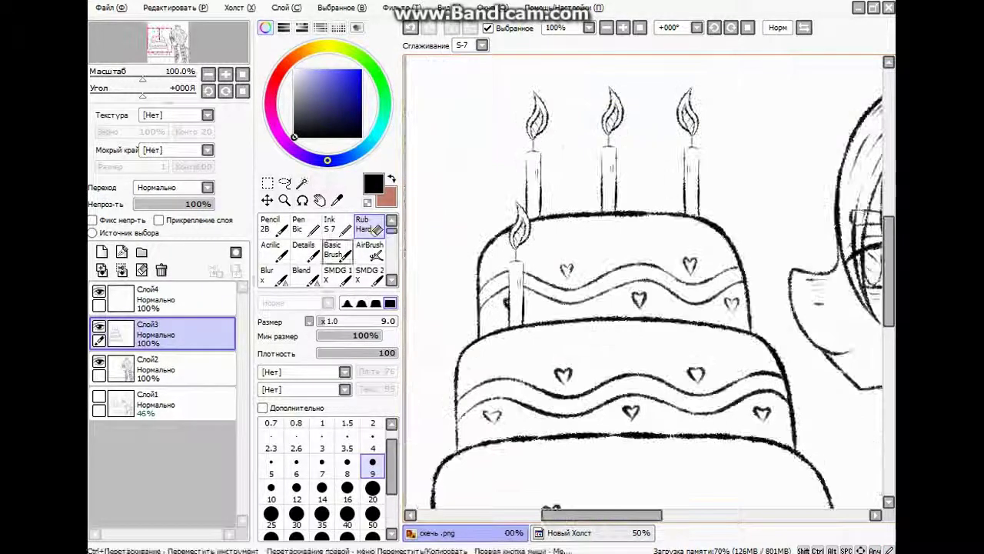
Place another candle copy at the centre of the middle tier and erase the cake lines inside it on Слой3.
left_click(154, 298)
key("ctrl")
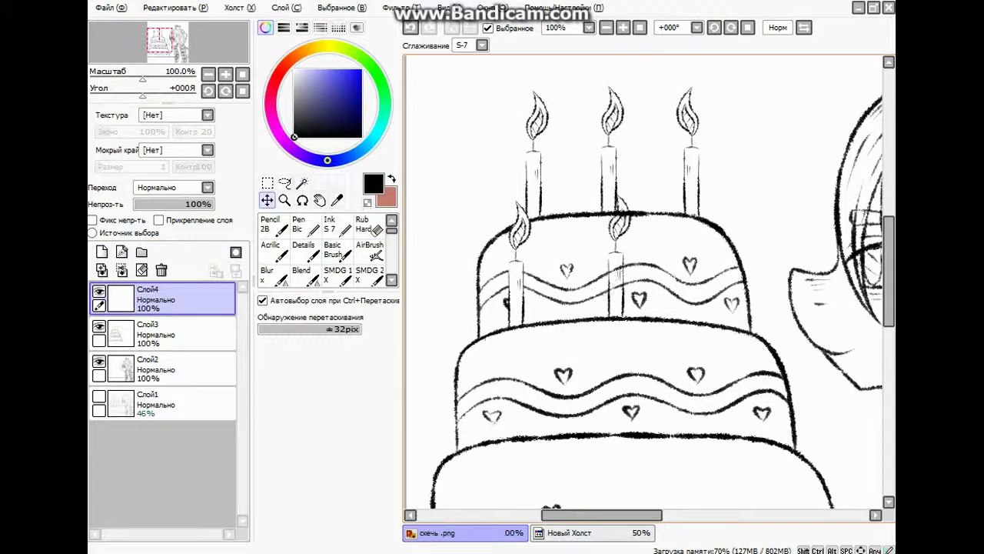
scroll(518, 223, "up", 5)
left_click(154, 335)
scroll(595, 219, "down", 4)
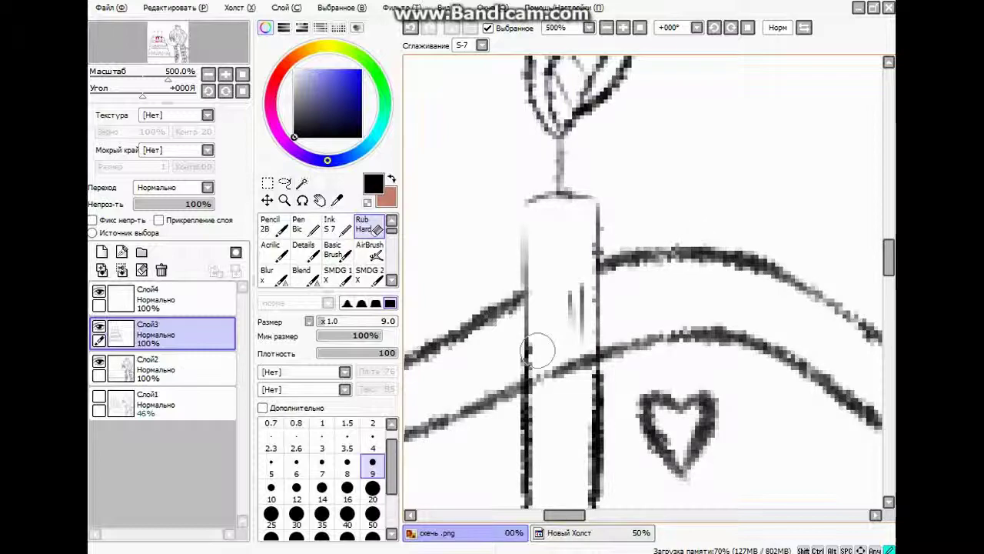
scroll(582, 351, "down", 5)
scroll(583, 351, "up", 2)
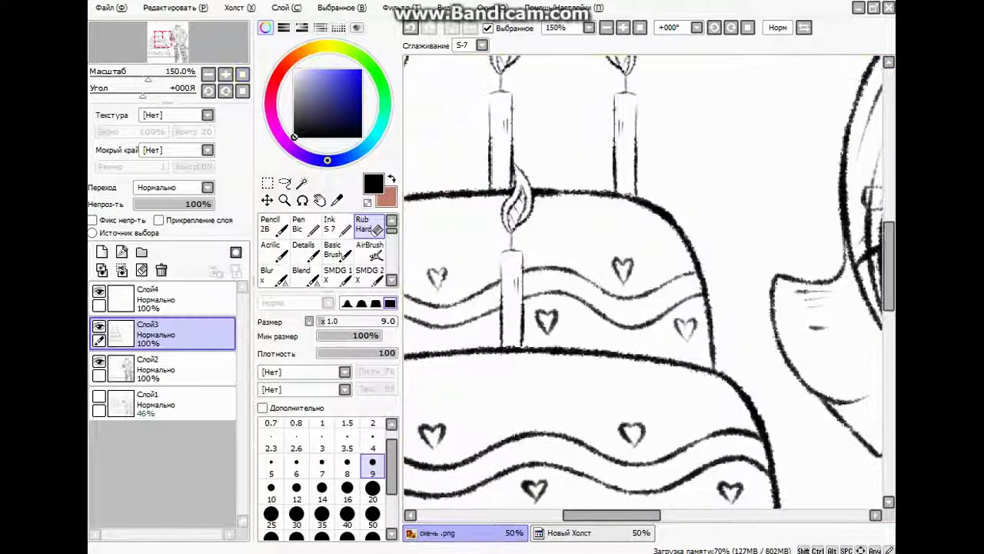
Place a third candle copy at the right end of the middle tier on its own layer.
key("ctrl+shift+n")
key("ctrl")
scroll(476, 350, "down", 2)
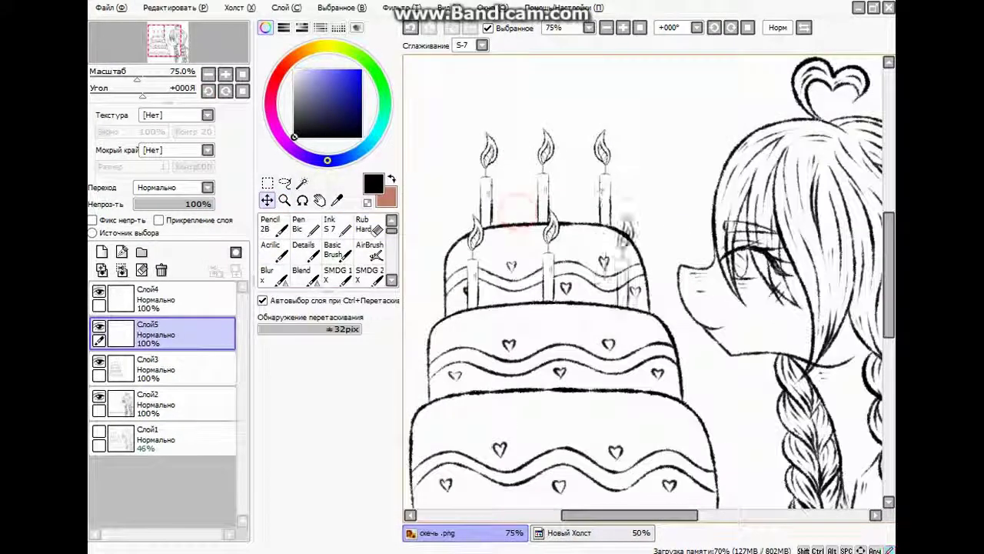
scroll(476, 350, "up", 4)
scroll(615, 276, "up", 1)
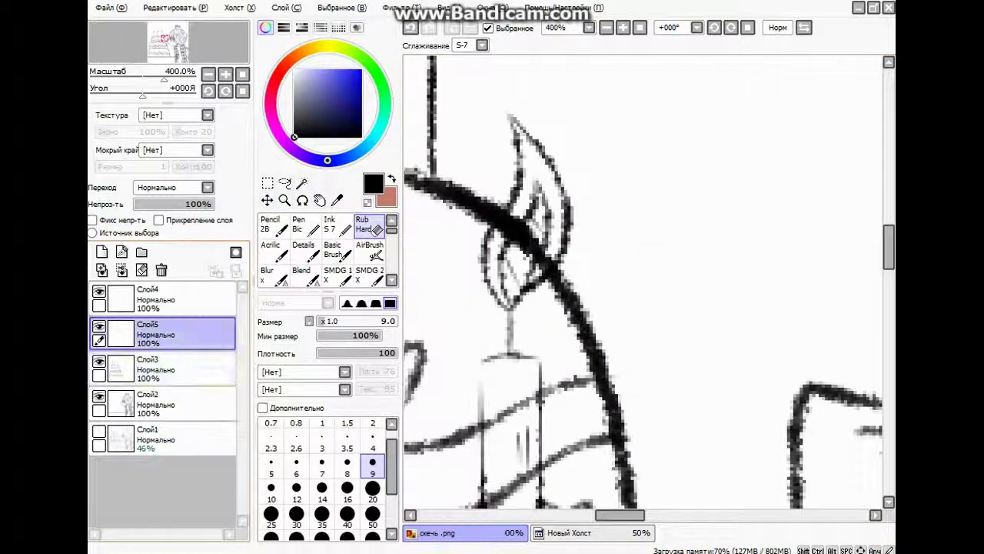
Merge Слой4 into Слой5 and erase the cake lines inside the right middle-tier candle and flame on Слой3.
left_click(161, 299)
left_click(121, 269)
left_click(161, 334)
left_click_drag(514, 481, 598, 379)
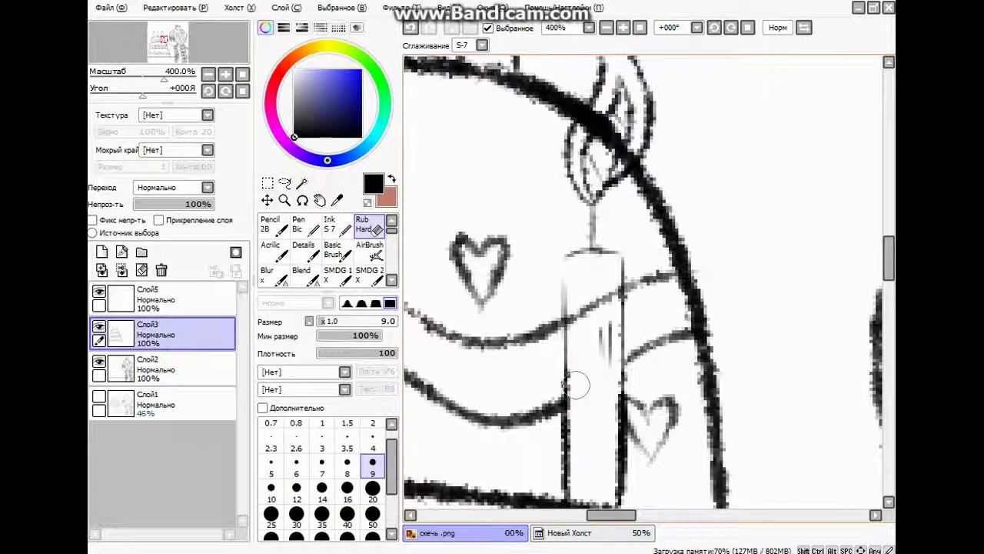
scroll(607, 286, "up", 1)
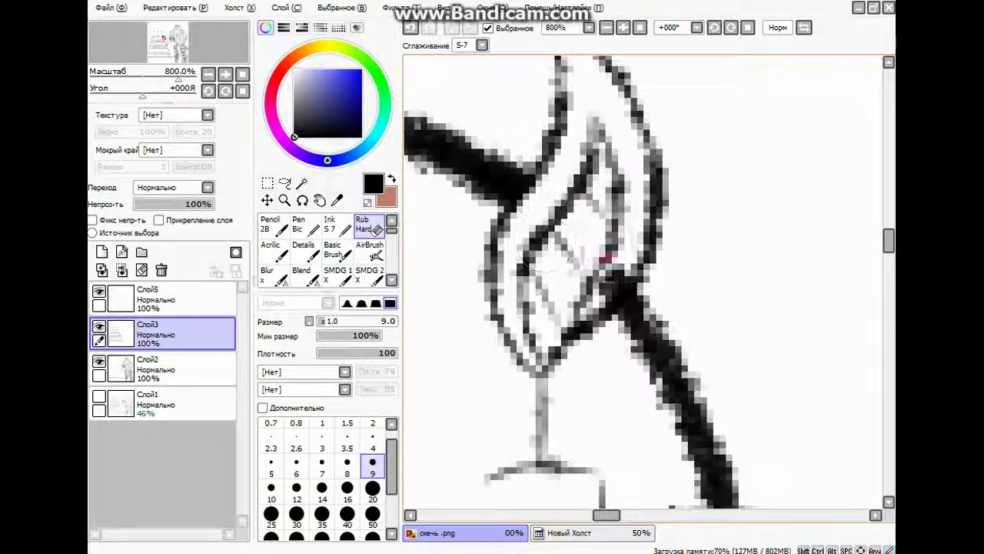
Copy the centre middle-tier candle from Слой5 and place the copy at the left end of the bottom tier.
scroll(608, 286, "down", 4)
scroll(607, 286, "up", 2)
left_click(267, 200)
left_click(162, 299)
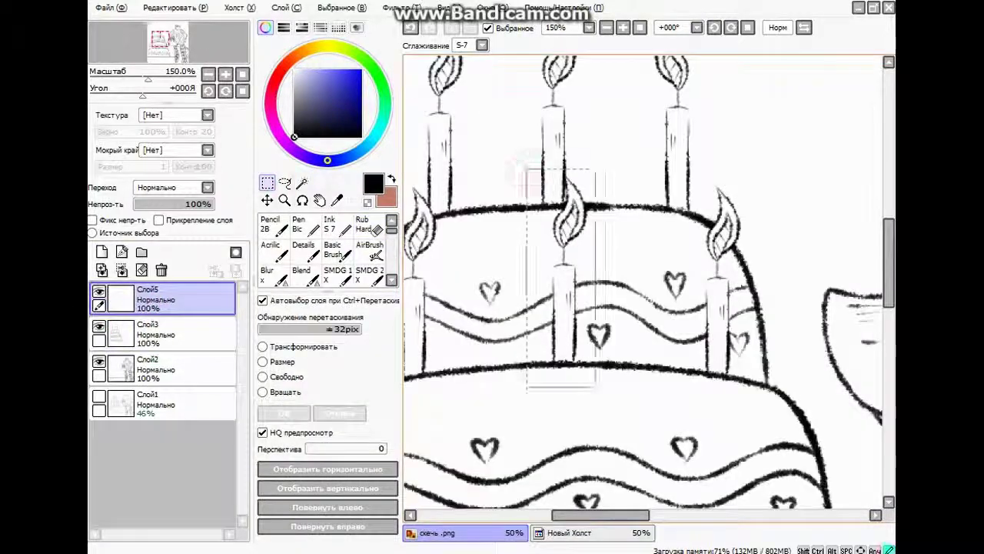
left_click(176, 7)
left_click(327, 468)
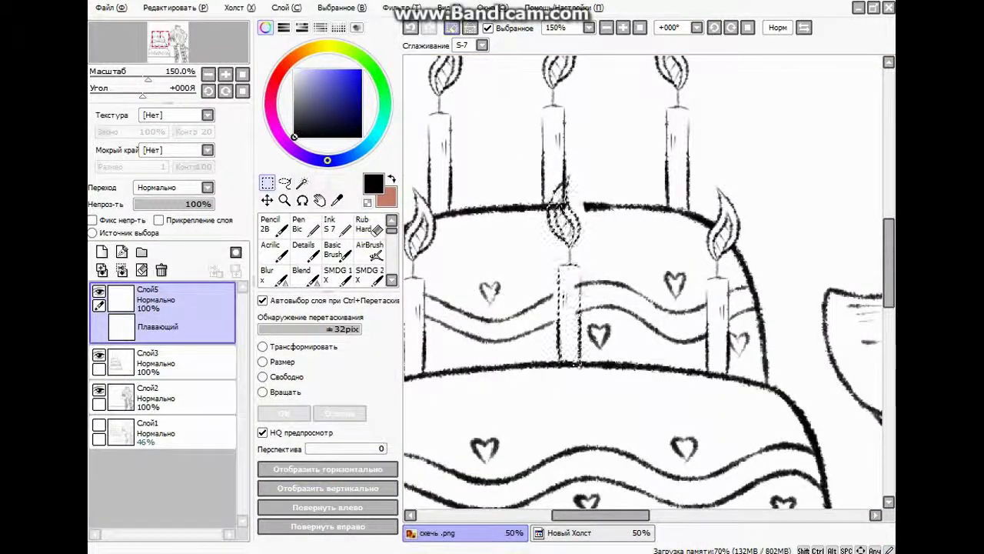
key("ctrl+d")
scroll(650, 286, "down", 3)
scroll(650, 286, "up", 1)
key("ctrl+v")
left_click_drag(494, 198, 466, 338)
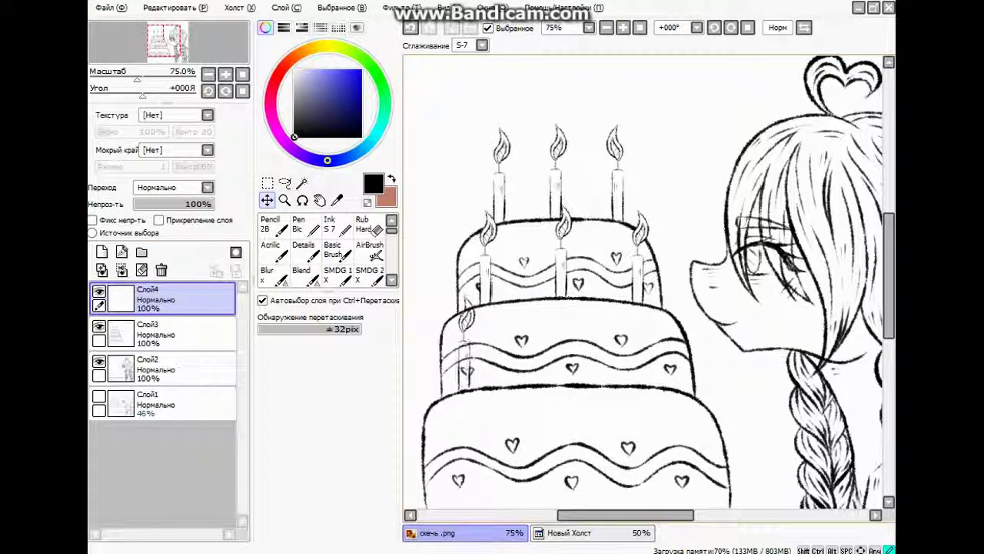
Erase the wavy lines, heart and tier edge showing inside the left bottom-tier candle and flame on Слой3.
scroll(457, 370, "up", 4)
key("e")
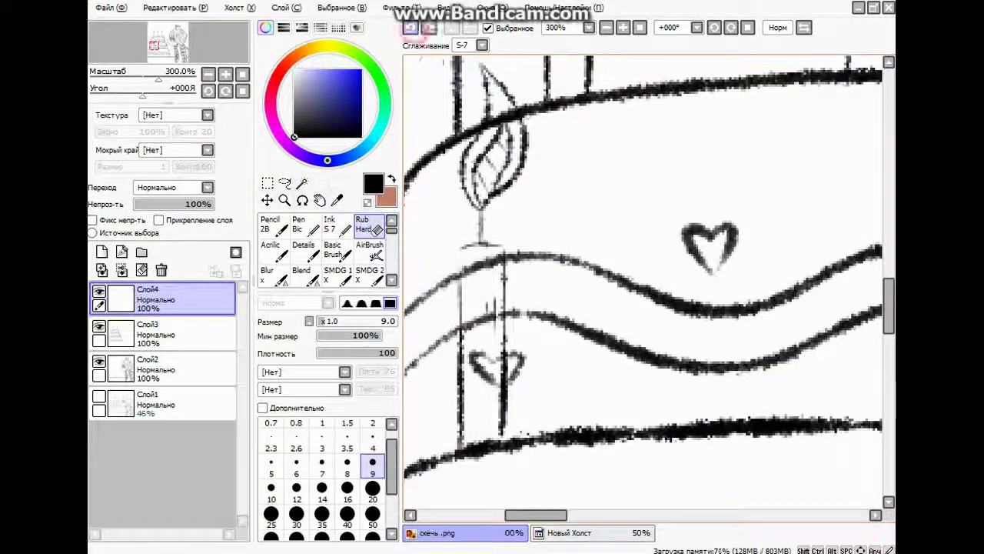
left_click(161, 332)
scroll(488, 369, "up", 2)
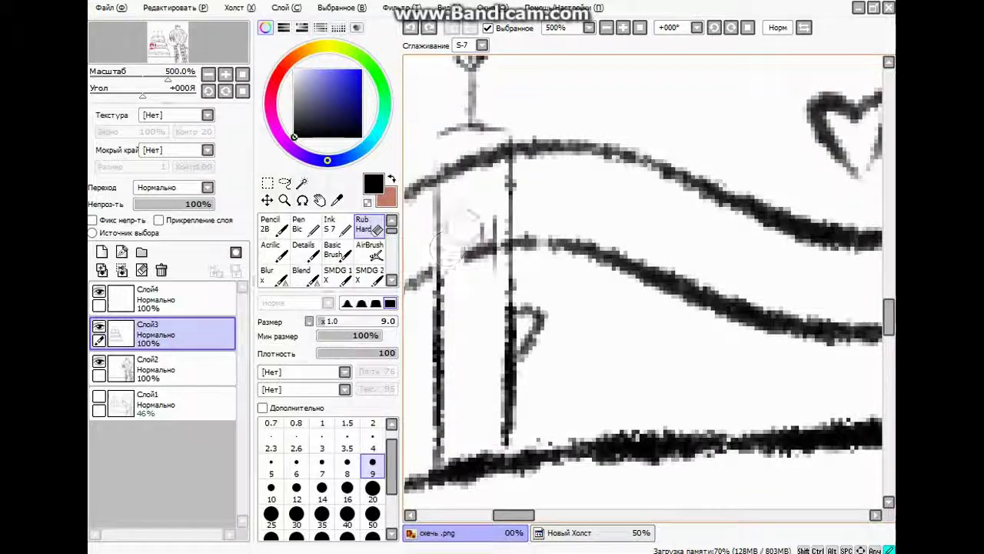
scroll(465, 227, "up", 1)
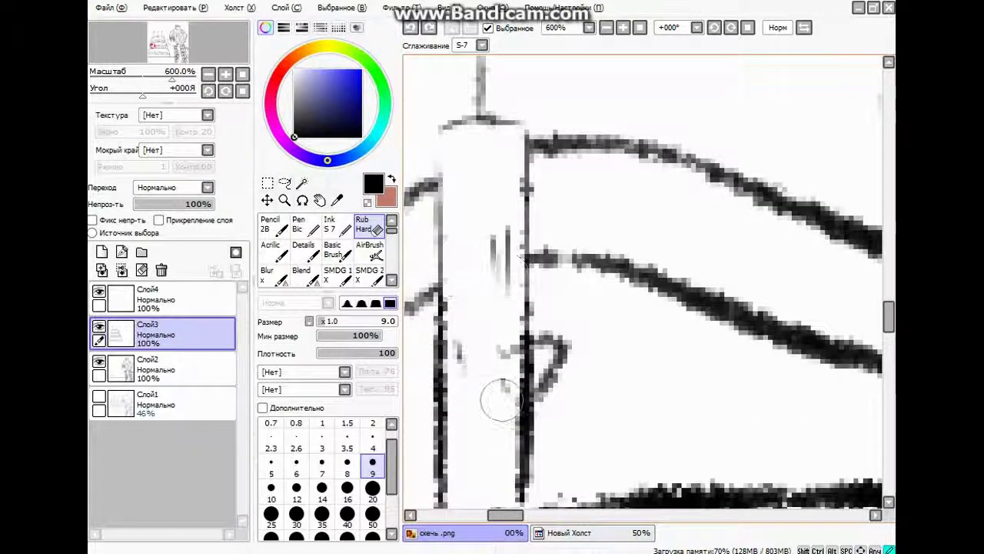
scroll(499, 400, "down", 4)
scroll(492, 369, "up", 4)
scroll(492, 361, "down", 4)
scroll(492, 356, "up", 1)
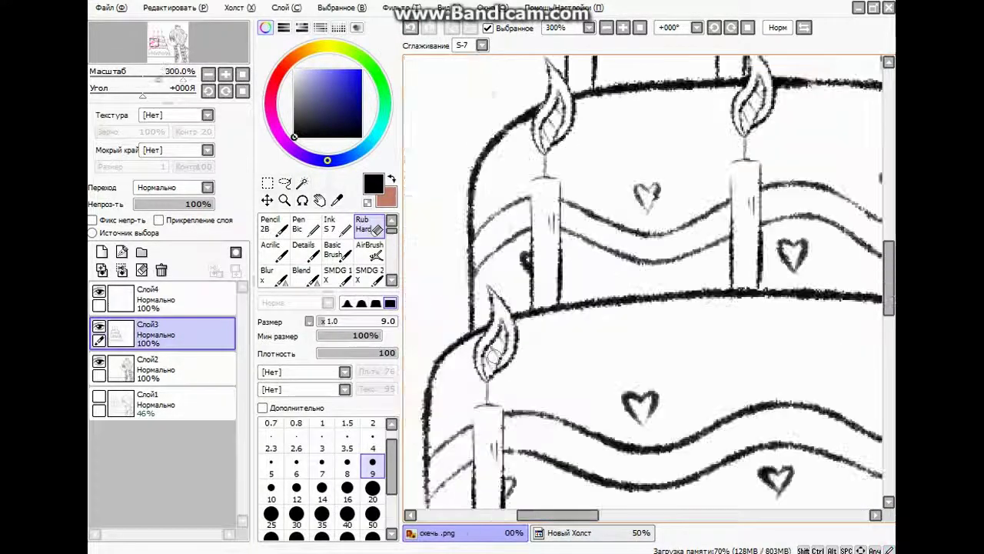
Add a new layer and place another candle copy near the centre of the bottom tier.
scroll(492, 356, "down", 2)
left_click(101, 252)
left_click(266, 199)
left_click_drag(504, 209, 561, 134)
key("e")
Try erasing the cake lines inside the near-centre bottom-tier candle and flame on Слой3, reducing the eraser to size 7.
scroll(533, 297, "up", 4)
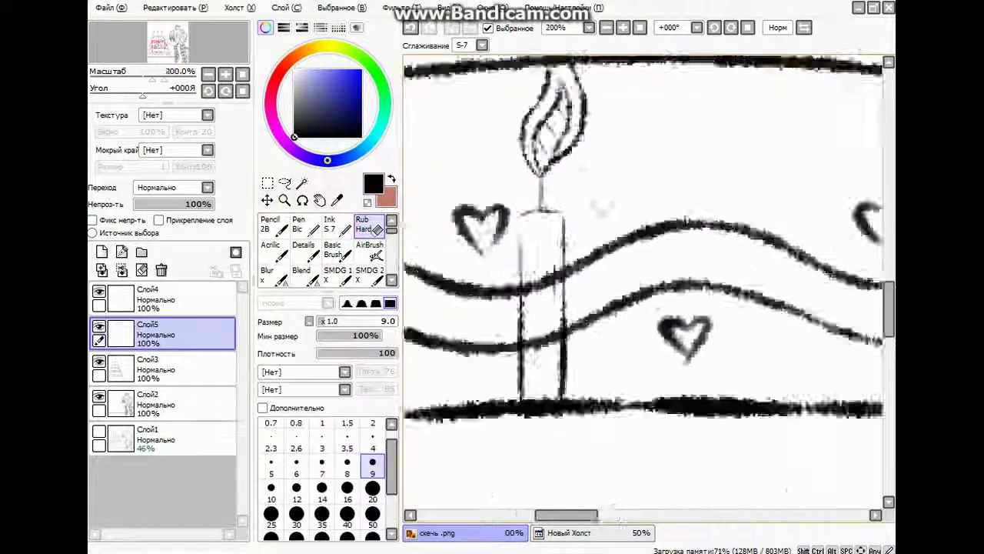
left_click(154, 369)
scroll(514, 327, "up", 1)
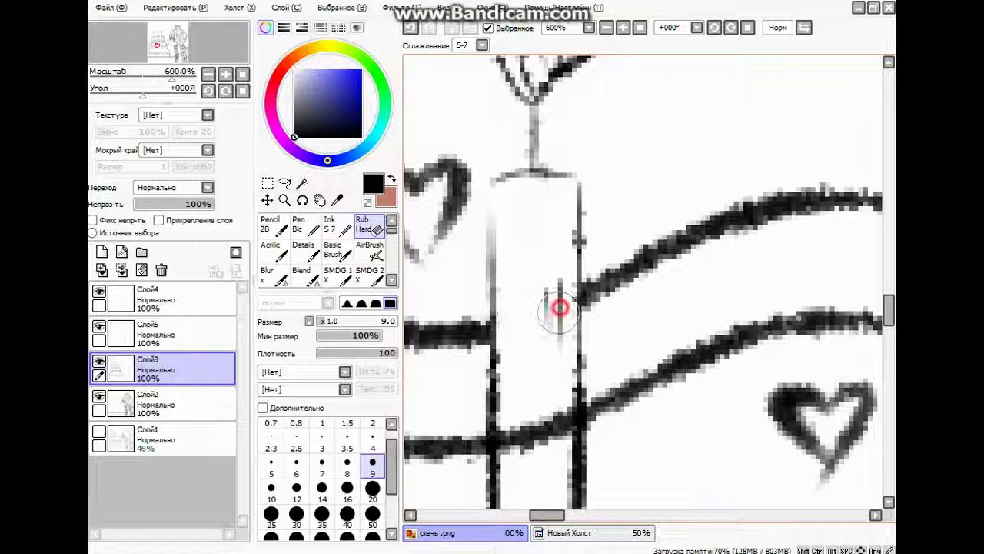
mouse_move(555, 406)
left_mouse_down()
mouse_move(541, 440)
mouse_move(503, 445)
left_mouse_up()
scroll(503, 445, "down", 2)
scroll(527, 164, "up", 4)
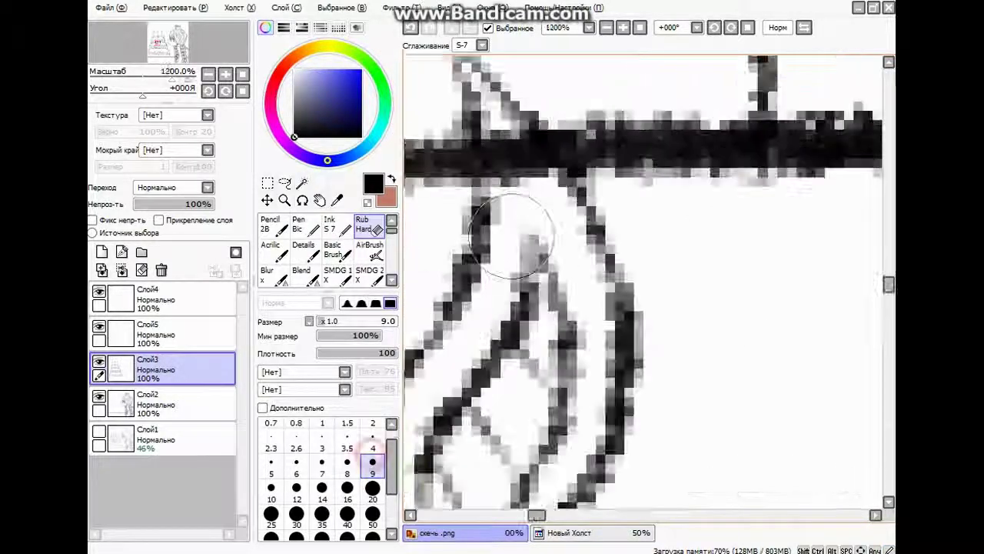
left_click(321, 466)
scroll(521, 162, "down", 8)
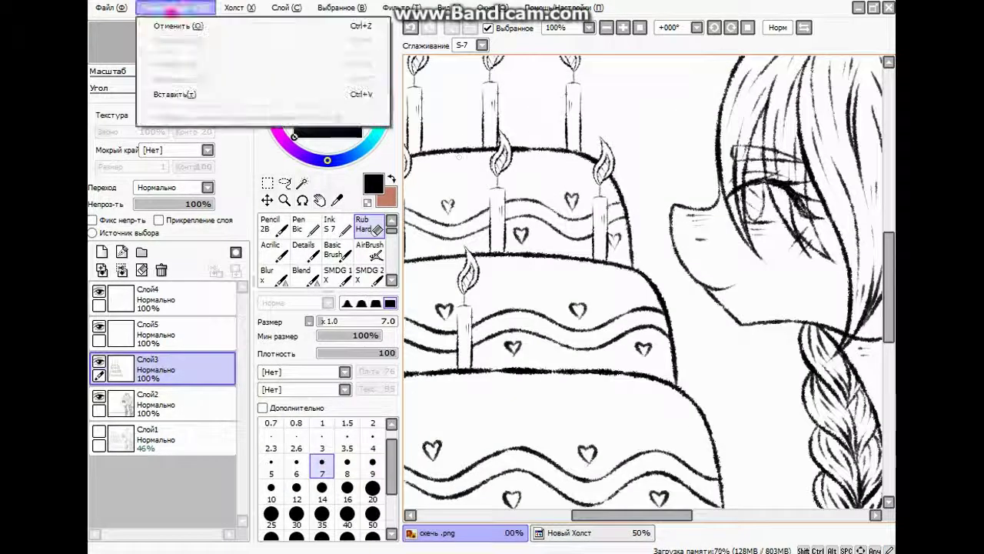
Try a candle copy at the right end of the bottom tier on a new layer, and undo it along with the preceding erasing.
key("ctrl+shift+n")
key("v")
scroll(511, 286, "down", 1)
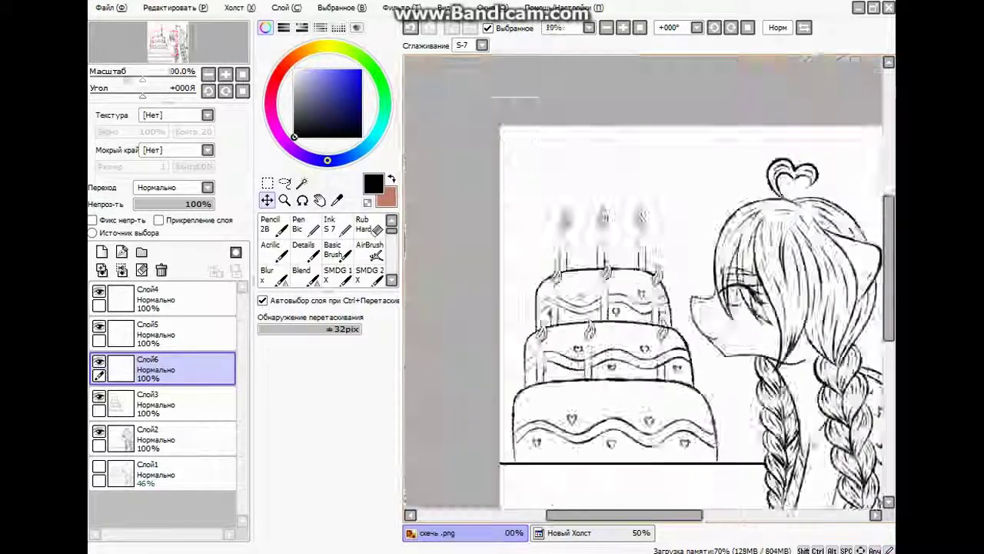
scroll(511, 286, "up", 1)
scroll(511, 286, "up", 1)
scroll(649, 284, "down", 1)
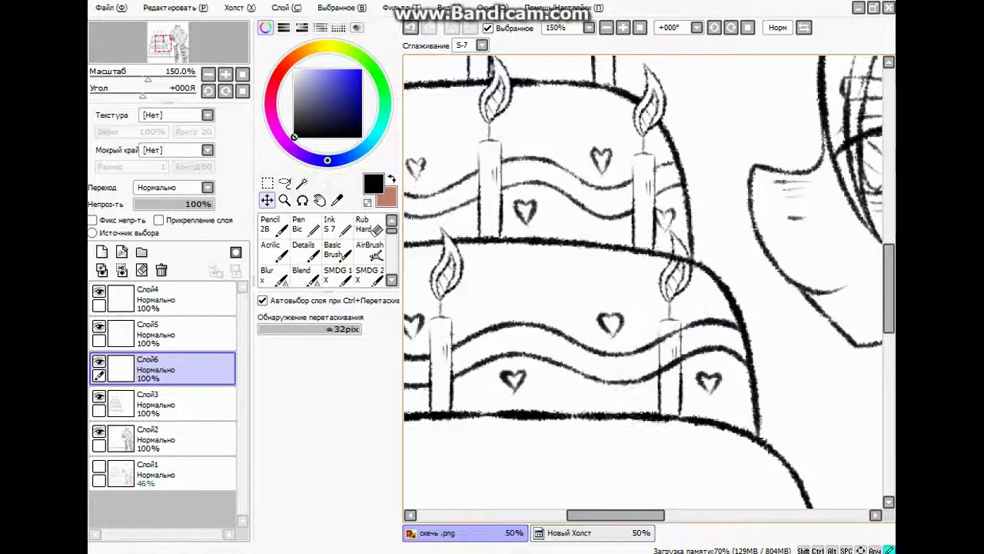
key("e")
scroll(650, 284, "down", 1)
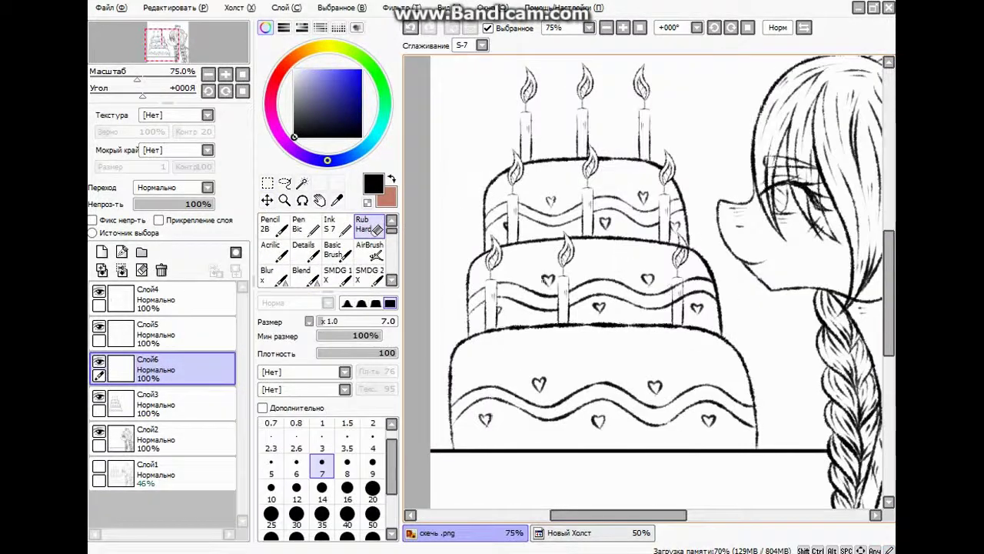
scroll(538, 141, "up", 3)
key("ctrl+z")
scroll(542, 146, "down", 1)
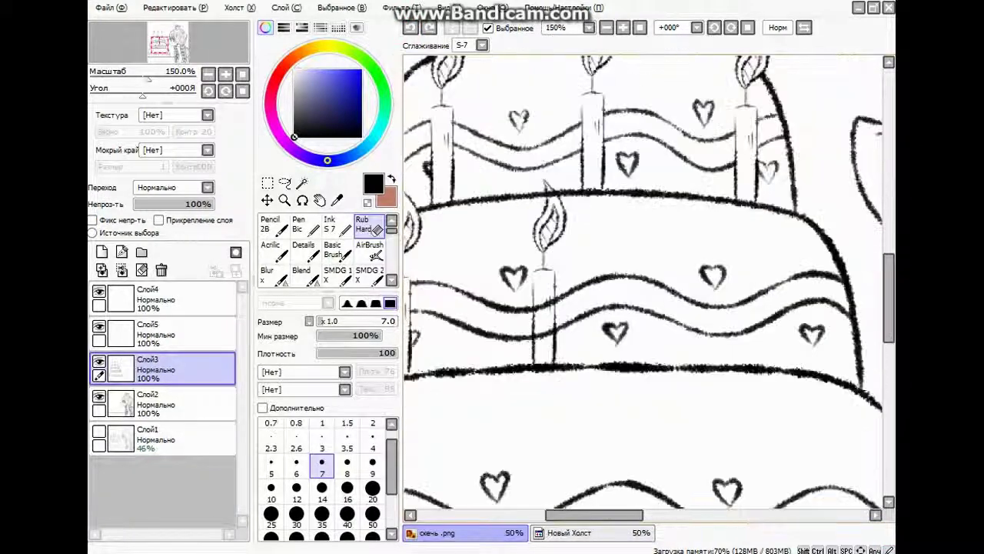
Move the candle on Слой5 to the exact centre of the bottom tier.
left_click(267, 200)
left_click(162, 330)
left_click(572, 303)
scroll(595, 182, "down", 2)
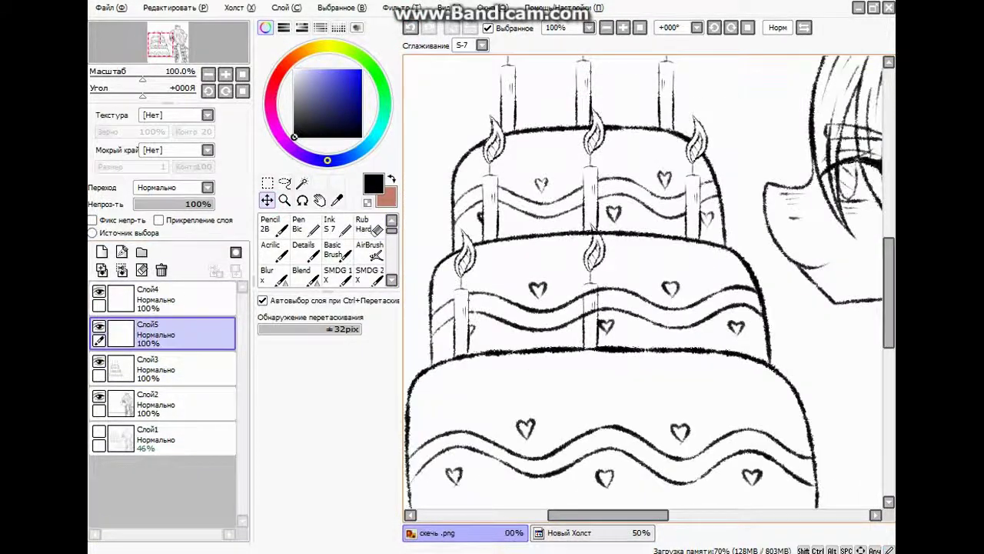
Erase the cake lines inside the centre bottom-tier candle and its flame on Слой3.
scroll(661, 154, "up", 2)
key("e")
left_click(127, 367)
scroll(538, 308, "up", 4)
left_click_drag(487, 326, 523, 311)
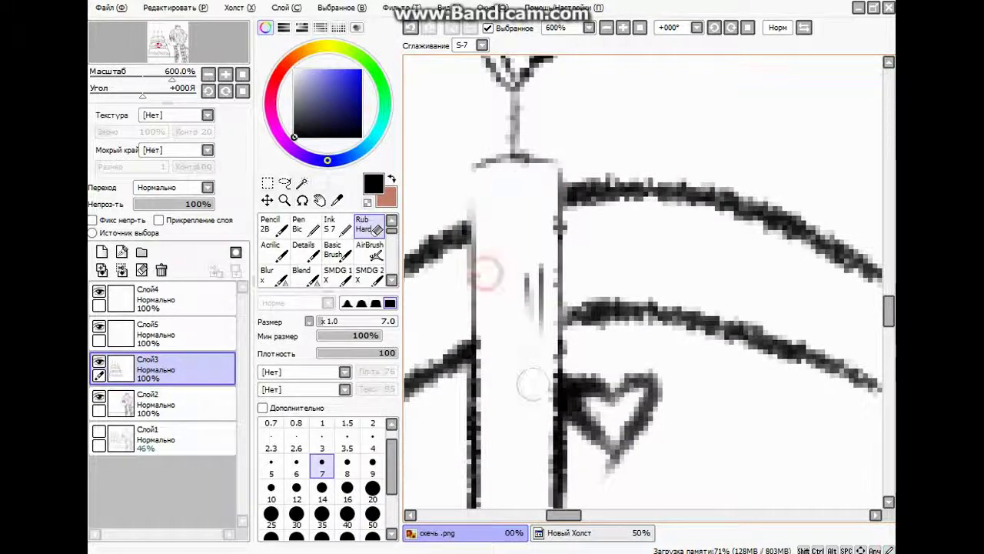
scroll(486, 276, "down", 2)
left_click_drag(575, 326, 565, 307)
scroll(564, 308, "down", 3)
scroll(577, 269, "up", 2)
Merge the two candle layers into Слой3 and place a third copy at the right end of the bottom tier on a new layer.
left_click(169, 334)
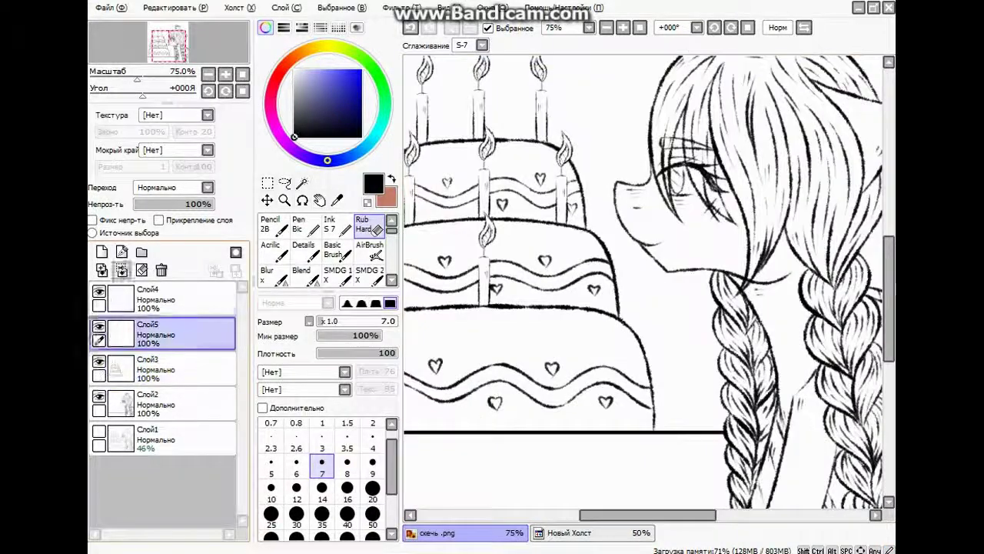
key("Delete")
key("v")
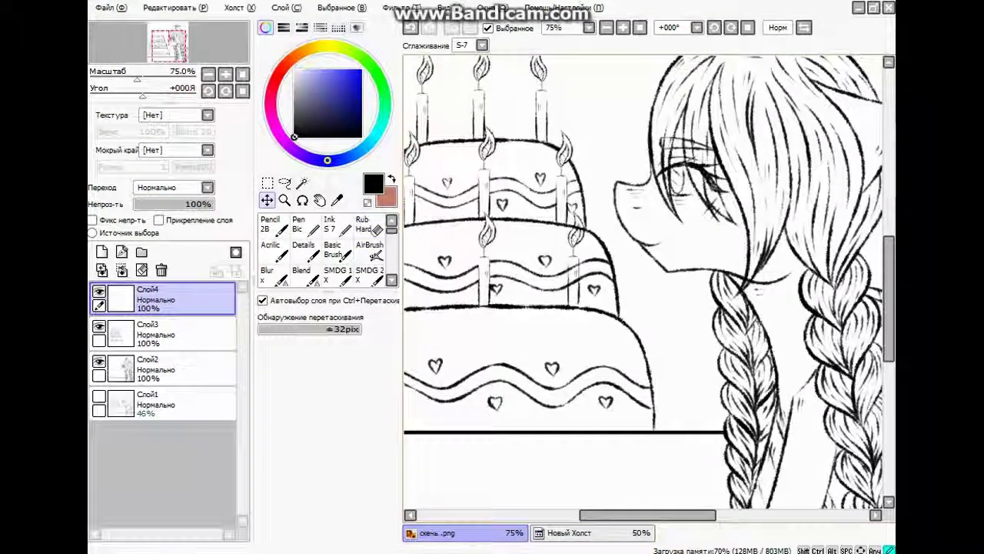
Extend the right bottom-tier candle's side line down to the tier edge with the Oils 2 Brist brush.
scroll(492, 200, "up", 5)
key("b")
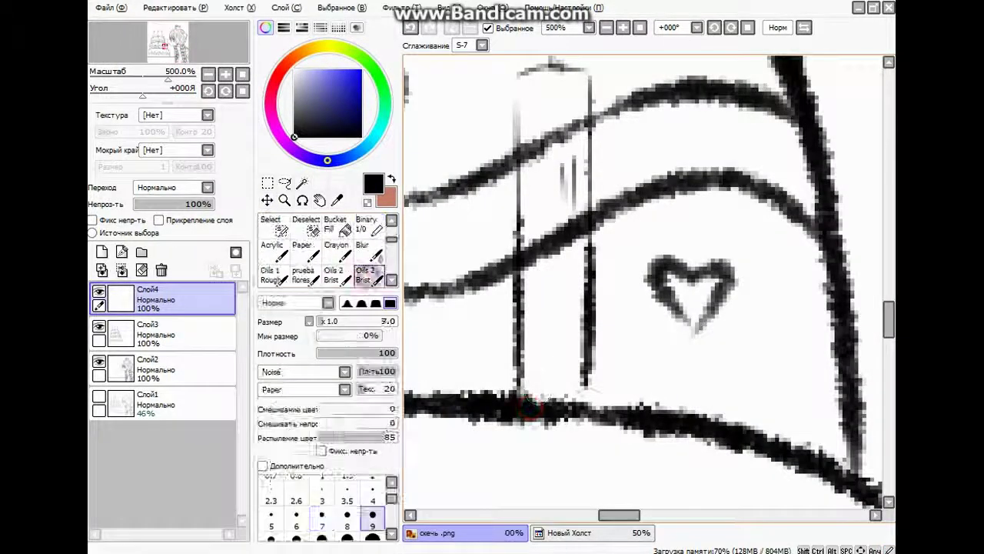
left_click_drag(597, 402, 584, 346)
scroll(633, 297, "down", 3)
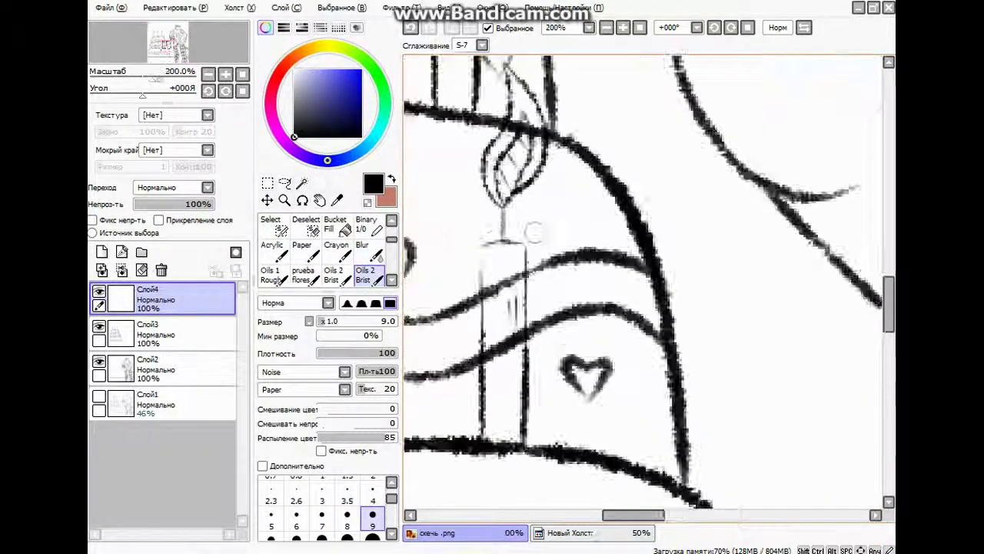
Erase the wavy lines and tier edge inside the right bottom-tier candle and flame on Слой3.
key("alt+bracketleft")
key("e")
scroll(534, 231, "up", 3)
mouse_move(538, 262)
left_mouse_down()
mouse_move(500, 273)
mouse_move(477, 304)
left_mouse_up()
left_click_drag(473, 380, 495, 396)
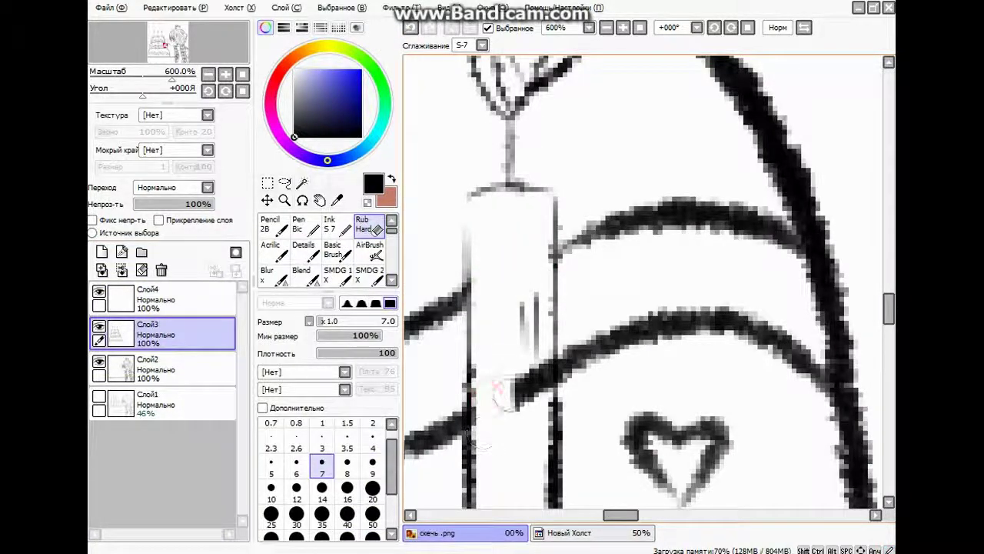
scroll(536, 353, "down", 3)
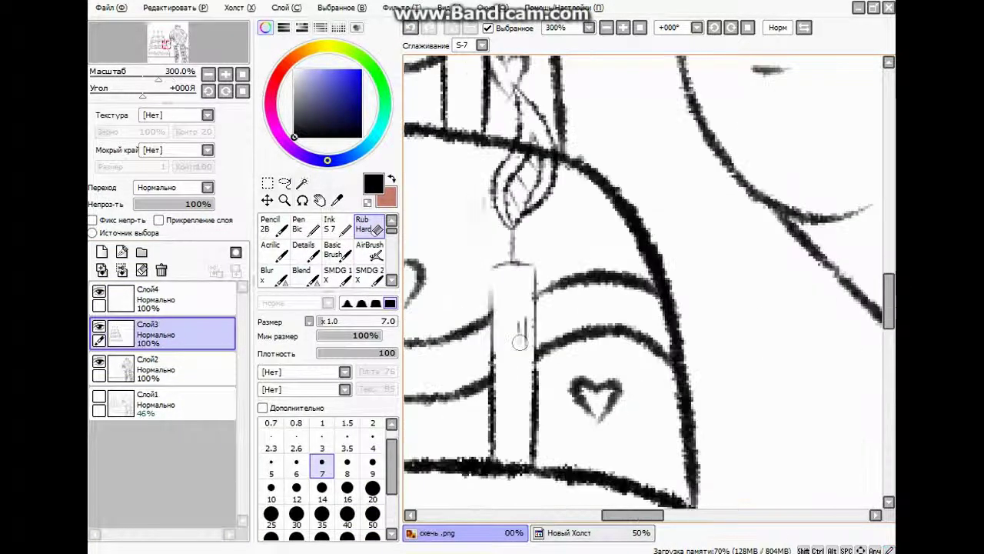
scroll(523, 330, "up", 2)
scroll(576, 154, "down", 5)
scroll(538, 261, "up", 1)
Merge the candle and cake layers down into the pony line art on Слой2.
key("ctrl+e")
key("alt+bracketright")
key("ctrl+e")
scroll(538, 261, "down", 3)
scroll(680, 296, "up", 1)
Remove the sketch layer Слой1 and add a new layer beneath the line art for colouring.
left_click(156, 334, "ctrl")
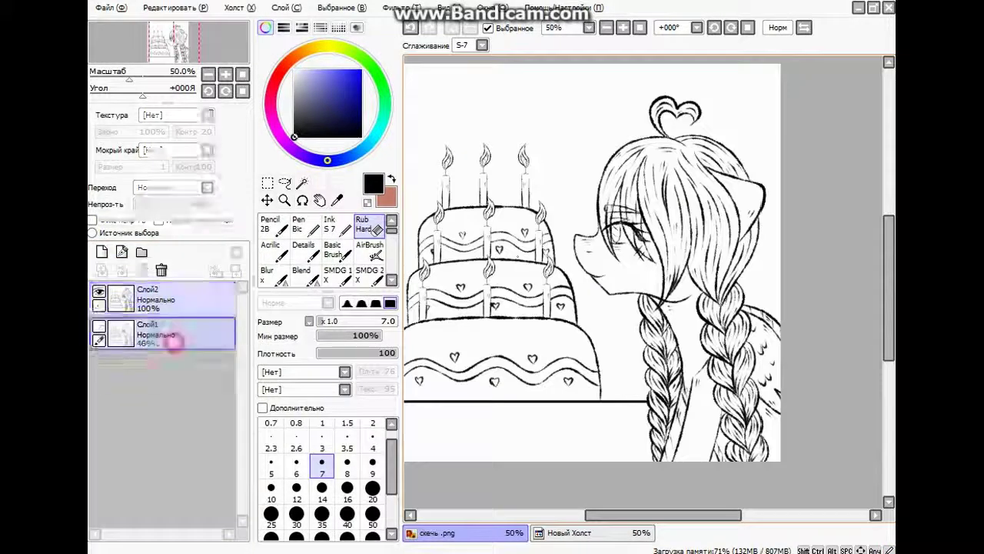
key("ctrl+e")
key("ctrl+shift+n")
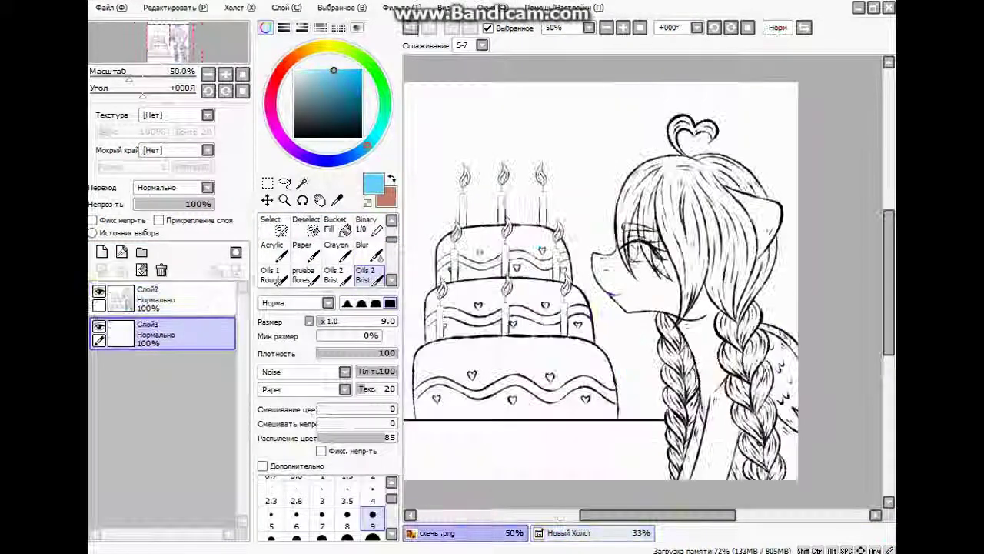
Remove the Oils 2 Brist brush's shape and texture, and set its size to 12 and the stroke smoothing to S-1.
left_click(347, 517)
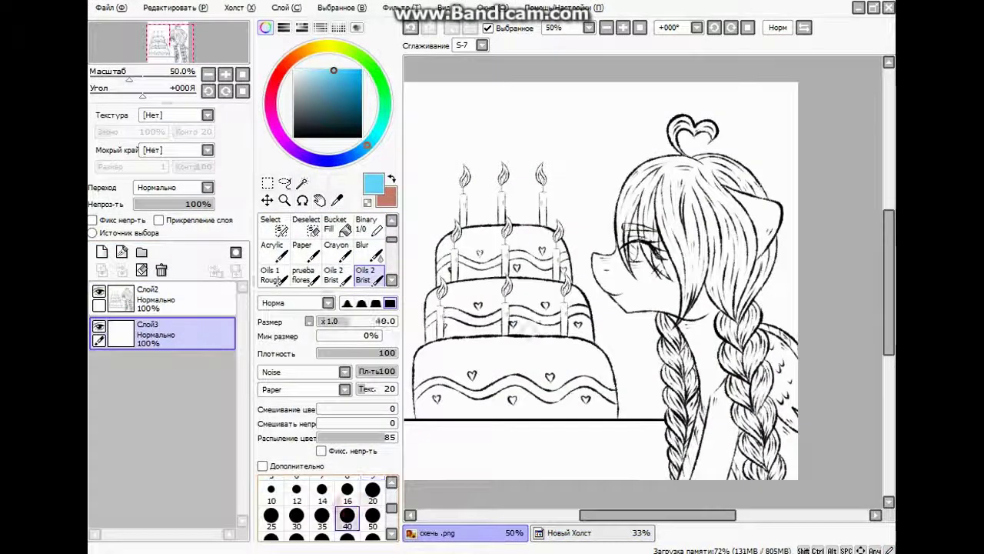
left_click(285, 388)
left_click(285, 388)
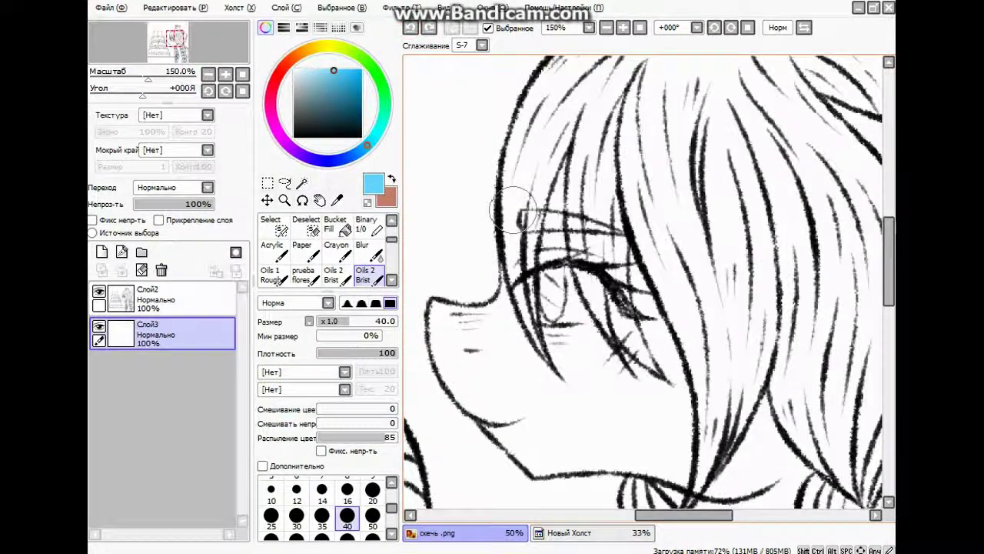
left_click(296, 492)
left_click_drag(560, 160, 564, 208)
left_click(481, 44)
left_click(461, 248)
Paint the pony's face light blue between the bangs, around the eye and across the muzzle, enlarging the brush to 50 for the wide area.
mouse_move(562, 162)
left_mouse_down()
mouse_move(559, 256)
mouse_move(558, 189)
mouse_move(548, 258)
left_mouse_up()
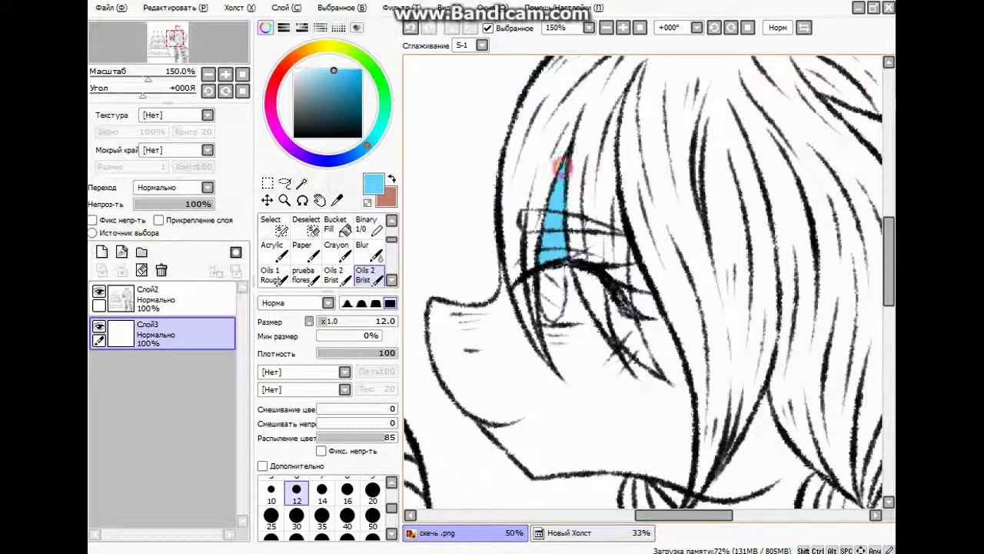
left_click_drag(573, 326, 547, 331)
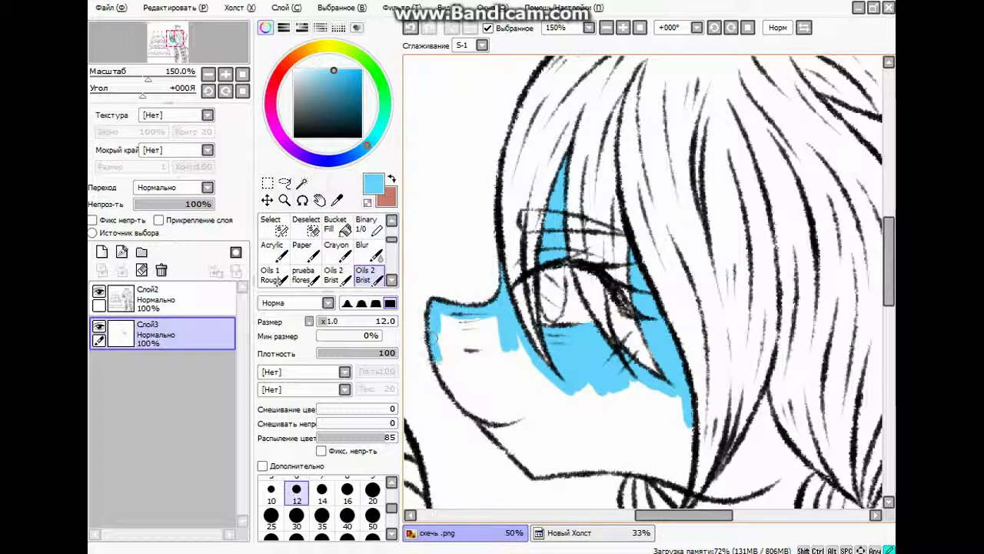
left_click(373, 515)
mouse_move(449, 330)
left_mouse_down()
mouse_move(499, 396)
mouse_move(504, 365)
mouse_move(534, 400)
mouse_move(473, 335)
mouse_move(453, 326)
mouse_move(542, 419)
mouse_move(642, 407)
mouse_move(634, 392)
mouse_move(669, 443)
mouse_move(509, 409)
mouse_move(535, 457)
mouse_move(611, 462)
left_mouse_up()
Reduce the brush to size 20 and fill the remaining lower cheek along the jawline with light blue.
key("bracketleft")
key("bracketleft")
key("bracketleft")
key("bracketleft")
key("bracketleft")
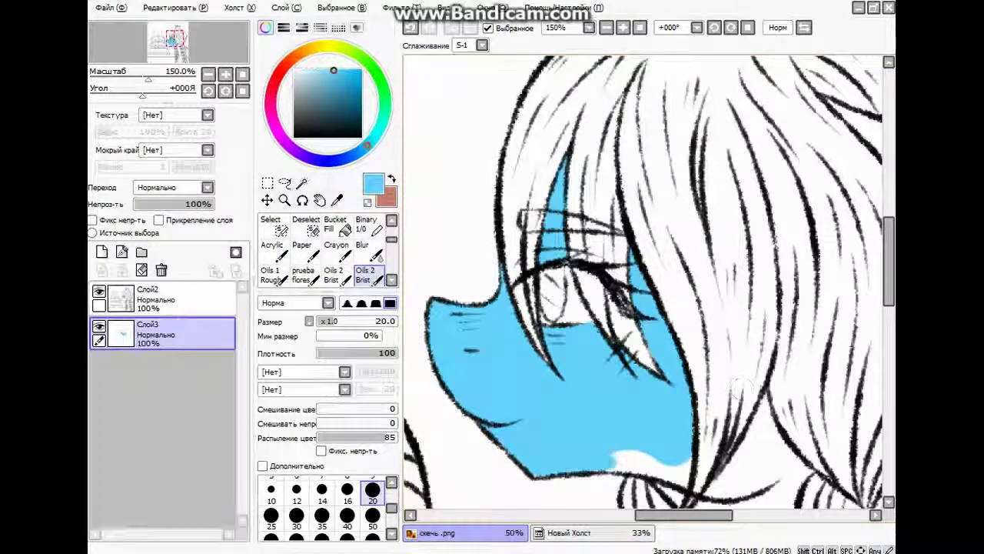
scroll(611, 461, "down", 3)
mouse_move(615, 375)
left_mouse_down()
mouse_move(662, 380)
mouse_move(631, 378)
left_mouse_up()
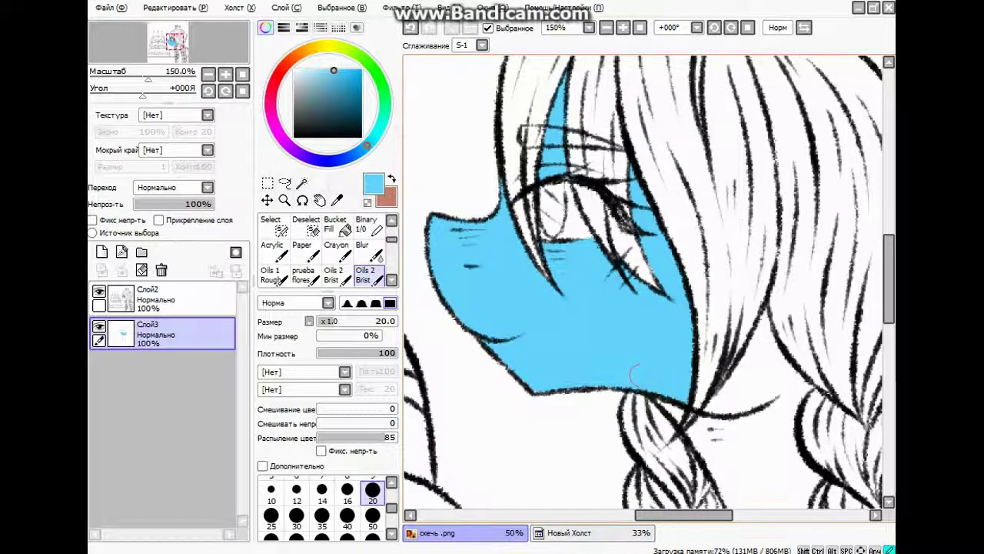
Tidy the jaw edge with the eraser and paint the ear light blue at brush size 14, trimming the spill outside its outline.
key("e")
mouse_move(599, 391)
left_mouse_down()
mouse_move(441, 254)
mouse_move(508, 492)
mouse_move(522, 507)
mouse_move(292, 492)
left_mouse_up()
key("b")
mouse_move(603, 272)
left_mouse_down()
mouse_move(595, 235)
mouse_move(659, 282)
mouse_move(611, 308)
mouse_move(615, 284)
mouse_move(576, 231)
mouse_move(609, 287)
mouse_move(649, 221)
mouse_move(642, 258)
left_mouse_up()
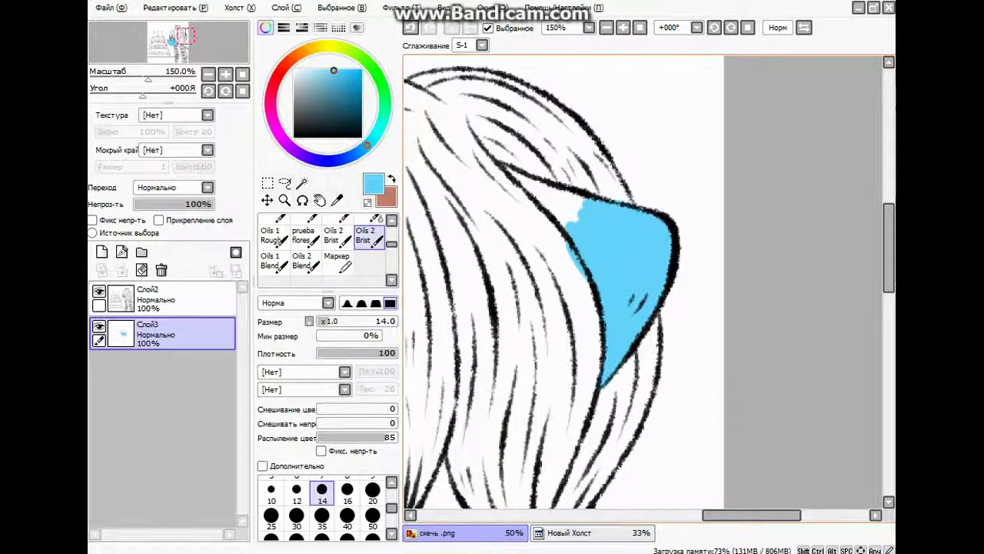
scroll(584, 254, "up", 2)
mouse_move(501, 222)
left_mouse_down()
mouse_move(569, 253)
mouse_move(567, 271)
left_mouse_up()
key("e")
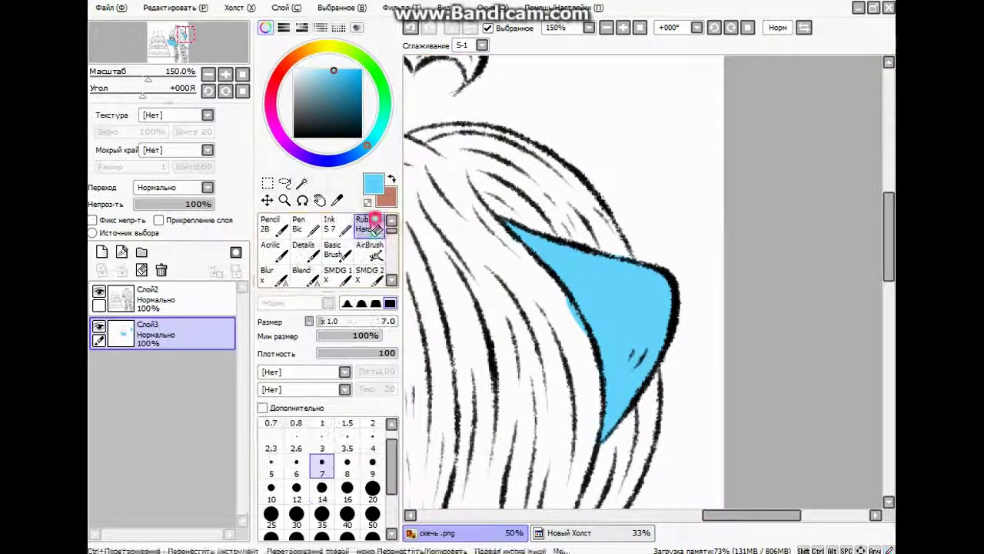
Paint the pony's throat and upper neck light blue below the jaw and between the two braids.
scroll(583, 344, "down", 5)
scroll(584, 344, "down", 4)
scroll(584, 343, "up", 4)
scroll(372, 264, "down", 3)
left_click(369, 254)
scroll(600, 184, "up", 1)
mouse_move(604, 231)
left_mouse_down()
mouse_move(626, 223)
mouse_move(603, 187)
mouse_move(653, 286)
mouse_move(614, 265)
mouse_move(599, 210)
left_mouse_up()
mouse_move(550, 290)
left_mouse_down()
mouse_move(530, 339)
mouse_move(607, 384)
mouse_move(661, 385)
mouse_move(650, 434)
left_mouse_up()
left_click_drag(450, 277, 489, 321)
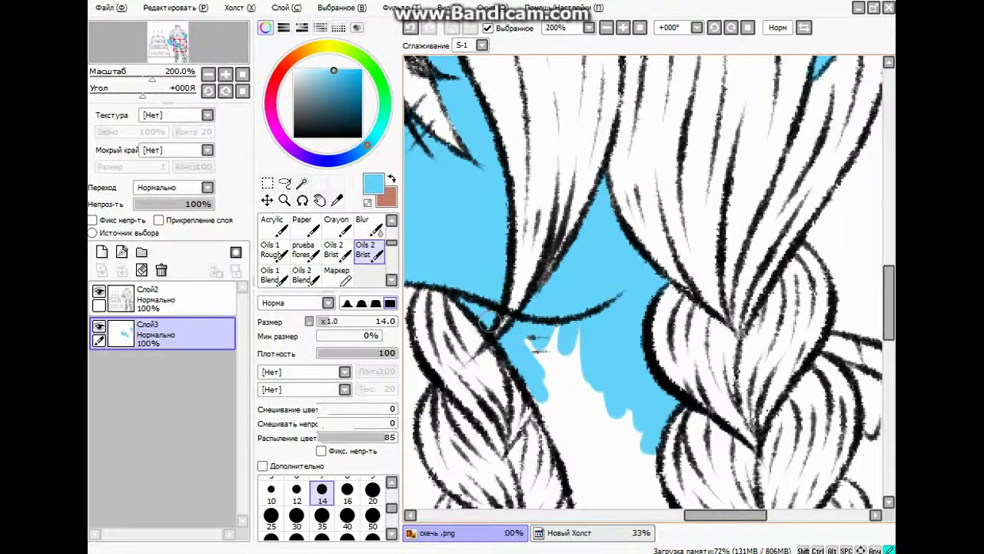
Enlarge the brush to size 40 and paint the pony's lower neck, chest and foreleg between the braids light blue.
scroll(489, 321, "down", 5)
scroll(538, 292, "up", 4)
key("bracketright")
key("bracketright")
key("bracketright")
key("bracketright")
key("bracketright")
key("bracketright")
mouse_move(538, 292)
left_mouse_down()
mouse_move(512, 484)
mouse_move(567, 476)
mouse_move(592, 346)
mouse_move(594, 380)
left_mouse_up()
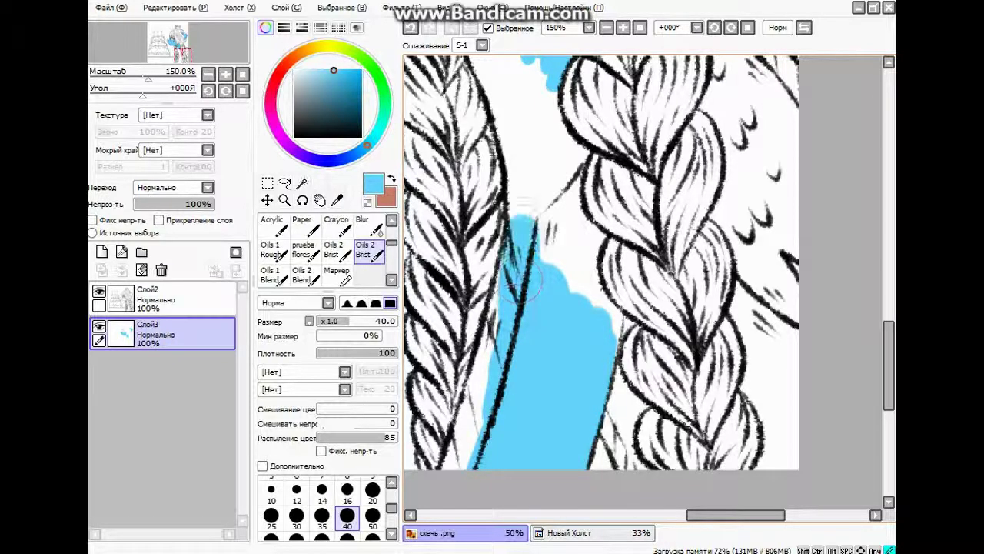
left_click_drag(512, 275, 471, 455)
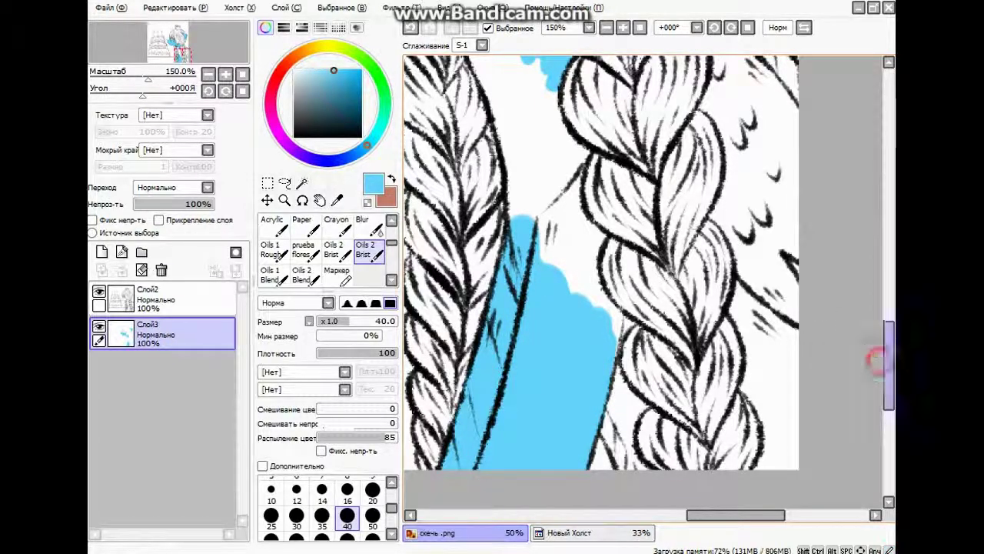
left_click_drag(886, 359, 886, 319)
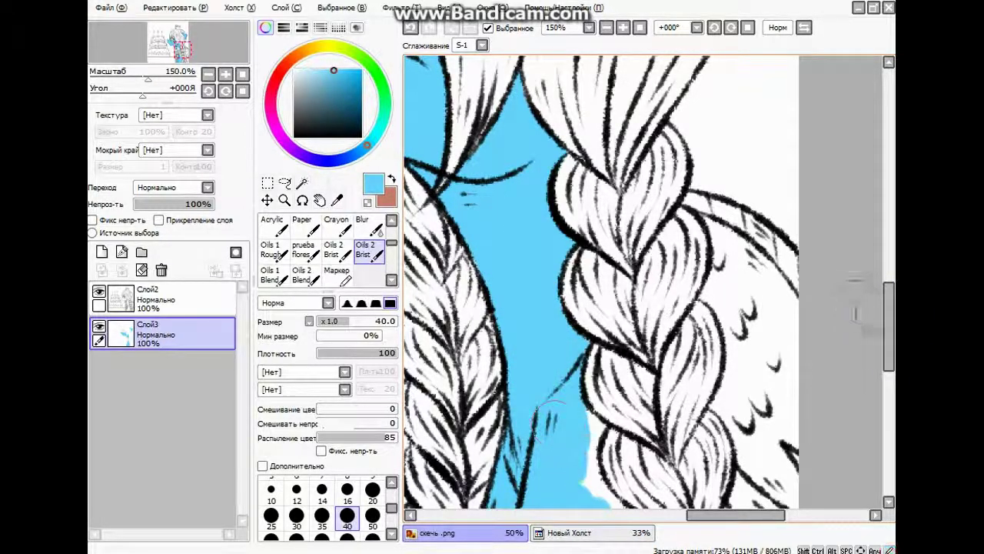
Reduce the brush to size 12 and fill the skin along the inner edge of the near braid down to the canvas bottom with light blue.
scroll(561, 427, "down", 2)
left_click(296, 492)
left_click_drag(593, 366, 612, 421)
scroll(615, 241, "down", 2)
mouse_move(615, 241)
left_mouse_down()
mouse_move(621, 303)
mouse_move(644, 333)
mouse_move(634, 353)
mouse_move(625, 381)
left_mouse_up()
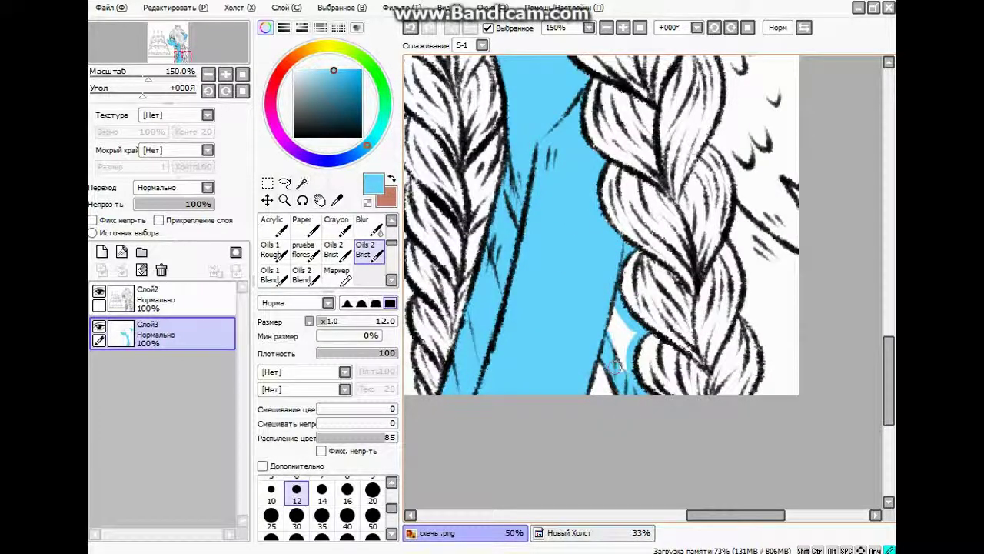
Paint the outer part of the wing behind the near braid light blue, raising the brush size from 16 to 50.
scroll(615, 345, "down", 3)
scroll(615, 344, "up", 3)
key("bracketright")
key("bracketright")
left_click_drag(592, 204, 612, 300)
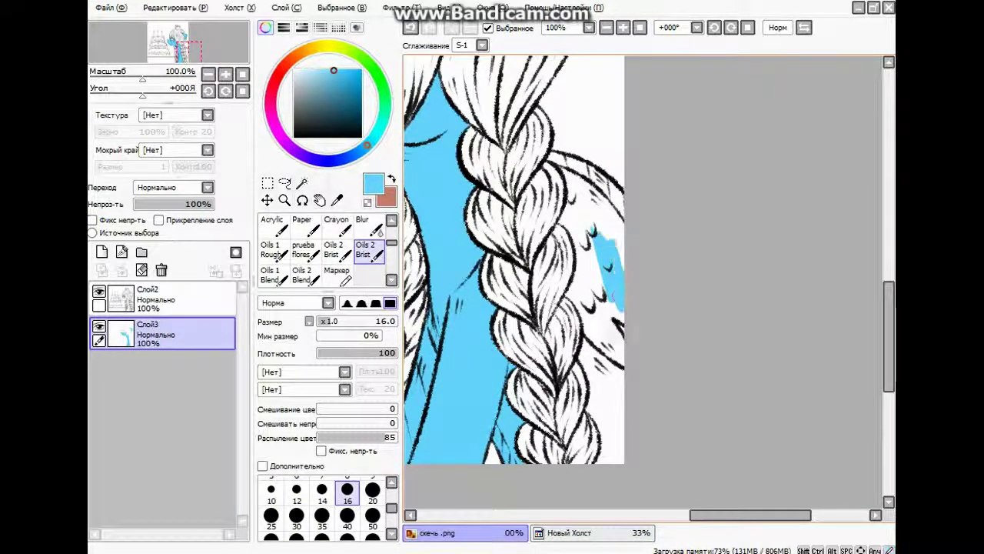
key("bracketright")
key("bracketright")
key("bracketright")
key("bracketright")
key("bracketright")
key("bracketright")
left_click_drag(611, 264, 616, 340)
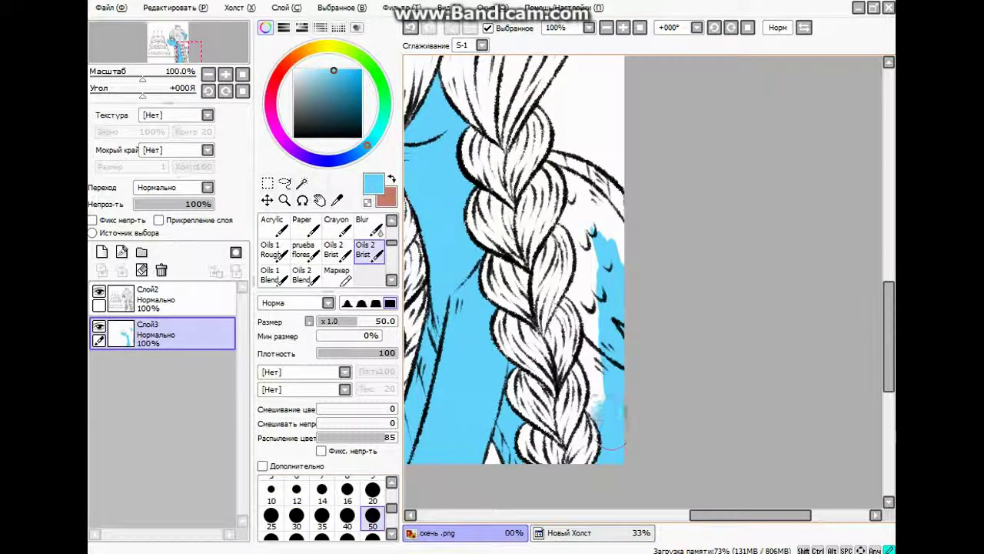
Fill the body below the wing and the rest of the wing up to its upper rim light blue, reducing the brush to size 9.
left_click_drag(607, 424, 594, 359)
mouse_move(586, 286)
left_mouse_down()
mouse_move(609, 231)
mouse_move(582, 181)
mouse_move(587, 209)
left_mouse_up()
key("bracketleft")
key("bracketleft")
key("bracketleft")
key("bracketleft")
key("bracketleft")
key("bracketleft")
key("bracketleft")
key("bracketleft")
key("bracketleft")
key("bracketleft")
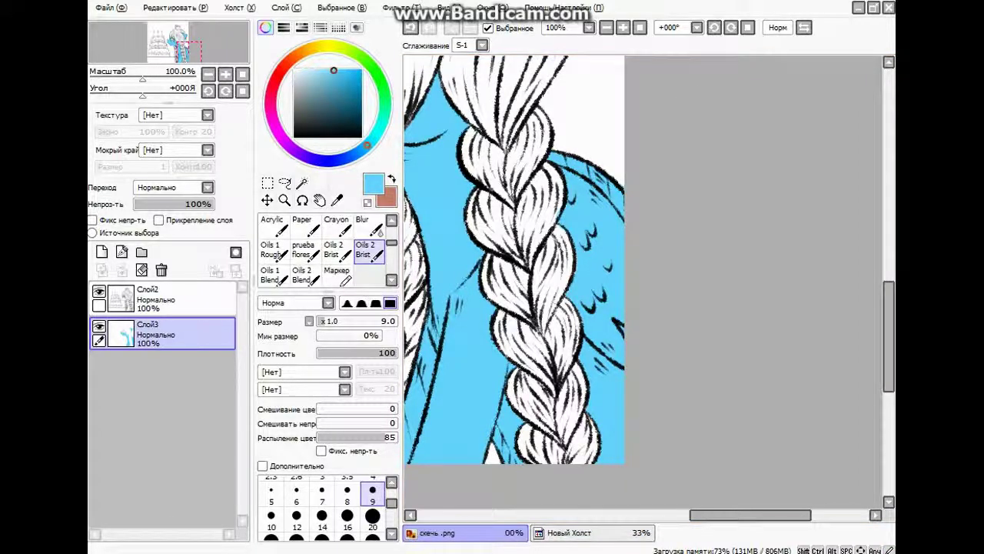
Sample the purple hair colour from the pony in the reference document and return to the drawing.
scroll(515, 262, "down", 3)
scroll(515, 262, "up", 4)
left_click(590, 532)
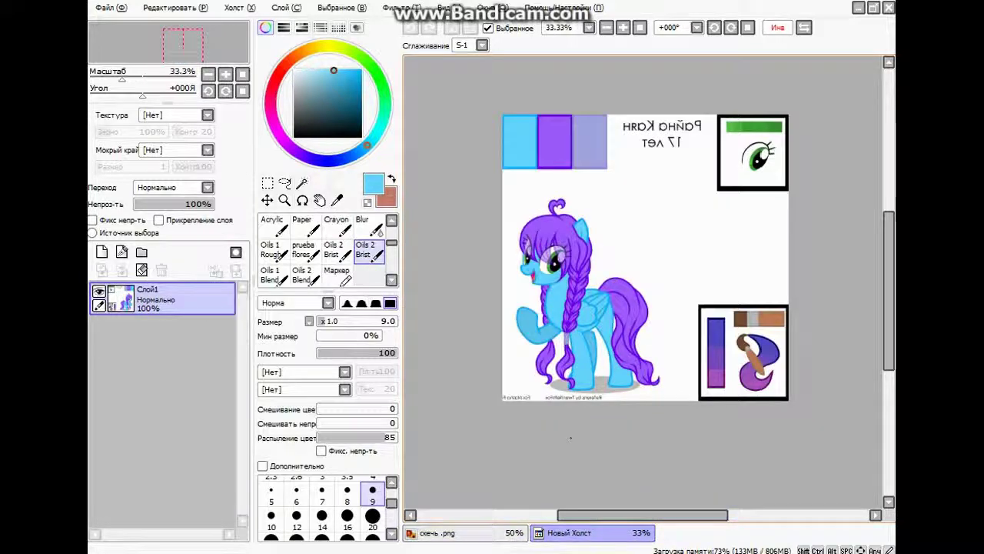
left_click(558, 209, "alt")
scroll(558, 209, "up", 1)
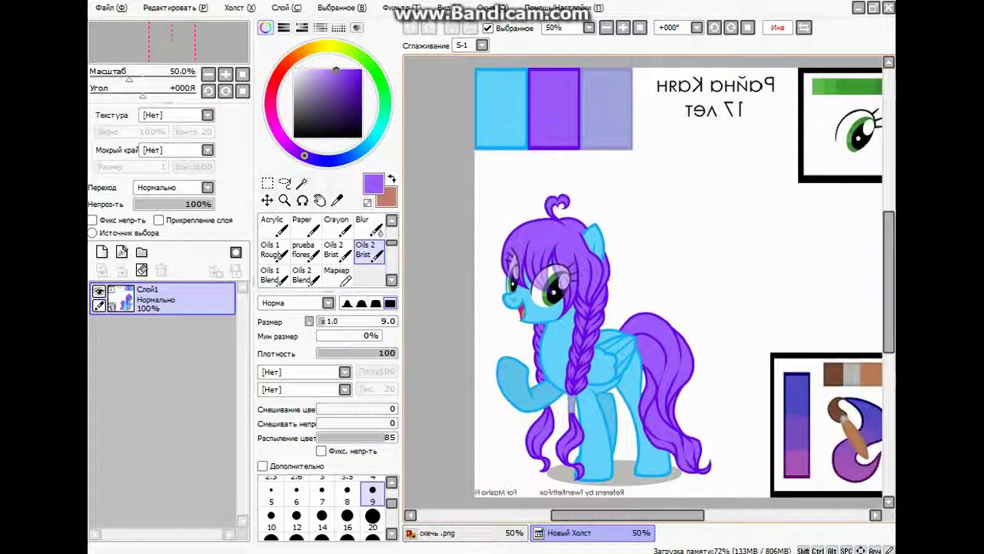
left_click(438, 532)
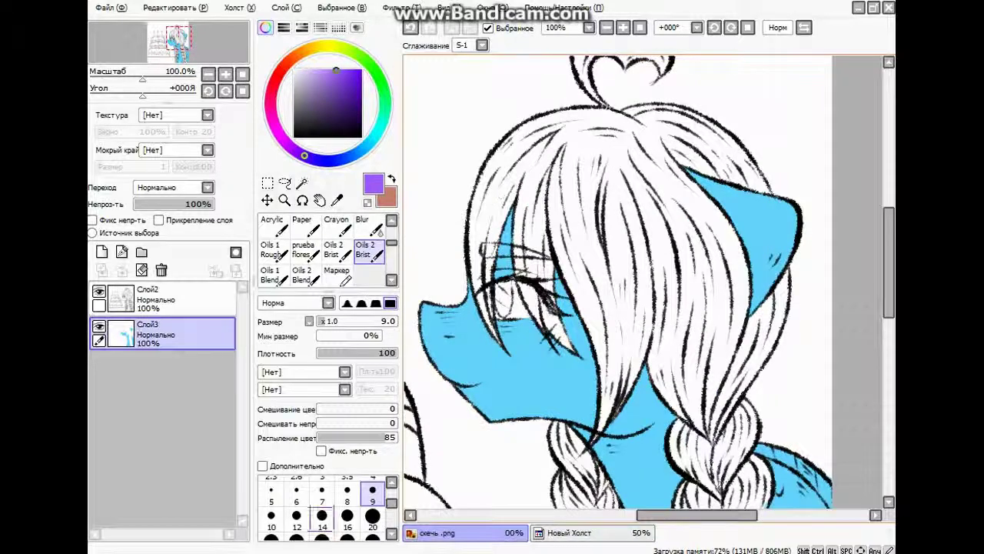
left_click(321, 515)
left_click_drag(569, 135, 535, 219)
key("ctrl+z")
key("ctrl+z")
Add a new layer above the skin colour and paint a purple stroke along the central bang's front edge at brush size 16.
left_click(101, 252)
left_click(347, 515)
mouse_move(565, 146)
left_mouse_down()
mouse_move(565, 246)
mouse_move(596, 326)
left_mouse_up()
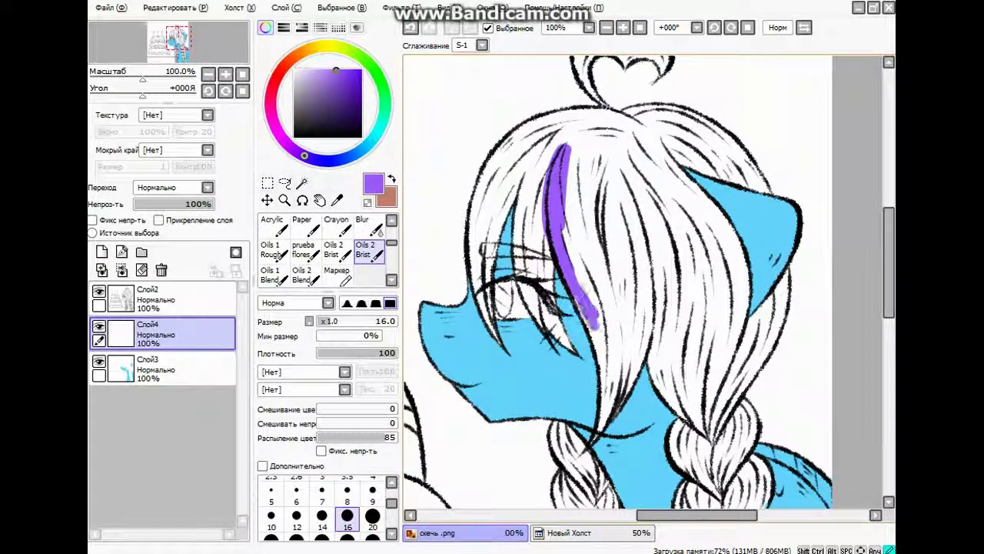
Paint the front lock of the bangs purple down past the eye, using brush sizes 9 and 14.
scroll(530, 265, "up", 2)
left_click(373, 492)
left_click_drag(469, 240, 505, 241)
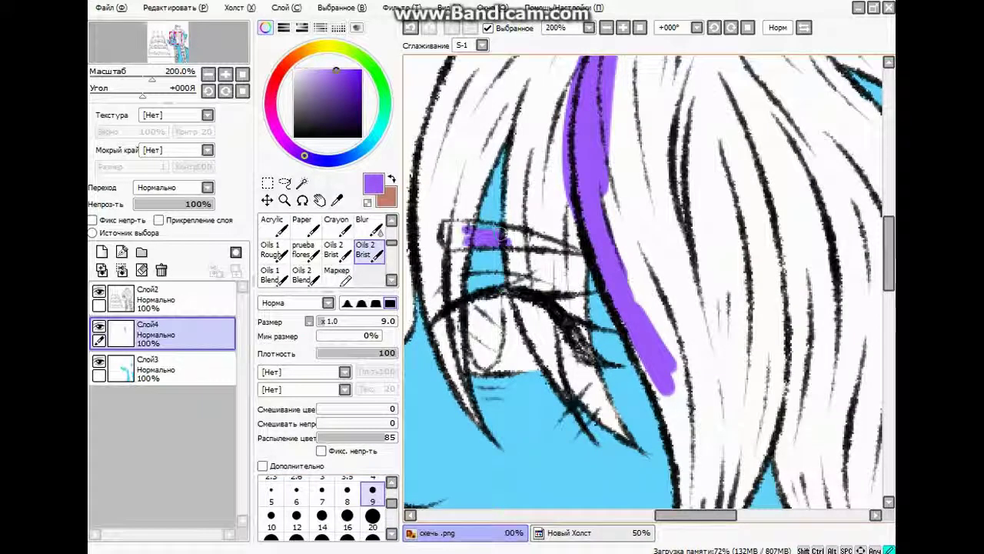
left_click(321, 515)
mouse_move(512, 115)
left_mouse_down()
mouse_move(466, 226)
mouse_move(452, 308)
mouse_move(453, 354)
left_mouse_up()
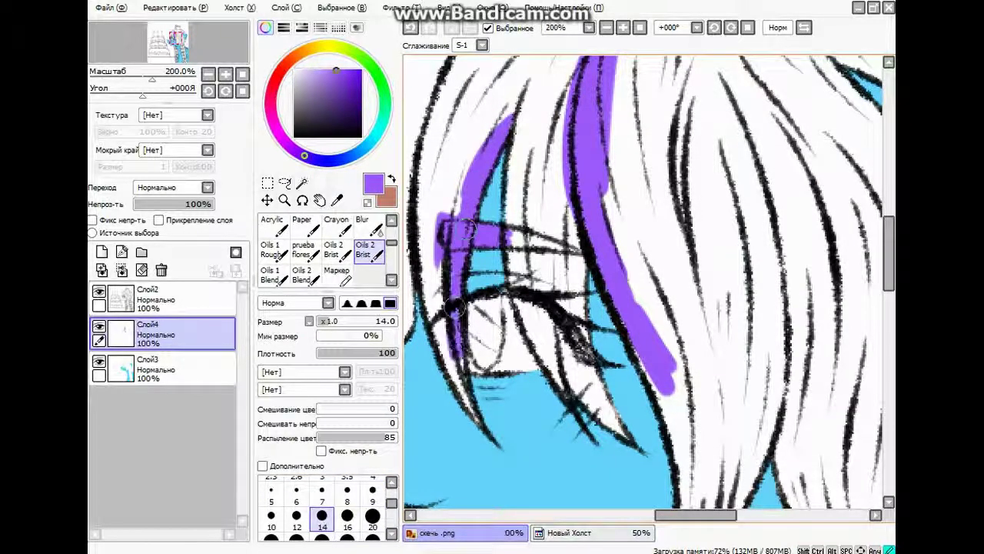
left_click_drag(461, 291, 455, 392)
left_click_drag(431, 254, 450, 392)
left_click_drag(426, 191, 419, 280)
Continue the purple at brush size 14 along the inside of the hair outline from the forehead over the crown.
scroll(544, 209, "down", 1)
mouse_move(543, 213)
left_mouse_down()
mouse_move(534, 173)
mouse_move(475, 209)
mouse_move(472, 185)
mouse_move(499, 143)
left_mouse_up()
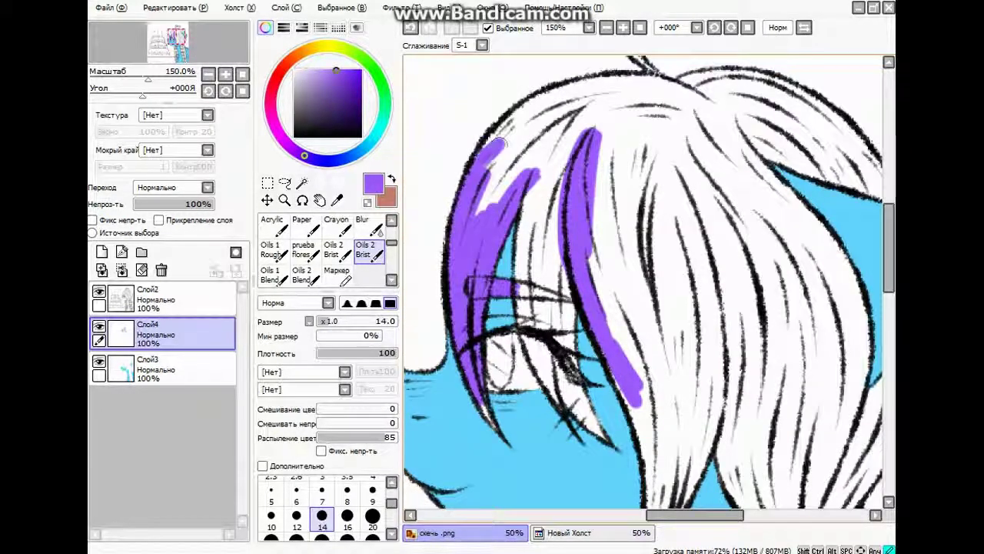
mouse_move(522, 100)
left_mouse_down()
mouse_move(636, 81)
mouse_move(715, 109)
left_mouse_up()
key("e")
key("b")
Paint the lock that falls across the eye purple down to its pointed tip, raising the brush from size 14 to 20.
mouse_move(578, 127)
left_mouse_down()
mouse_move(563, 219)
mouse_move(574, 304)
mouse_move(567, 355)
left_mouse_up()
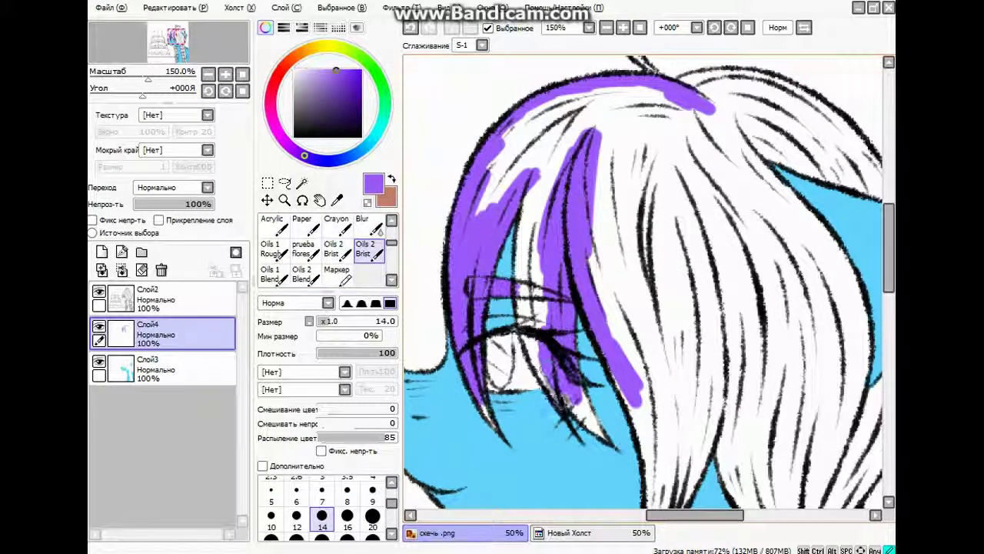
left_click_drag(565, 404, 523, 281)
left_click_drag(530, 326, 516, 240)
mouse_move(542, 296)
left_mouse_down()
mouse_move(538, 198)
mouse_move(519, 292)
left_mouse_up()
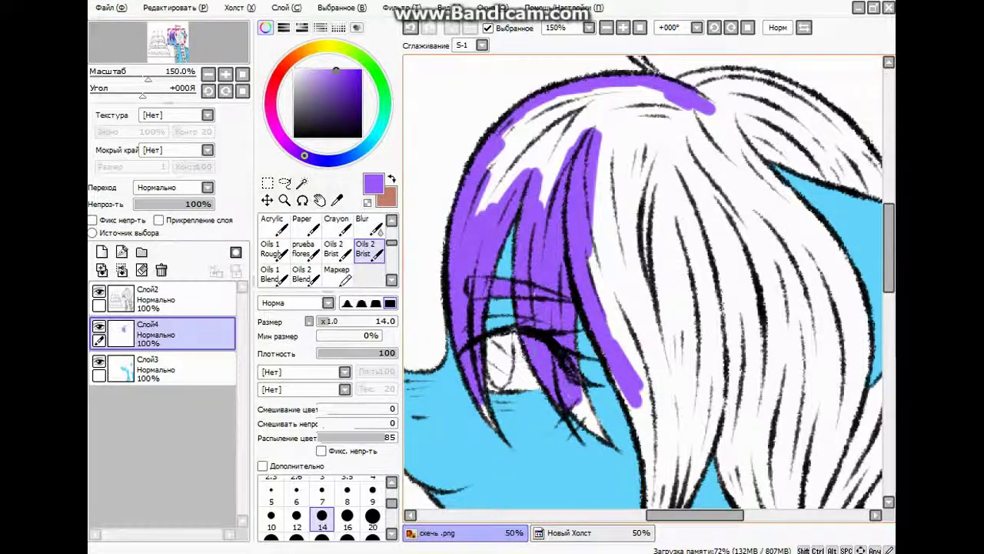
left_click(372, 498)
left_click(372, 520)
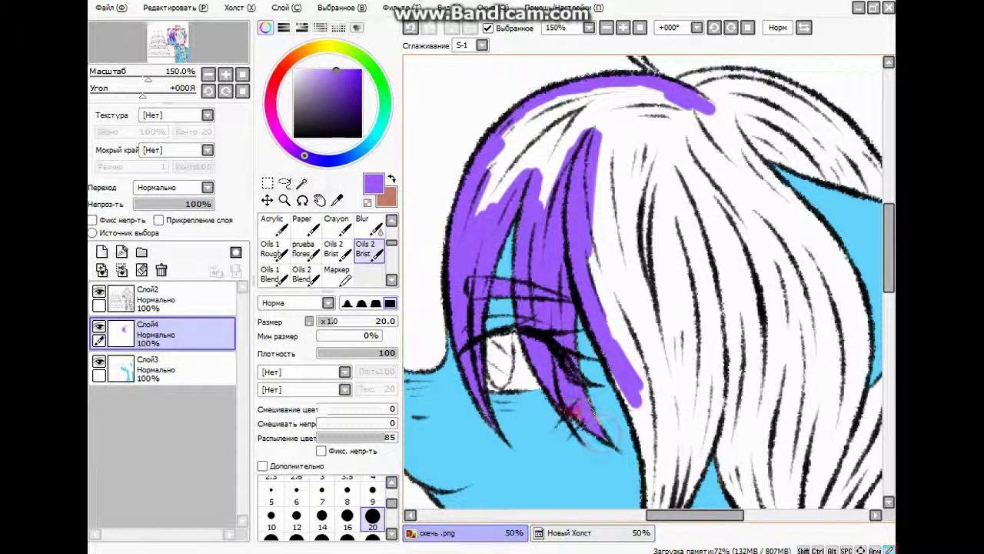
Fill the white gaps between the front locks and across the forehead with purple at brush sizes 9 and 16.
left_click_drag(692, 514, 700, 515)
left_click(373, 492)
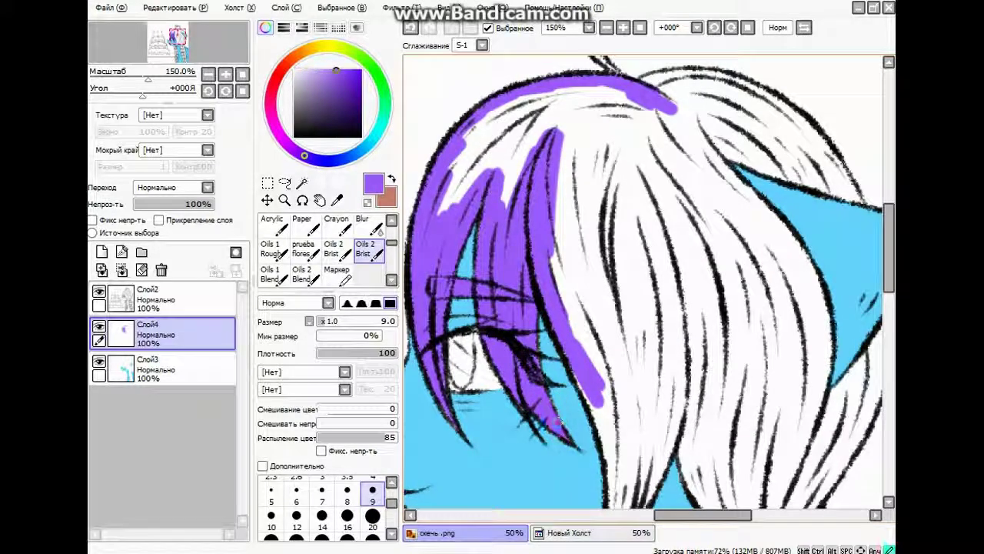
left_click_drag(534, 137, 508, 206)
left_click(347, 516)
mouse_move(538, 127)
left_mouse_down()
mouse_move(504, 165)
mouse_move(477, 160)
mouse_move(447, 194)
left_mouse_up()
mouse_move(483, 125)
left_mouse_down()
mouse_move(638, 106)
mouse_move(500, 135)
mouse_move(561, 104)
mouse_move(569, 207)
left_mouse_up()
mouse_move(565, 154)
left_mouse_down()
mouse_move(596, 373)
mouse_move(580, 310)
left_mouse_up()
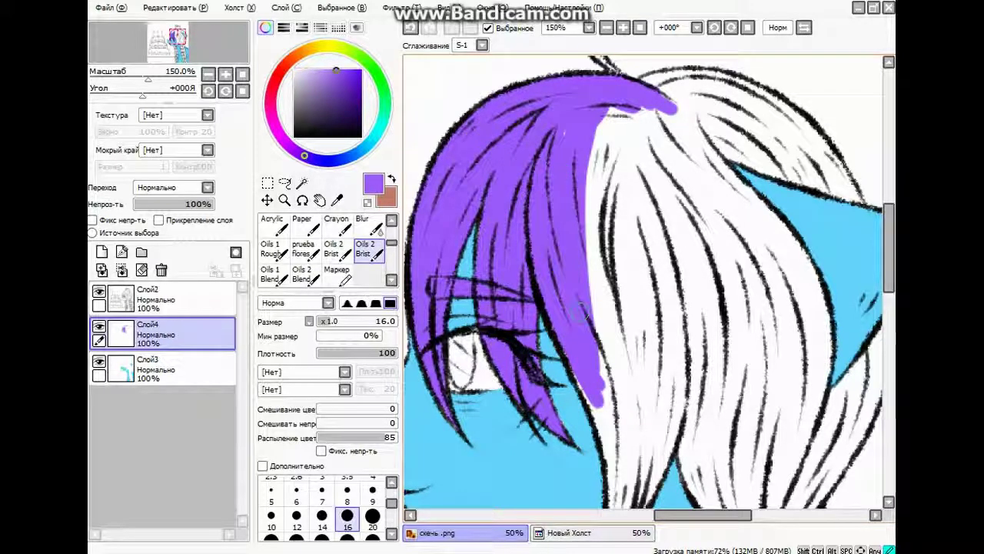
Paint the lower half of the long central bang purple, using brush size 20 for the wide area and size 9 for the tip.
left_click_drag(578, 344, 599, 419)
scroll(600, 419, "down", 5)
left_click_drag(603, 230, 627, 361)
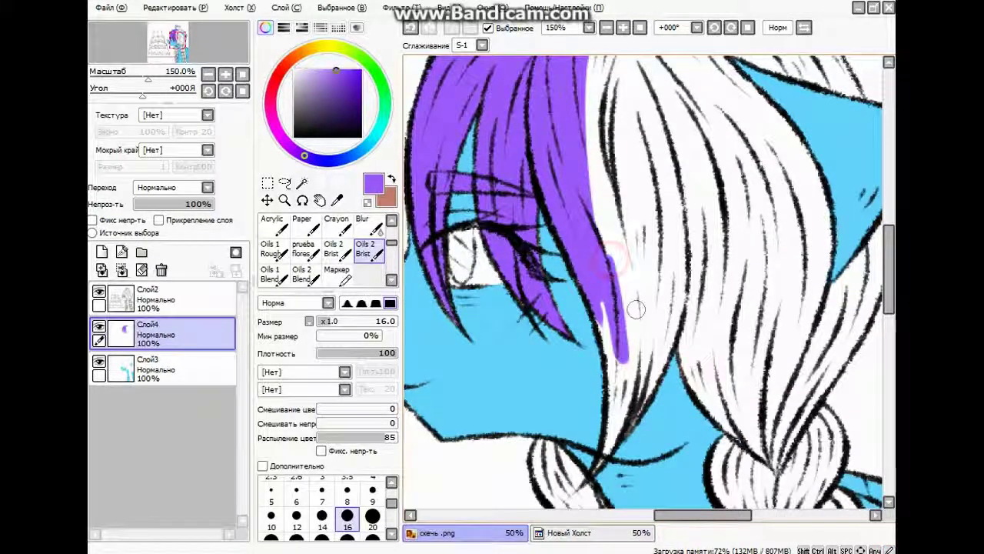
left_click_drag(615, 208, 619, 246)
mouse_move(599, 209)
left_mouse_down()
mouse_move(635, 338)
mouse_move(673, 230)
mouse_move(687, 257)
mouse_move(655, 355)
left_mouse_up()
key("bracketright")
mouse_move(681, 245)
left_mouse_down()
mouse_move(626, 426)
mouse_move(654, 286)
left_mouse_up()
left_click_drag(632, 398, 619, 310)
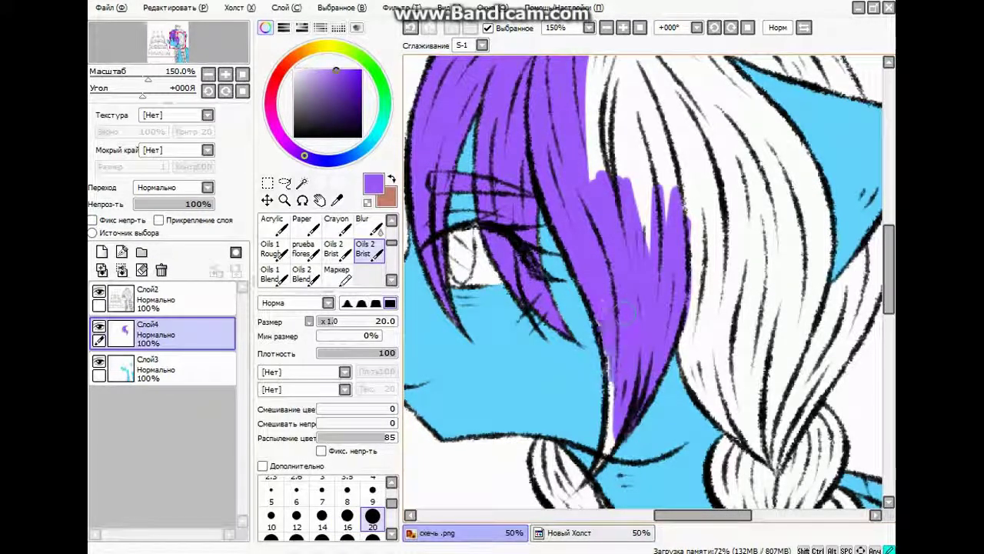
left_click(372, 501)
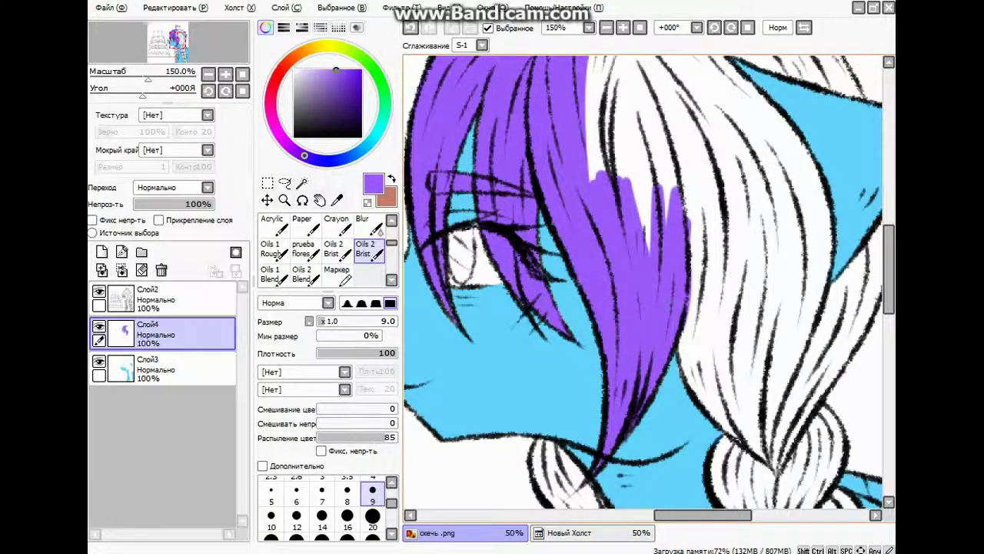
Paint the heart-shaped curl on top of the head purple at brush size 12 and erase the spill at its base.
scroll(646, 281, "down", 3)
scroll(615, 208, "up", 4)
key("bracketright")
key("bracketright")
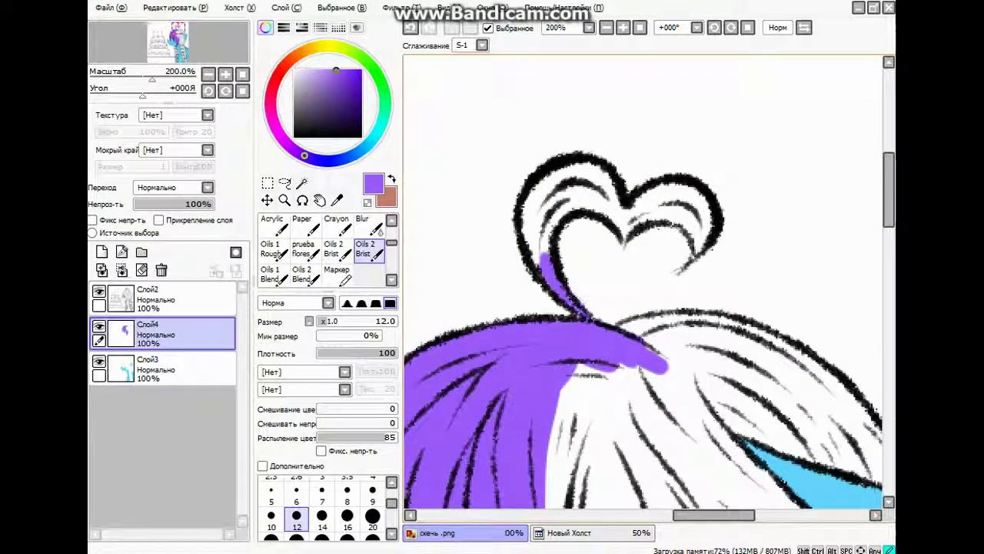
mouse_move(573, 199)
left_mouse_down()
mouse_move(615, 221)
mouse_move(701, 230)
mouse_move(698, 245)
mouse_move(701, 227)
mouse_move(663, 188)
mouse_move(693, 206)
mouse_move(602, 171)
mouse_move(694, 206)
mouse_move(544, 183)
mouse_move(598, 190)
left_mouse_up()
scroll(551, 233, "up", 5)
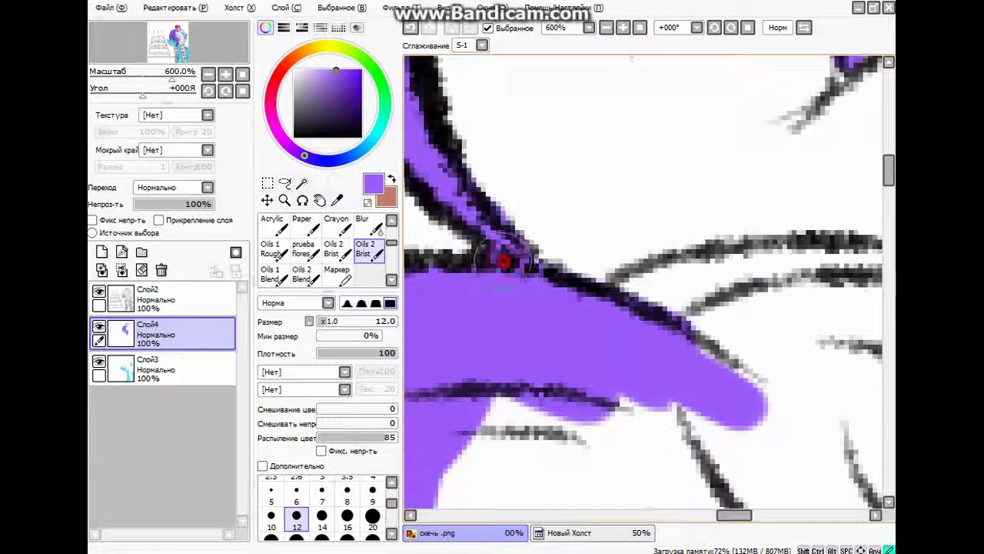
key("e")
mouse_move(534, 250)
left_mouse_down()
mouse_move(558, 264)
mouse_move(503, 223)
mouse_move(558, 280)
left_mouse_up()
scroll(558, 280, "down", 8)
scroll(538, 277, "up", 2)
Fill the remaining crown and the wide side section of hair in front of the ear with purple, then erase the spill above the outline.
key("b")
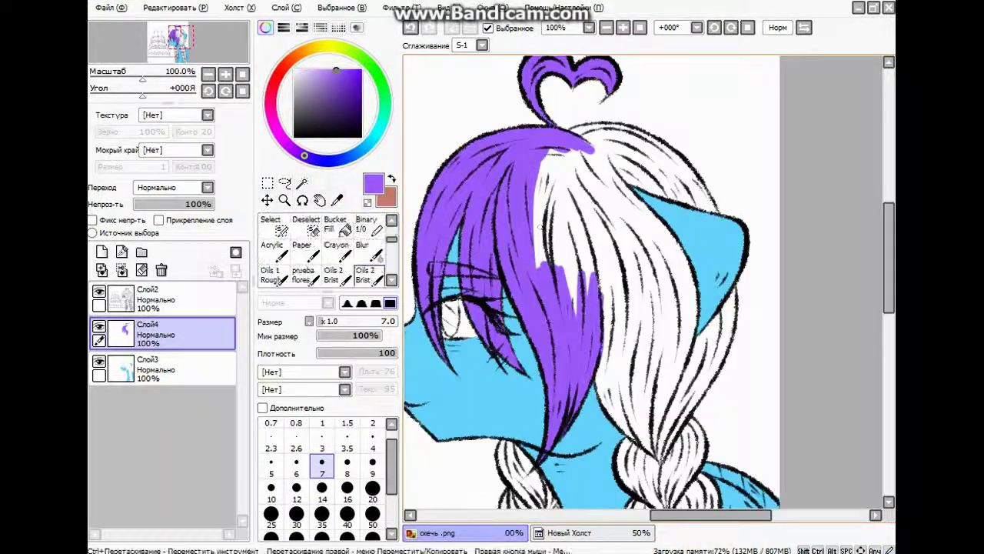
mouse_move(600, 161)
left_mouse_down()
mouse_move(537, 282)
mouse_move(554, 230)
mouse_move(538, 170)
mouse_move(630, 207)
mouse_move(669, 254)
mouse_move(660, 251)
mouse_move(675, 362)
mouse_move(654, 454)
mouse_move(615, 254)
mouse_move(627, 408)
mouse_move(604, 376)
left_mouse_up()
mouse_move(604, 150)
left_mouse_down()
mouse_move(661, 180)
mouse_move(584, 126)
mouse_move(639, 146)
mouse_move(692, 184)
left_mouse_up()
scroll(390, 244, "up", 3)
left_click(367, 224)
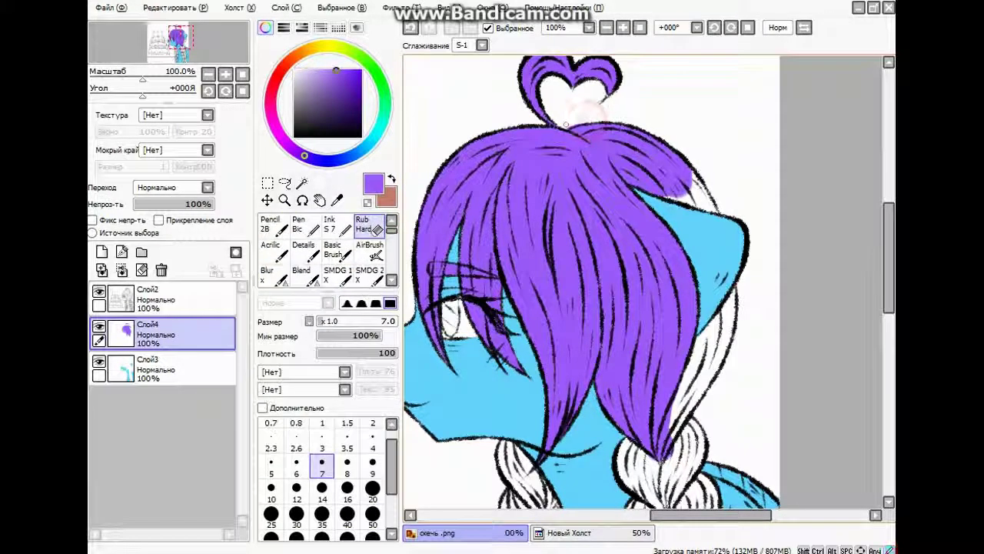
left_click_drag(571, 121, 588, 115)
Paint the strip of hair below the ear purple down to the start of the near braid.
left_click_drag(712, 514, 728, 514)
scroll(323, 254, "down", 3)
left_click(365, 262)
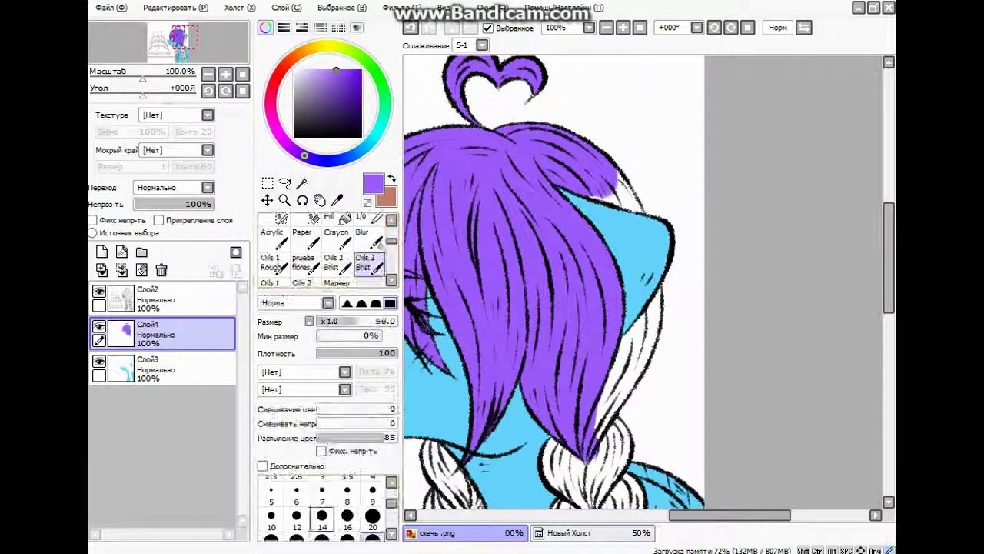
left_click_drag(660, 289, 626, 338)
left_click_drag(599, 438, 646, 323)
Fill the remaining white hair above the back of the ear with purple at brush size 9.
key("e")
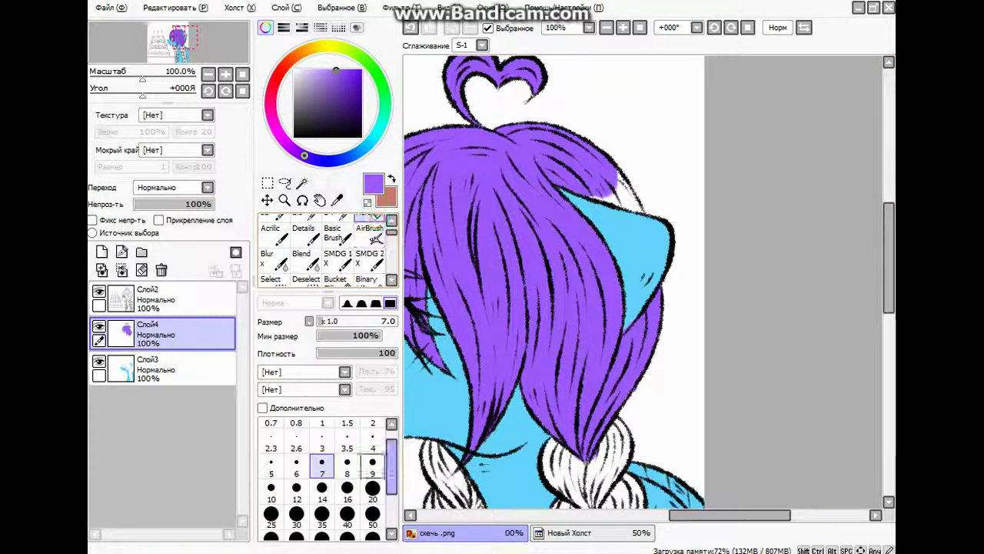
scroll(569, 284, "up", 6)
key("b")
scroll(646, 284, "down", 4)
mouse_move(619, 185)
left_mouse_down()
mouse_move(646, 231)
mouse_move(648, 259)
left_mouse_up()
left_click_drag(618, 204, 651, 251)
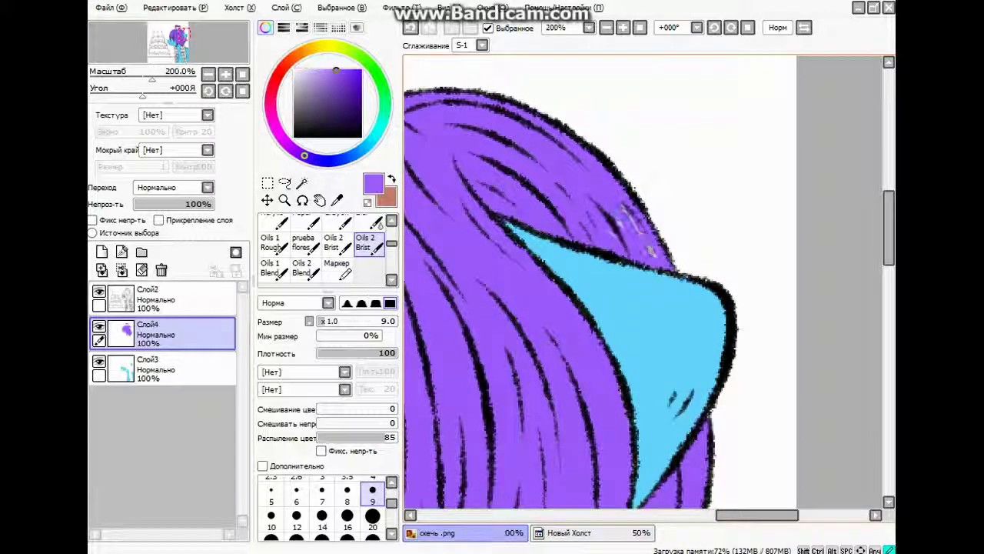
Paint the upper segments of the near braid purple at brush size 20 and trim the spill outside its outline.
scroll(611, 221, "down", 4)
scroll(538, 369, "up", 3)
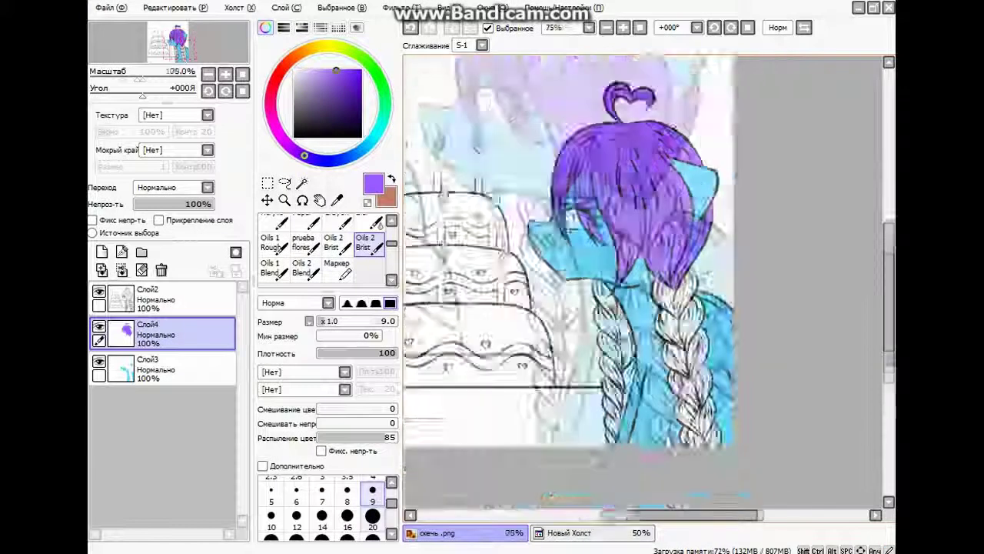
mouse_move(667, 163)
left_mouse_down()
mouse_move(692, 206)
mouse_move(677, 209)
left_mouse_up()
mouse_move(604, 196)
left_mouse_down()
mouse_move(573, 227)
mouse_move(608, 292)
left_mouse_up()
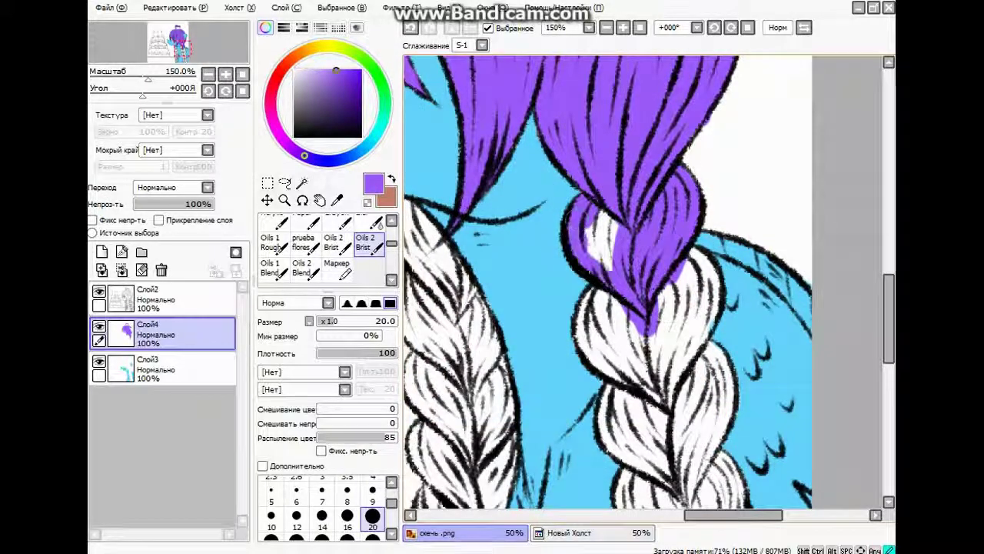
mouse_move(692, 250)
left_mouse_down()
mouse_move(702, 327)
mouse_move(683, 369)
mouse_move(665, 296)
mouse_move(689, 299)
left_mouse_up()
mouse_move(584, 323)
left_mouse_down()
mouse_move(592, 348)
mouse_move(611, 354)
mouse_move(630, 316)
left_mouse_up()
key("e")
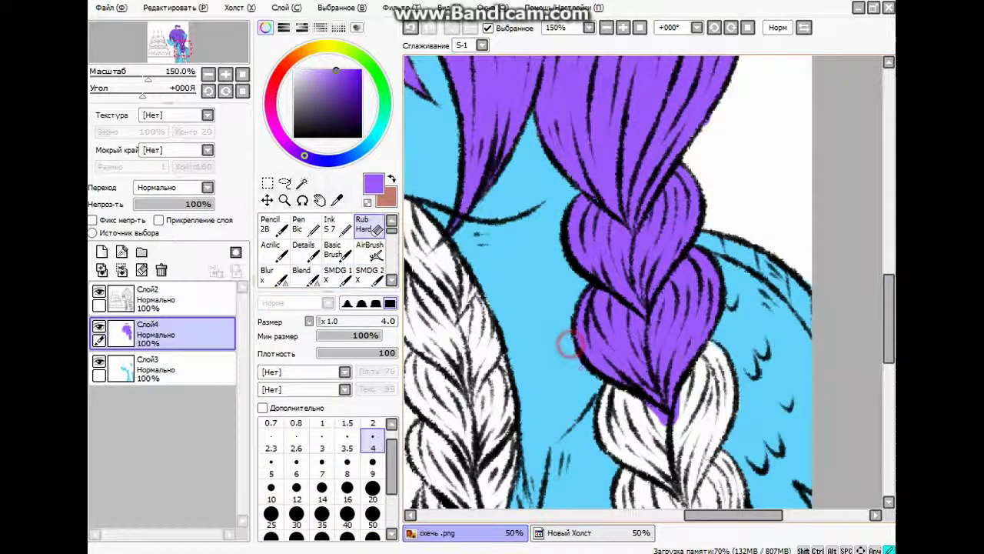
Continue the purple fill on the left lobe of the near braid's next segment at brush size 20.
scroll(607, 280, "down", 5)
key("b")
scroll(607, 280, "down", 2)
mouse_move(668, 130)
left_mouse_down()
mouse_move(671, 192)
mouse_move(650, 265)
mouse_move(646, 198)
mouse_move(641, 206)
mouse_move(666, 162)
left_mouse_up()
mouse_move(562, 198)
left_mouse_down()
mouse_move(580, 231)
mouse_move(597, 187)
left_mouse_up()
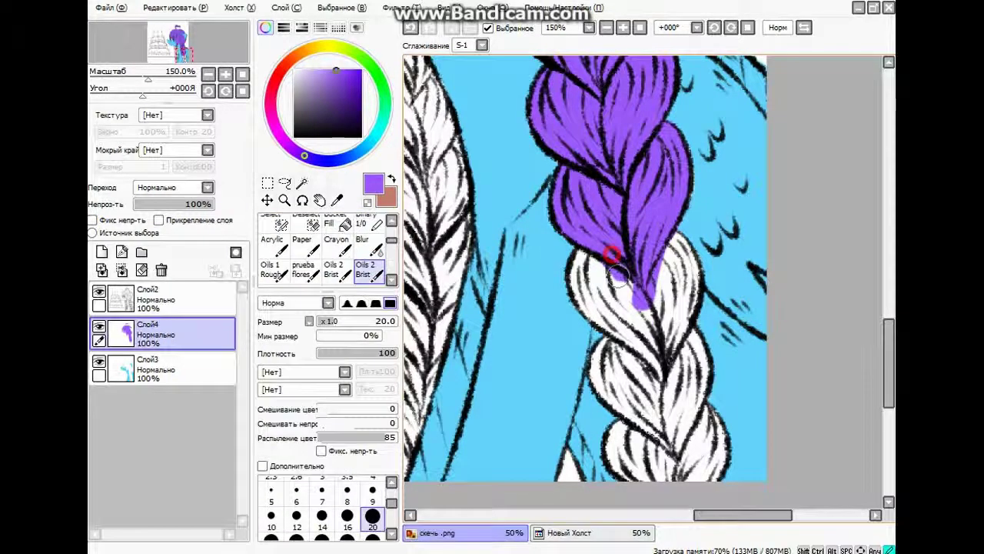
left_click_drag(608, 262, 657, 384)
mouse_move(635, 338)
left_mouse_down()
mouse_move(580, 288)
mouse_move(573, 258)
left_mouse_up()
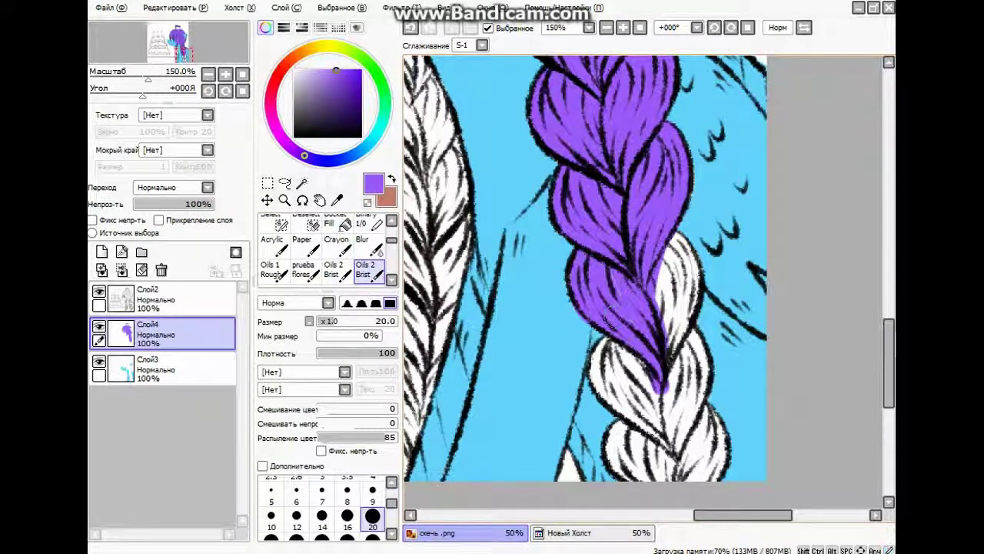
Fill the remaining lower segments of the near braid with purple down to the canvas edge.
key("e")
key("e")
mouse_move(670, 271)
left_mouse_down()
mouse_move(678, 246)
mouse_move(677, 331)
mouse_move(663, 361)
mouse_move(675, 477)
mouse_move(689, 344)
left_mouse_up()
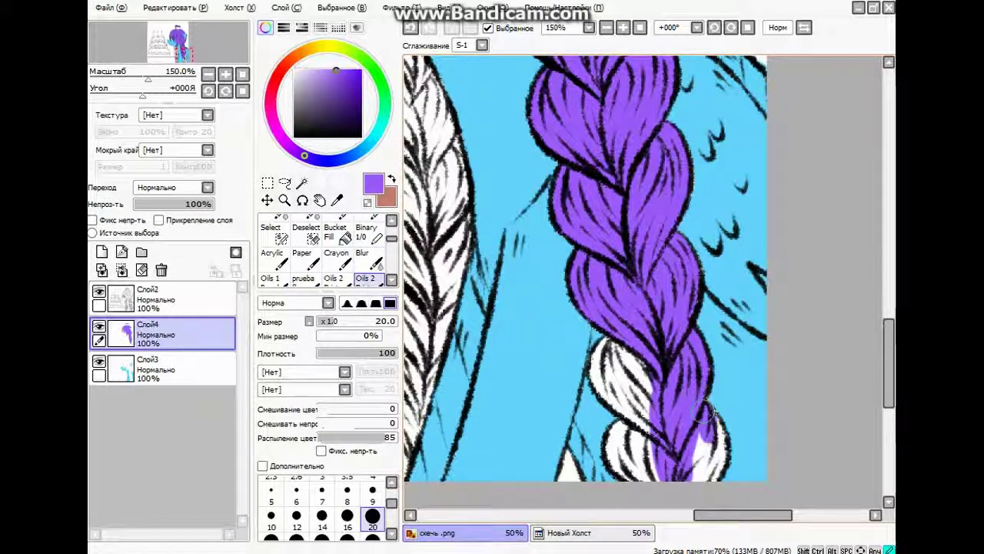
left_click_drag(706, 440, 716, 411)
mouse_move(615, 346)
left_mouse_down()
mouse_move(600, 369)
mouse_move(631, 431)
mouse_move(623, 361)
mouse_move(646, 469)
left_mouse_up()
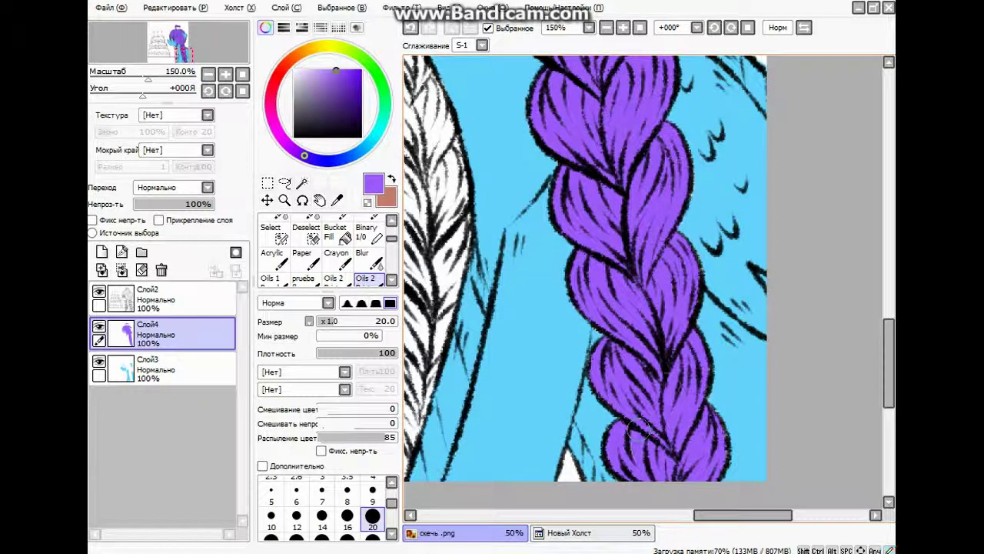
Paint the upper segments of the thinner far braid purple on the hair layer.
scroll(645, 281, "down", 3)
scroll(592, 223, "up", 5)
mouse_move(645, 346)
left_mouse_down()
mouse_move(592, 223)
mouse_move(650, 323)
mouse_move(565, 181)
mouse_move(528, 141)
mouse_move(584, 285)
mouse_move(669, 369)
mouse_move(708, 384)
mouse_move(711, 400)
left_mouse_up()
left_click(673, 254, "alt")
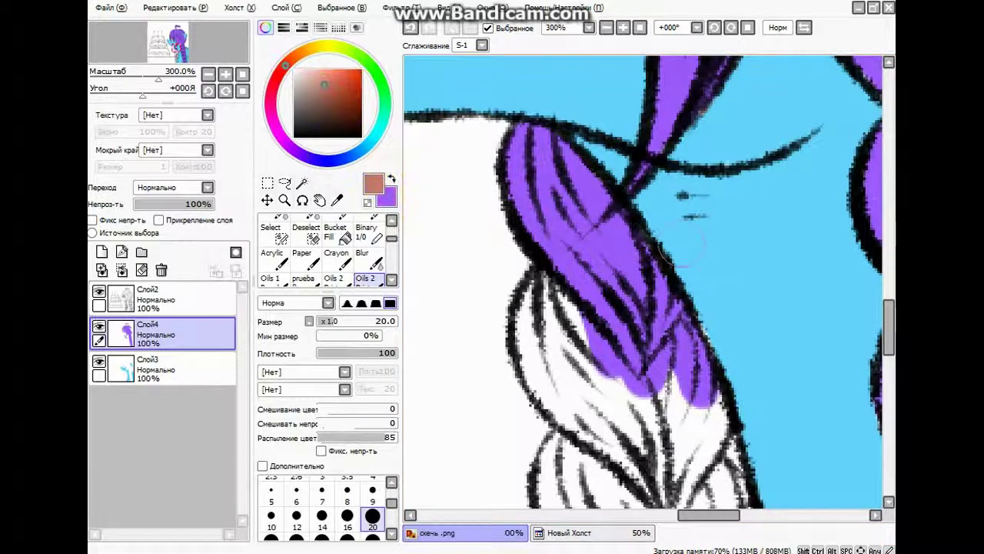
left_click(154, 369)
scroll(646, 281, "down", 4)
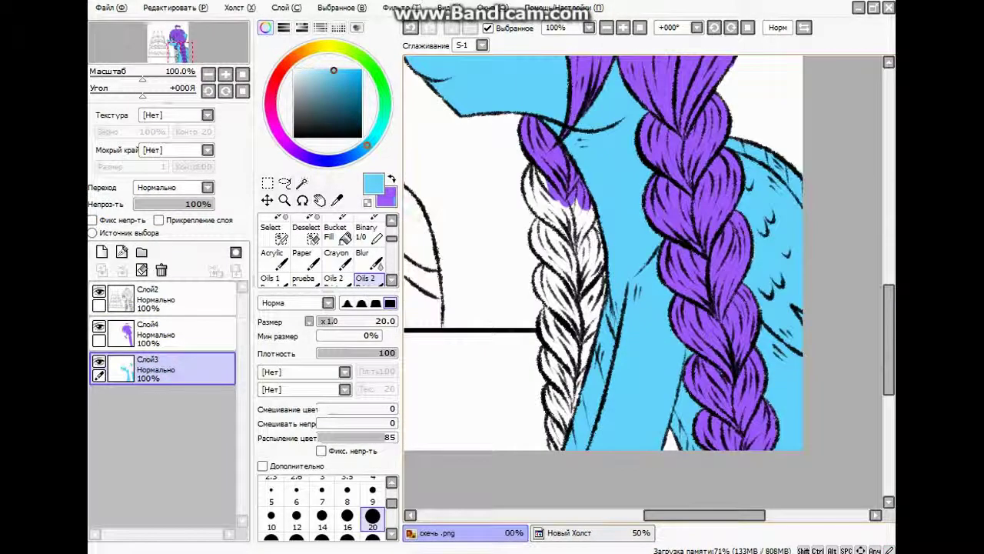
key("x")
left_click(154, 335)
left_click_drag(586, 201, 573, 252)
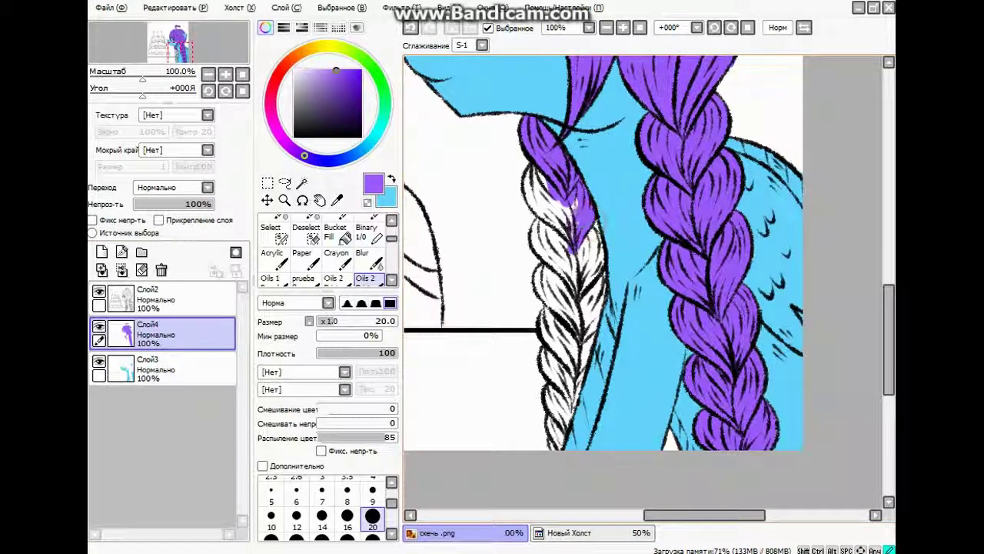
left_click_drag(538, 177, 544, 223)
Fill the middle and lower segments of the far braid with purple down to its tip at the canvas edge.
scroll(544, 223, "up", 3)
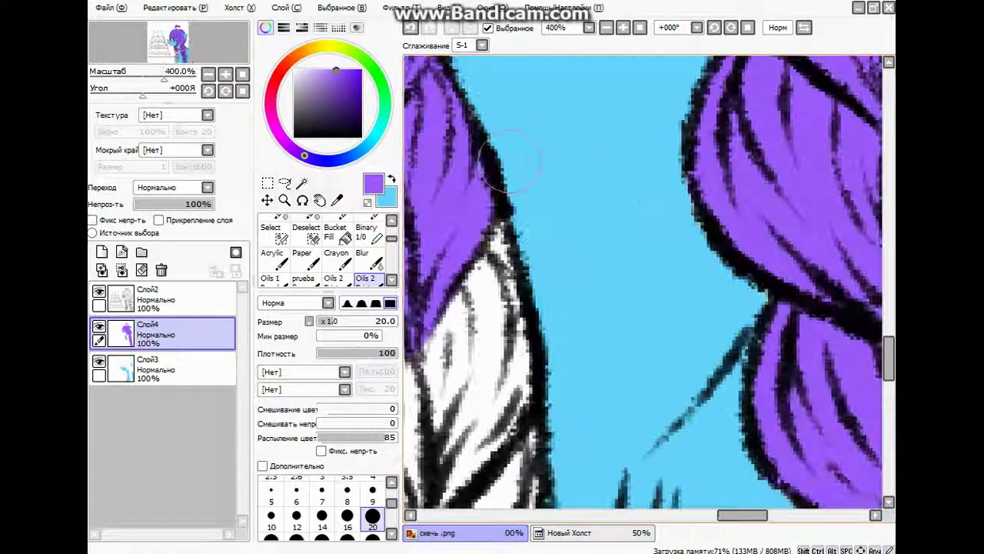
scroll(544, 223, "down", 2)
mouse_move(661, 170)
left_mouse_down()
mouse_move(653, 246)
mouse_move(631, 269)
mouse_move(576, 169)
mouse_move(593, 209)
left_mouse_up()
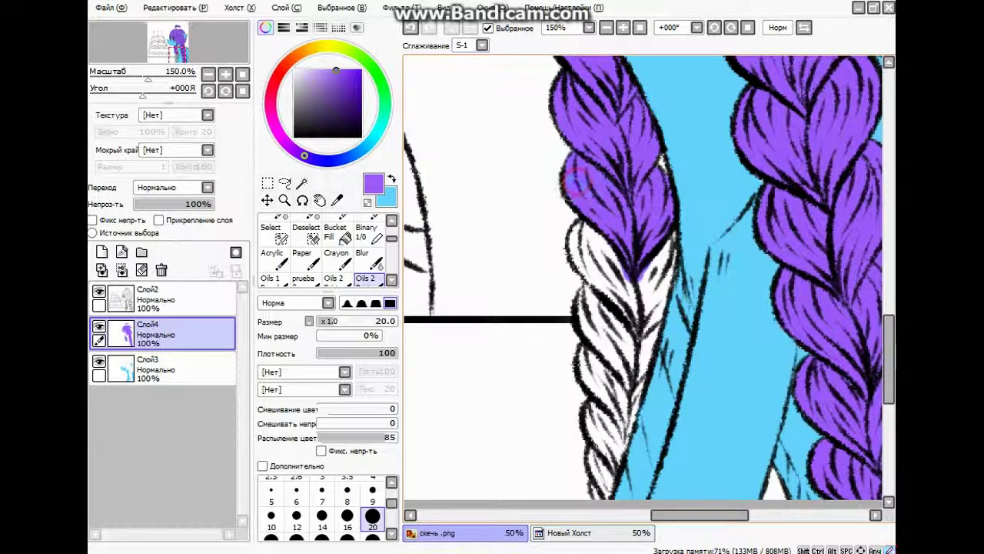
left_click_drag(664, 236, 624, 424)
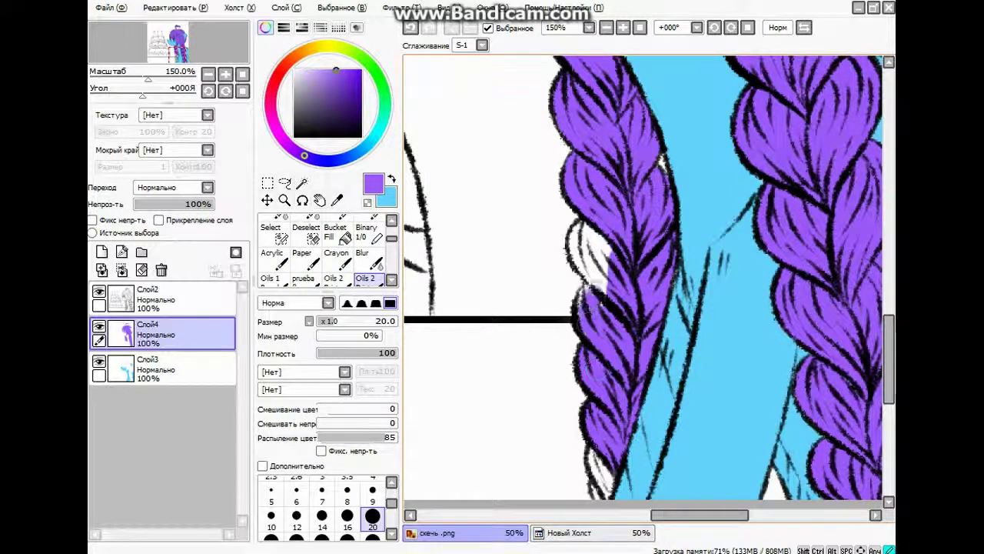
key("e")
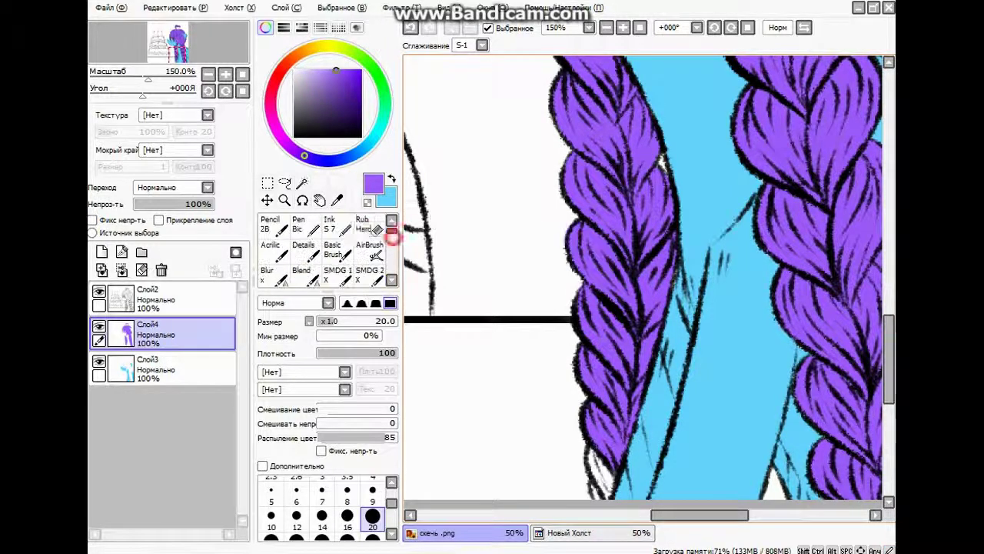
key("b")
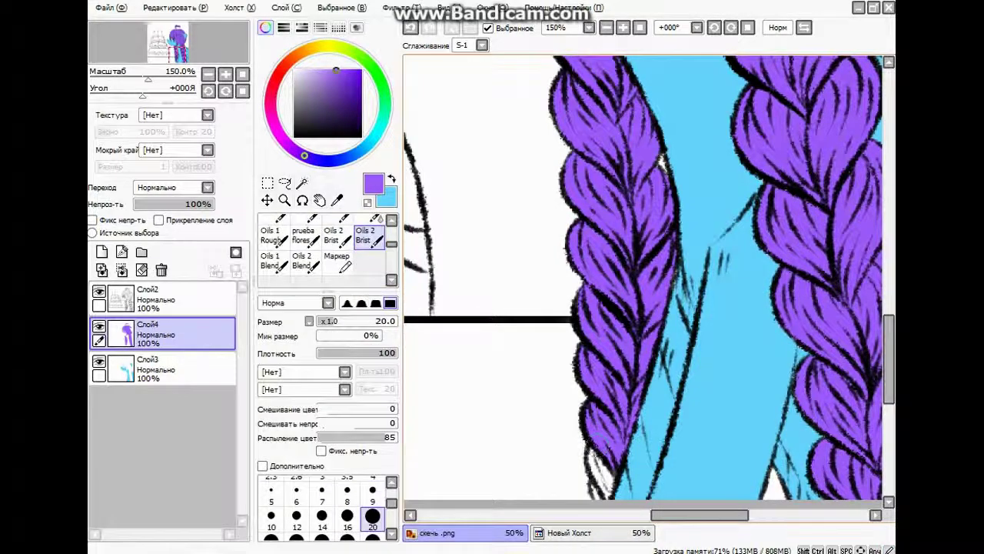
scroll(589, 405, "down", 3)
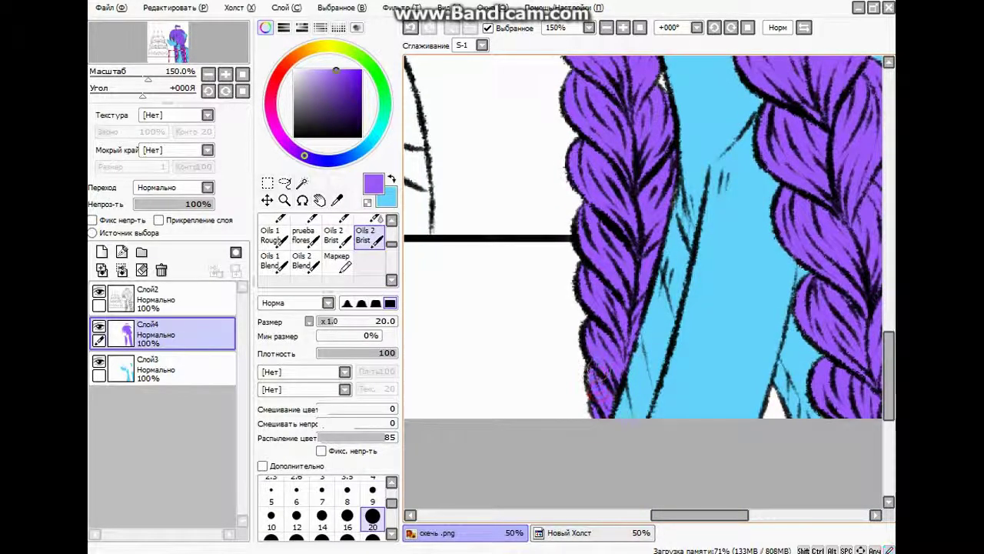
scroll(642, 277, "down", 3)
Pick the iris green from the character reference sheet and add a new layer above the hair layer for the eye.
scroll(643, 277, "up", 6)
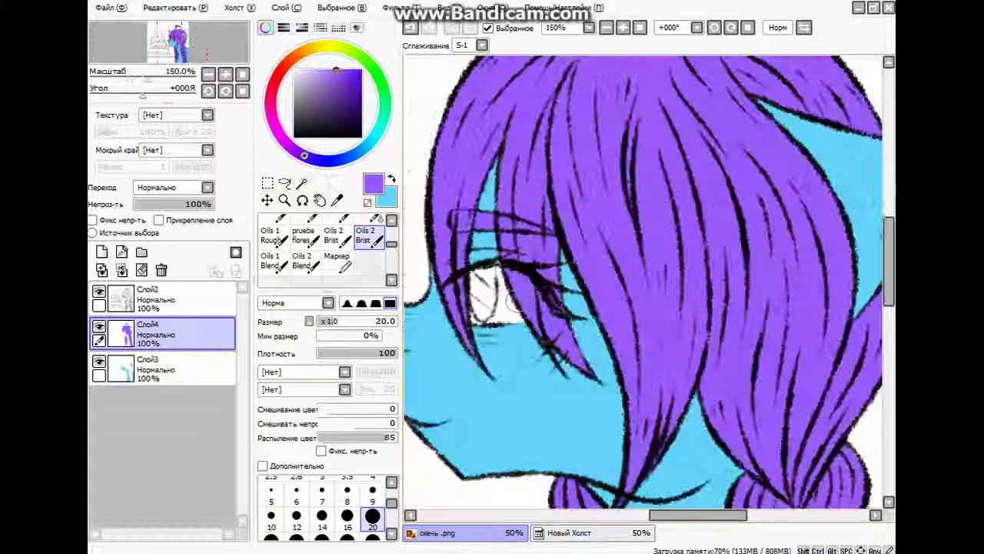
left_click(161, 298)
left_click_drag(638, 223, 569, 204)
scroll(642, 277, "down", 3)
scroll(643, 276, "up", 3)
left_click(569, 532)
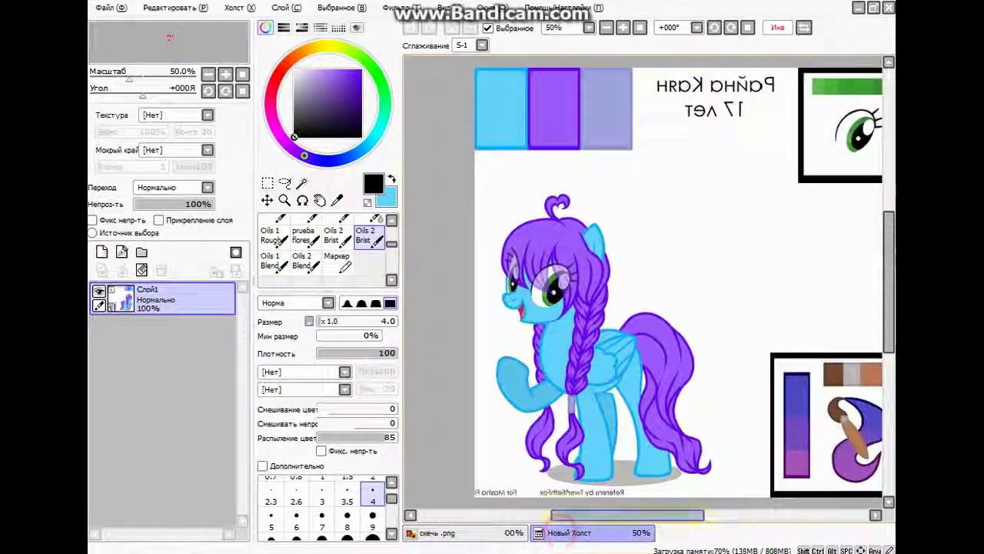
scroll(439, 334, "down", 2)
scroll(652, 103, "up", 4)
left_click(435, 532)
scroll(322, 515, "down", 2)
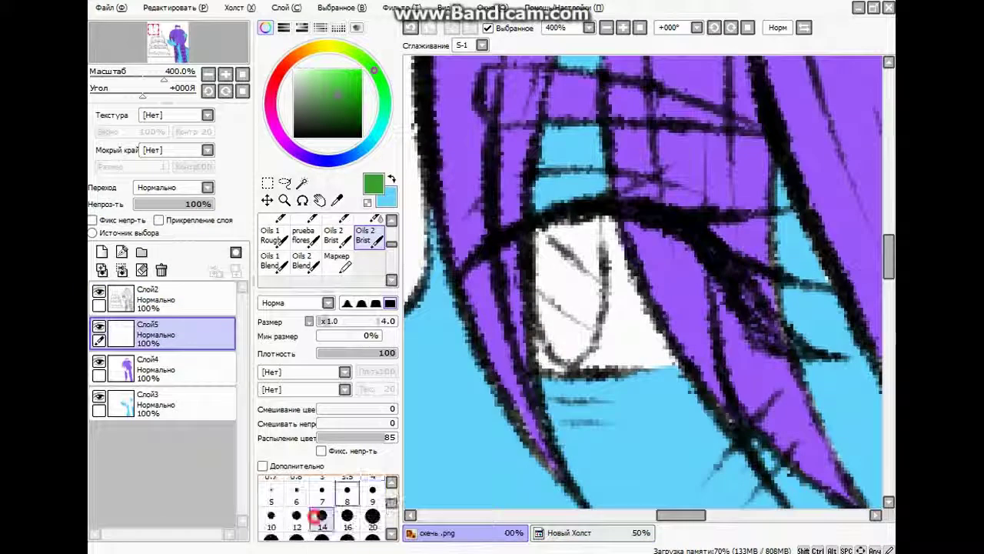
Fill the pony's iris with green at brush size 14.
left_click(322, 515)
scroll(569, 223, "up", 2)
left_click_drag(578, 285, 577, 219)
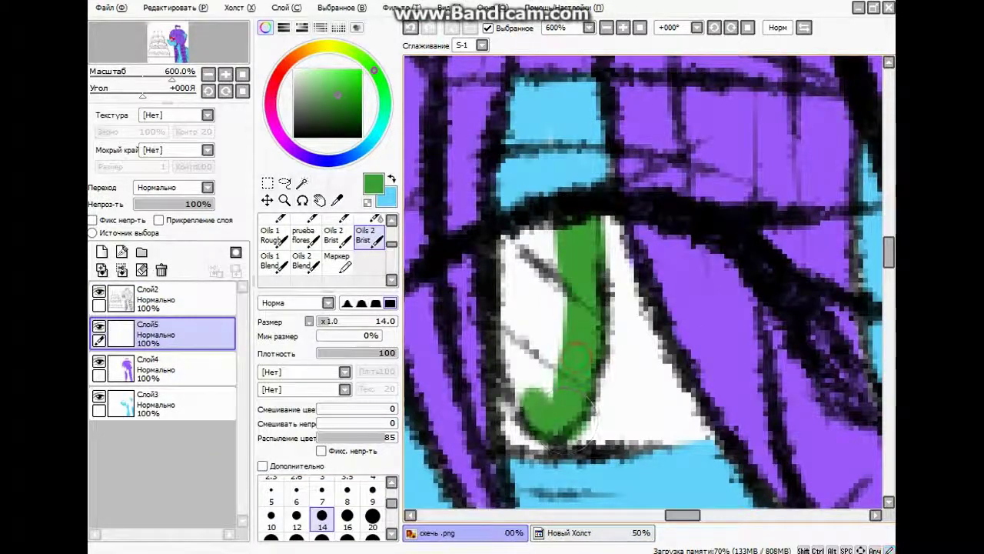
mouse_move(531, 407)
left_mouse_down()
mouse_move(507, 253)
mouse_move(546, 390)
left_mouse_up()
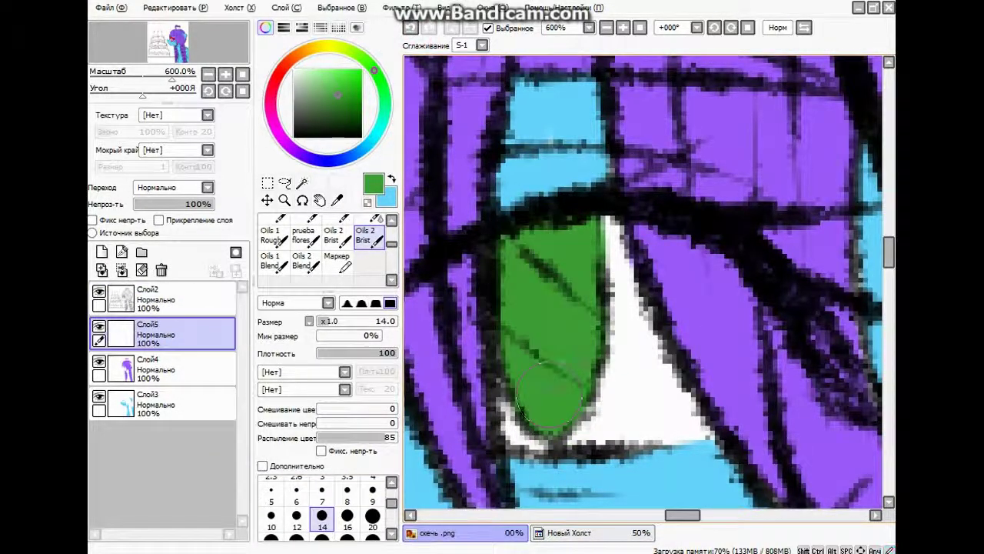
Choose a bright yellow and add a new layer clipped to the green iris layer.
left_click(330, 46)
left_click(349, 71)
left_click(101, 252)
left_click(159, 220)
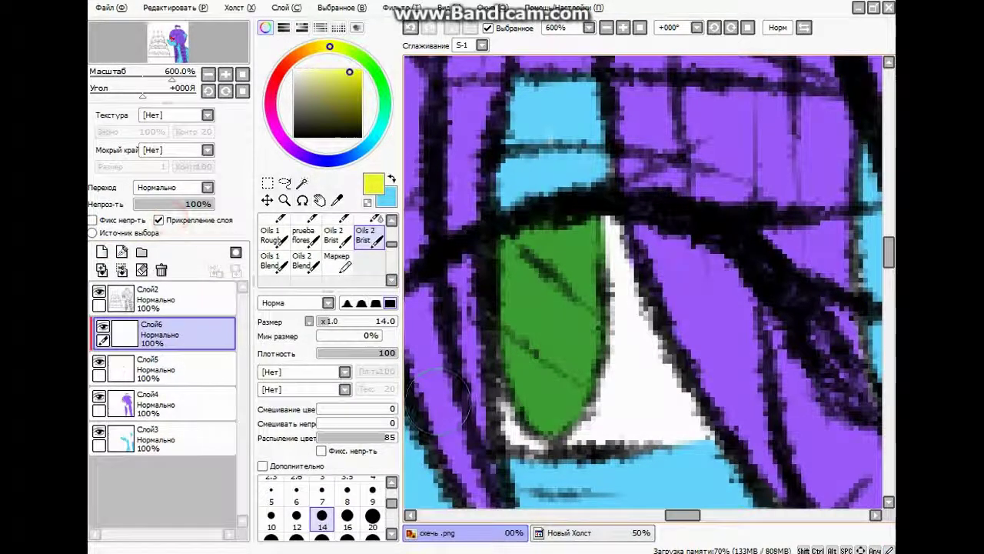
Blend soft yellow into the lower half of the iris with the Blur brush, then merge the clipped layer into the iris layer.
scroll(586, 351, "down", 2)
left_click(371, 231)
left_click(297, 523)
mouse_move(561, 354)
left_mouse_down()
mouse_move(567, 325)
mouse_move(585, 369)
mouse_move(549, 287)
left_mouse_up()
scroll(572, 308, "down", 2)
scroll(573, 308, "up", 3)
left_click(271, 515)
left_click(296, 515)
scroll(549, 287, "down", 6)
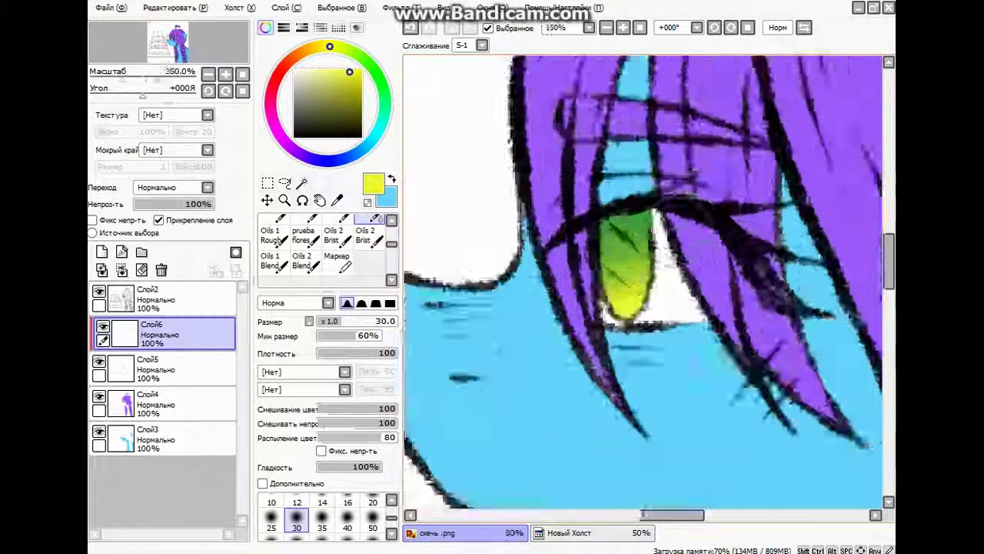
key("ctrl+e")
scroll(568, 180, "up", 4)
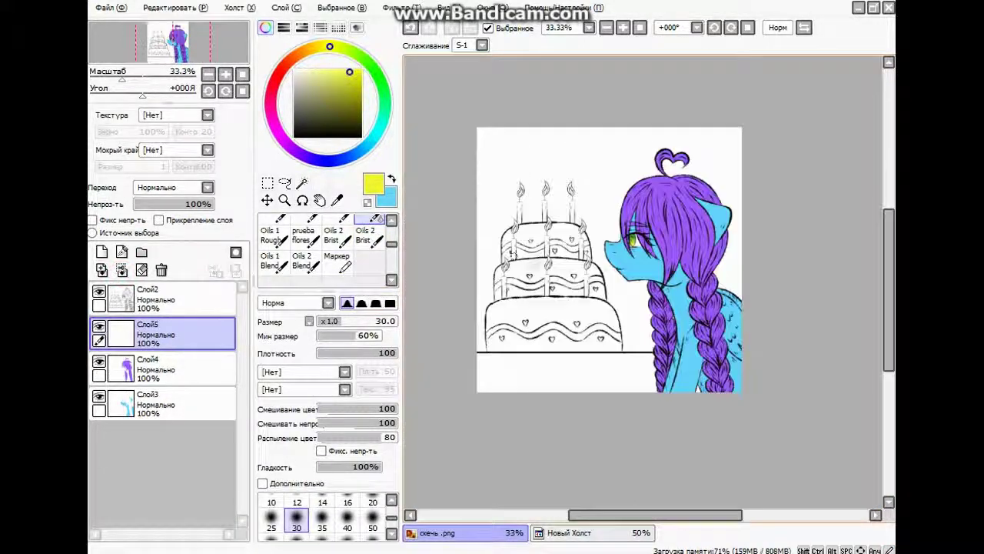
Set up orange with the Oils 2 Brist brush at size 6, and merge the flat-colour layers beneath a new layer.
scroll(568, 180, "up", 3)
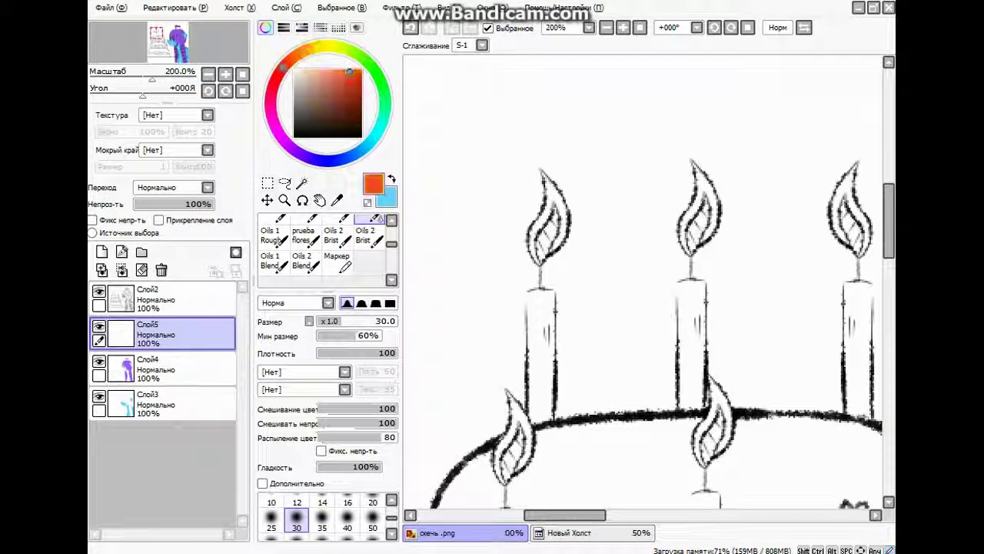
mouse_move(300, 52)
left_mouse_down()
mouse_move(288, 61)
mouse_move(296, 56)
left_mouse_up()
left_click(365, 234)
scroll(548, 174, "down", 5)
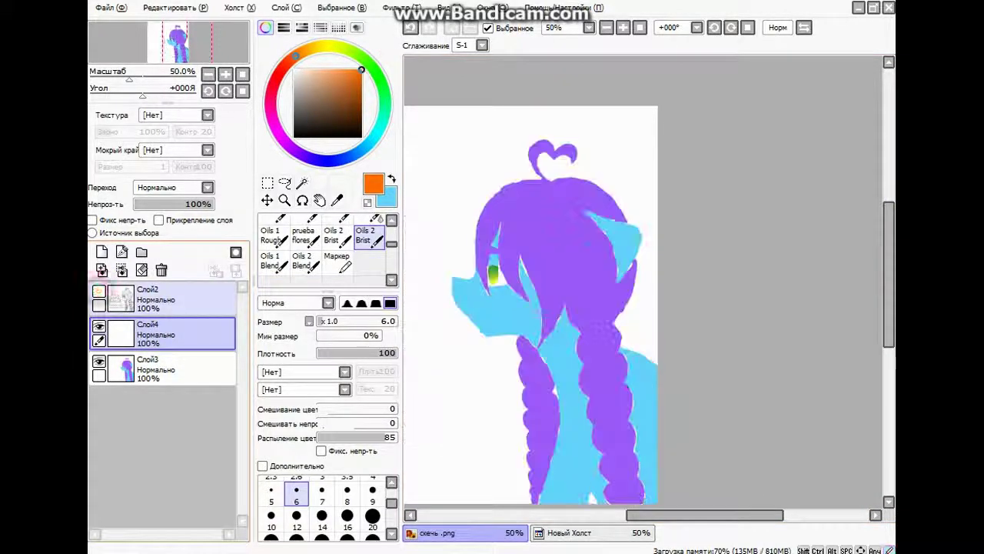
Touch up the pale gaps along the wing's upper edge with the light-blue skin colour.
scroll(645, 281, "up", 6)
left_click(390, 179)
scroll(479, 327, "up", 3)
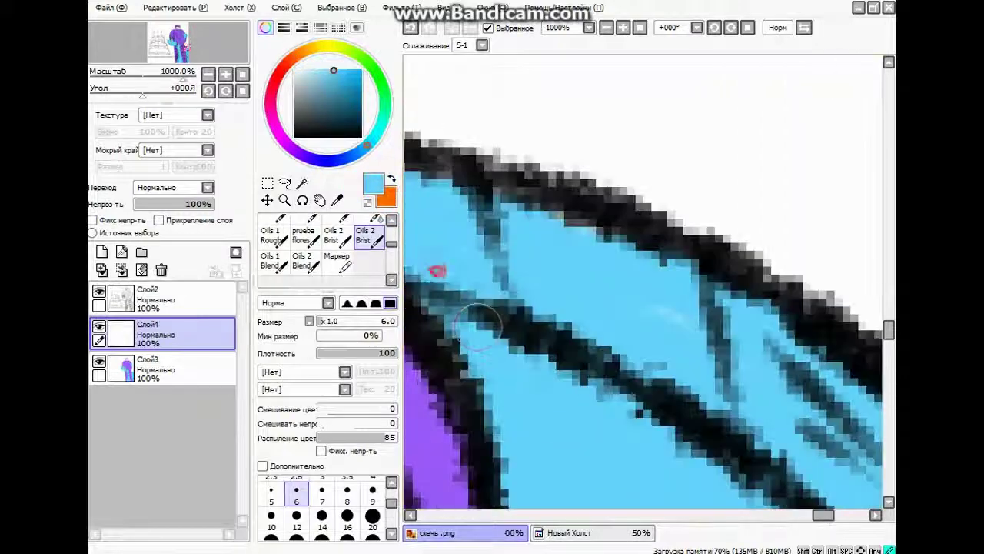
scroll(679, 329, "down", 8)
Hide the line art and touch up the white specks in the near braid with the hair purple.
left_click(98, 291)
left_click(99, 291)
scroll(569, 292, "up", 3)
left_click(542, 321, "alt")
left_click(98, 290)
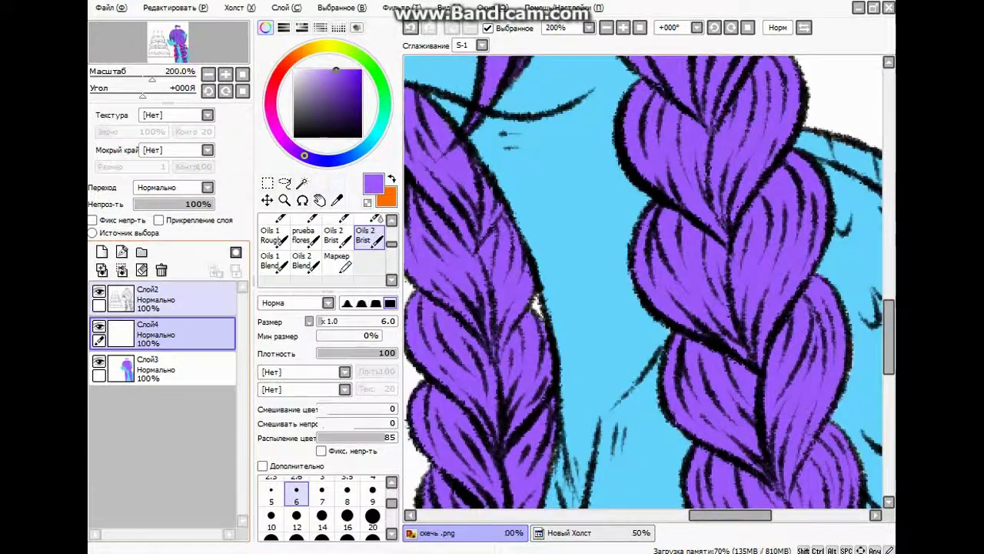
scroll(541, 321, "up", 2)
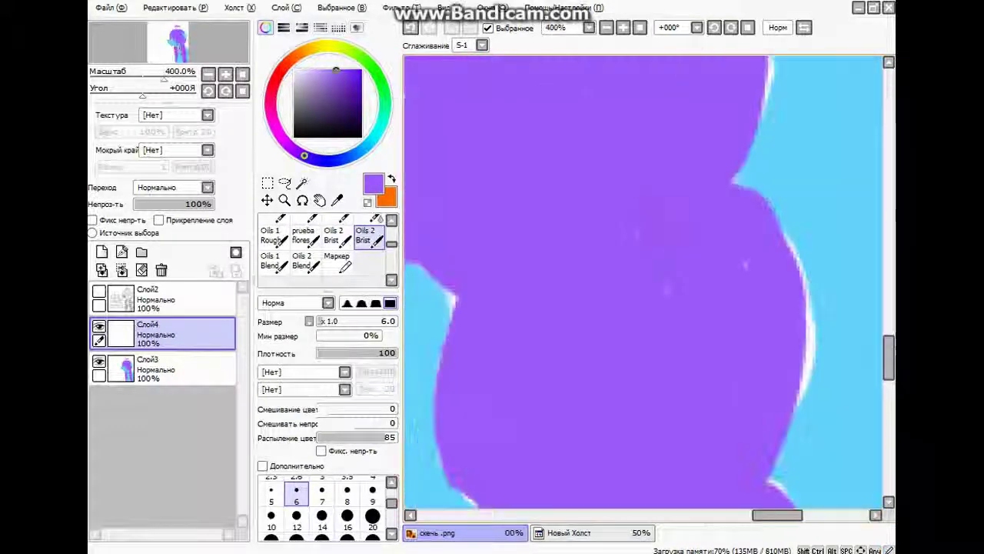
scroll(648, 216, "down", 4)
scroll(552, 258, "down", 2)
scroll(552, 259, "up", 6)
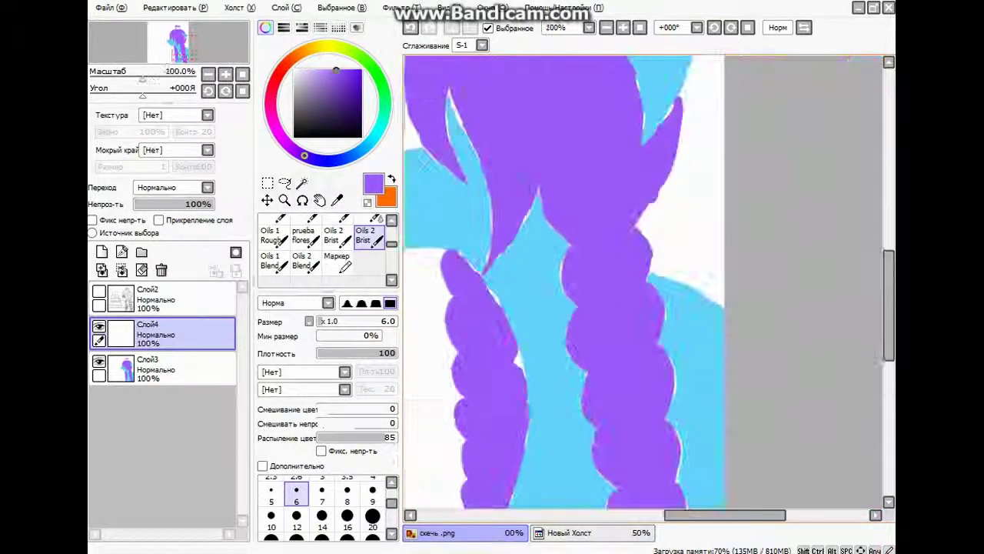
Fill the white gaps where the neck meets the hair with light blue sampled from the skin.
left_click(552, 259, "alt")
scroll(552, 256, "down", 3)
scroll(633, 176, "up", 5)
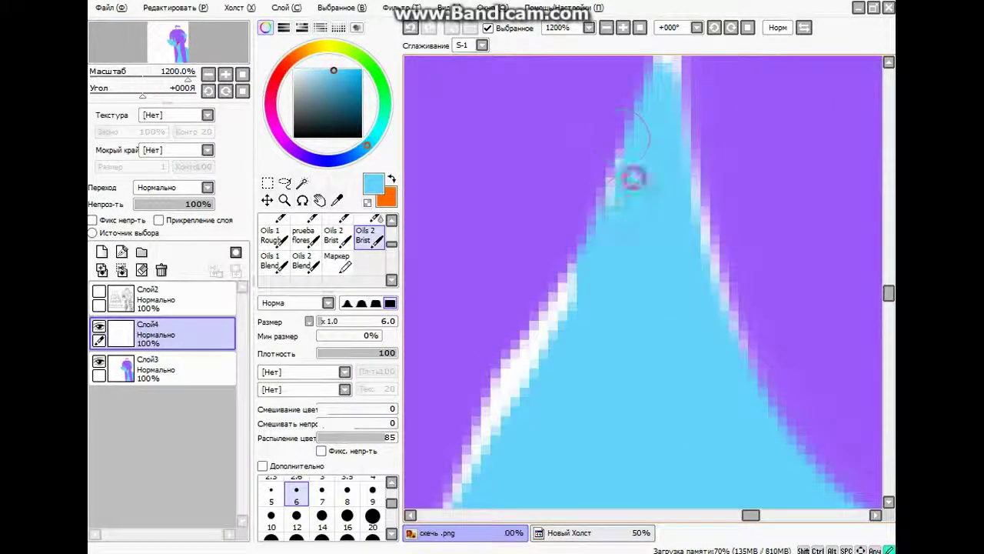
scroll(633, 176, "down", 4)
Show the line art again and sample the hair purple from the fringe above the eye.
left_click(98, 291)
scroll(528, 111, "up", 4)
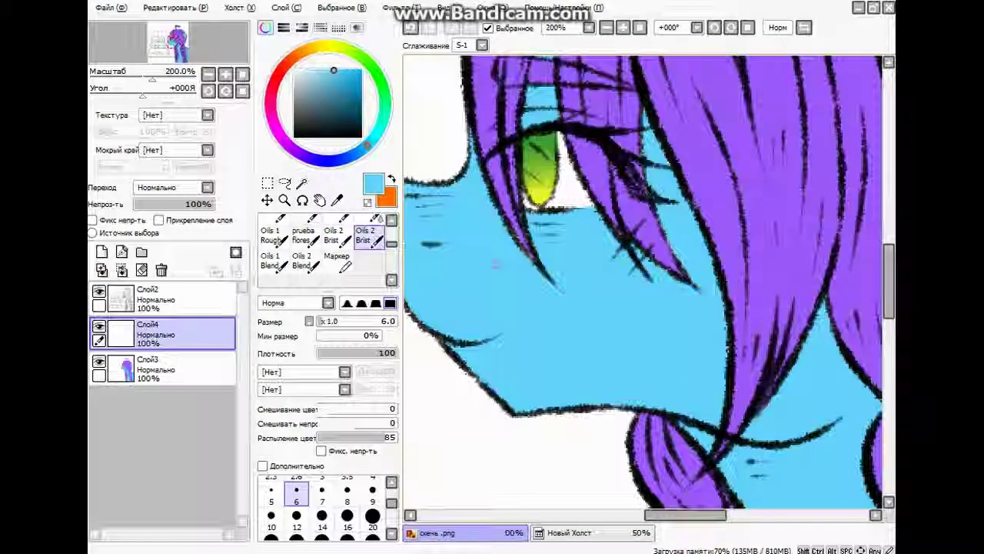
left_click(527, 111, "alt")
scroll(613, 294, "down", 6)
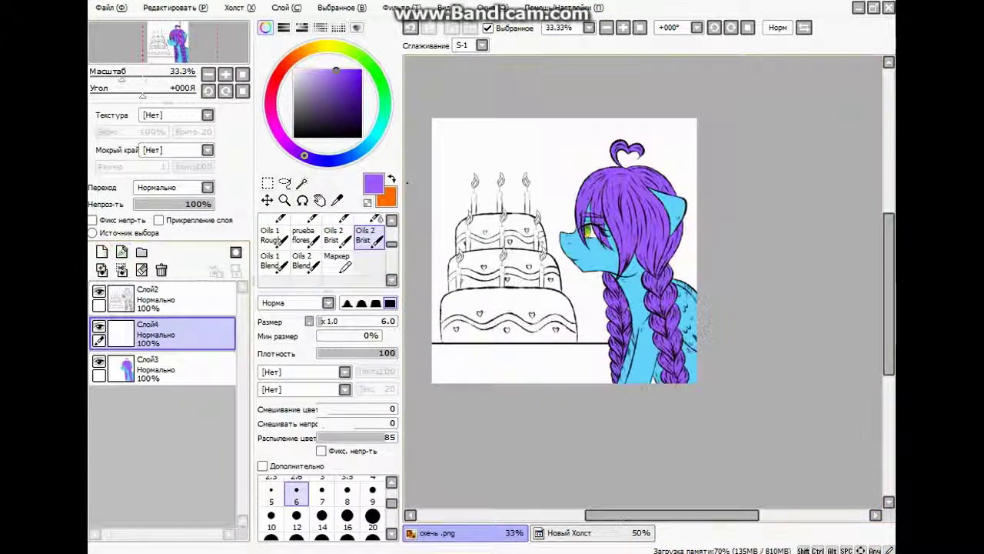
Paint the outer part of the first top-tier candle flame orange at brush size 6, then undo the last stroke.
scroll(529, 116, "up", 5)
key("x")
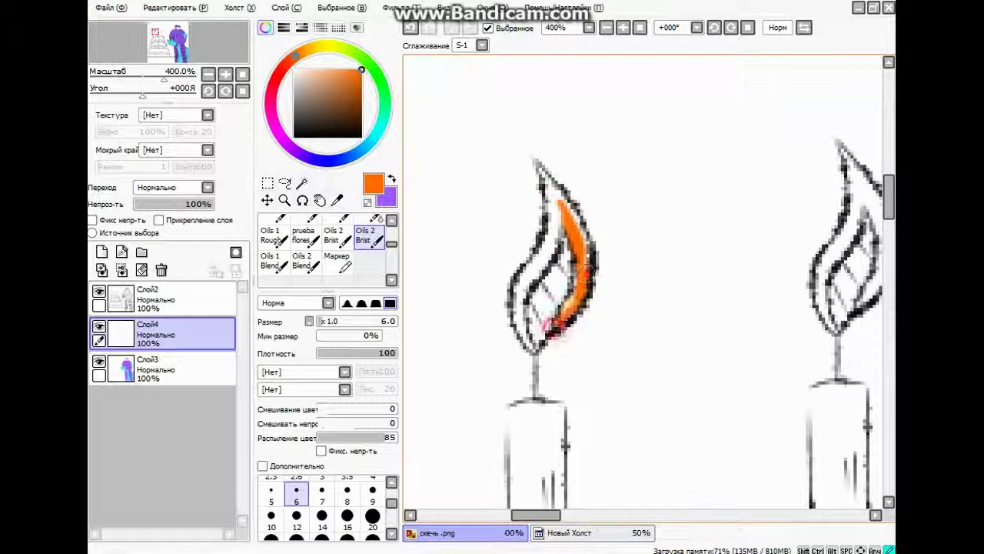
left_click_drag(548, 198, 534, 348)
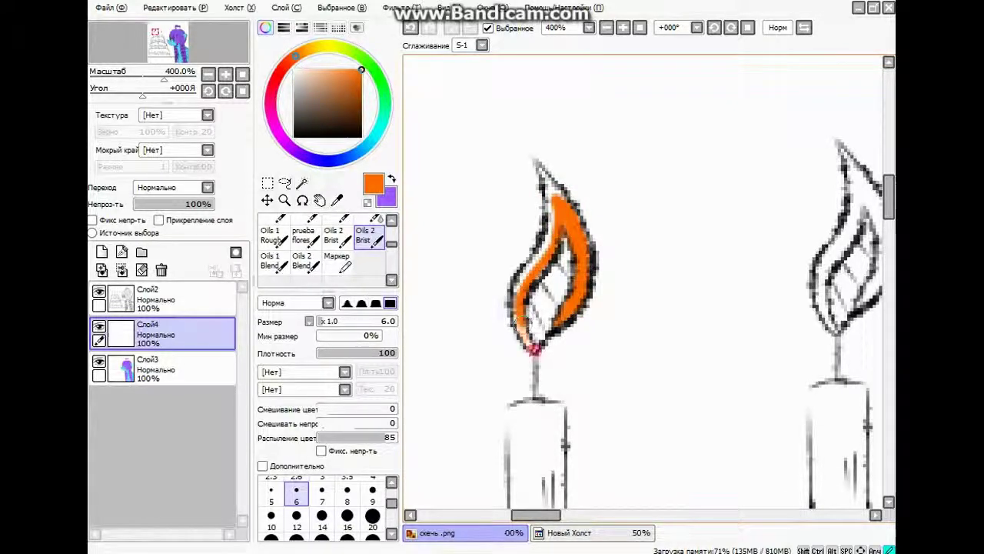
left_click_drag(511, 286, 547, 232)
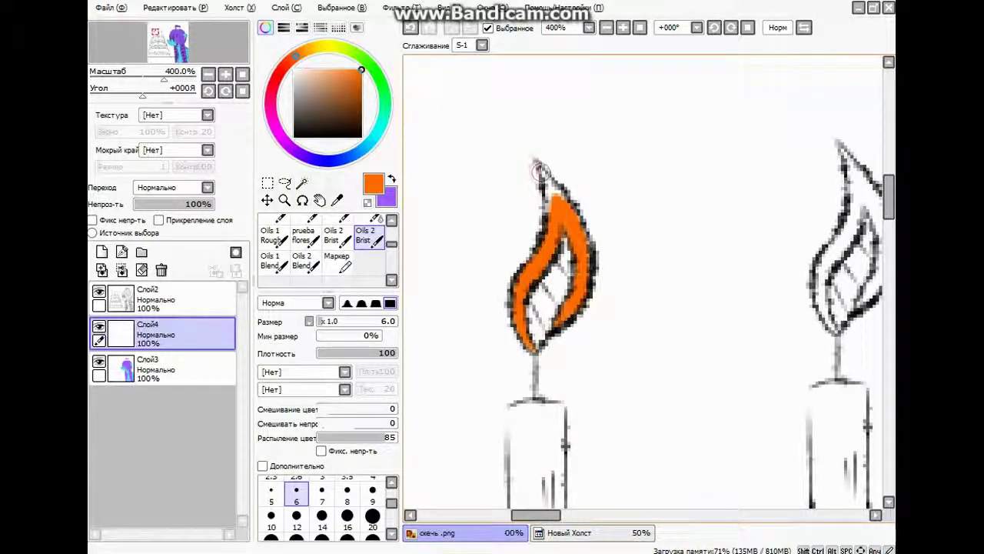
key("ctrl+z")
Paint the outer parts of the remaining two top-row candle flames orange and clean up the edges with the hard eraser.
left_click_drag(523, 145, 567, 235)
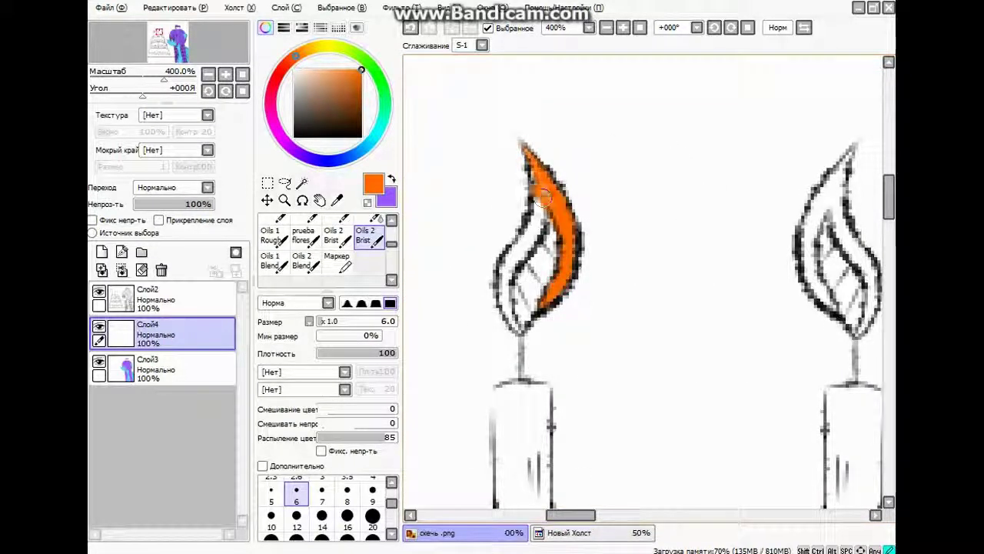
mouse_move(542, 221)
left_mouse_down()
mouse_move(499, 269)
mouse_move(513, 329)
mouse_move(505, 295)
mouse_move(276, 316)
left_mouse_up()
mouse_move(609, 147)
left_mouse_down()
mouse_move(606, 212)
mouse_move(629, 269)
mouse_move(622, 315)
mouse_move(627, 292)
mouse_move(629, 311)
mouse_move(597, 192)
left_mouse_up()
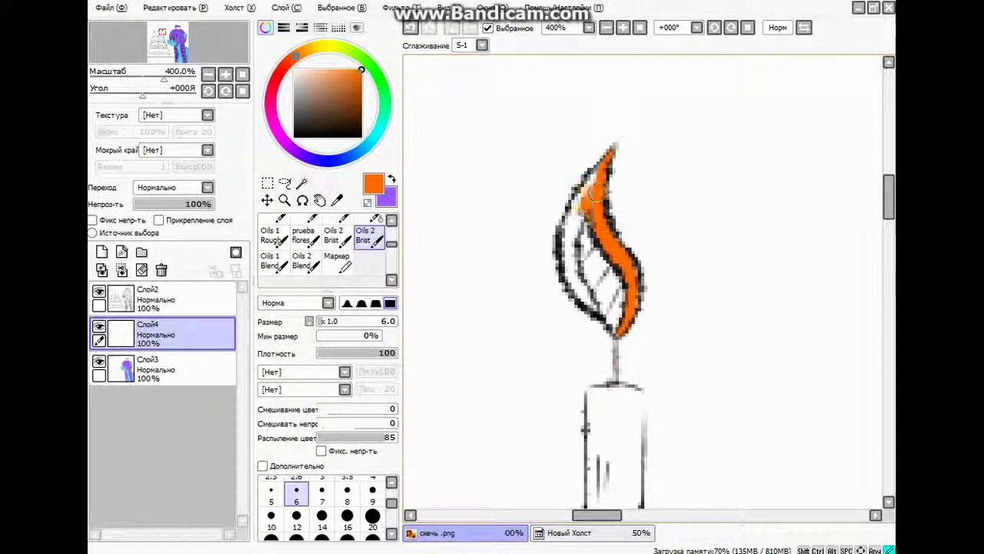
key("e")
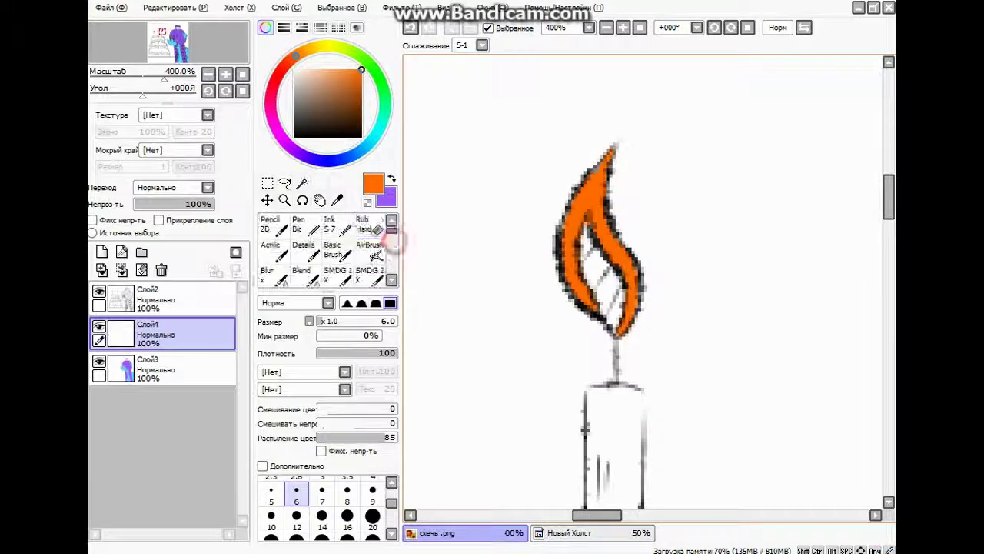
scroll(599, 204, "up", 1)
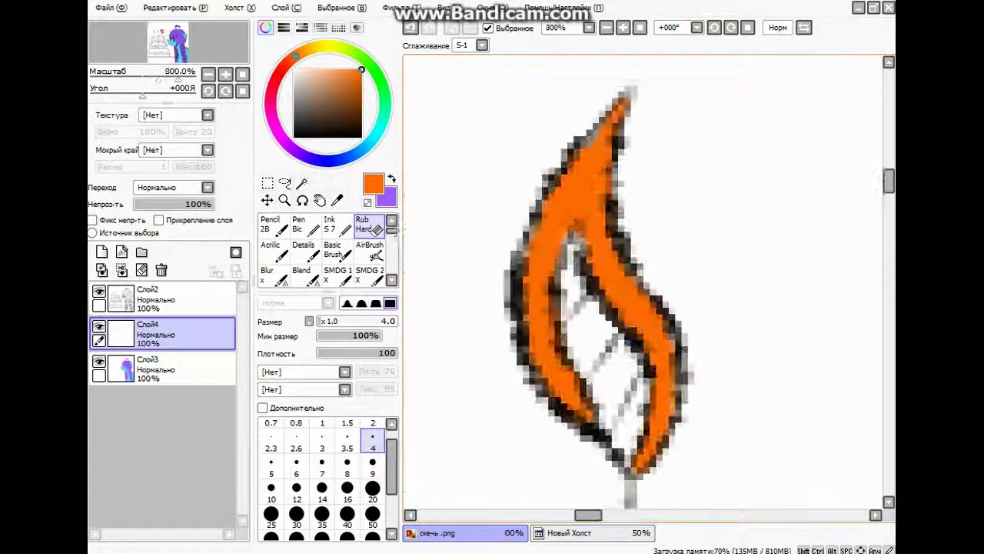
key("b")
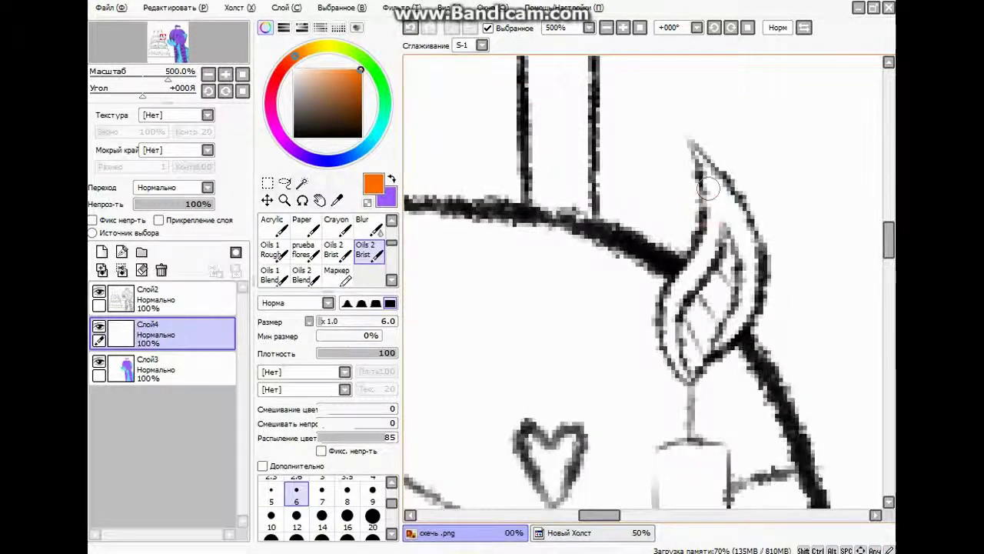
Paint the outer part of the rightmost second-row candle flame orange, reducing the brush size to 4.
mouse_move(714, 201)
left_mouse_down()
mouse_move(704, 257)
mouse_move(667, 334)
mouse_move(671, 355)
left_mouse_up()
mouse_move(689, 267)
left_mouse_down()
mouse_move(664, 309)
mouse_move(675, 384)
left_mouse_up()
key("bracketleft")
key("bracketleft")
left_click_drag(678, 338, 672, 388)
scroll(661, 307, "down", 4)
scroll(642, 163, "up", 5)
mouse_move(621, 116)
left_mouse_down()
mouse_move(646, 171)
mouse_move(670, 185)
mouse_move(699, 307)
mouse_move(670, 324)
left_mouse_up()
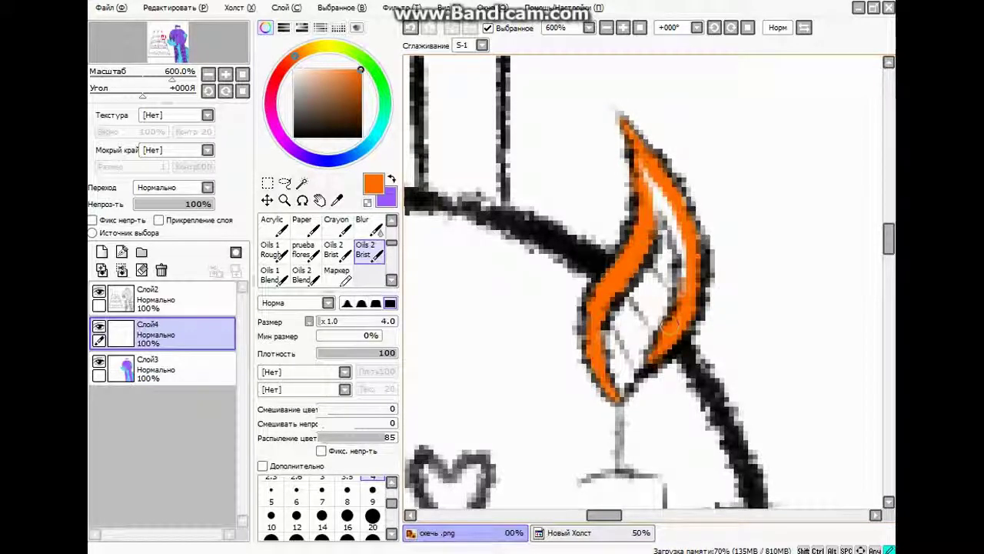
Paint the outer parts of the middle and leftmost second-row candle flames orange.
scroll(670, 324, "down", 4)
scroll(592, 223, "up", 5)
left_click_drag(551, 121, 569, 194)
mouse_move(555, 141)
left_mouse_down()
mouse_move(566, 196)
mouse_move(600, 206)
mouse_move(607, 257)
mouse_move(597, 331)
mouse_move(576, 336)
mouse_move(589, 206)
mouse_move(544, 260)
mouse_move(537, 384)
mouse_move(556, 244)
mouse_move(592, 204)
left_mouse_up()
scroll(607, 219, "down", 5)
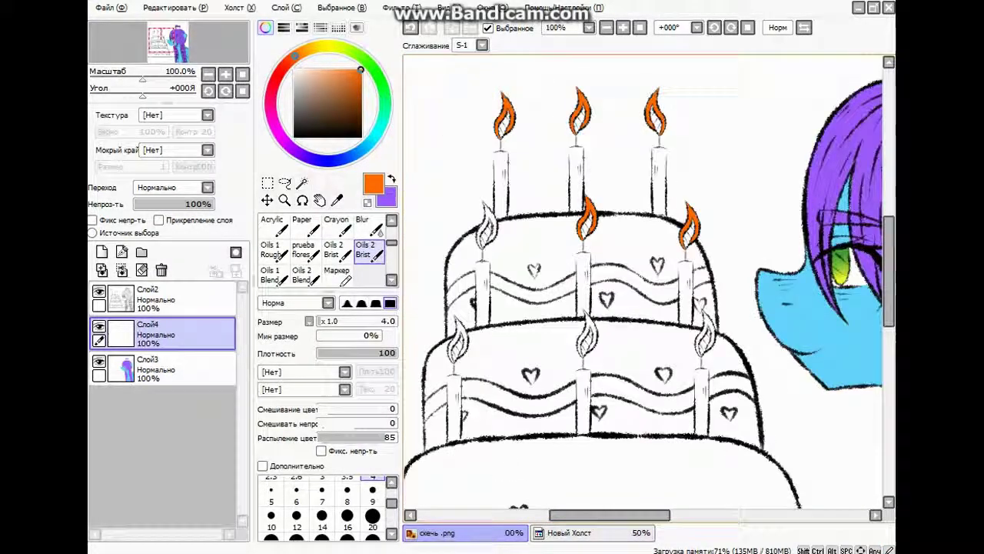
scroll(517, 189, "up", 4)
mouse_move(492, 157)
left_mouse_down()
mouse_move(541, 233)
mouse_move(550, 286)
mouse_move(528, 350)
mouse_move(535, 248)
mouse_move(498, 281)
mouse_move(472, 319)
mouse_move(481, 380)
mouse_move(475, 278)
left_mouse_up()
scroll(550, 286, "down", 5)
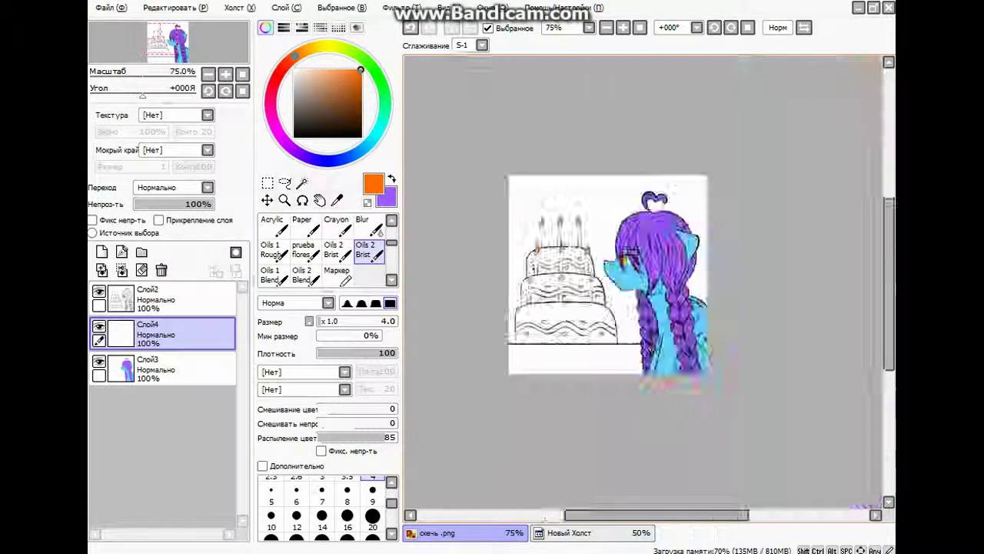
Paint the outer parts of the leftmost and middle third-row candle flames orange.
scroll(531, 216, "up", 5)
left_click(492, 107)
mouse_move(492, 107)
left_mouse_down()
mouse_move(507, 233)
mouse_move(459, 329)
mouse_move(485, 377)
mouse_move(456, 289)
mouse_move(457, 298)
mouse_move(503, 116)
mouse_move(529, 183)
mouse_move(565, 201)
mouse_move(522, 146)
mouse_move(554, 252)
left_mouse_up()
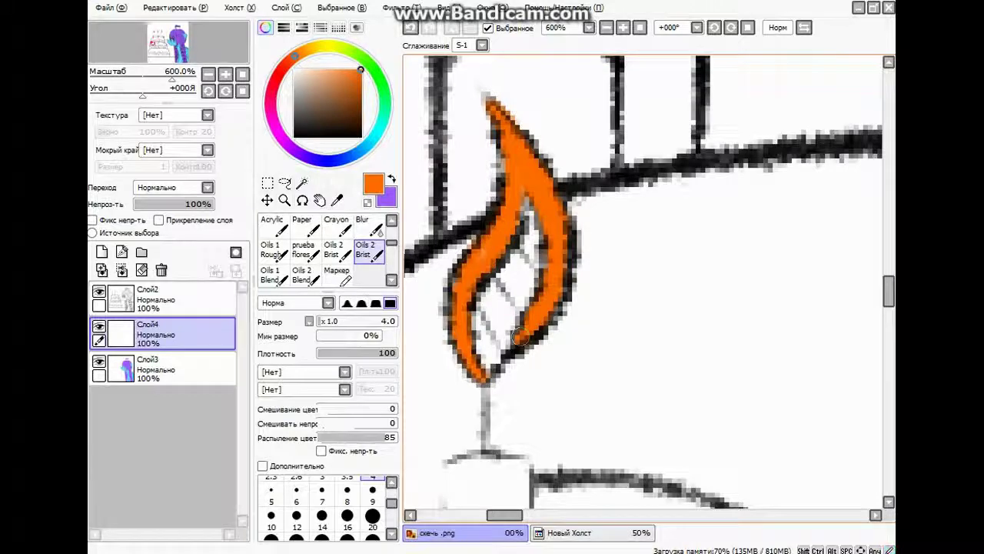
scroll(492, 215, "up", 5)
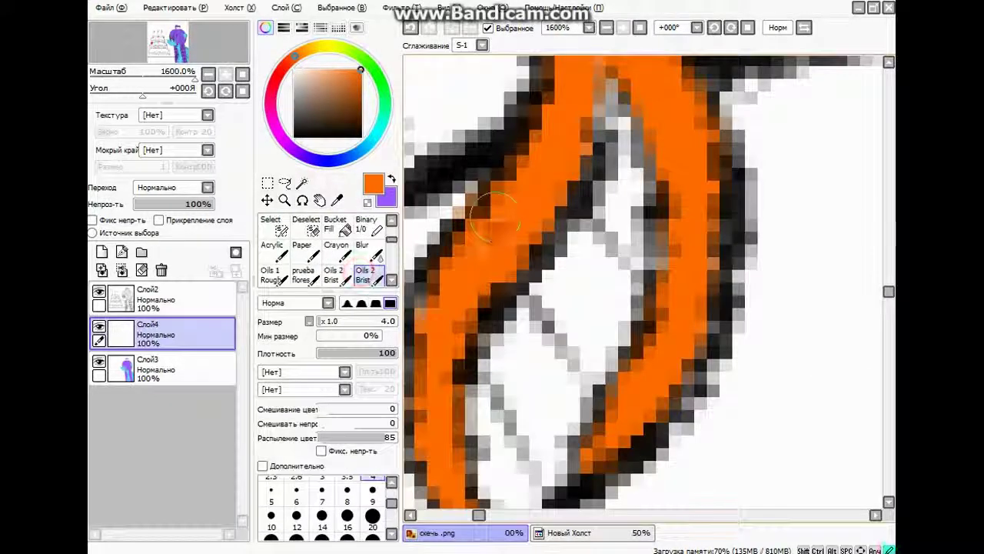
scroll(496, 215, "down", 5)
scroll(584, 157, "up", 2)
mouse_move(622, 250)
left_mouse_down()
mouse_move(619, 315)
mouse_move(585, 351)
left_mouse_up()
left_click_drag(569, 162, 573, 263)
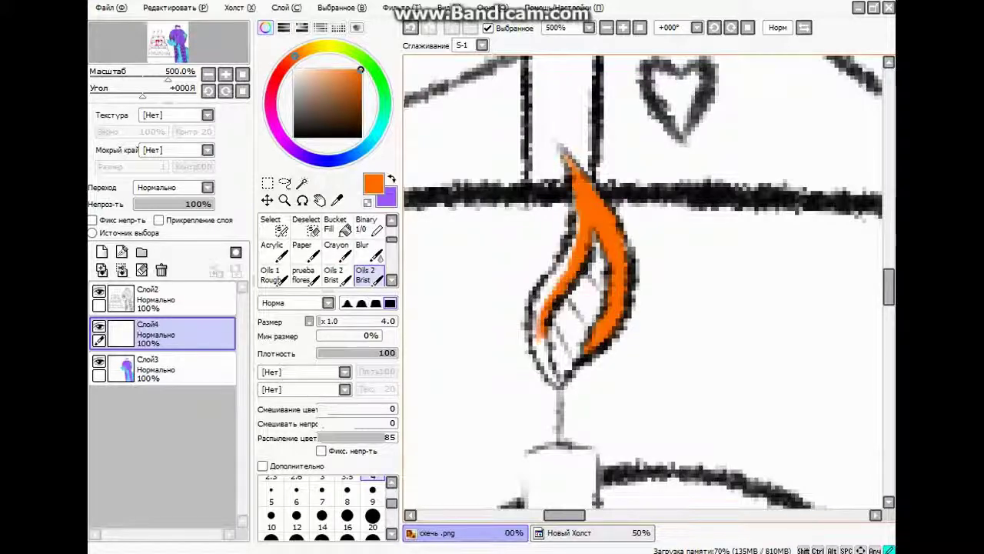
Paint the outer part of the rightmost third-row candle flame orange along both of its sides.
scroll(573, 228, "down", 3)
scroll(573, 228, "up", 3)
scroll(573, 227, "down", 3)
scroll(573, 227, "up", 2)
scroll(583, 186, "up", 4)
scroll(582, 186, "down", 4)
scroll(582, 186, "up", 3)
mouse_move(582, 186)
left_mouse_down()
mouse_move(615, 223)
mouse_move(548, 415)
mouse_move(569, 445)
mouse_move(545, 367)
left_mouse_up()
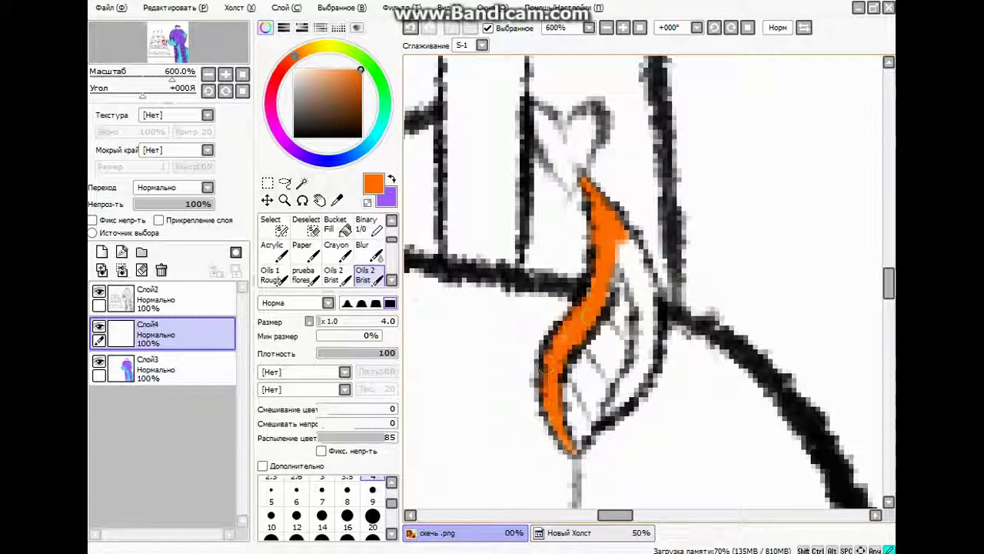
left_click_drag(644, 274, 624, 390)
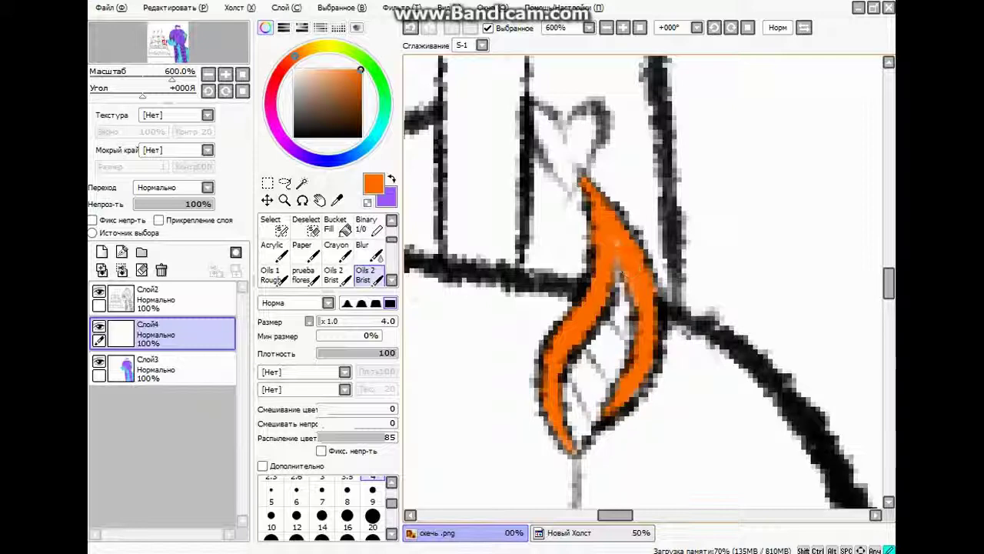
Switch to a yellow-orange and fill the inside of the first top-row flame, then undo the last stroke.
scroll(629, 382, "down", 3)
scroll(632, 336, "up", 4)
left_click(632, 336, "alt")
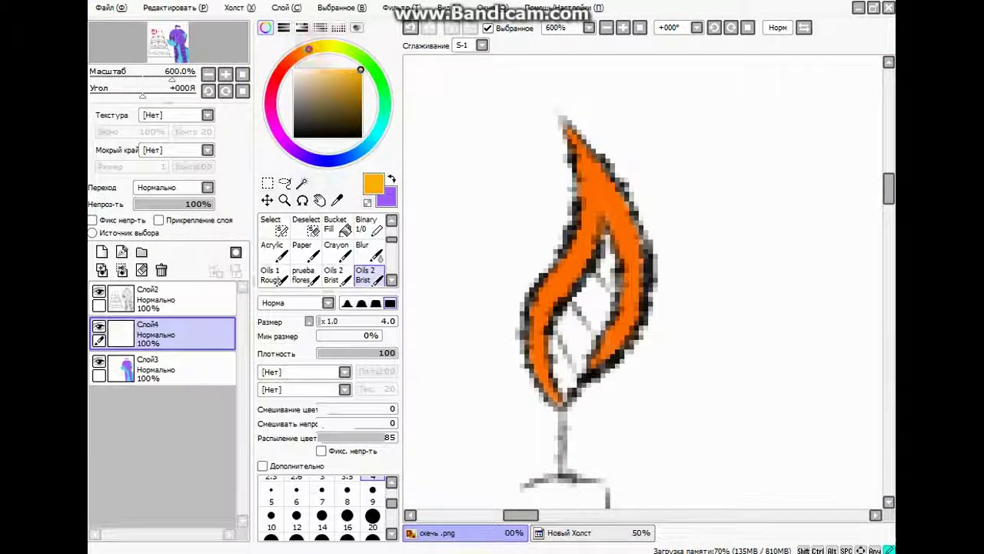
scroll(632, 336, "up", 1)
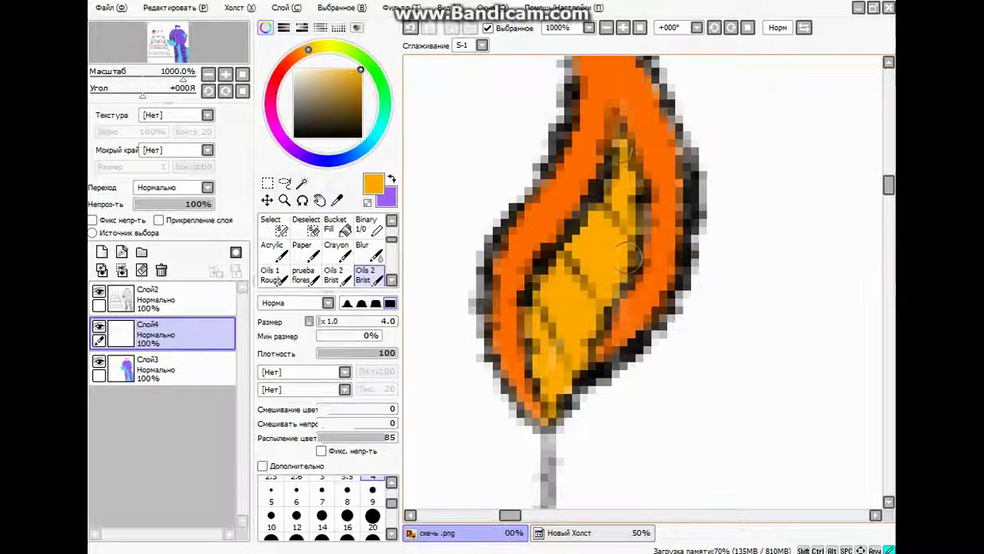
scroll(573, 319, "up", 1)
key("ctrl+z")
Fill the inside of the middle top-row flame with yellow-orange and touch up its outer part with sampled orange.
scroll(573, 319, "down", 2)
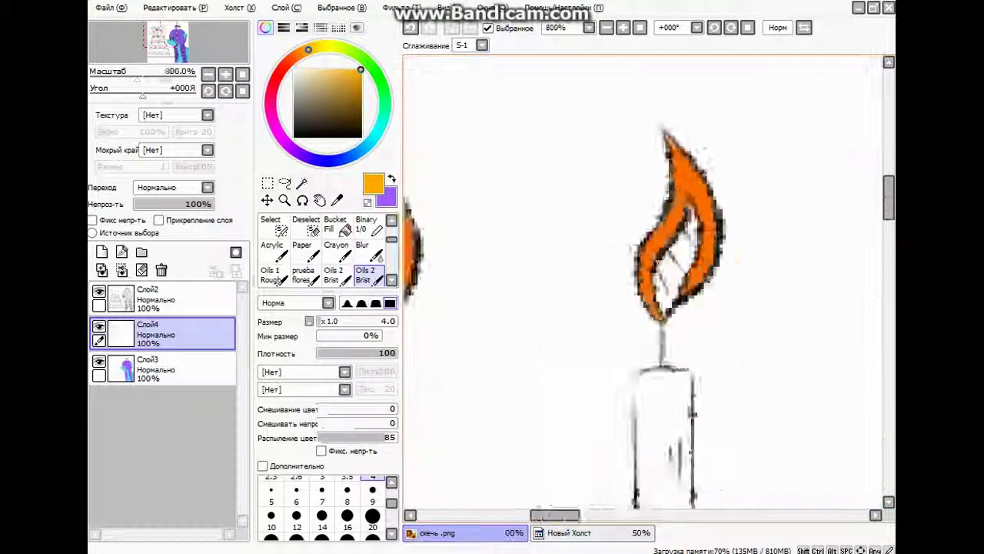
scroll(573, 319, "up", 1)
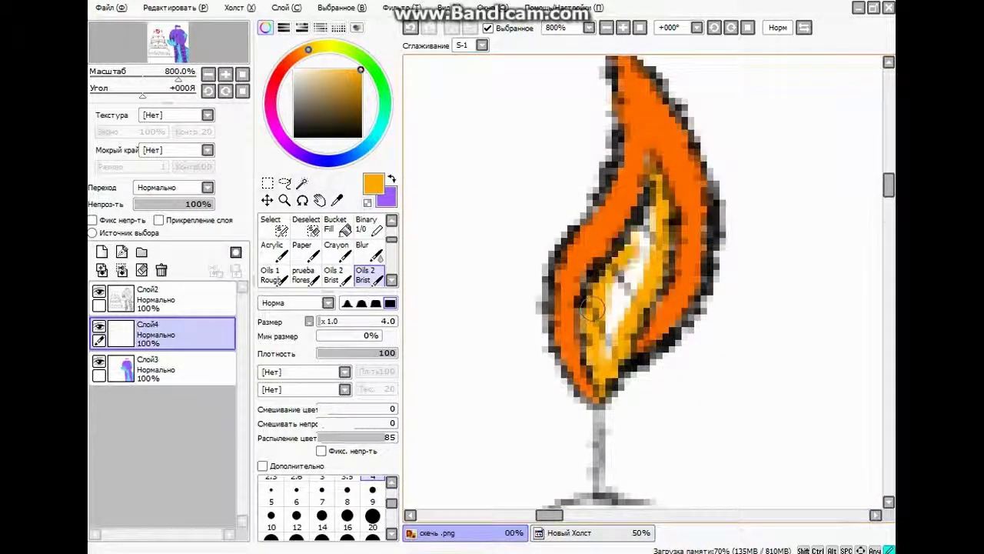
key("x")
left_click(645, 156, "alt")
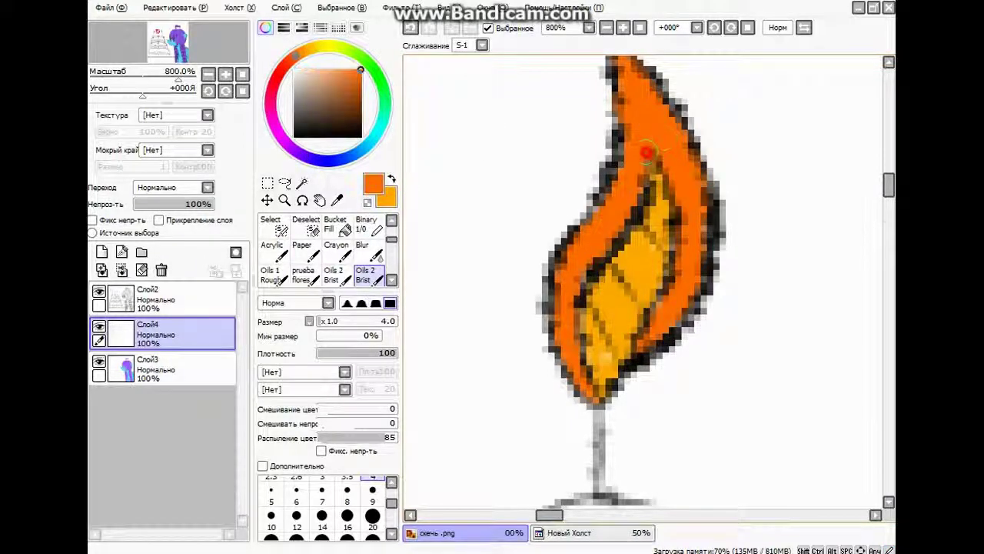
scroll(650, 161, "up", 4)
scroll(641, 276, "down", 2)
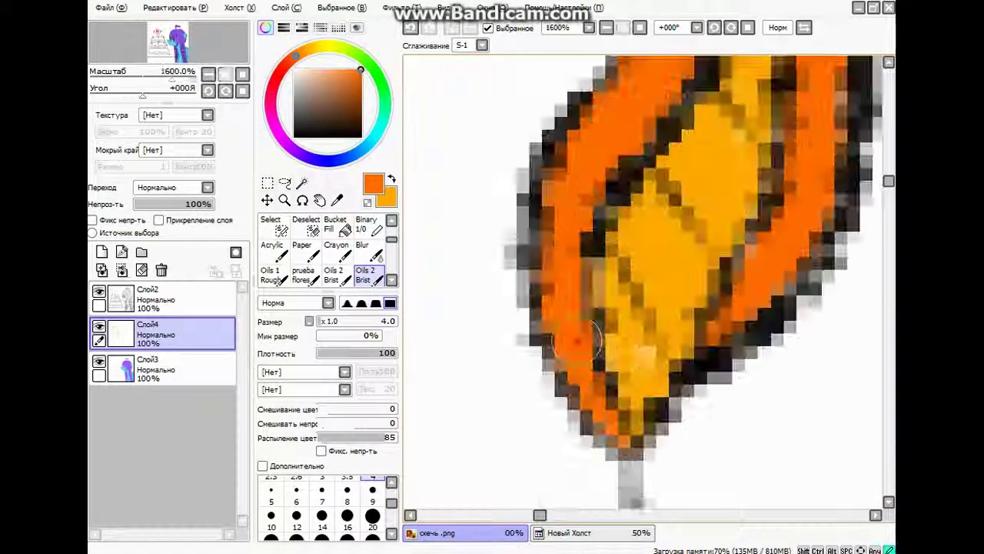
Fill the inside of the rightmost top-row flame with yellow-orange, then switch back to the orange.
key("x")
scroll(637, 352, "down", 2)
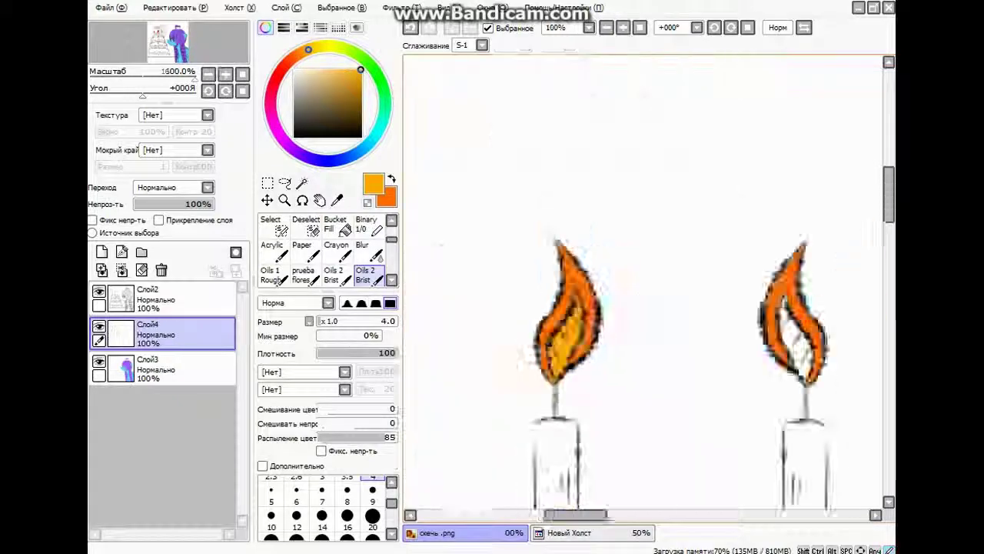
scroll(561, 186, "up", 1)
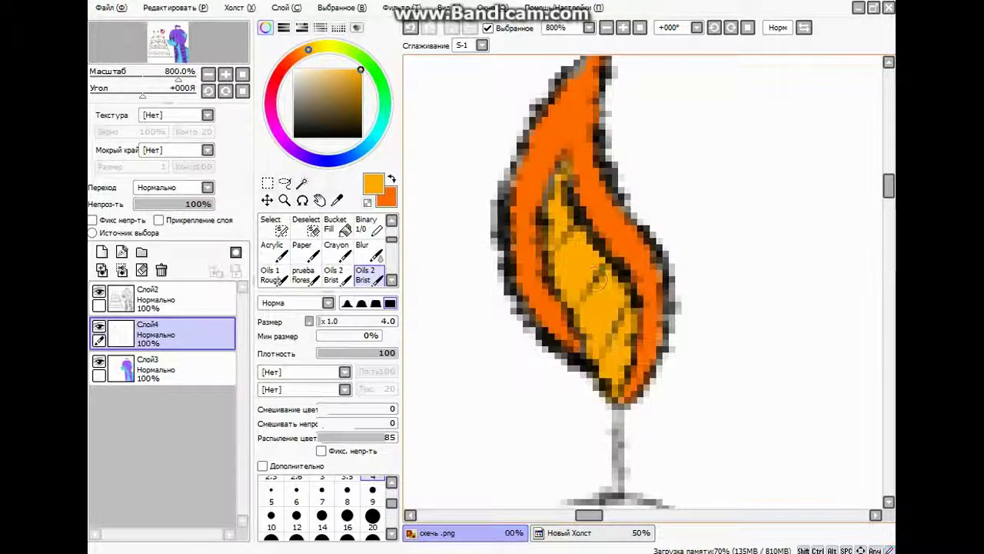
key("x")
scroll(512, 193, "up", 1)
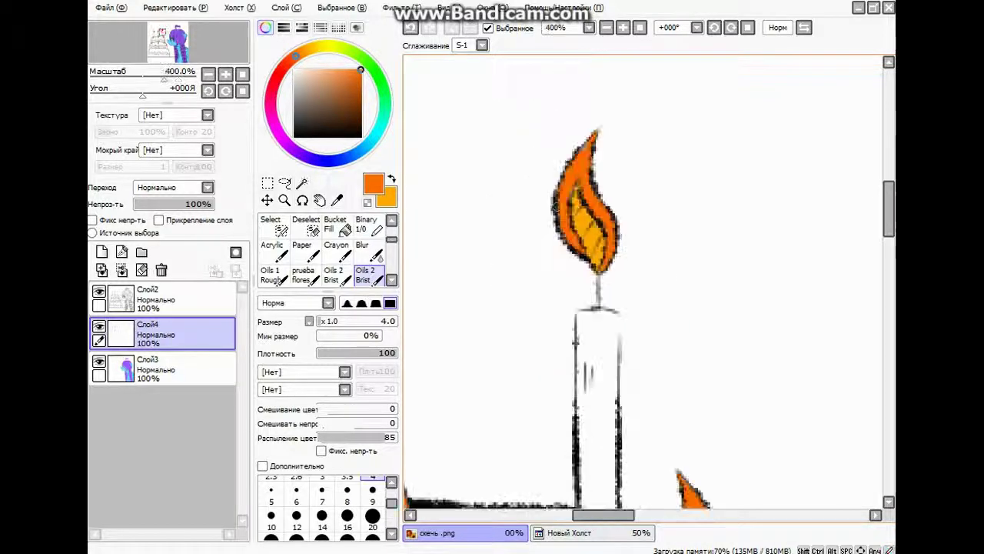
Fill the inside of the rightmost second-row flame with yellow-orange, then switch back to the orange.
scroll(573, 285, "down", 9)
scroll(567, 266, "up", 7)
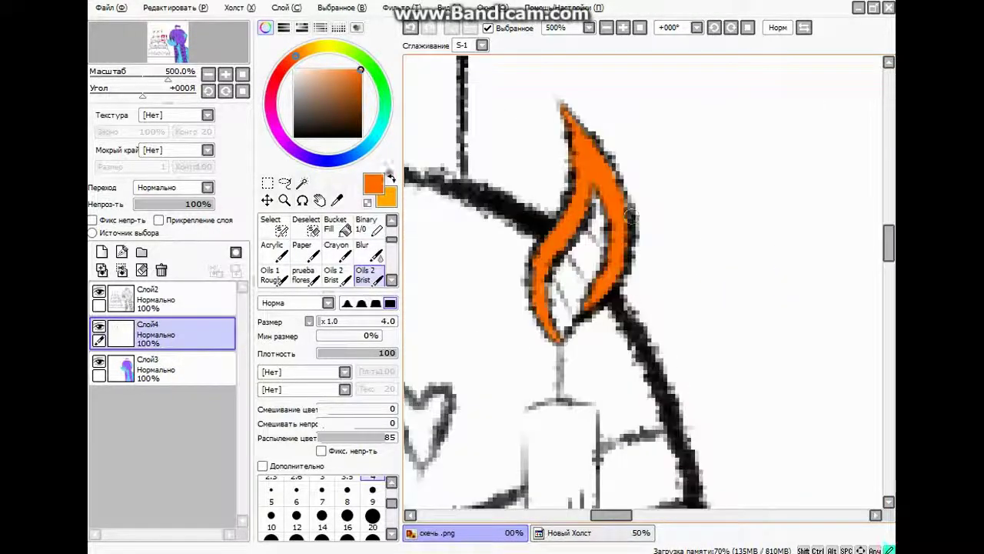
key("x")
left_click_drag(602, 253, 569, 323)
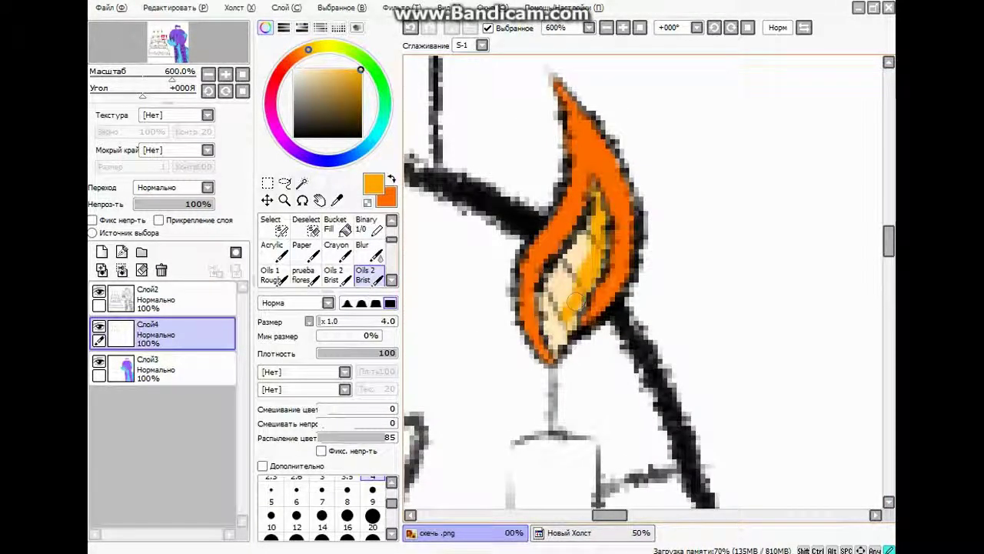
key("x")
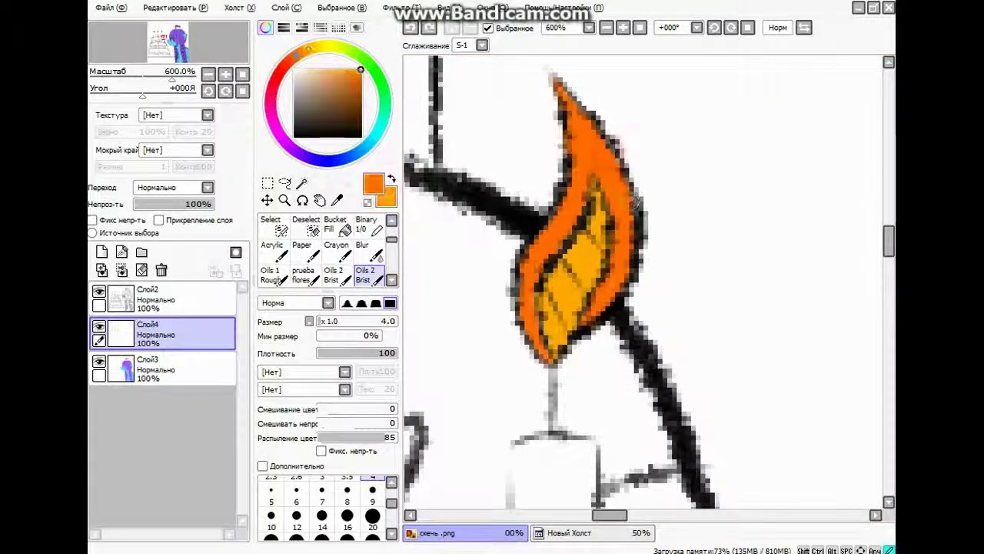
Fill the inside of the middle second-row flame with yellow-orange.
scroll(545, 142, "down", 7)
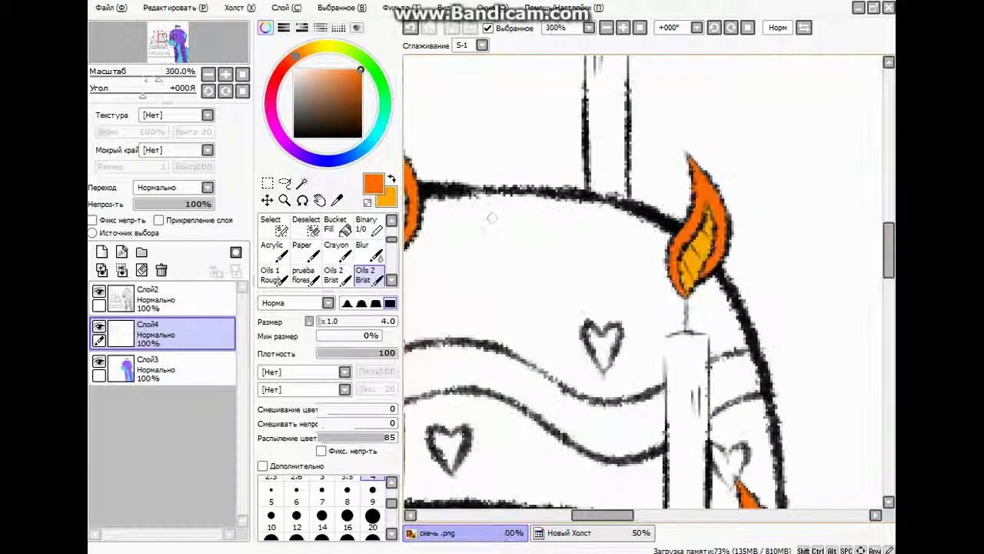
scroll(545, 142, "up", 8)
key("x")
left_click_drag(555, 123, 565, 177)
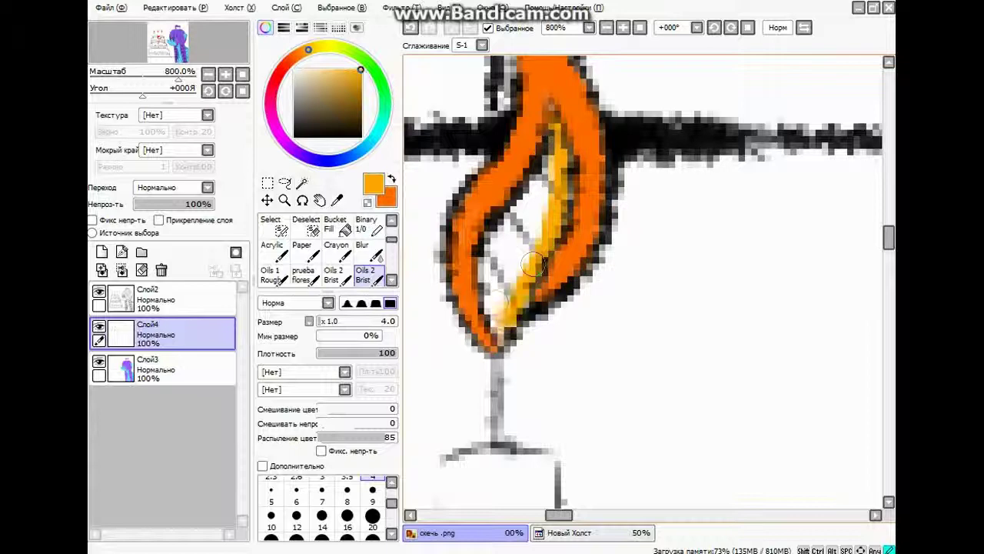
left_click_drag(496, 319, 491, 263)
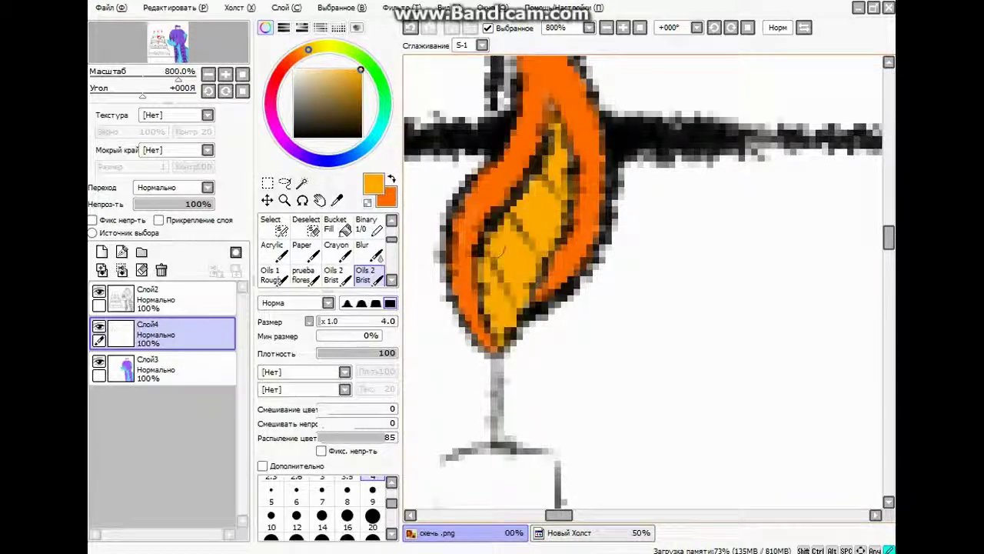
scroll(621, 88, "up", 2)
scroll(554, 166, "down", 2)
Touch up the outer part of the middle second-row flame with orange, setting the brush size to 3.
key("x")
scroll(553, 164, "down", 3)
scroll(553, 164, "up", 4)
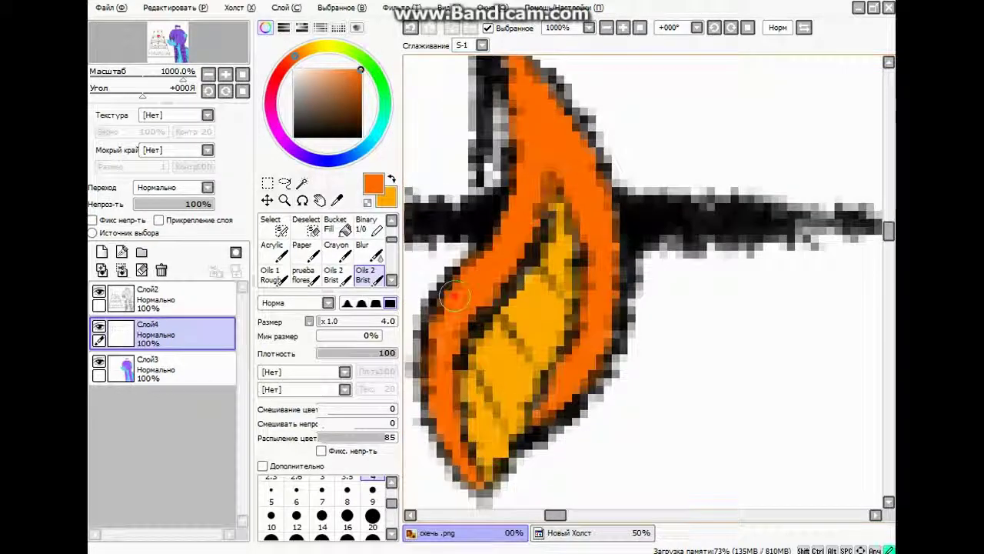
scroll(440, 395, "up", 1)
left_click(322, 478)
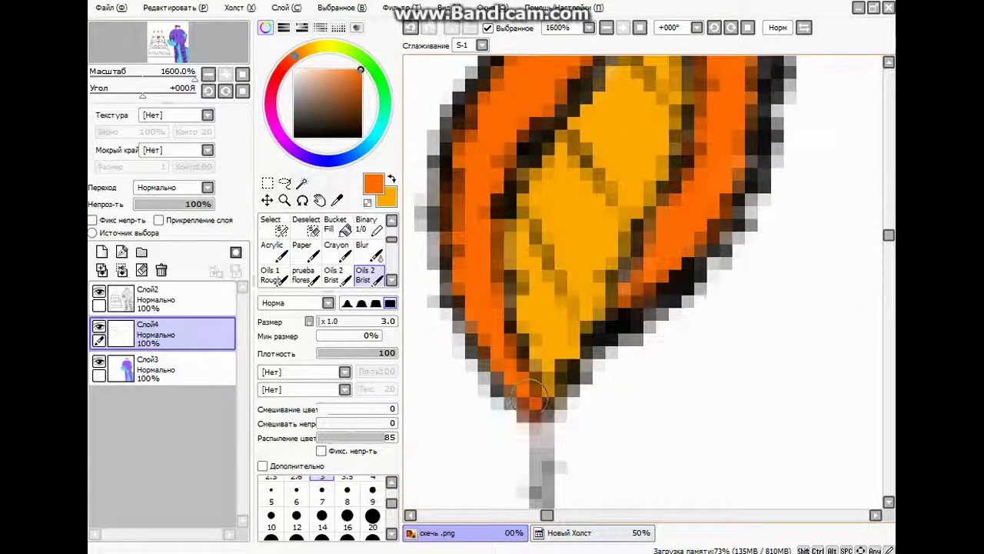
Touch up the orange edges of the leftmost second-row flame.
scroll(645, 284, "down", 6)
scroll(512, 354, "up", 7)
scroll(471, 251, "down", 1)
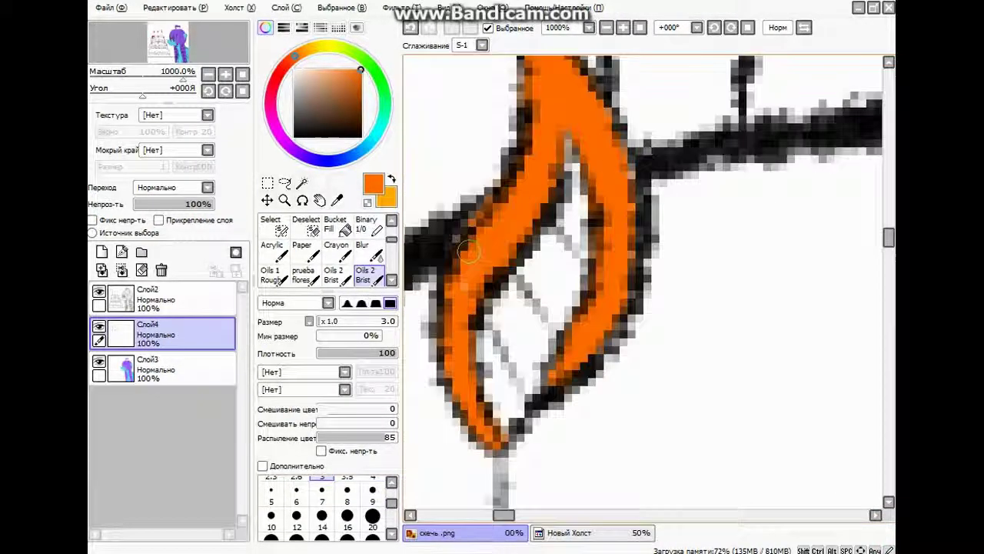
mouse_move(888, 238)
left_mouse_down()
mouse_move(888, 227)
mouse_move(888, 237)
left_mouse_up()
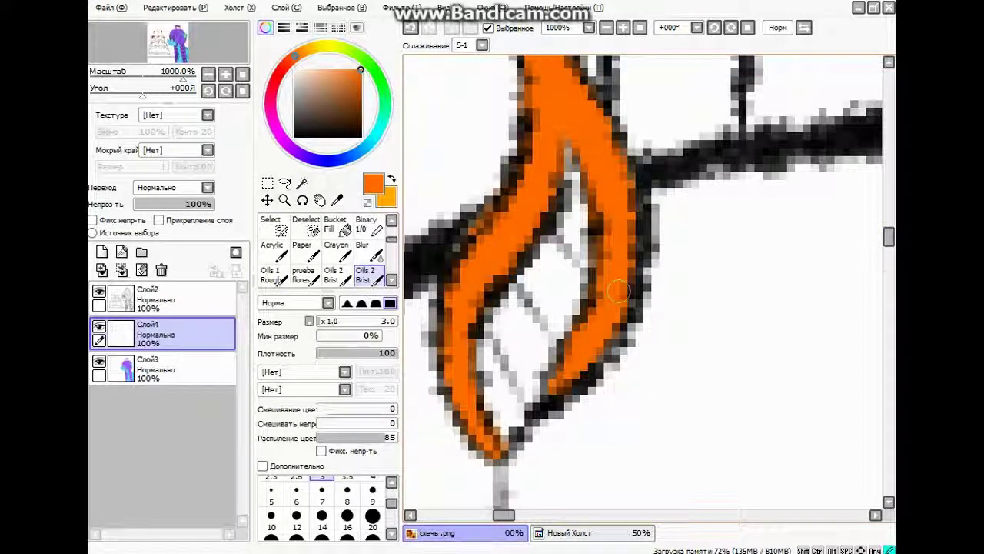
Fill the inside of the leftmost second-row flame with yellow-orange up to its narrow tip.
key("x")
left_click_drag(572, 157, 575, 202)
mouse_move(513, 396)
left_mouse_down()
mouse_move(502, 439)
mouse_move(489, 341)
left_mouse_up()
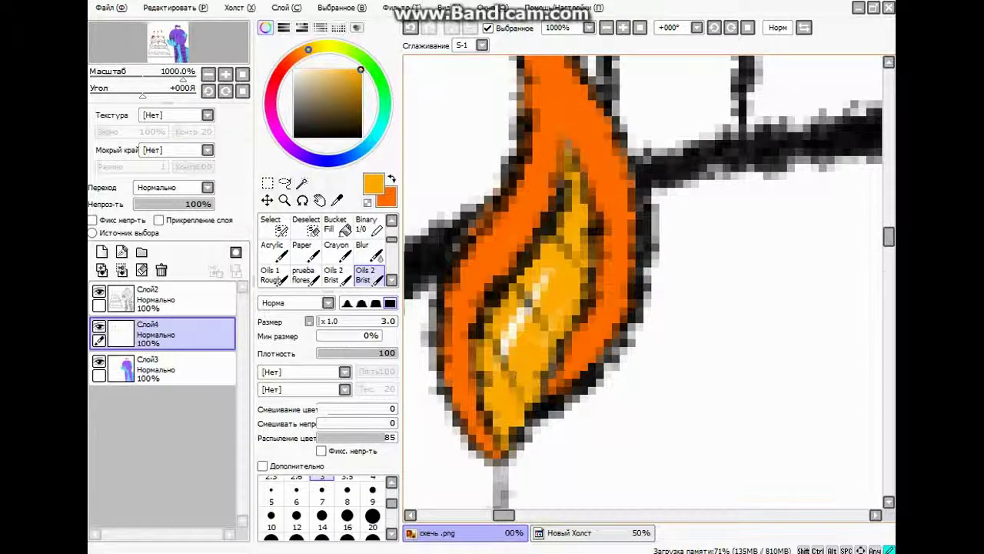
scroll(499, 359, "down", 5)
scroll(543, 160, "up", 7)
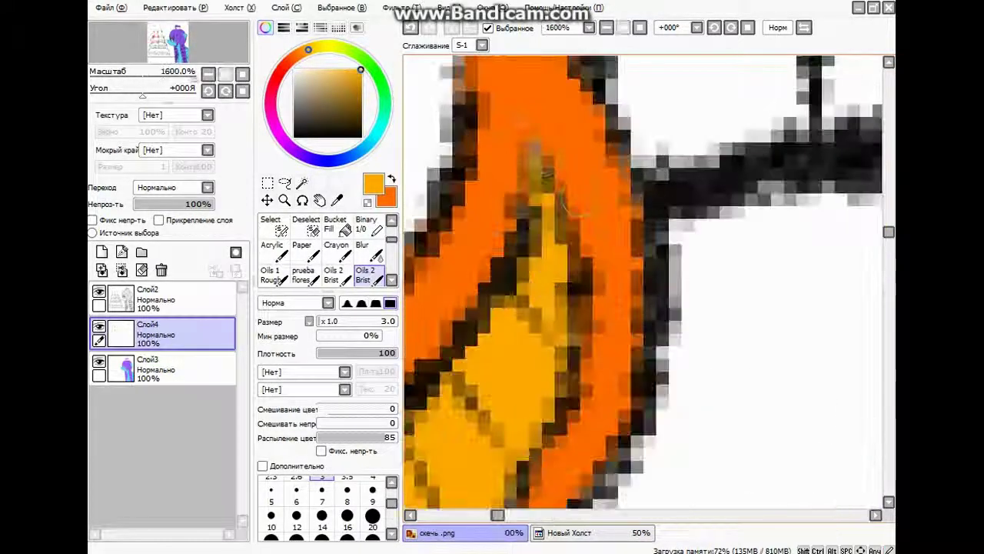
Touch up the orange outer part of the leftmost bottom-row flame and fill its inside with yellow-orange.
scroll(543, 177, "down", 6)
scroll(538, 154, "up", 3)
scroll(559, 120, "up", 3)
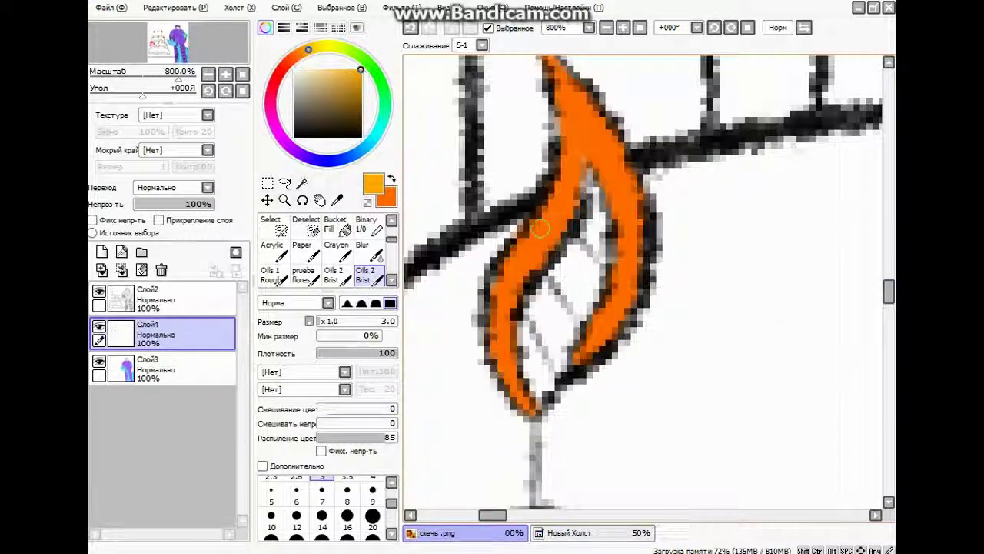
key("x")
left_click_drag(559, 121, 586, 177)
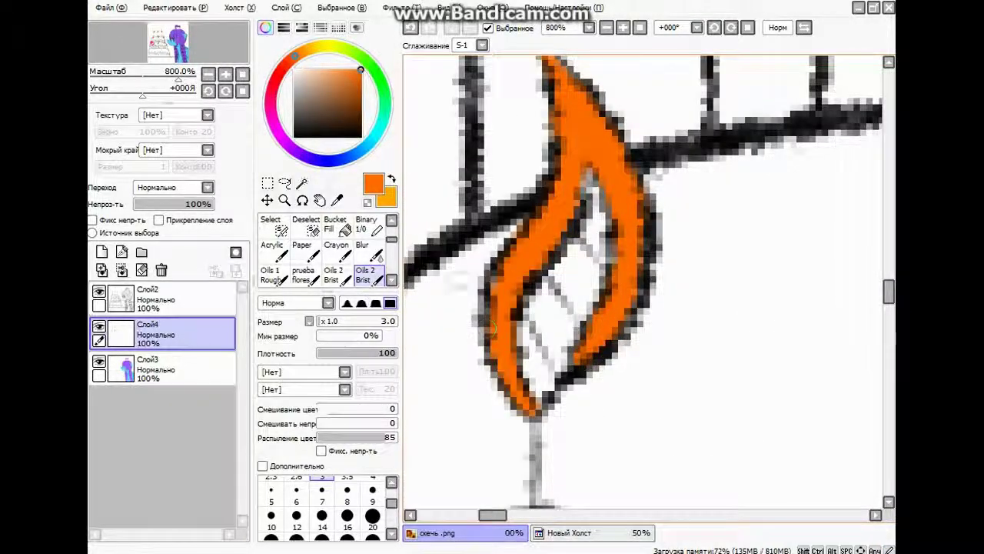
key("x")
mouse_move(588, 165)
left_mouse_down()
mouse_move(601, 294)
mouse_move(548, 382)
mouse_move(590, 217)
mouse_move(539, 361)
mouse_move(534, 339)
left_mouse_up()
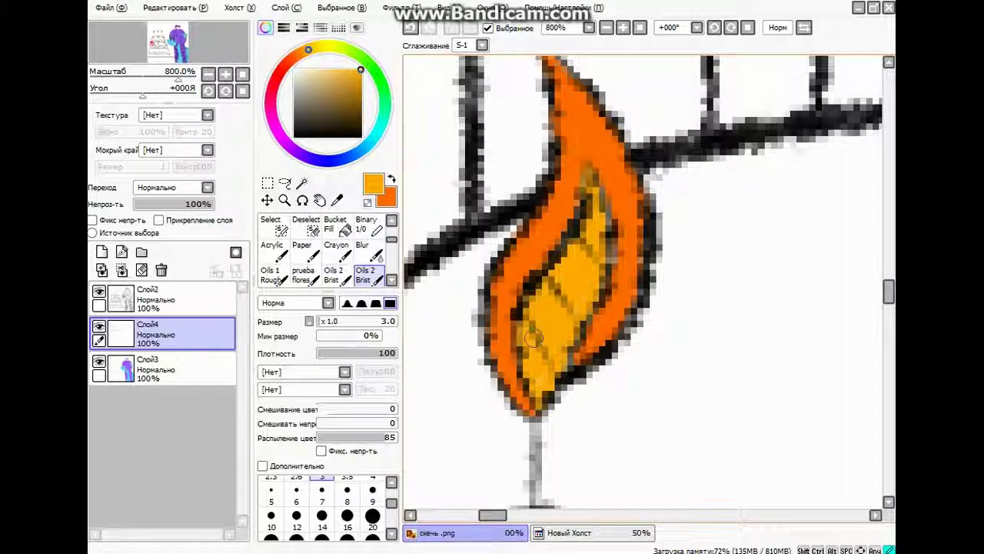
mouse_move(607, 234)
left_mouse_down()
mouse_move(594, 198)
mouse_move(565, 354)
left_mouse_up()
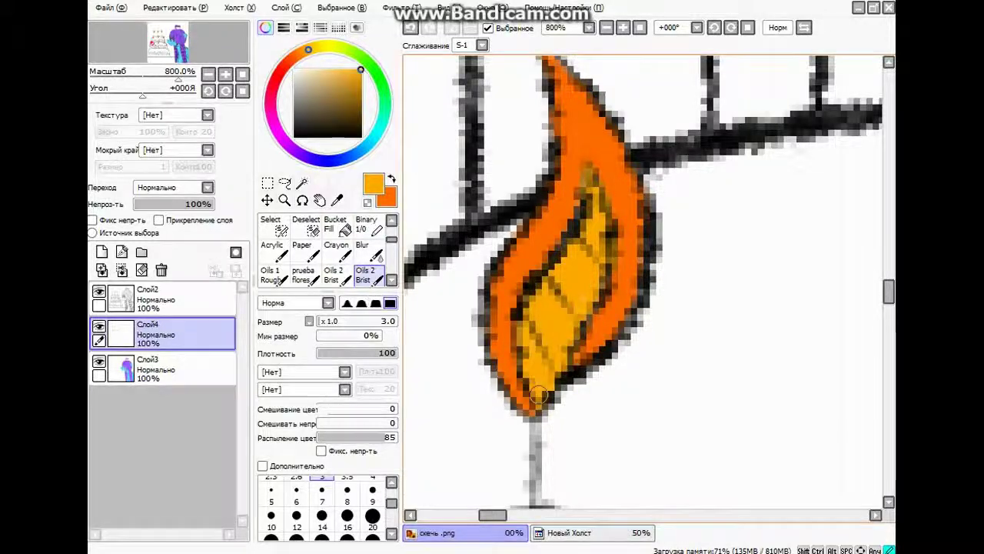
Fill the inside of the middle bottom-row flame with yellow-orange up to its narrow tip.
scroll(540, 395, "down", 6)
scroll(780, 315, "up", 7)
key("x")
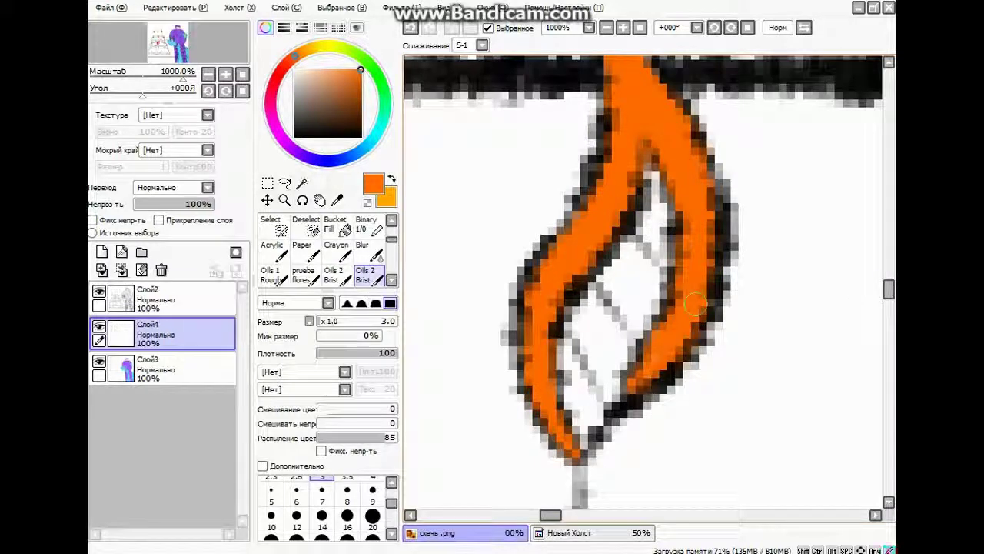
scroll(585, 161, "up", 3)
scroll(584, 161, "down", 3)
key("x")
mouse_move(650, 181)
left_mouse_down()
mouse_move(653, 265)
mouse_move(577, 454)
mouse_move(565, 397)
mouse_move(615, 338)
mouse_move(607, 307)
left_mouse_up()
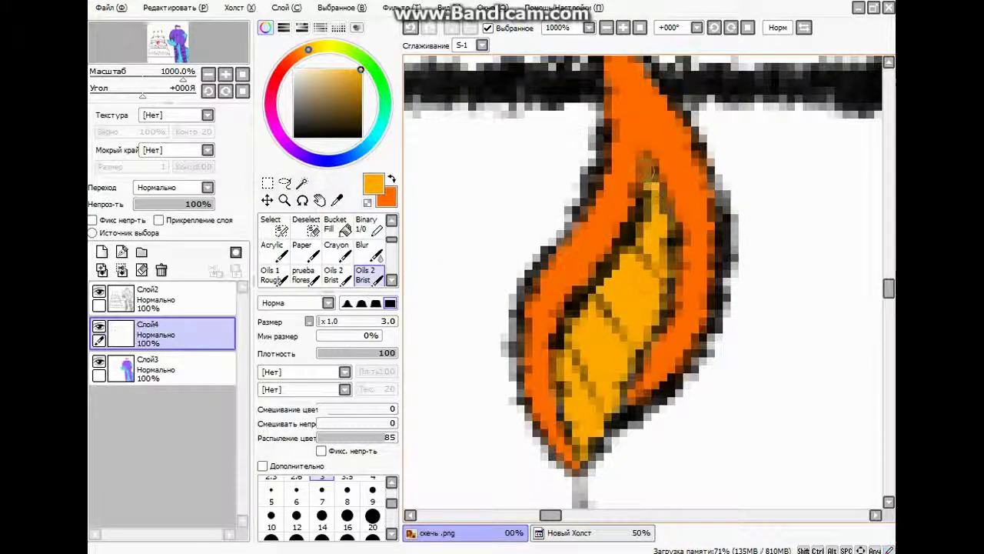
Fill the inside of the rightmost bottom-row flame with yellow-orange and touch up its orange lower edge.
scroll(645, 285, "down", 3)
scroll(646, 284, "up", 3)
mouse_move(603, 119)
left_mouse_down()
mouse_move(608, 169)
mouse_move(584, 308)
mouse_move(531, 404)
mouse_move(538, 254)
mouse_move(592, 231)
mouse_move(547, 346)
mouse_move(568, 230)
left_mouse_up()
key("x")
left_click_drag(482, 361, 523, 419)
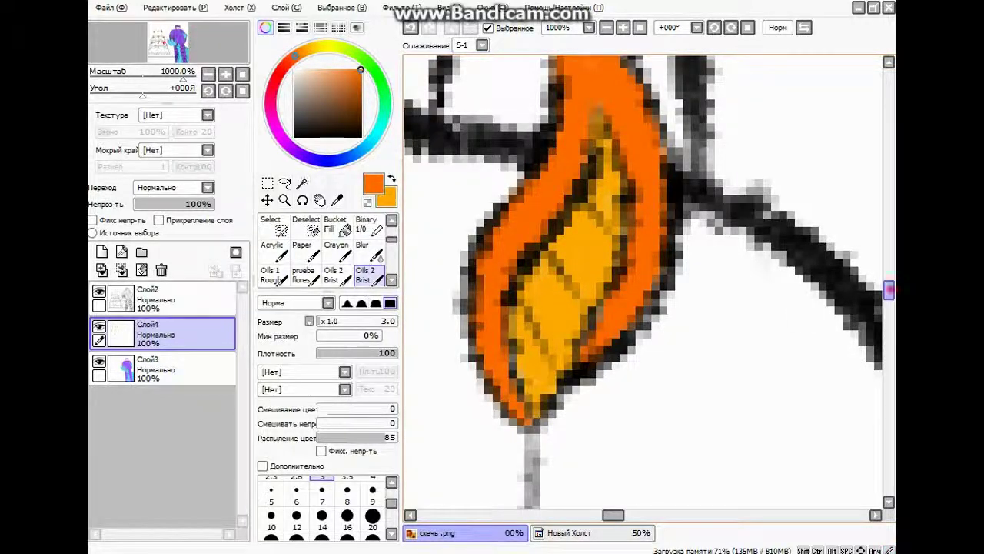
Add a new cake layer beneath the flame layer and start colouring the top tier brown with brush size 16.
scroll(645, 285, "up", 2)
scroll(645, 285, "down", 12)
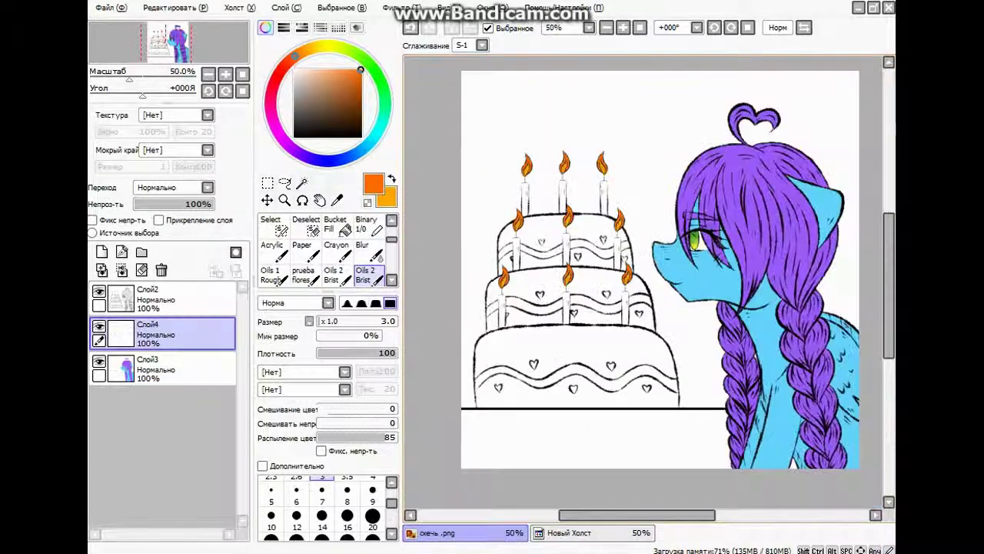
scroll(645, 285, "up", 3)
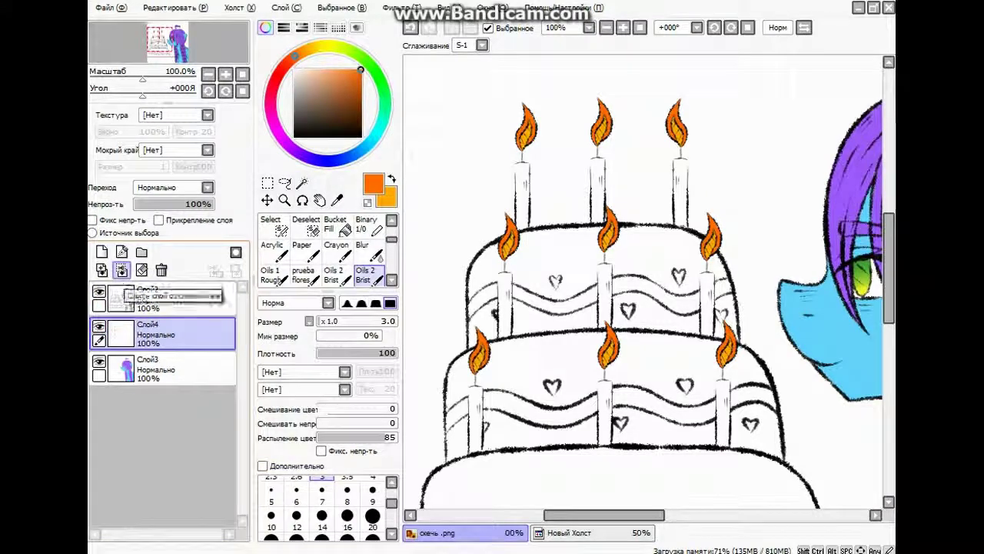
left_click(101, 252)
scroll(646, 284, "down", 2)
scroll(512, 285, "up", 4)
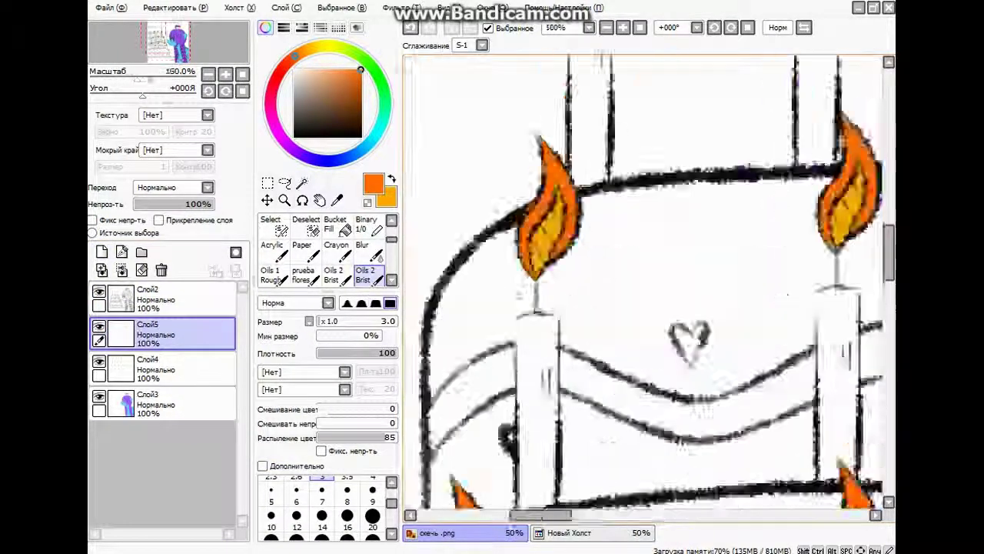
scroll(357, 487, "down", 1)
left_click(352, 490)
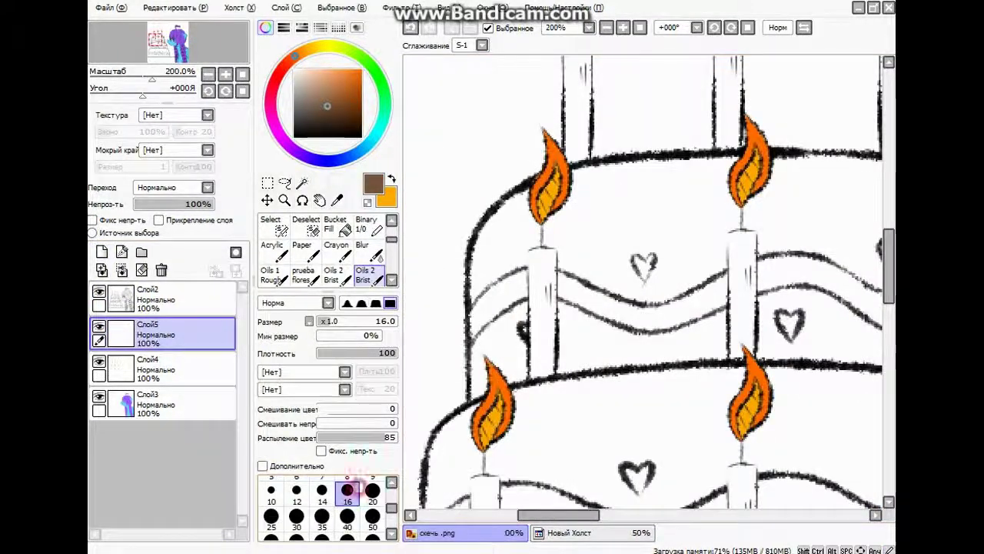
left_click_drag(517, 252, 519, 396)
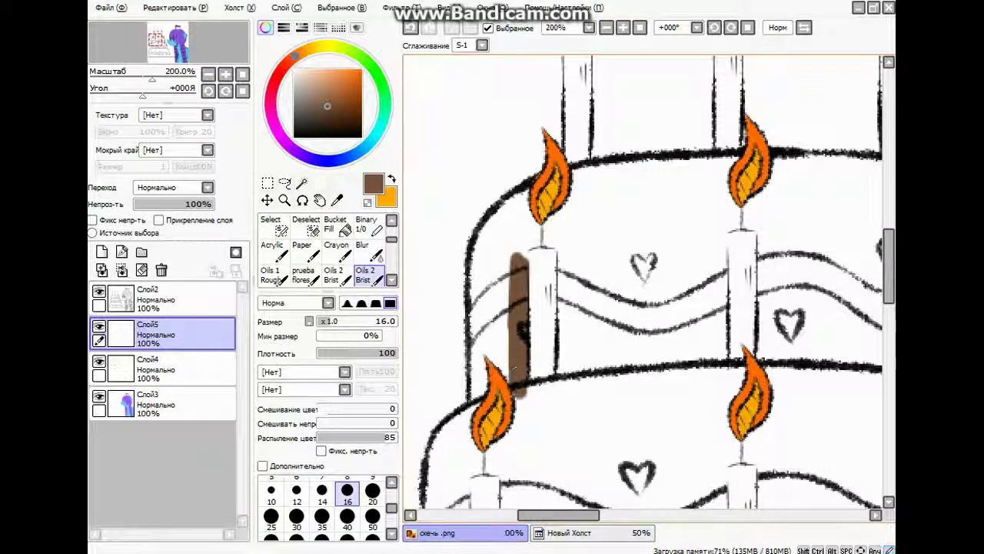
left_click_drag(153, 334, 154, 370)
Paint the left end of the top cake tier brown around the left candle and along the upper edge.
mouse_move(512, 338)
left_mouse_down()
mouse_move(484, 362)
mouse_move(477, 400)
mouse_move(472, 307)
mouse_move(475, 329)
mouse_move(495, 220)
left_mouse_up()
mouse_move(503, 265)
left_mouse_down()
mouse_move(534, 212)
mouse_move(573, 285)
mouse_move(562, 391)
left_mouse_up()
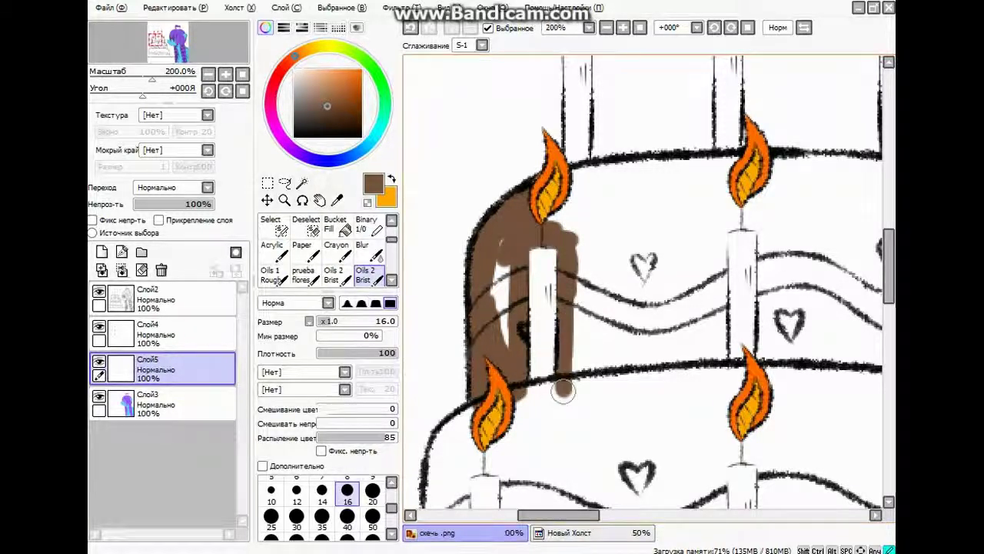
mouse_move(511, 226)
left_mouse_down()
mouse_move(509, 342)
mouse_move(438, 342)
left_mouse_up()
mouse_move(492, 209)
left_mouse_down()
mouse_move(588, 175)
mouse_move(715, 165)
mouse_move(484, 223)
mouse_move(571, 174)
left_mouse_up()
Set the brush size to 20 and paint the top tier brown between its left and middle candles.
key("bracketleft")
key("bracketleft")
key("bracketleft")
key("bracketleft")
key("bracketleft")
key("bracketleft")
key("bracketleft")
key("bracketleft")
key("bracketleft")
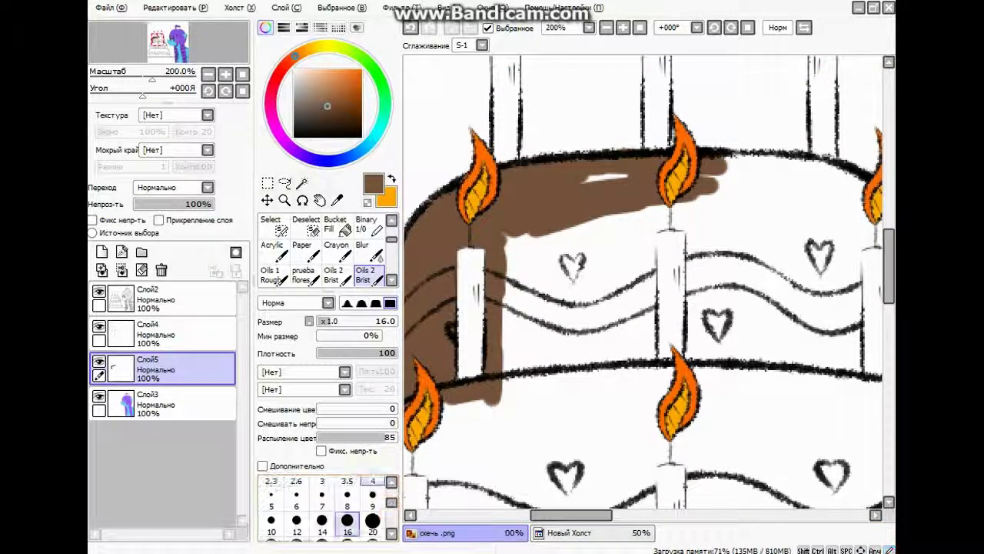
key("bracketright")
key("bracketright")
key("bracketright")
key("bracketright")
key("bracketright")
key("bracketright")
key("bracketright")
key("bracketright")
key("bracketright")
key("bracketright")
mouse_move(538, 235)
left_mouse_down()
mouse_move(527, 308)
mouse_move(500, 341)
left_mouse_up()
mouse_move(655, 196)
left_mouse_down()
mouse_move(649, 291)
mouse_move(669, 204)
mouse_move(646, 303)
mouse_move(644, 400)
left_mouse_up()
key("e")
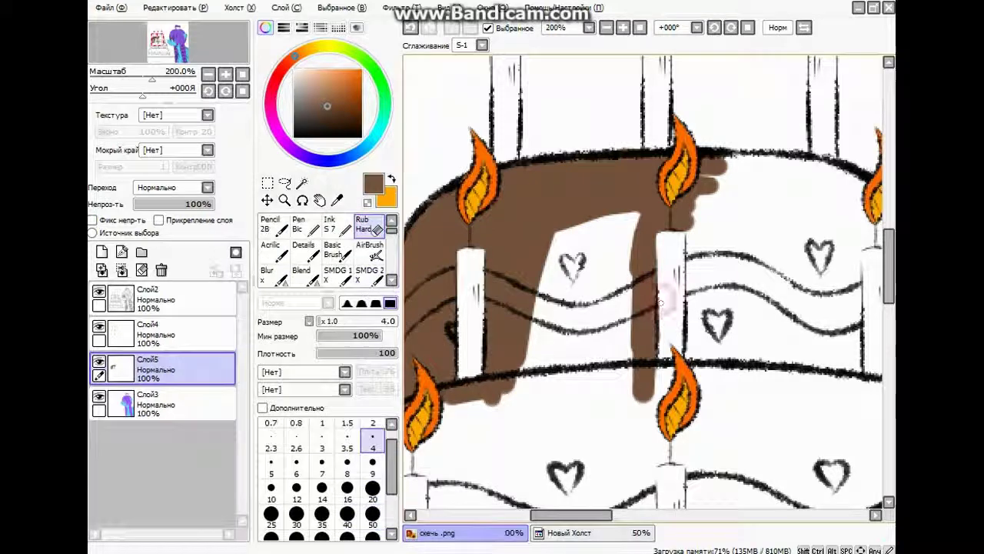
key("b")
left_click_drag(530, 376, 582, 212)
mouse_move(594, 240)
left_mouse_down()
mouse_move(619, 365)
mouse_move(488, 350)
left_mouse_up()
Paint the right part of the top tier brown around the right candle, out to the tier's outline.
mouse_move(546, 215)
left_mouse_down()
mouse_move(557, 315)
mouse_move(565, 307)
mouse_move(580, 335)
mouse_move(567, 209)
mouse_move(615, 173)
mouse_move(706, 184)
mouse_move(716, 211)
mouse_move(687, 308)
left_mouse_up()
left_click_drag(726, 342, 655, 342)
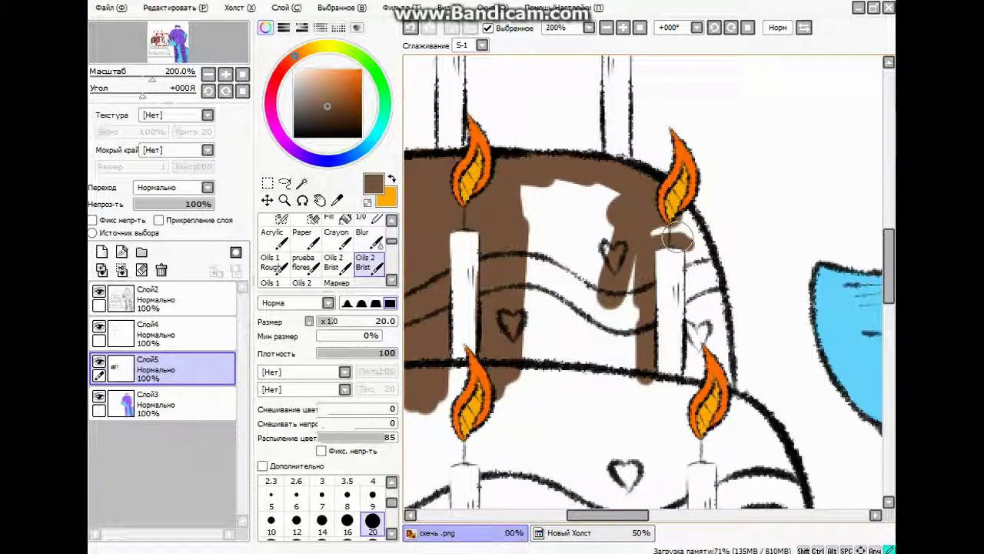
left_click_drag(685, 234, 711, 319)
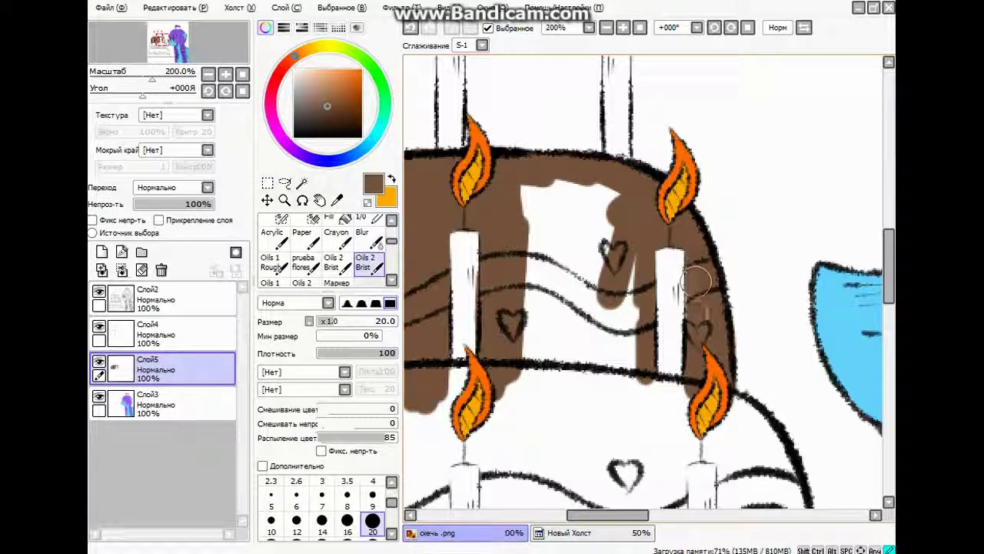
mouse_move(613, 253)
left_mouse_down()
mouse_move(612, 400)
mouse_move(539, 254)
mouse_move(576, 189)
left_mouse_up()
key("ctrl+z")
Paint the left end of the second tier brown around its left candle.
scroll(571, 268, "down", 5)
scroll(572, 268, "up", 6)
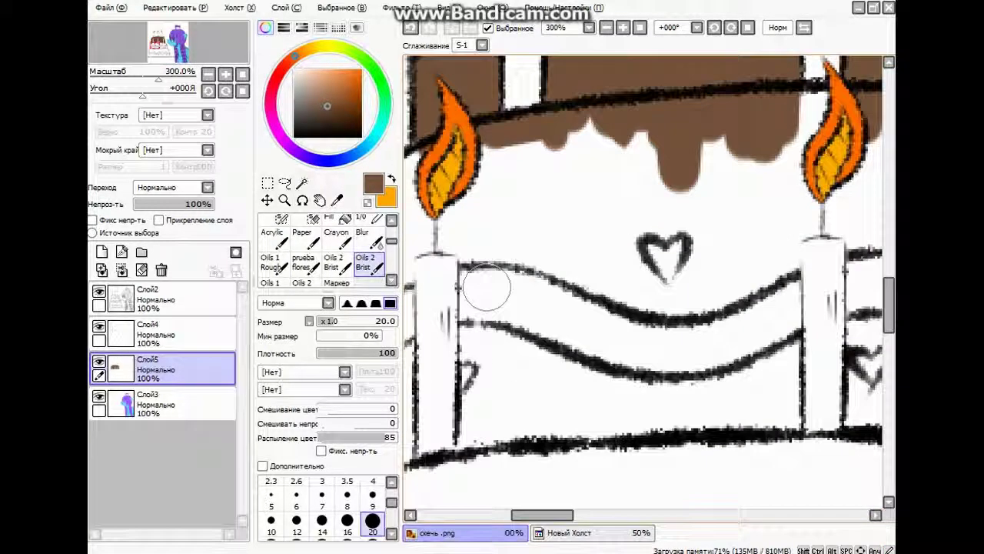
scroll(538, 231, "down", 1)
scroll(519, 184, "up", 1)
mouse_move(516, 240)
left_mouse_down()
mouse_move(526, 438)
mouse_move(538, 430)
left_mouse_up()
mouse_move(529, 198)
left_mouse_down()
mouse_move(621, 246)
mouse_move(602, 402)
mouse_move(512, 470)
left_mouse_up()
scroll(512, 430, "down", 3)
scroll(550, 229, "up", 2)
mouse_move(503, 203)
left_mouse_down()
mouse_move(474, 393)
mouse_move(510, 427)
mouse_move(601, 369)
mouse_move(560, 317)
mouse_move(571, 200)
left_mouse_up()
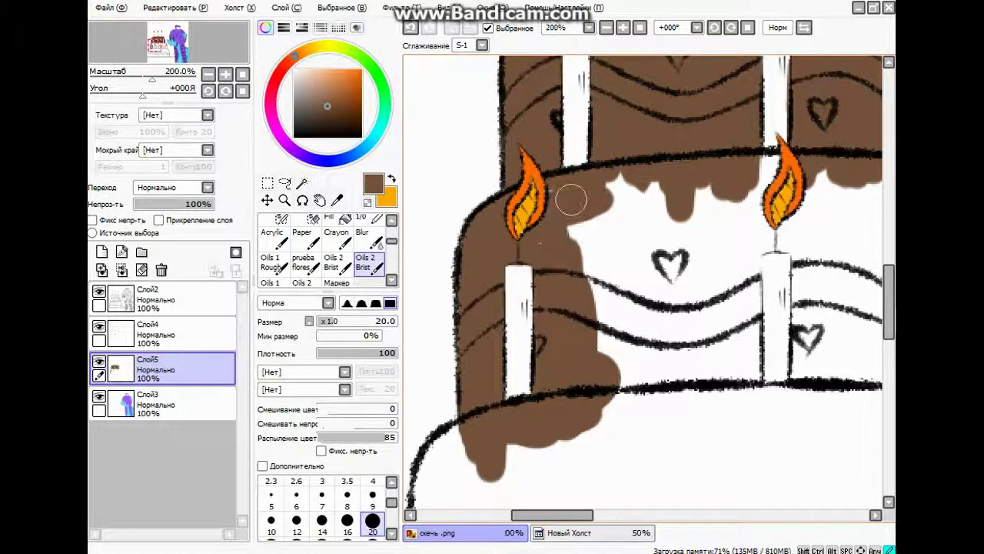
Paint the second tier brown between its left and middle candles, leaving the candles white.
mouse_move(590, 247)
left_mouse_down()
mouse_move(630, 224)
mouse_move(645, 181)
mouse_move(646, 273)
left_mouse_up()
scroll(646, 272, "right", 3)
left_click_drag(632, 335, 632, 265)
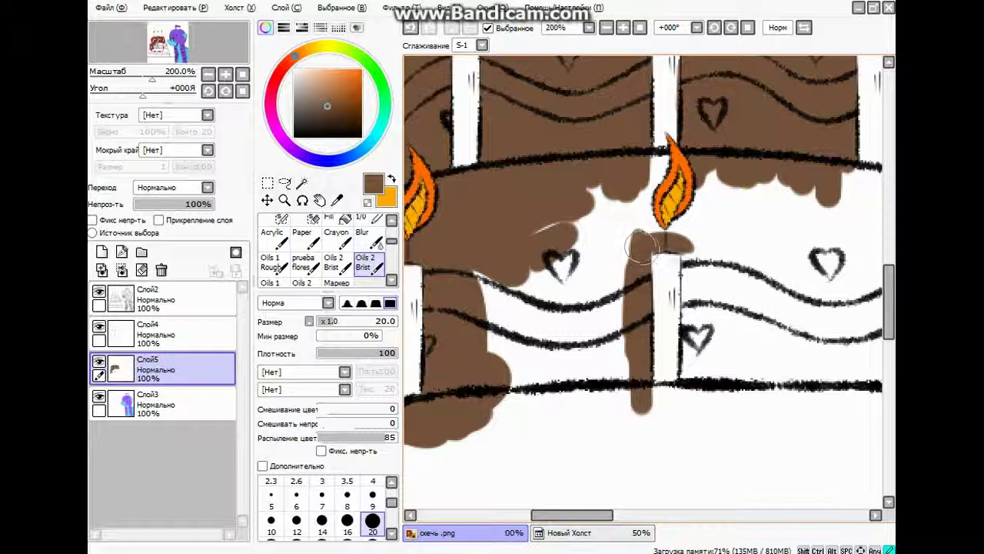
left_click_drag(646, 248, 692, 251)
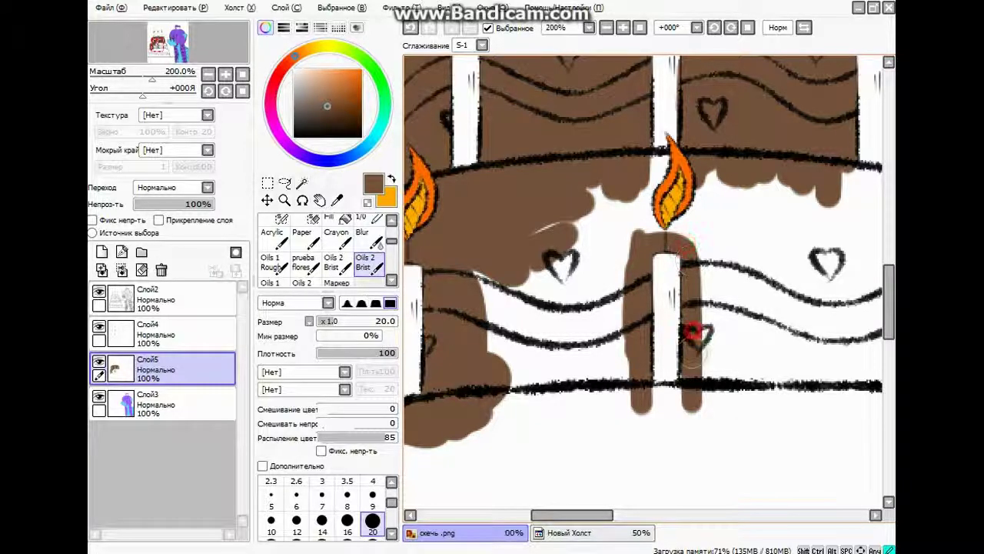
key("e")
key("b")
mouse_move(661, 166)
left_mouse_down()
mouse_move(638, 208)
mouse_move(608, 369)
mouse_move(553, 246)
mouse_move(552, 269)
left_mouse_up()
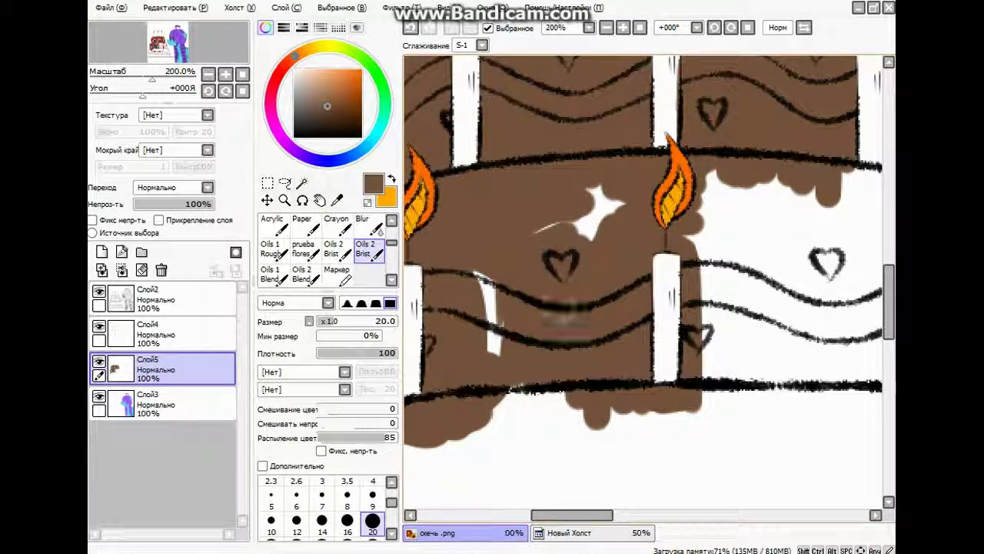
mouse_move(559, 302)
left_mouse_down()
mouse_move(492, 316)
mouse_move(505, 398)
mouse_move(573, 401)
left_mouse_up()
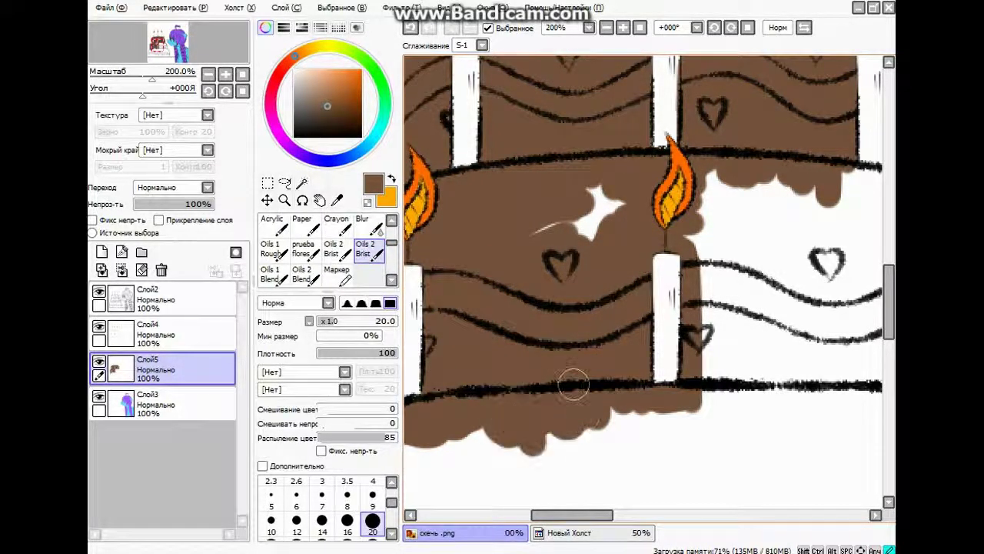
Close the remaining white gap and paint the right half of the second tier brown around its candles.
scroll(532, 232, "down", 3)
scroll(538, 254, "up", 3)
mouse_move(531, 177)
left_mouse_down()
mouse_move(538, 361)
mouse_move(554, 201)
mouse_move(692, 185)
mouse_move(568, 431)
mouse_move(592, 454)
left_mouse_up()
scroll(641, 307, "right", 2)
left_click_drag(641, 385, 640, 290)
mouse_move(645, 352)
left_mouse_down()
mouse_move(668, 246)
mouse_move(651, 251)
mouse_move(690, 277)
mouse_move(693, 259)
mouse_move(698, 415)
mouse_move(592, 405)
mouse_move(609, 408)
mouse_move(624, 366)
mouse_move(597, 362)
mouse_move(582, 242)
mouse_move(612, 227)
mouse_move(651, 235)
mouse_move(620, 281)
mouse_move(620, 265)
mouse_move(570, 250)
mouse_move(536, 256)
mouse_move(578, 374)
mouse_move(612, 430)
mouse_move(631, 400)
mouse_move(643, 419)
mouse_move(696, 405)
left_mouse_up()
left_click(410, 27)
left_click_drag(646, 514, 655, 514)
mouse_move(638, 215)
left_mouse_down()
mouse_move(676, 223)
mouse_move(658, 201)
mouse_move(680, 309)
mouse_move(709, 316)
mouse_move(719, 415)
mouse_move(665, 349)
mouse_move(674, 413)
left_mouse_up()
Set the brush size to 50 and paint the whole bottom tier of the cake brown.
scroll(674, 413, "down", 6)
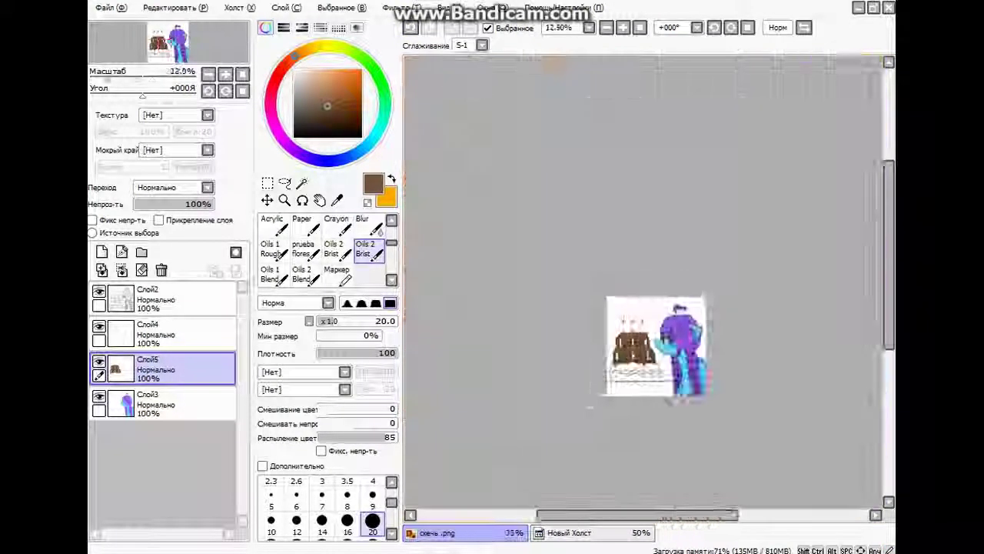
scroll(552, 337, "up", 5)
left_click_drag(391, 501, 391, 509)
left_click(372, 514)
mouse_move(593, 275)
left_mouse_down()
mouse_move(523, 323)
mouse_move(574, 375)
left_mouse_up()
left_click_drag(526, 404, 738, 401)
scroll(646, 277, "right", 2)
mouse_move(665, 223)
left_mouse_down()
mouse_move(738, 246)
mouse_move(748, 259)
mouse_move(776, 408)
mouse_move(638, 402)
mouse_move(738, 372)
mouse_move(691, 321)
left_mouse_up()
scroll(690, 321, "left", 2)
mouse_move(492, 361)
left_mouse_down()
mouse_move(599, 231)
mouse_move(814, 223)
mouse_move(581, 242)
left_mouse_up()
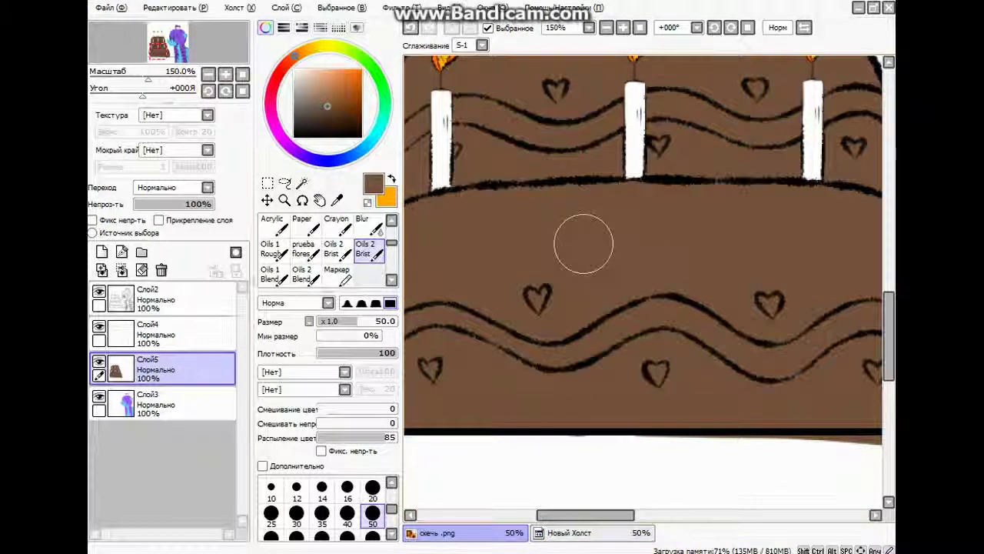
scroll(451, 252, "left", 2)
scroll(451, 253, "up", 1)
mouse_move(560, 176)
left_mouse_down()
mouse_move(507, 299)
mouse_move(505, 450)
mouse_move(505, 226)
mouse_move(492, 231)
left_mouse_up()
Erase the brown paint that spills below the table line with the hard eraser at size 20.
scroll(492, 231, "down", 4)
scroll(692, 308, "up", 2)
scroll(346, 246, "up", 2)
left_click(369, 224)
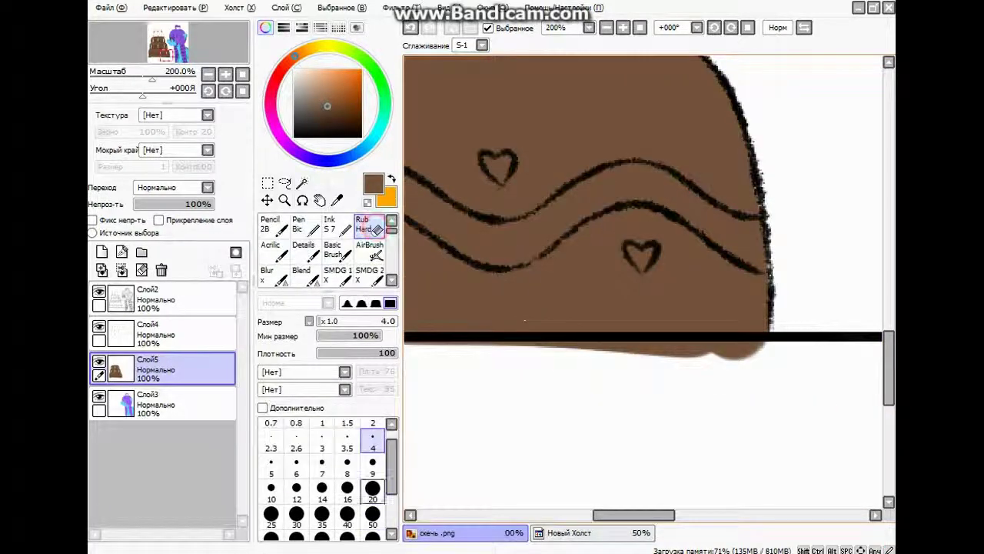
left_click_drag(469, 348, 542, 354)
scroll(727, 413, "left", 4)
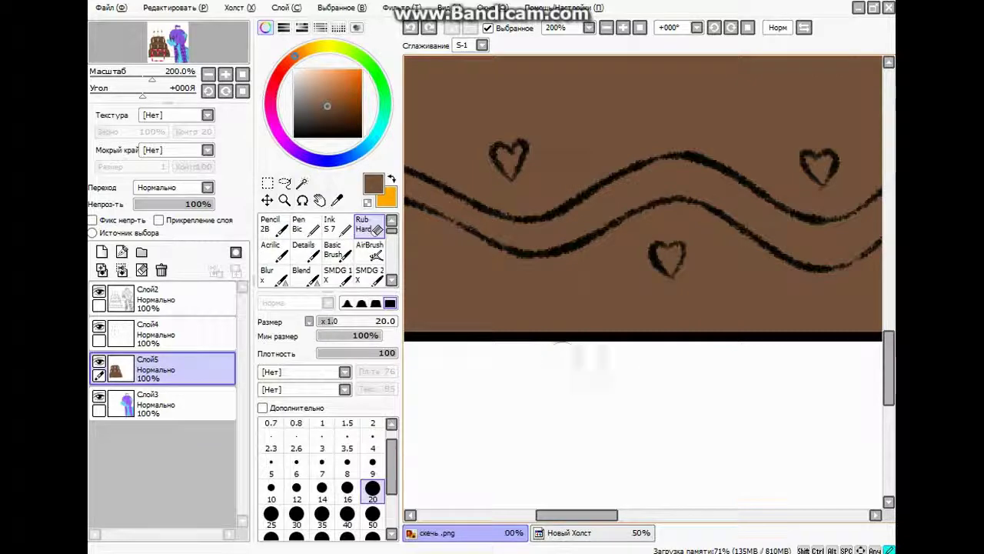
left_click_drag(604, 515, 566, 511)
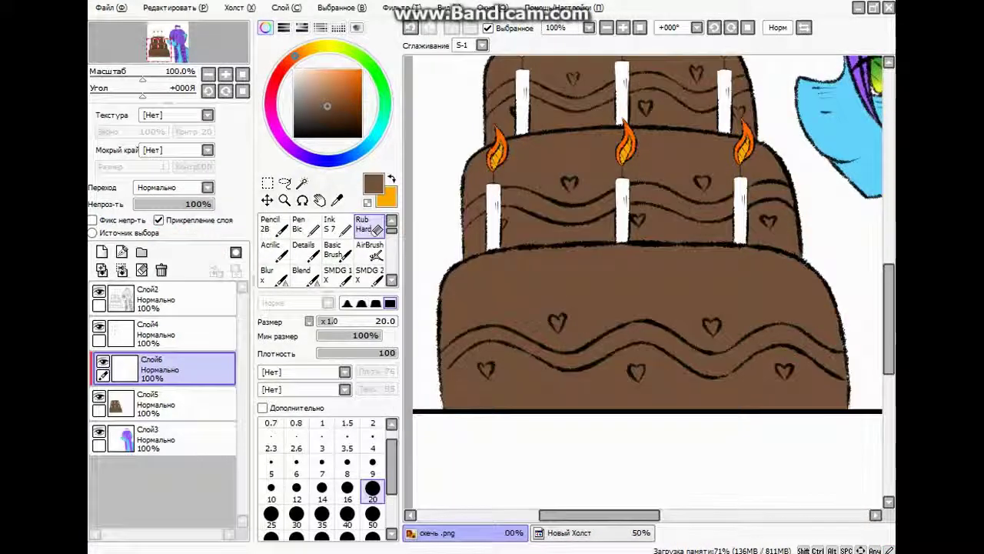
On a new layer clipped to the cake layer, fill the bottom tier's upper-left heart light pink with brush size 7.
left_click(271, 116)
scroll(559, 331, "up", 5)
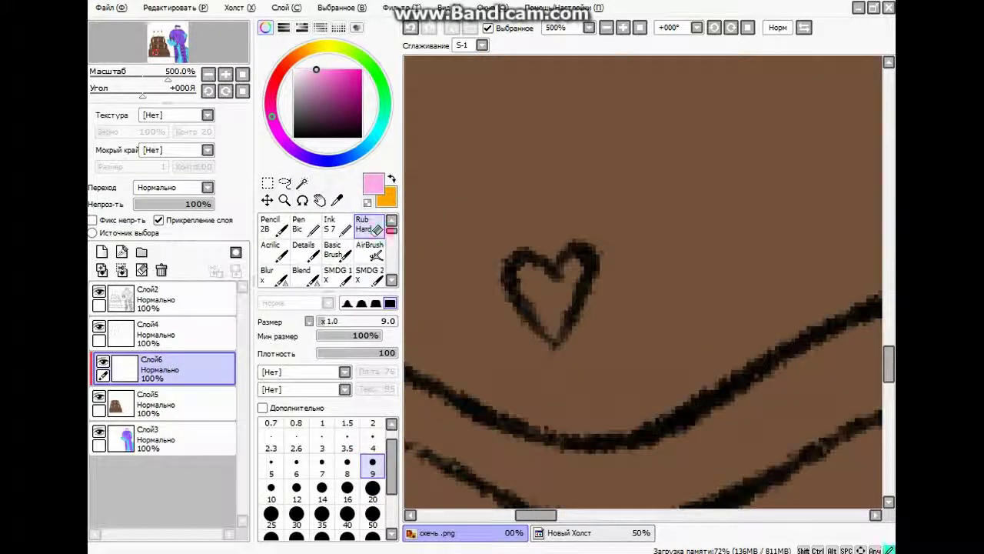
scroll(323, 246, "down", 3)
left_click(364, 228)
left_click(321, 523)
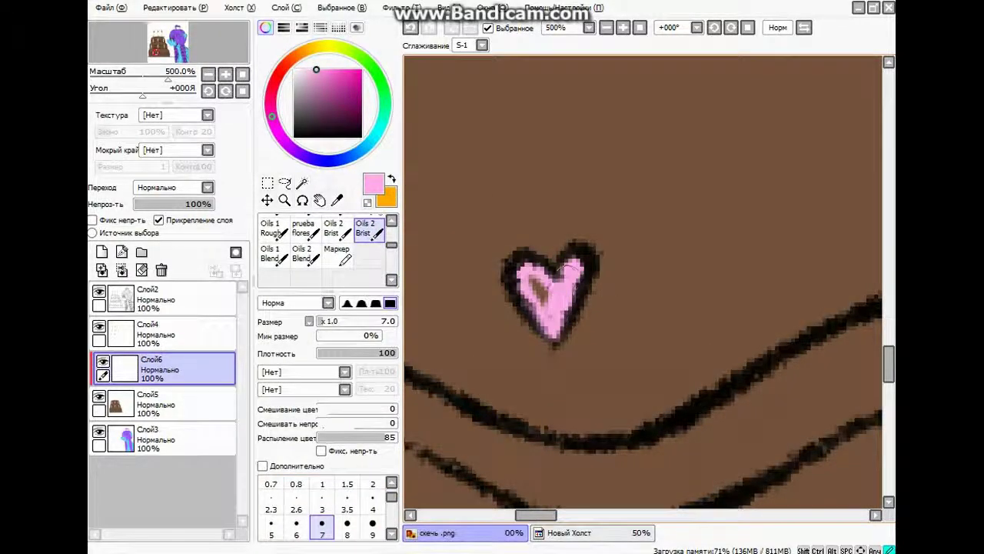
Fill the bottom tier's upper-right heart and the second tier's upper-left heart with light pink.
scroll(538, 308, "down", 6)
scroll(478, 264, "up", 7)
left_click_drag(527, 290, 557, 343)
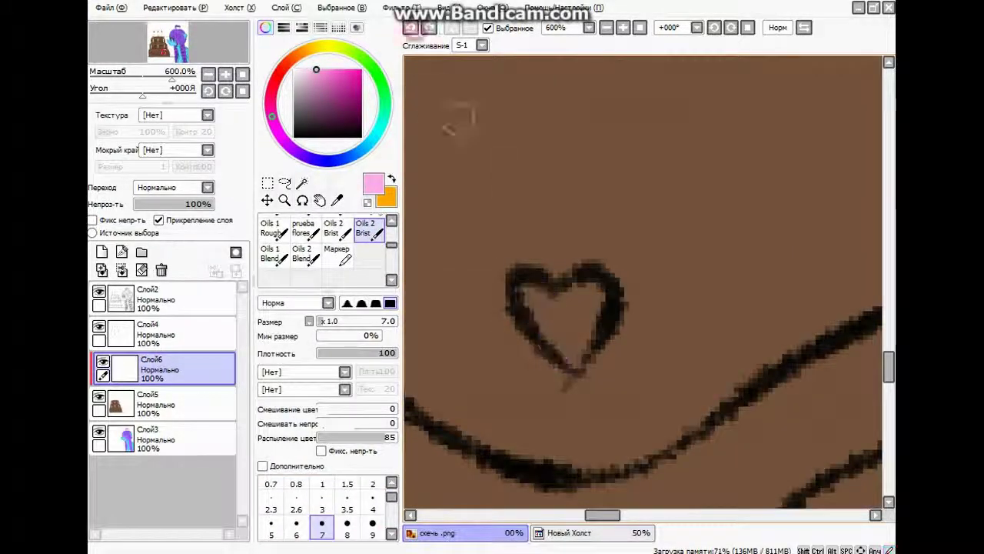
scroll(596, 291, "down", 6)
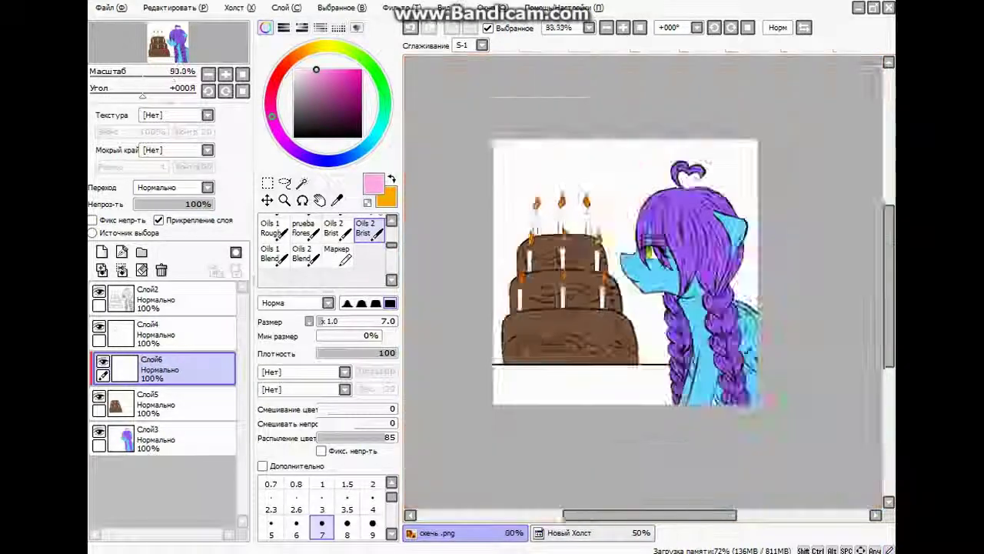
scroll(565, 254, "up", 7)
Switch to the cake's base colour layer and fill the second tier's upper-right heart with light pink.
left_click(451, 165, "alt")
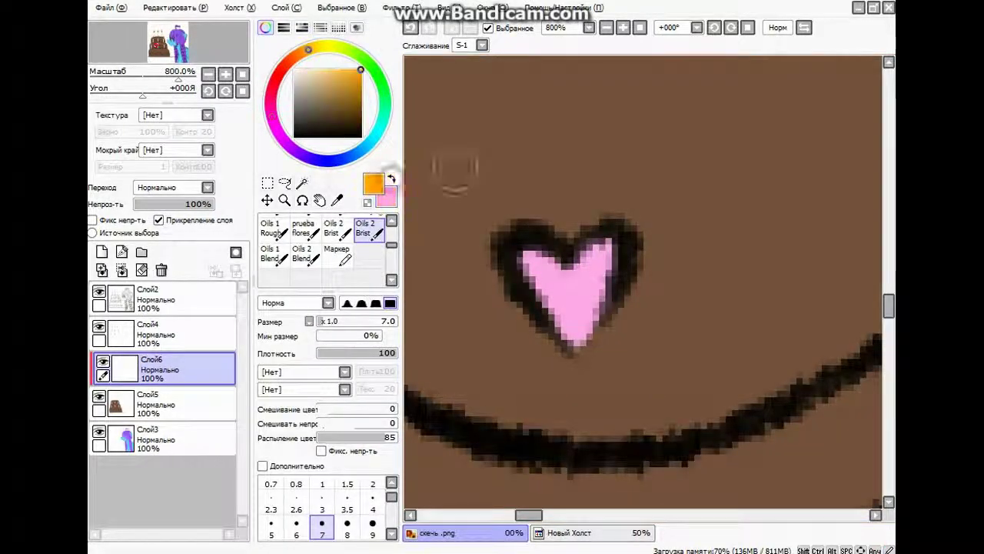
left_click(161, 403)
scroll(643, 284, "down", 4)
scroll(643, 285, "down", 4)
key("x")
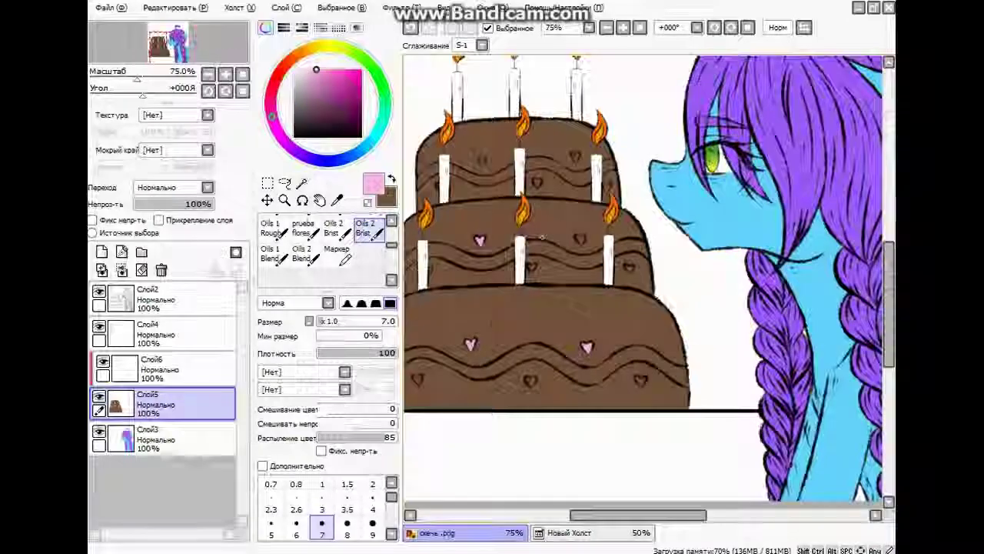
scroll(556, 249, "up", 7)
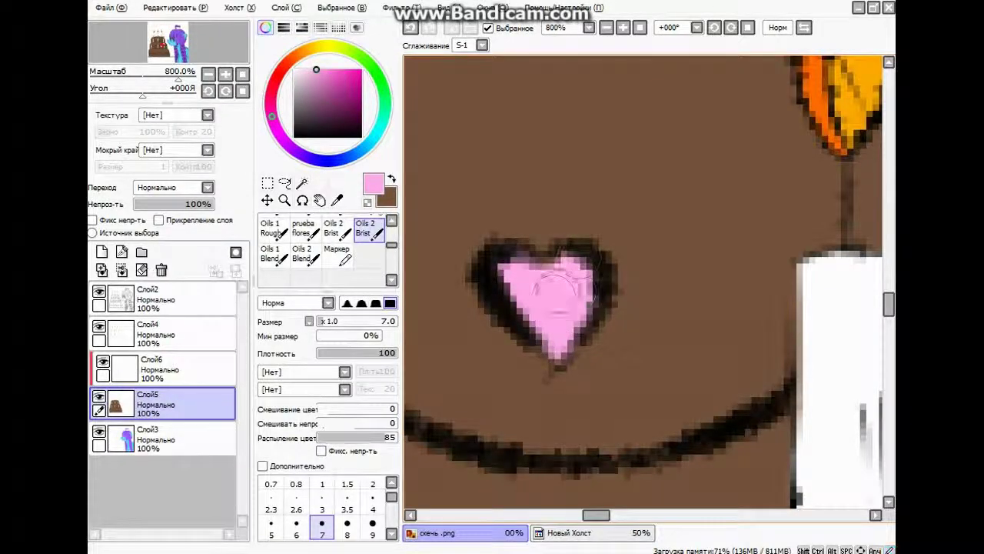
scroll(565, 280, "down", 4)
Fill the two upper hearts of the cake's top tier with light pink.
scroll(626, 204, "up", 8)
mouse_move(492, 166)
left_mouse_down()
mouse_move(523, 193)
mouse_move(567, 302)
mouse_move(584, 165)
mouse_move(565, 189)
left_mouse_up()
scroll(584, 200, "down", 4)
scroll(592, 200, "up", 9)
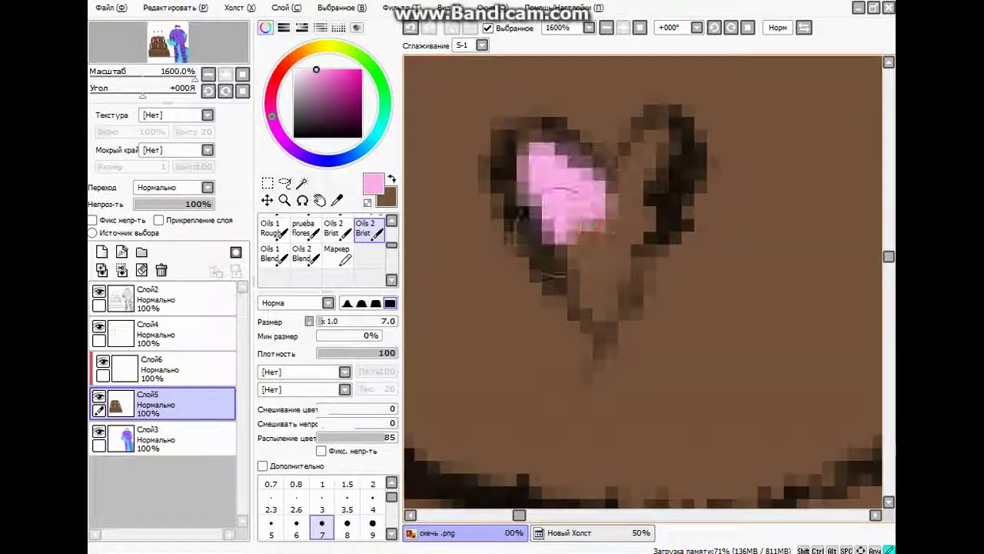
left_click_drag(569, 246, 654, 142)
scroll(642, 280, "down", 8)
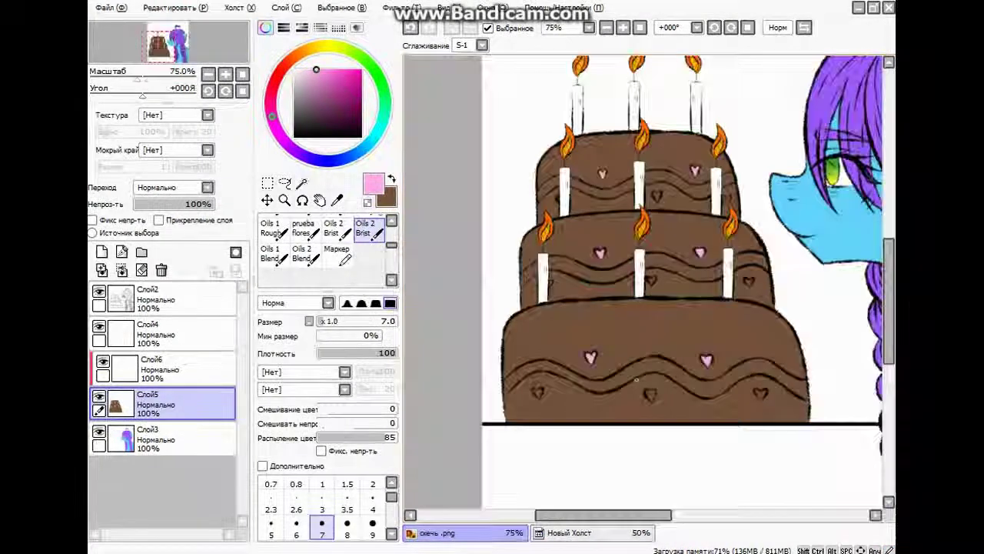
Change the paint colour to light cyan and fill the bottom tier's lower-left heart.
scroll(642, 280, "up", 3)
left_click(378, 128)
left_click(311, 75)
scroll(646, 285, "down", 3)
scroll(549, 154, "up", 8)
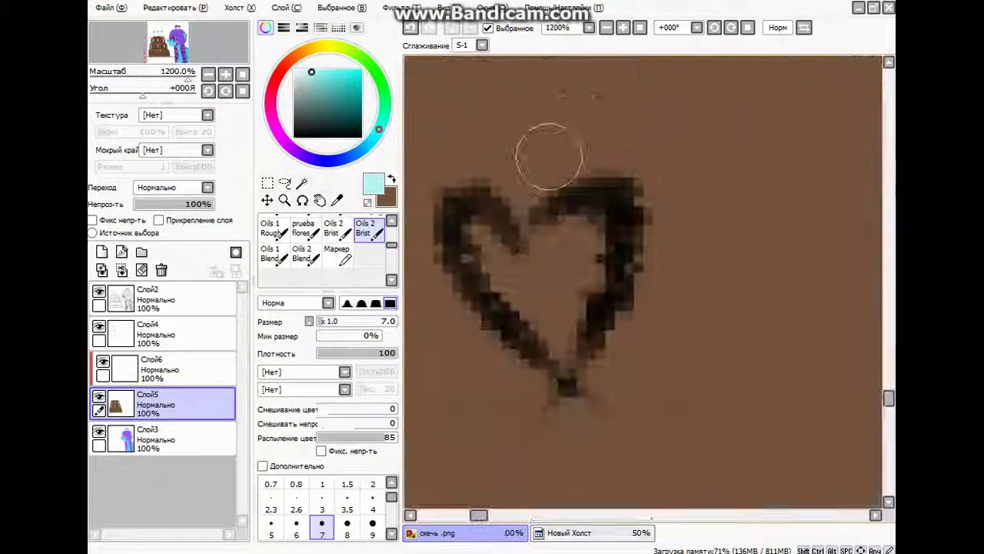
left_click_drag(473, 227, 536, 316)
scroll(602, 271, "down", 3)
scroll(501, 275, "up", 3)
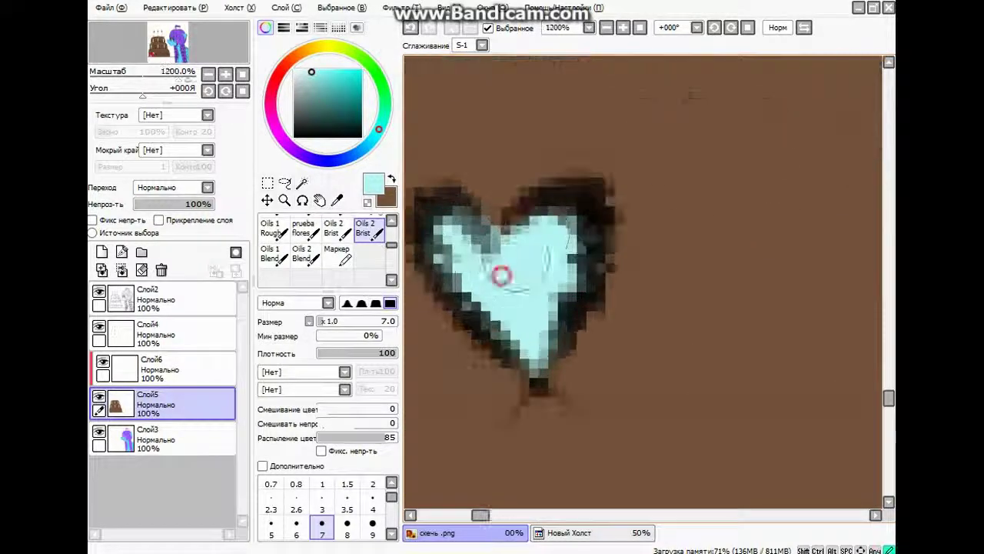
Fill the bottom tier's lower-middle heart with light cyan.
scroll(502, 274, "down", 4)
scroll(592, 285, "up", 3)
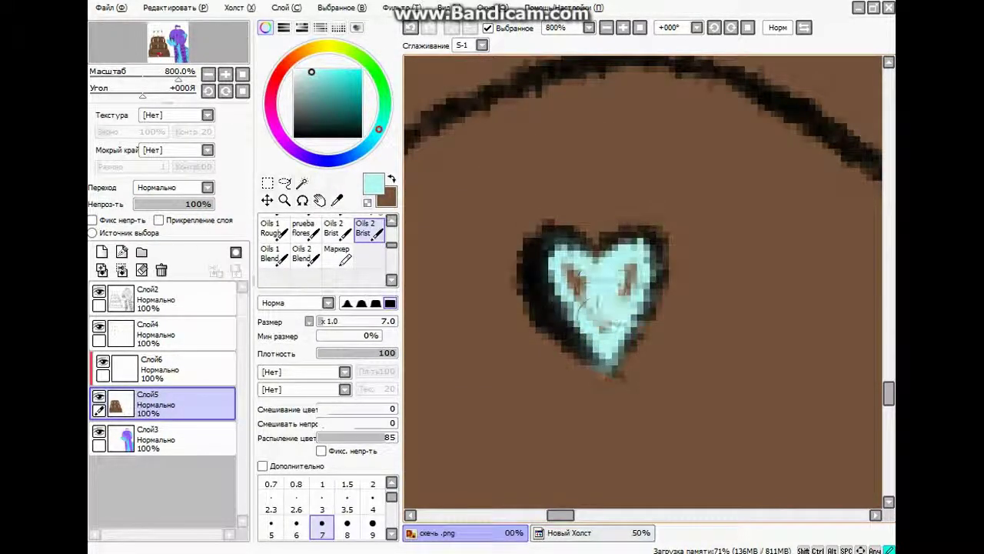
key("e")
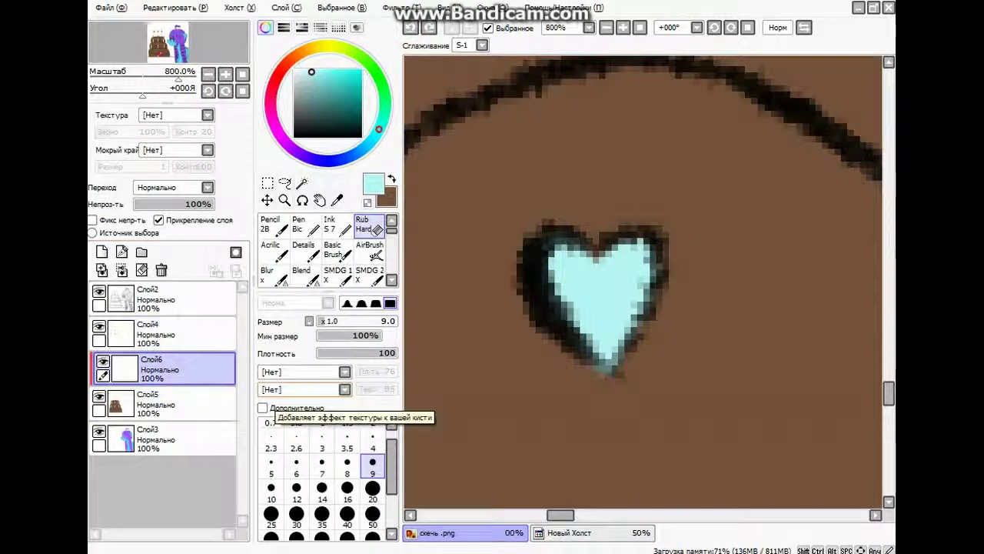
key("x")
scroll(607, 346, "up", 2)
key("b")
Fill the bottom tier's lower-right heart with light cyan on the cake's base colour layer.
scroll(625, 340, "down", 3)
key("x")
scroll(528, 325, "up", 4)
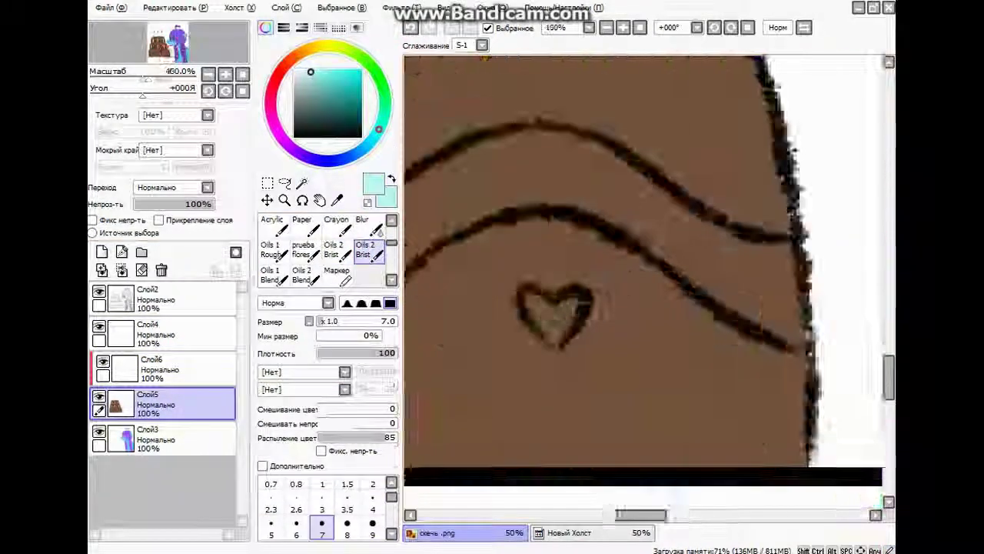
scroll(538, 323, "down", 3)
scroll(559, 288, "down", 2)
scroll(559, 288, "up", 4)
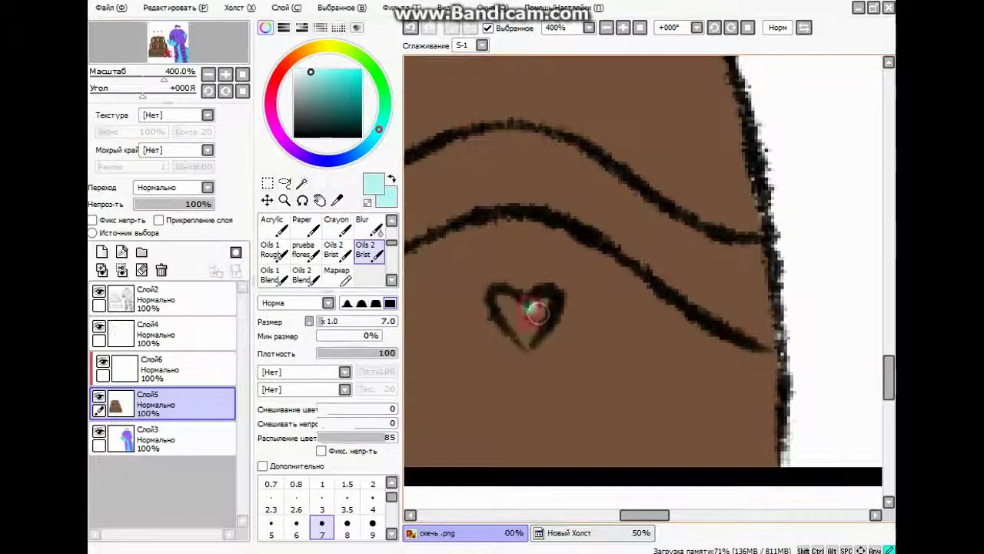
scroll(535, 338, "up", 2)
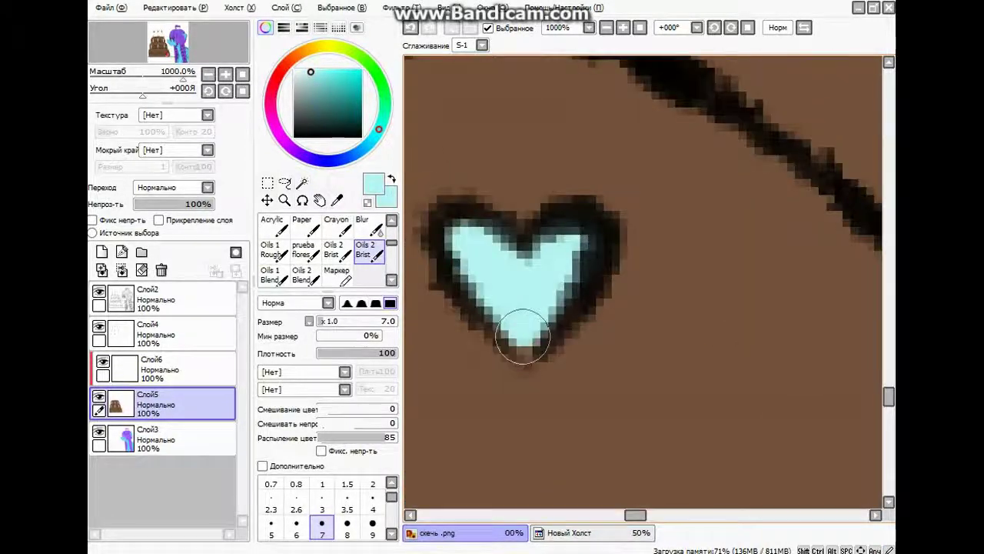
Touch up the gaps along the side outlines of the cake's three tiers with brown.
left_click(391, 179)
scroll(595, 270, "down", 2)
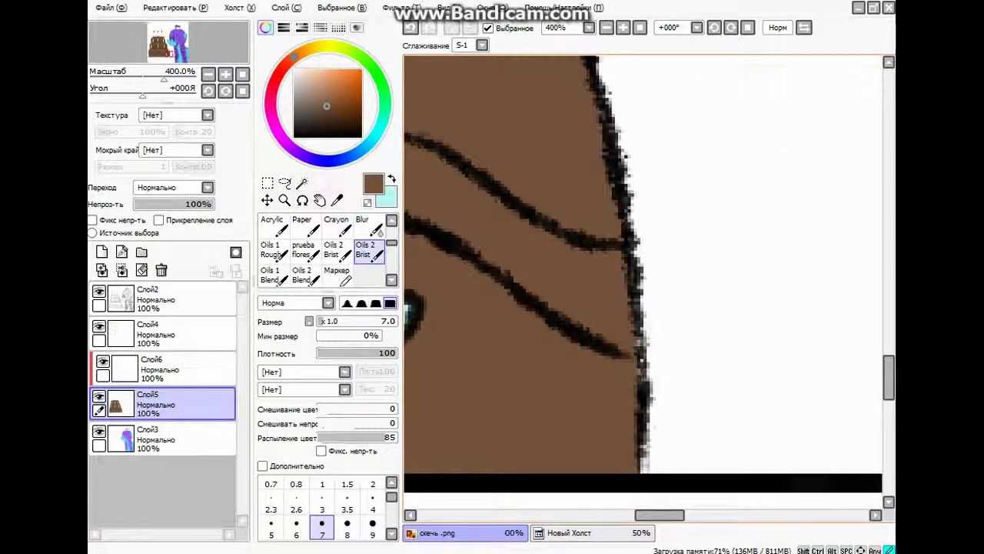
scroll(633, 343, "up", 3)
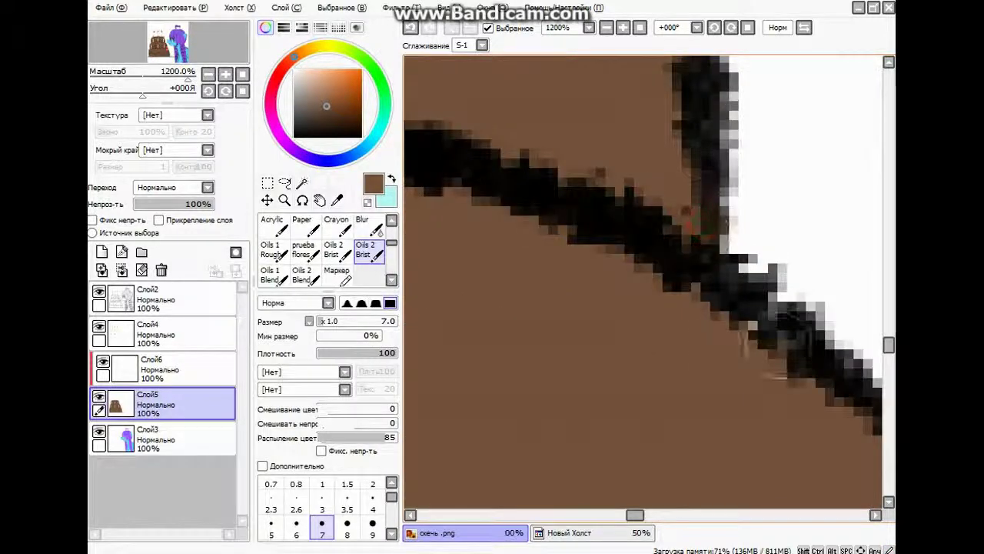
scroll(764, 316, "down", 3)
scroll(525, 338, "up", 2)
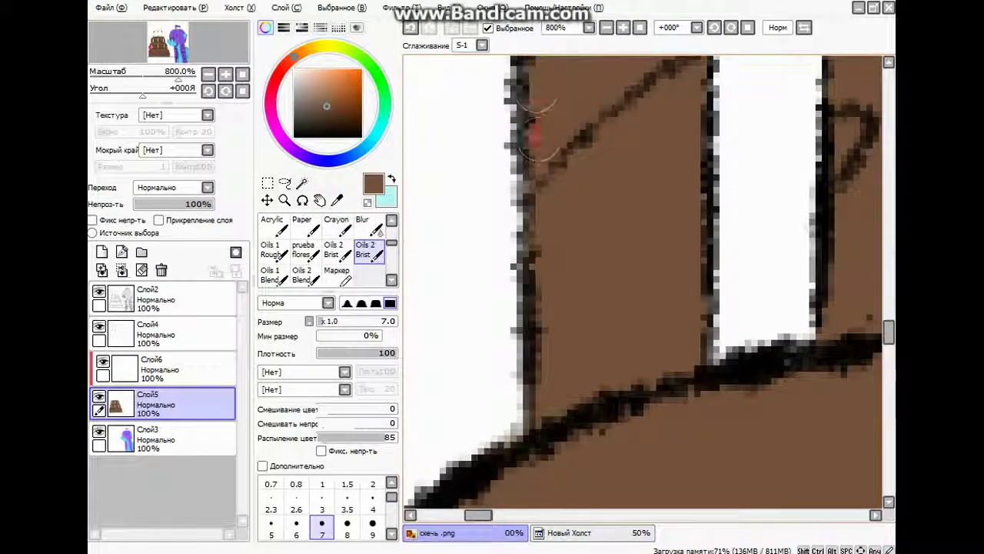
scroll(542, 188, "down", 3)
scroll(528, 318, "up", 3)
scroll(527, 318, "down", 2)
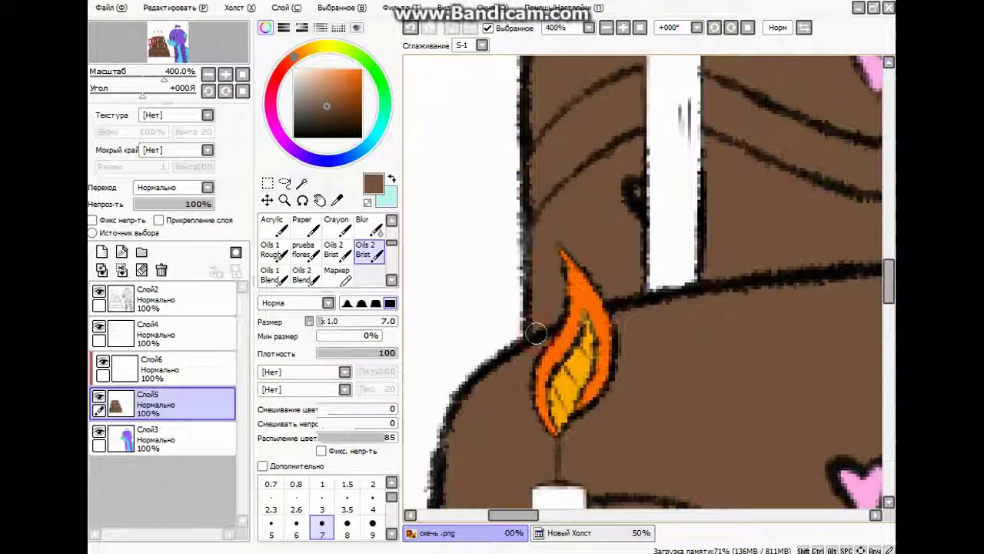
left_click_drag(679, 328, 805, 307)
scroll(805, 307, "down", 3)
scroll(747, 318, "up", 3)
Sample the light cyan again and fill the lower hearts of the cake's second tier.
left_click(746, 319, "alt")
scroll(746, 318, "down", 3)
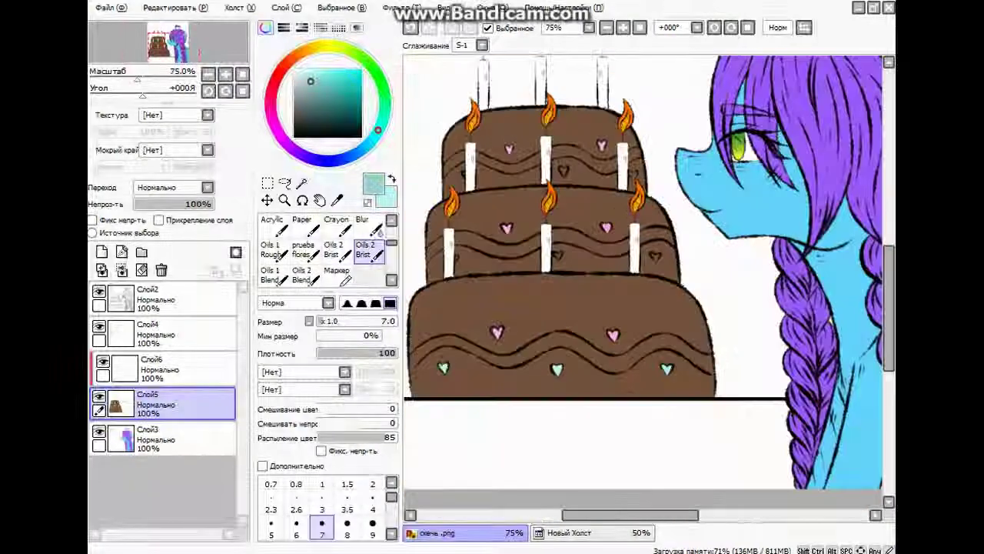
scroll(512, 262, "up", 4)
scroll(512, 261, "up", 2)
scroll(538, 297, "down", 3)
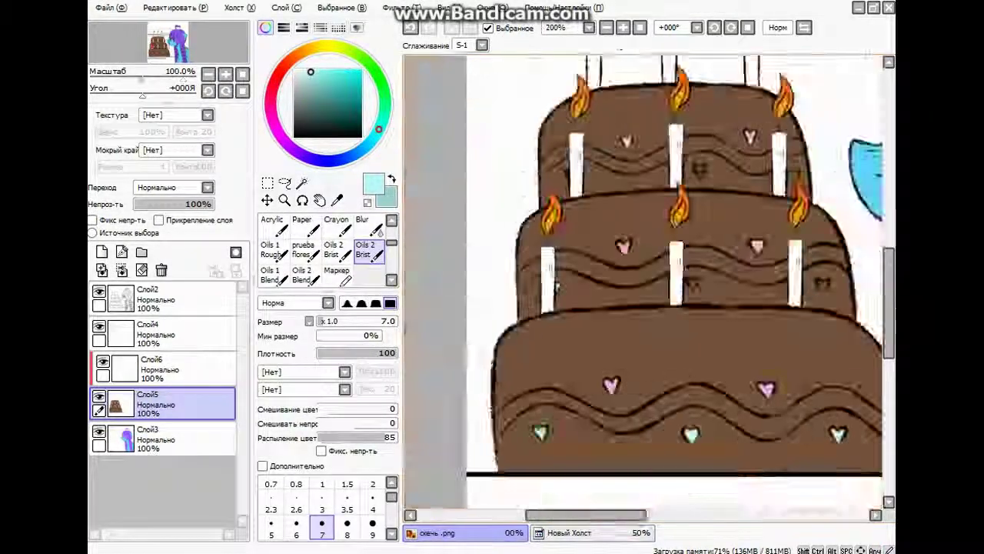
scroll(573, 186, "up", 3)
scroll(545, 179, "right", 3)
mouse_move(661, 323)
left_mouse_down()
mouse_move(699, 346)
mouse_move(675, 334)
left_mouse_up()
scroll(643, 306, "down", 3)
Fill the lower hearts of the cake's top tier with light cyan.
scroll(626, 242, "up", 4)
left_click_drag(630, 238, 603, 339)
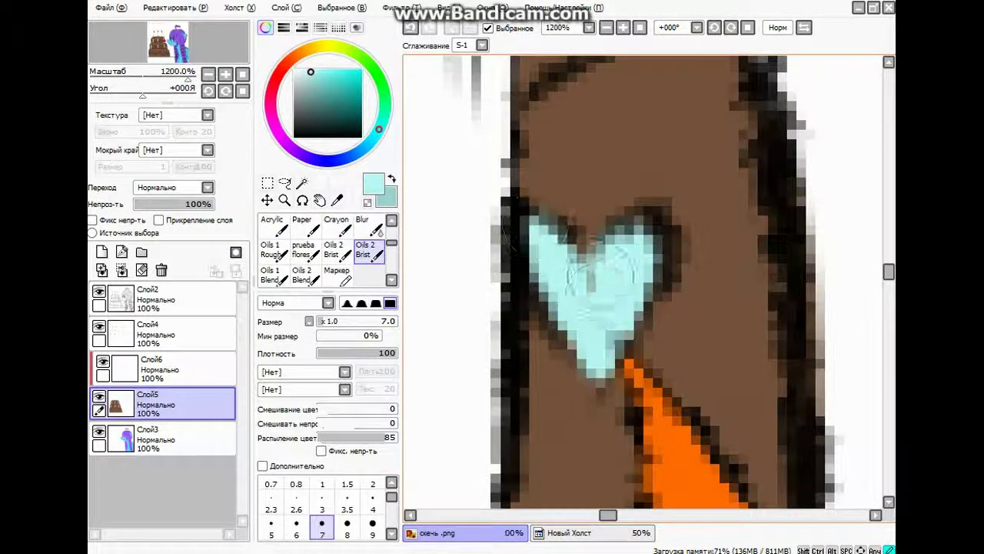
scroll(636, 268, "down", 3)
scroll(600, 254, "left", 2)
scroll(557, 239, "up", 3)
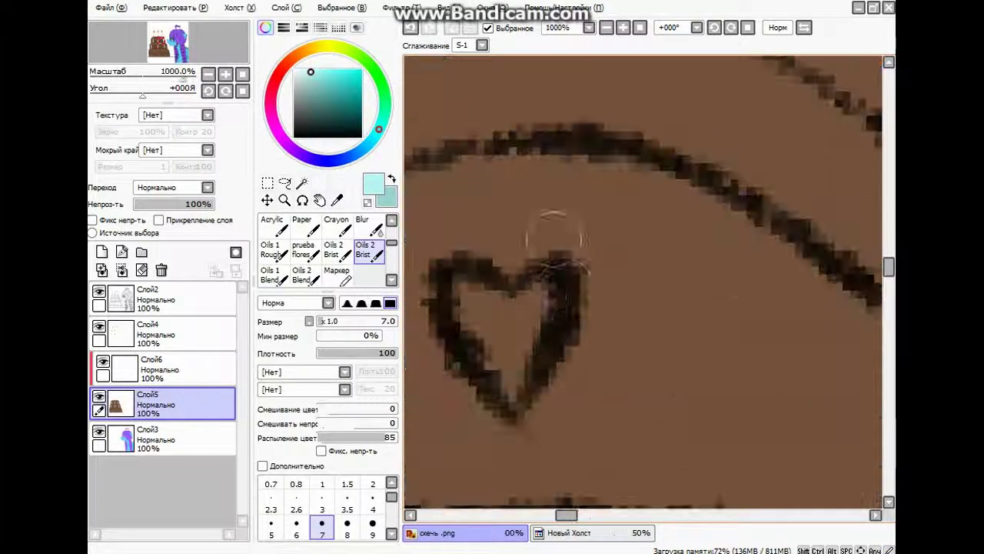
scroll(507, 294, "down", 7)
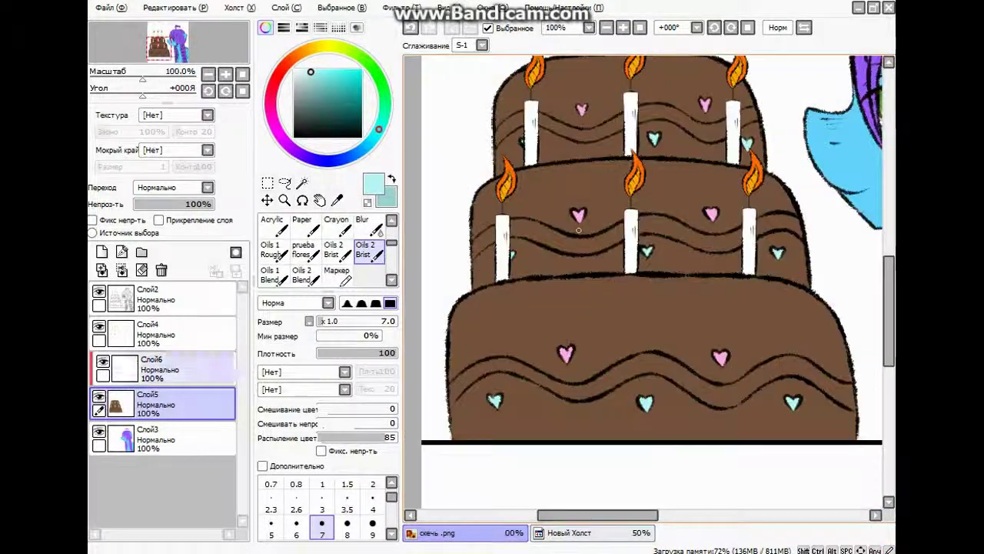
Close the spare canvas Новый Холст and keep the cake drawing open.
left_click(568, 532)
left_click(438, 532)
left_click(569, 532)
key("ctrl+w")
On the layer clipped to the cake, paint the left part of the bottom tier's wavy band light grey with brush size 14.
scroll(646, 285, "up", 1)
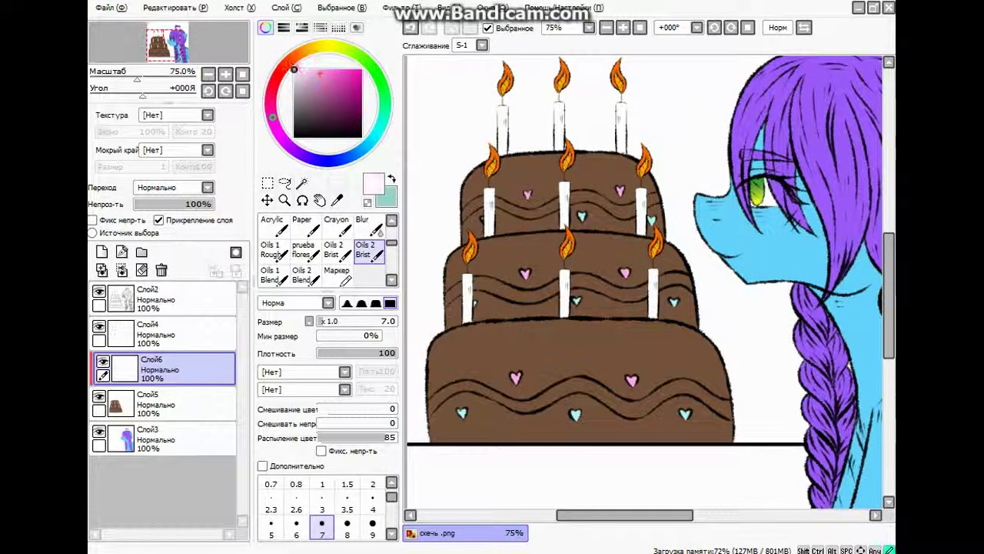
scroll(321, 508, "down", 2)
left_click(321, 509)
scroll(500, 333, "up", 4)
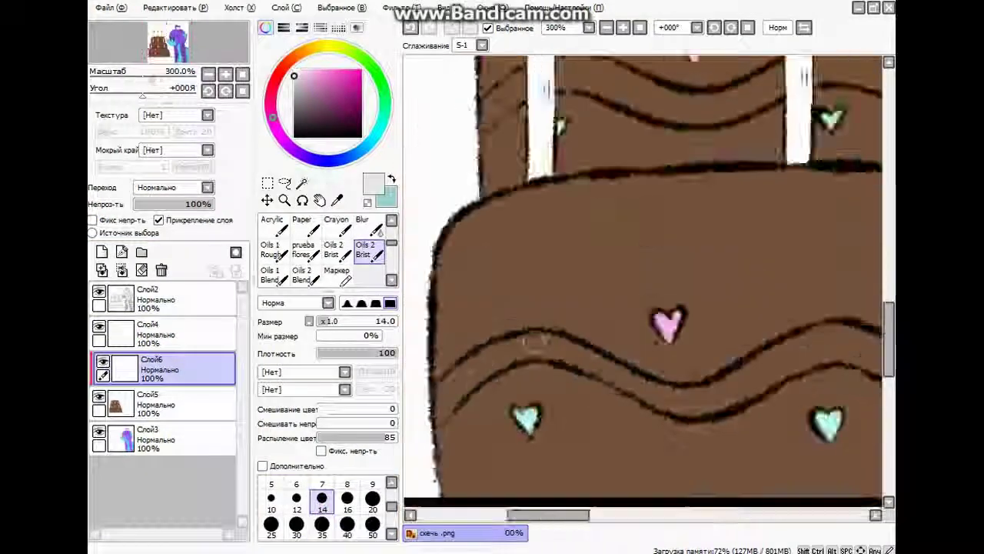
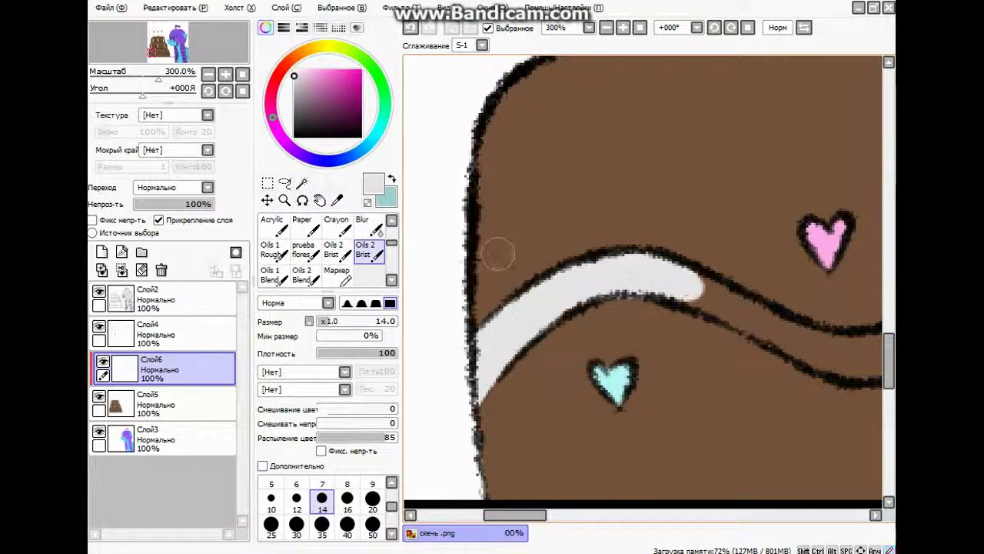
key("x")
left_click(714, 374, "alt")
scroll(681, 308, "up", 2)
scroll(539, 269, "down", 2)
key("x")
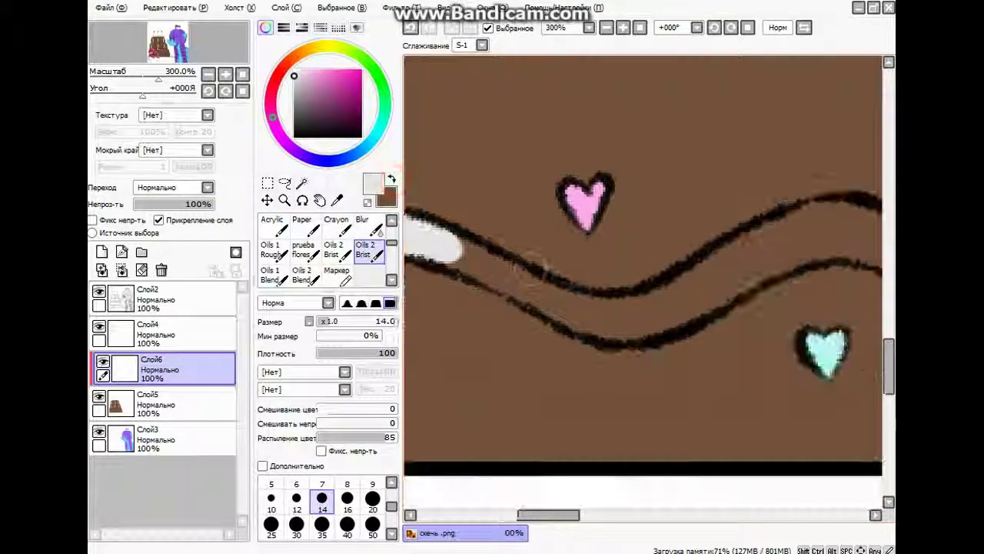
Continue the bottom tier's light grey band through its middle wave and cover the overflow with brown.
left_click_drag(446, 238, 507, 281)
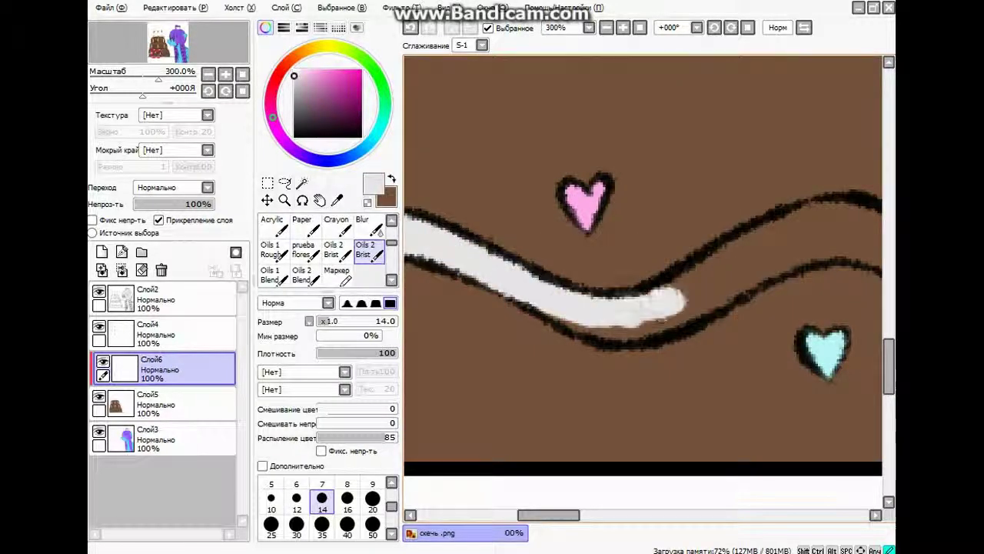
mouse_move(677, 304)
left_mouse_down()
mouse_move(701, 275)
mouse_move(688, 298)
left_mouse_up()
left_click_drag(549, 513, 563, 513)
mouse_move(646, 253)
left_mouse_down()
mouse_move(738, 202)
mouse_move(692, 230)
left_mouse_up()
left_click_drag(549, 514, 573, 514)
mouse_move(566, 223)
left_mouse_down()
mouse_move(626, 211)
mouse_move(684, 311)
mouse_move(538, 253)
mouse_move(563, 247)
left_mouse_up()
key("x")
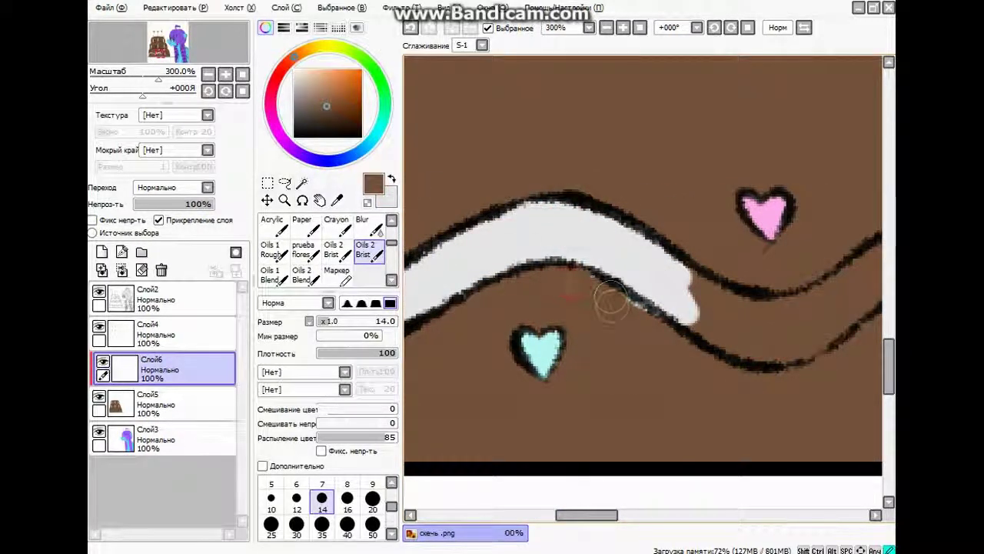
Finish painting the bottom tier's wavy band light grey up to the cake's right edge.
left_click_drag(586, 513, 611, 513)
key("x")
mouse_move(496, 311)
left_mouse_down()
mouse_move(661, 285)
mouse_move(623, 338)
mouse_move(522, 346)
mouse_move(608, 325)
left_mouse_up()
left_click_drag(583, 515, 617, 515)
left_click_drag(692, 308, 722, 317)
mouse_move(651, 288)
left_mouse_down()
mouse_move(528, 223)
mouse_move(437, 242)
left_mouse_up()
left_click_drag(421, 305, 552, 254)
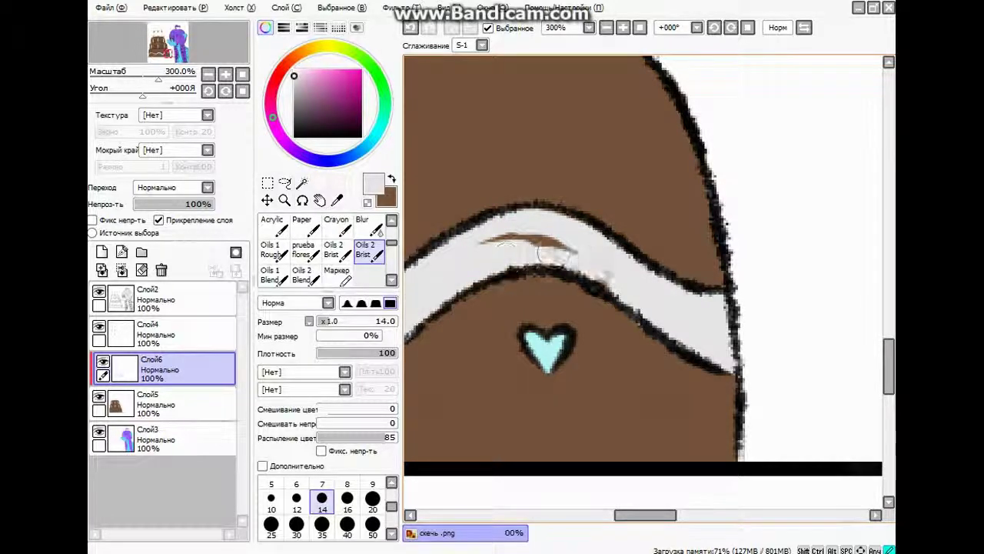
Paint the outer ends of the second tier's wavy band light grey, beyond the left and right candles.
scroll(665, 158, "down", 3)
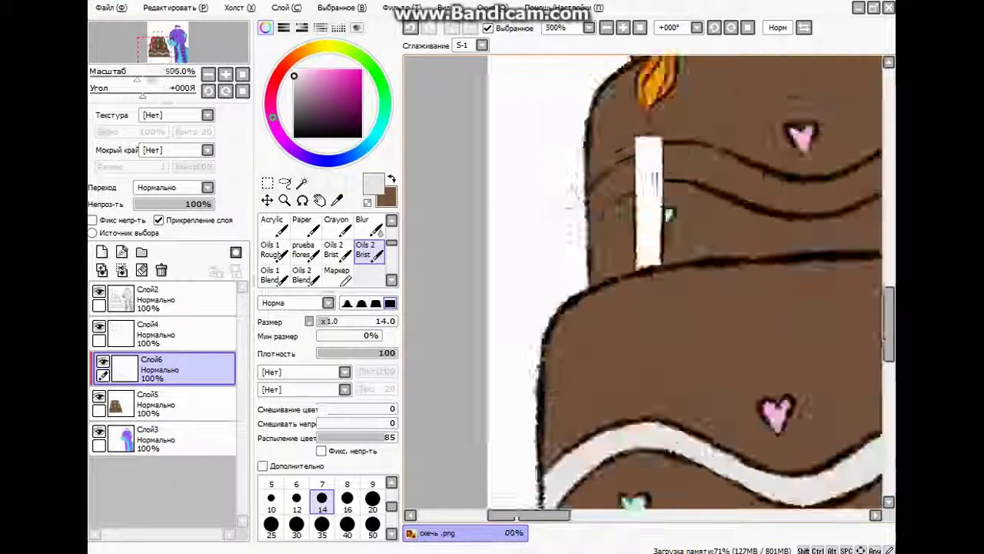
scroll(665, 158, "up", 4)
left_click_drag(665, 159, 602, 219)
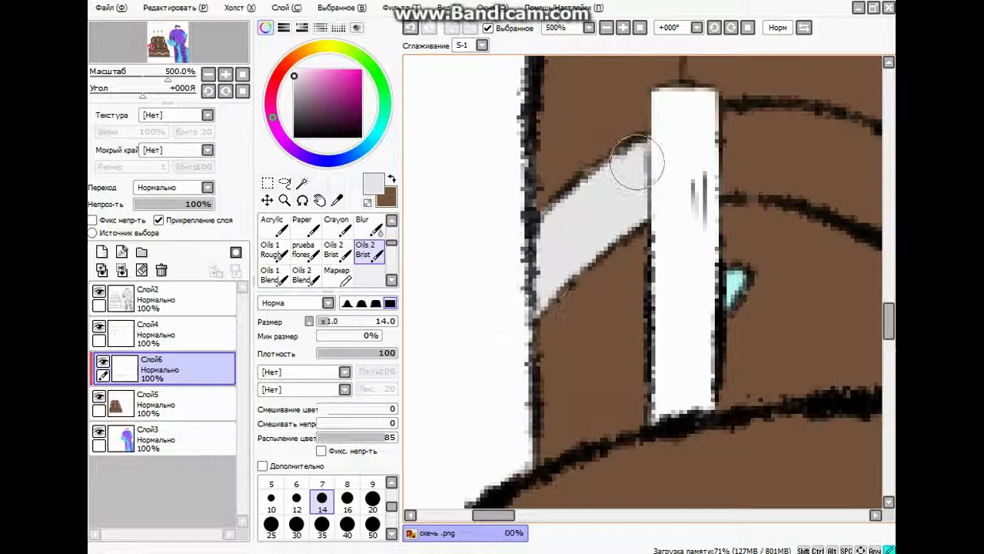
scroll(663, 149, "down", 5)
scroll(692, 231, "up", 5)
mouse_move(745, 231)
left_mouse_down()
mouse_move(723, 173)
mouse_move(615, 189)
mouse_move(665, 219)
left_mouse_up()
mouse_move(511, 270)
left_mouse_down()
mouse_move(664, 241)
mouse_move(762, 243)
left_mouse_up()
mouse_move(711, 181)
left_mouse_down()
mouse_move(653, 254)
mouse_move(699, 281)
left_mouse_up()
left_click_drag(736, 144, 734, 131)
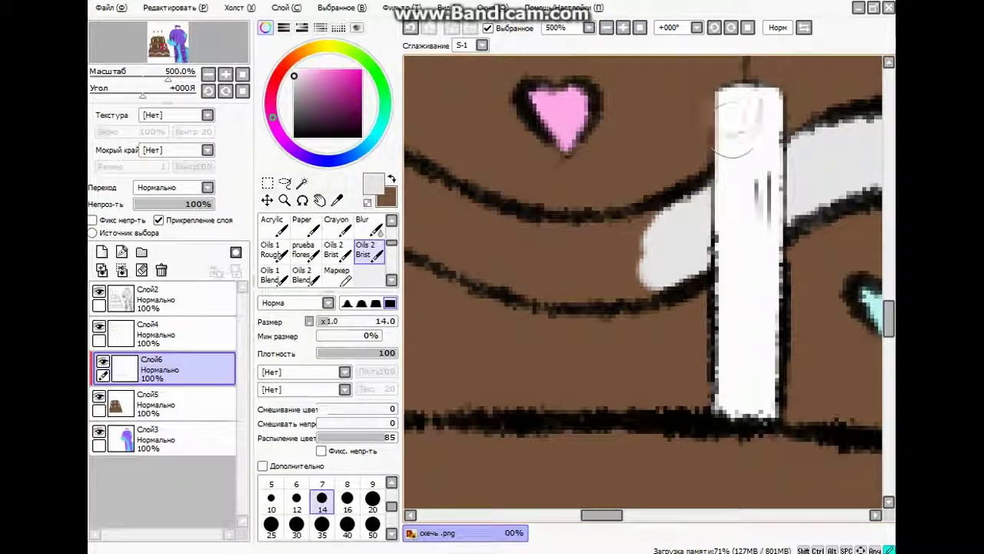
Fill the second tier's wavy band between its three candles with light grey.
left_click_drag(703, 219, 683, 268)
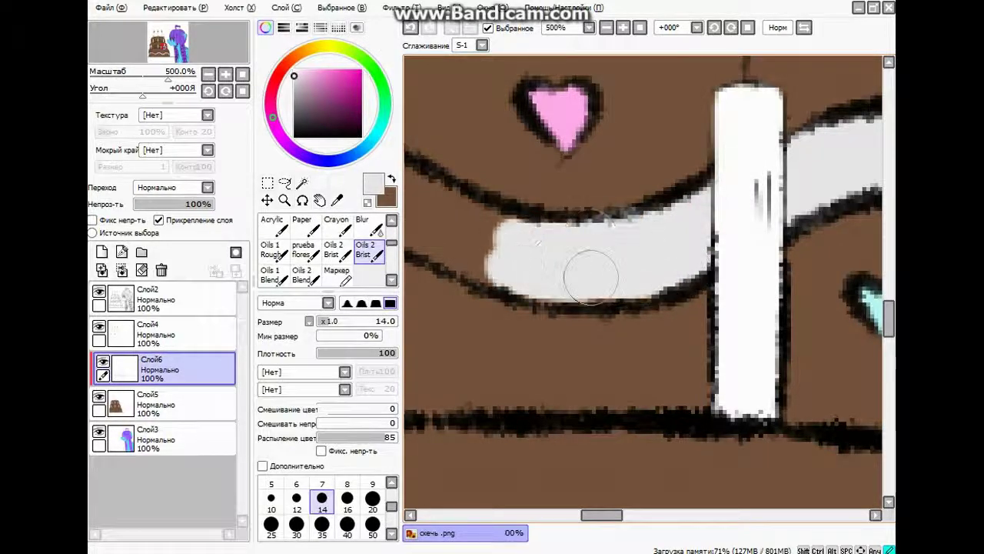
scroll(527, 240, "down", 4)
scroll(528, 240, "up", 3)
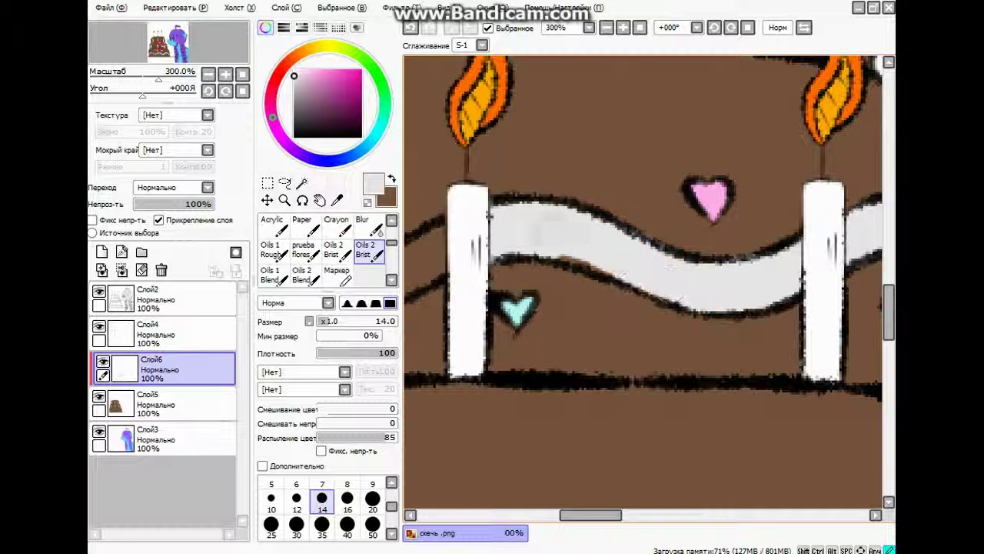
scroll(542, 249, "left", 5)
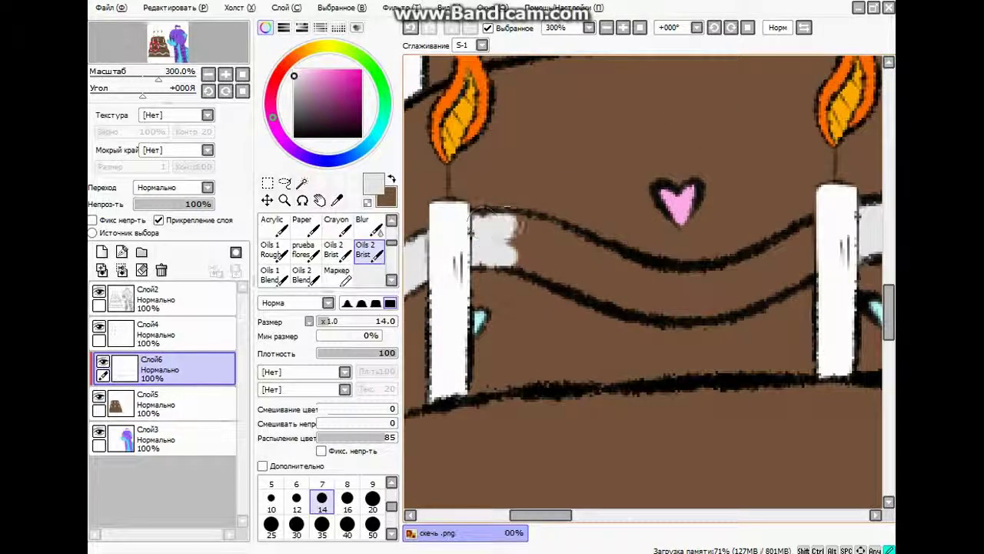
mouse_move(648, 281)
left_mouse_down()
mouse_move(815, 254)
mouse_move(646, 311)
left_mouse_up()
Paint the left end of the top tier's wavy band light grey and cover the overflow with brown.
scroll(646, 311, "down", 6)
scroll(654, 192, "up", 7)
left_click_drag(592, 223, 653, 188)
key("x")
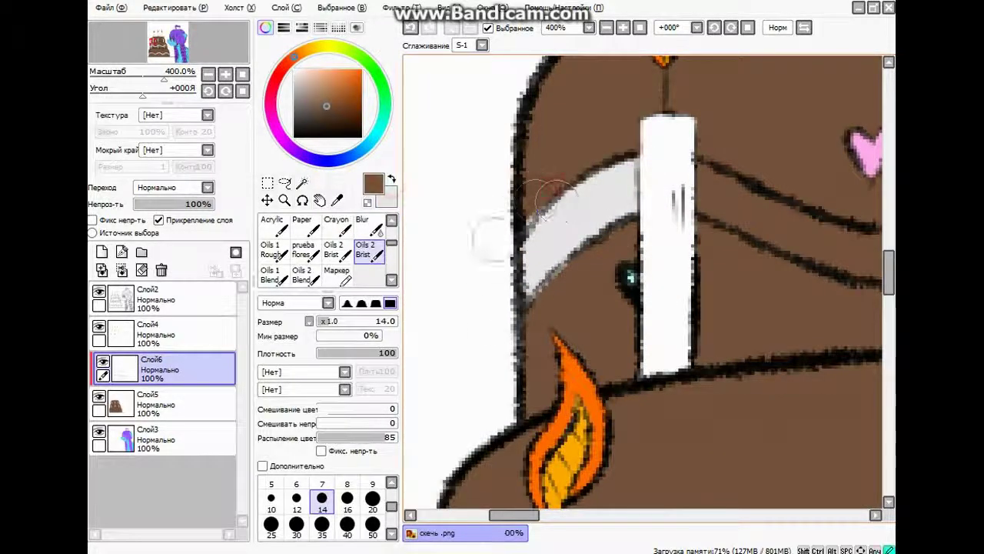
key("x")
Fill the top tier's wavy band light grey between its candles and out to the cake's right edge.
scroll(449, 203, "right", 3)
left_click_drag(504, 196, 457, 177)
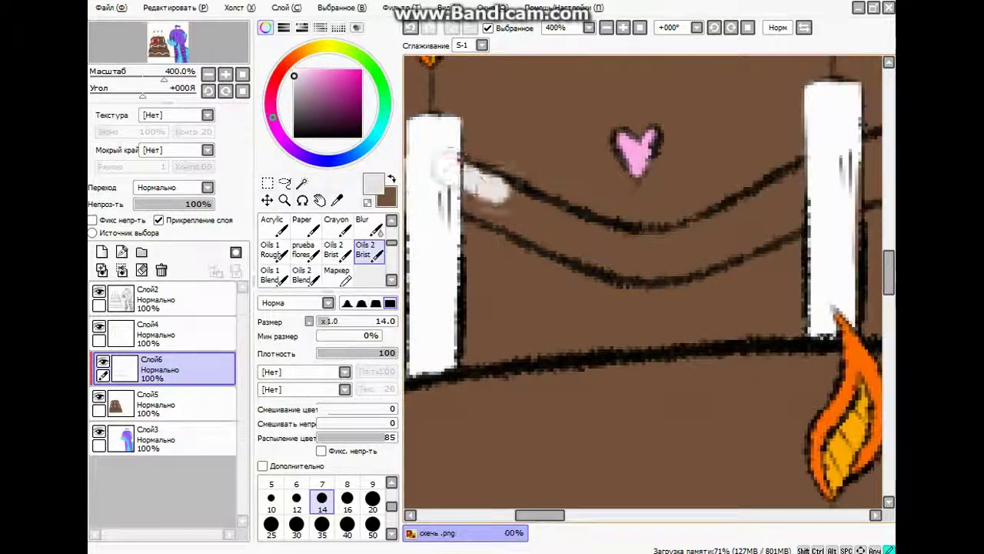
mouse_move(653, 257)
left_mouse_down()
mouse_move(741, 223)
mouse_move(800, 185)
left_mouse_up()
left_click_drag(741, 230, 615, 261)
scroll(615, 262, "right", 5)
left_click_drag(492, 177, 461, 269)
mouse_move(492, 169)
left_mouse_down()
mouse_move(534, 139)
mouse_move(638, 165)
mouse_move(680, 196)
mouse_move(626, 181)
mouse_move(680, 191)
mouse_move(728, 228)
mouse_move(773, 234)
mouse_move(738, 244)
mouse_move(807, 258)
mouse_move(785, 242)
left_mouse_up()
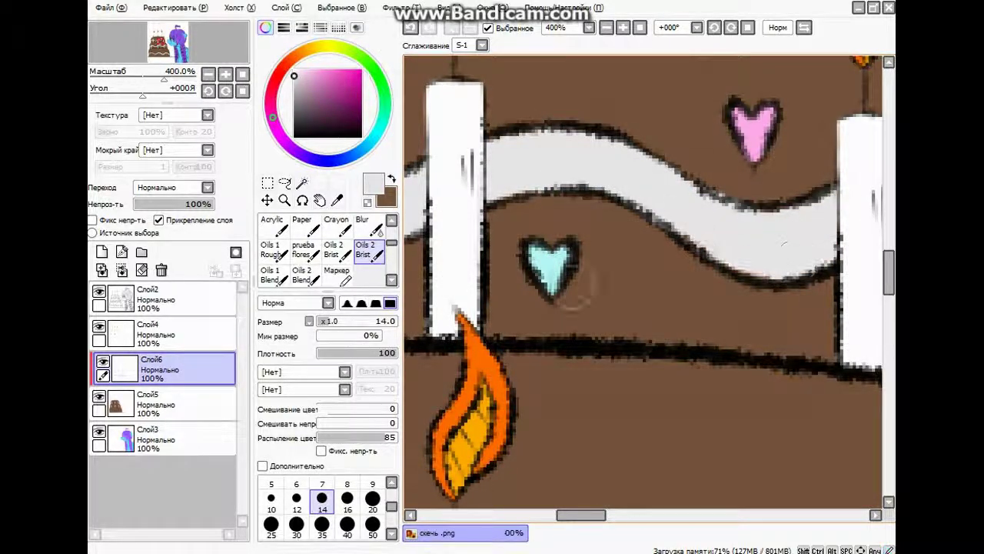
scroll(674, 173, "right", 4)
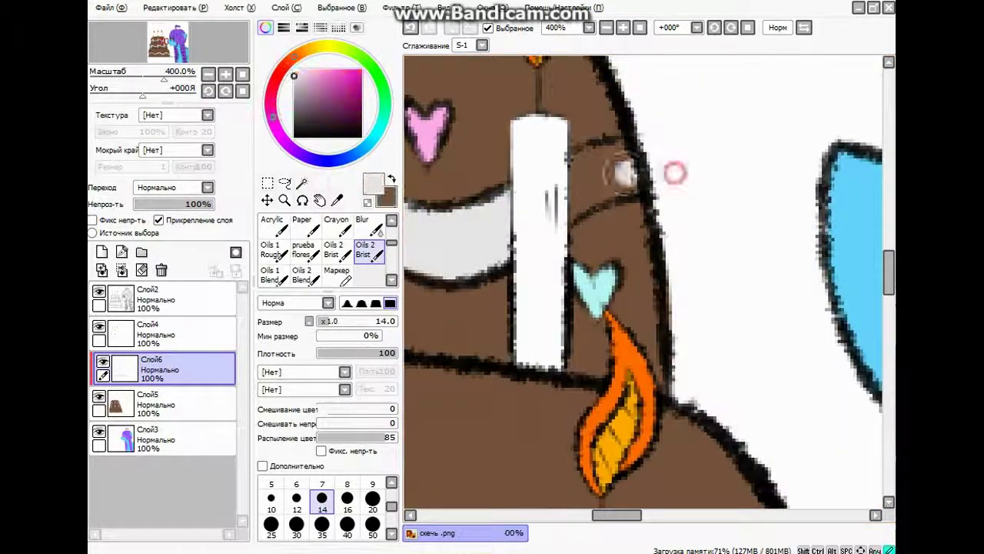
Merge the cake detail layers Слой4 and Слой6 down into Слой5.
scroll(573, 166, "down", 6)
scroll(573, 165, "up", 1)
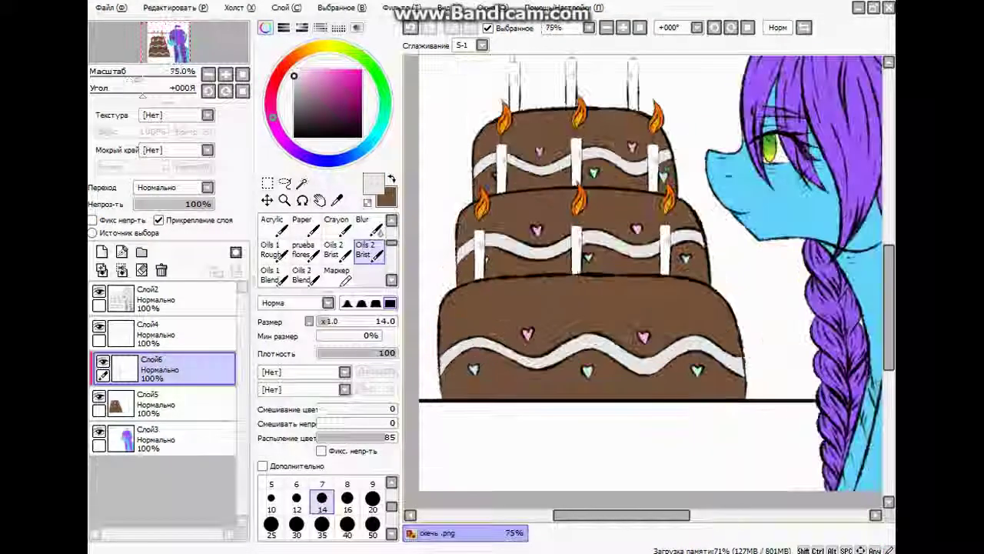
scroll(501, 315, "up", 1)
key("ctrl+e")
key("ctrl+e")
Prepare a black size 9 brush with Noise shape and Paper texture, and activate line art layer Слой2 with S-7 smoothing.
left_click(369, 508)
left_click(304, 371)
left_click(276, 462)
left_click(303, 389)
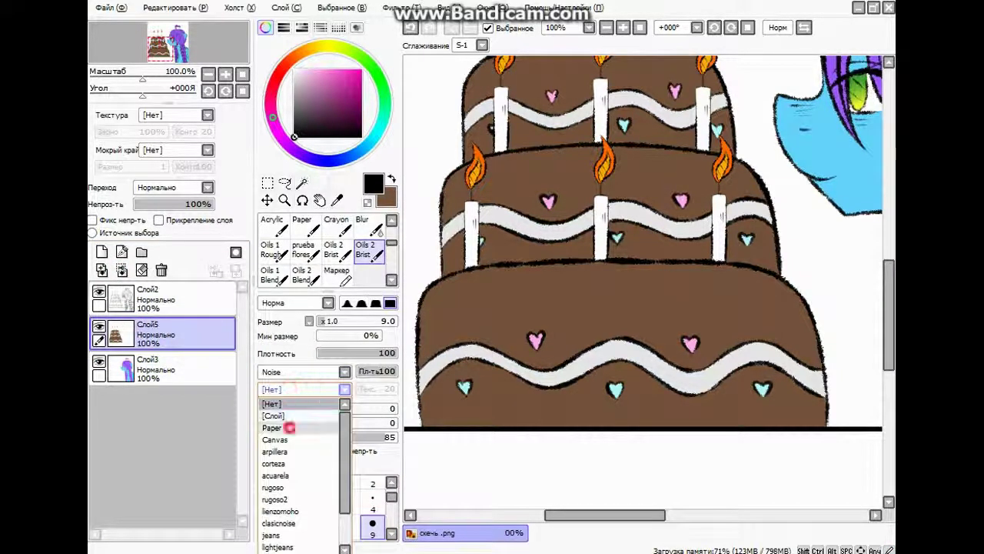
left_click(272, 427)
left_click(153, 298)
left_click(482, 45)
left_click(461, 322)
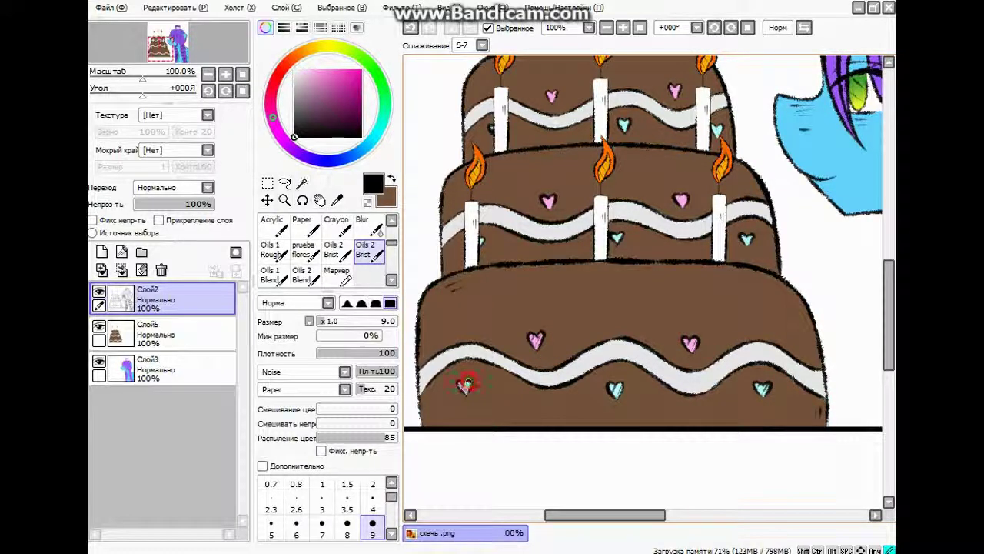
Draw short black hatching strokes across the wavy bands and hearts of all three cake tiers.
scroll(649, 374, "up", 1)
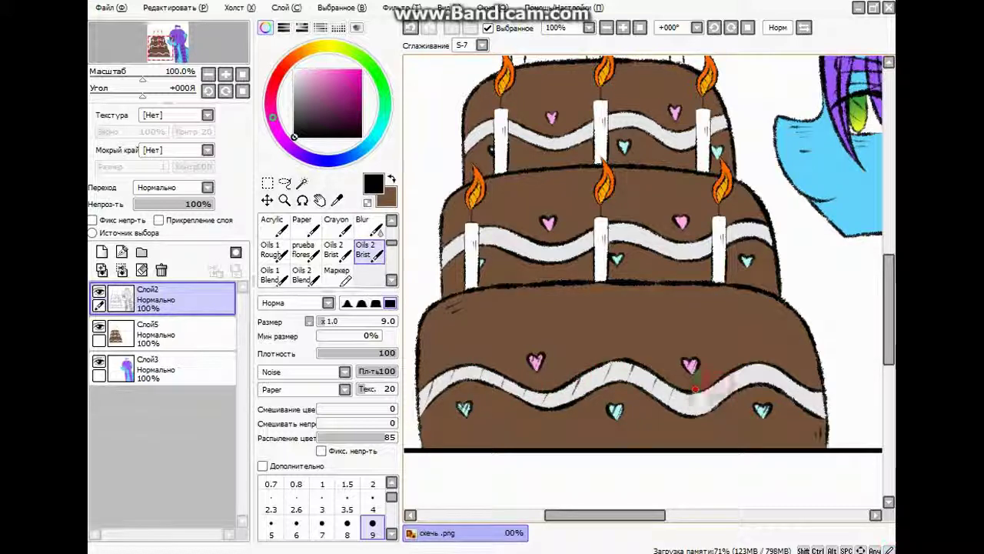
left_click_drag(555, 400, 546, 415)
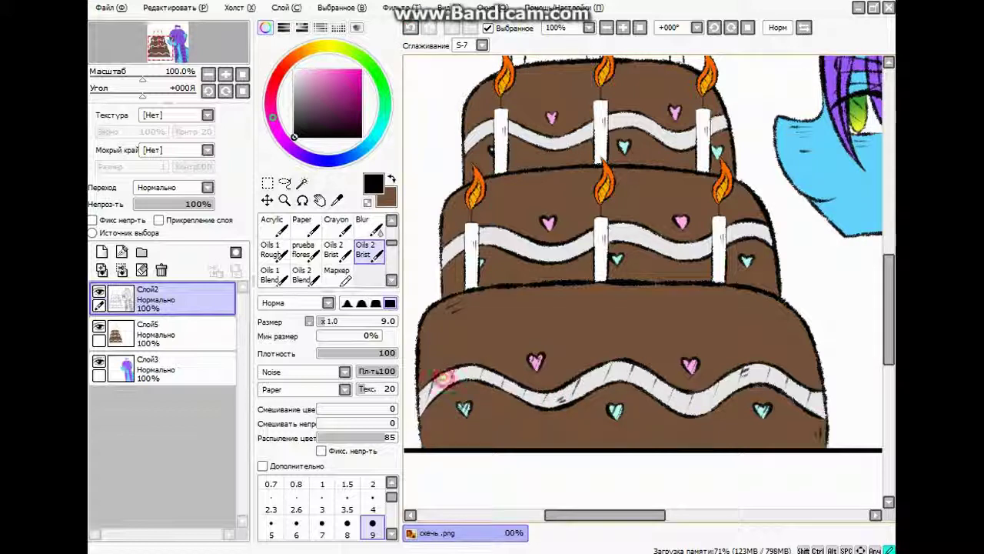
scroll(530, 443, "up", 2)
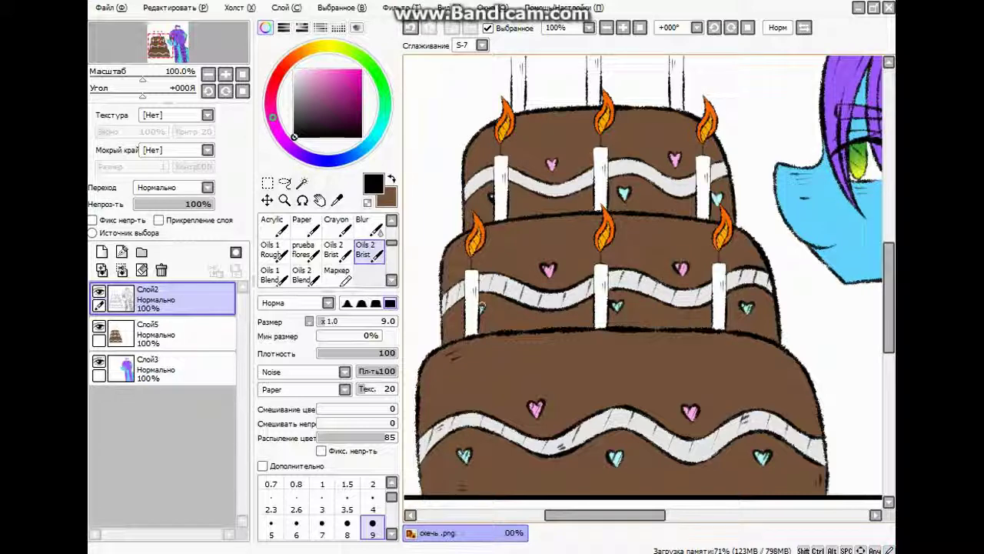
scroll(676, 199, "up", 2)
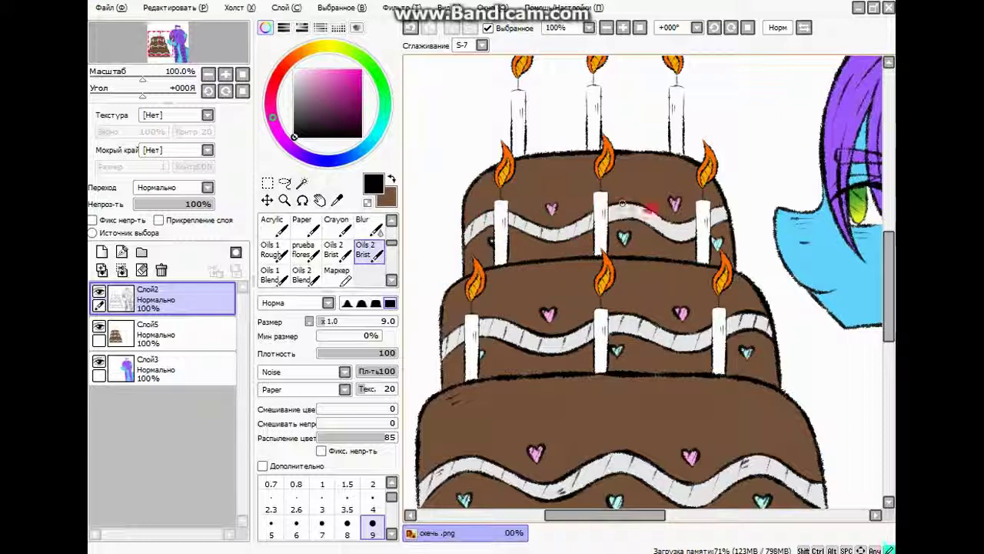
scroll(615, 234, "down", 1)
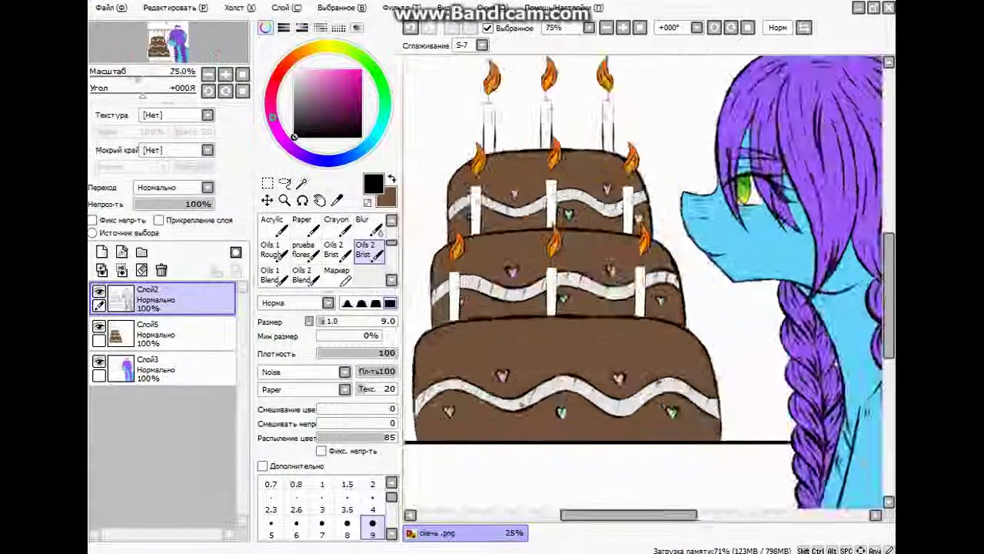
Hide the line art and fill the gaps in the candle flames' cores with yellow-orange on Слой5, using brush size 4.
scroll(538, 240, "up", 1)
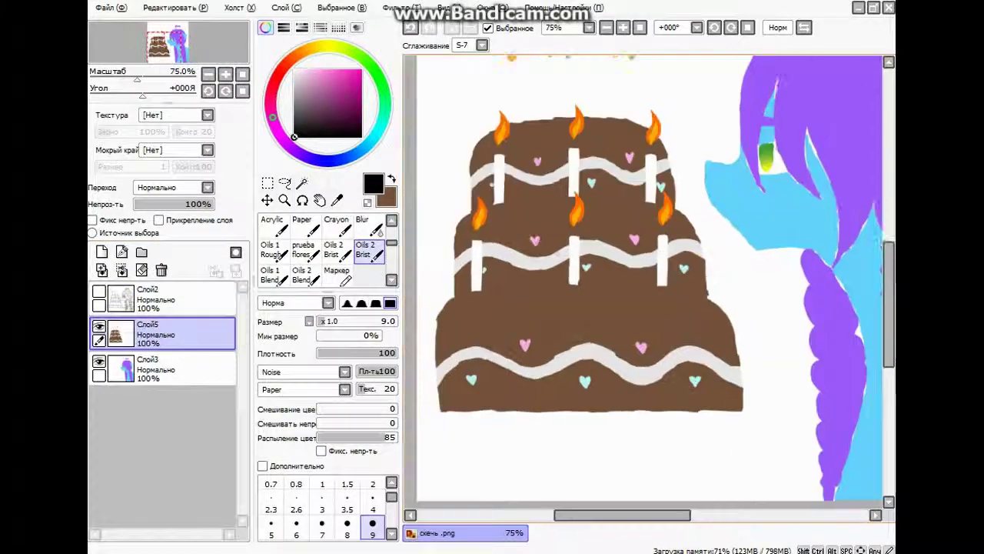
scroll(549, 212, "up", 2)
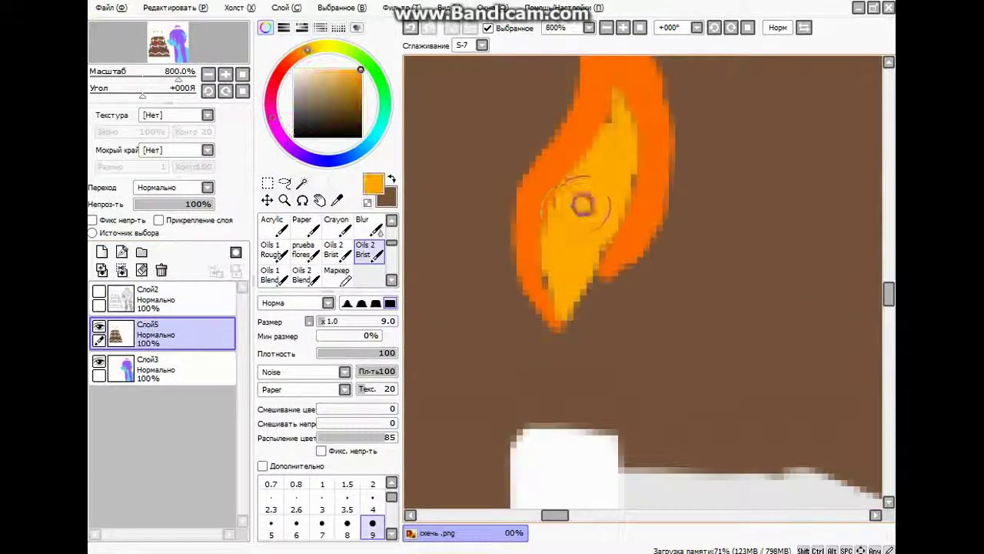
left_click(374, 500)
left_click_drag(542, 373, 552, 311)
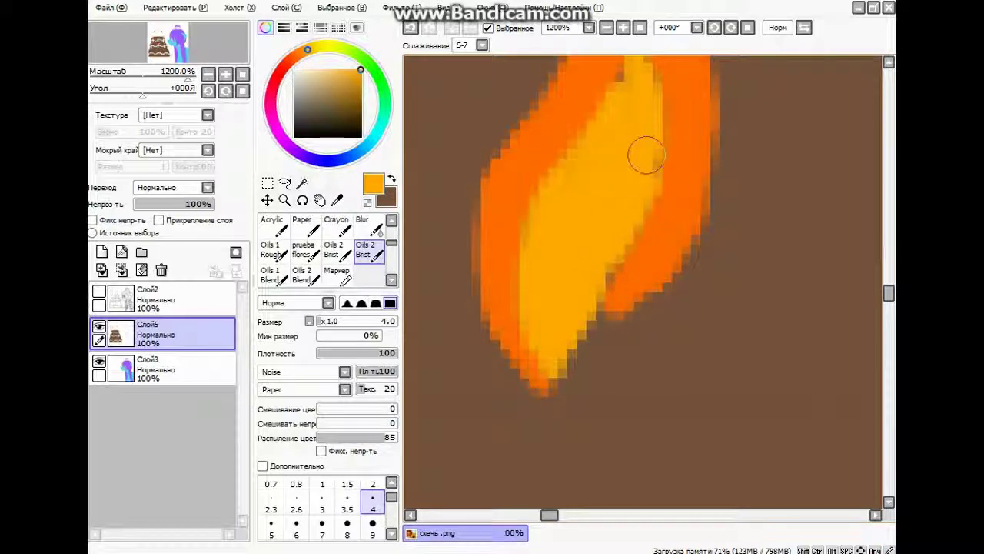
scroll(619, 269, "up", 3)
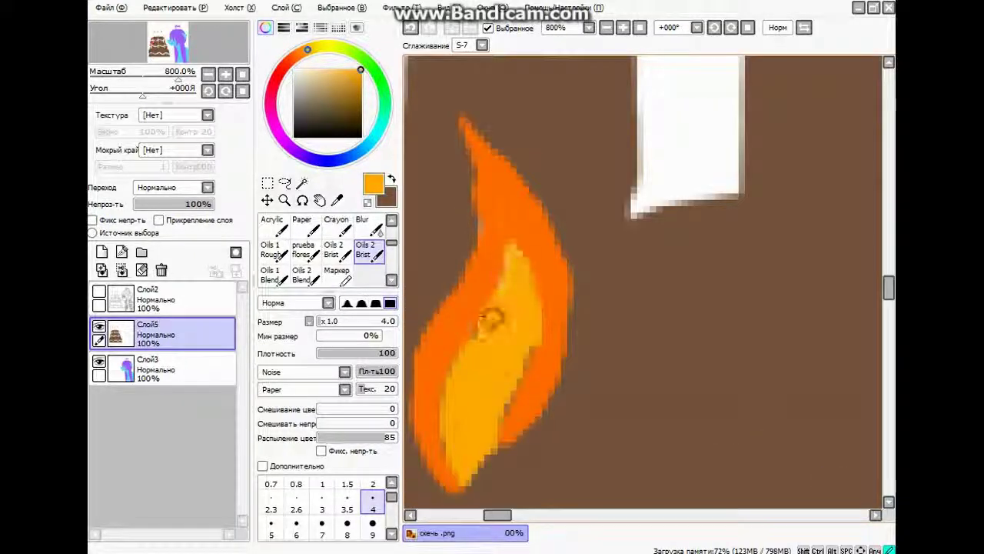
left_click_drag(489, 317, 442, 411)
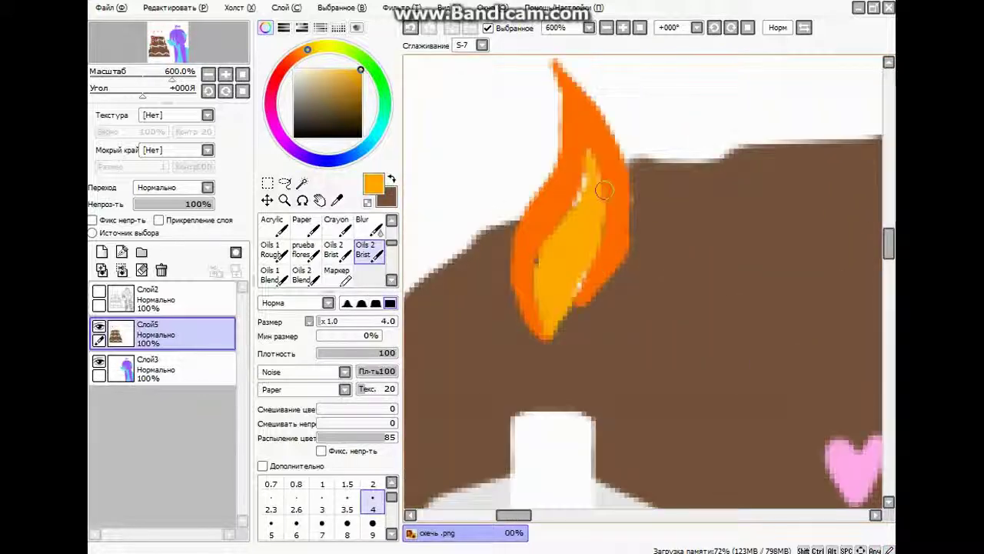
left_click_drag(545, 253, 585, 255)
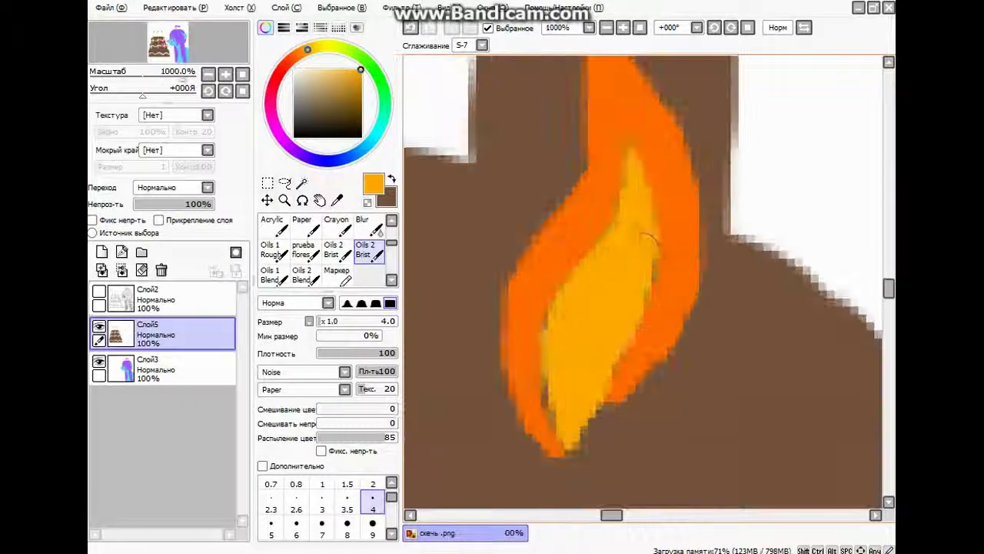
left_click_drag(578, 284, 557, 429)
left_click_drag(628, 159, 652, 241)
left_click_drag(600, 382, 611, 331)
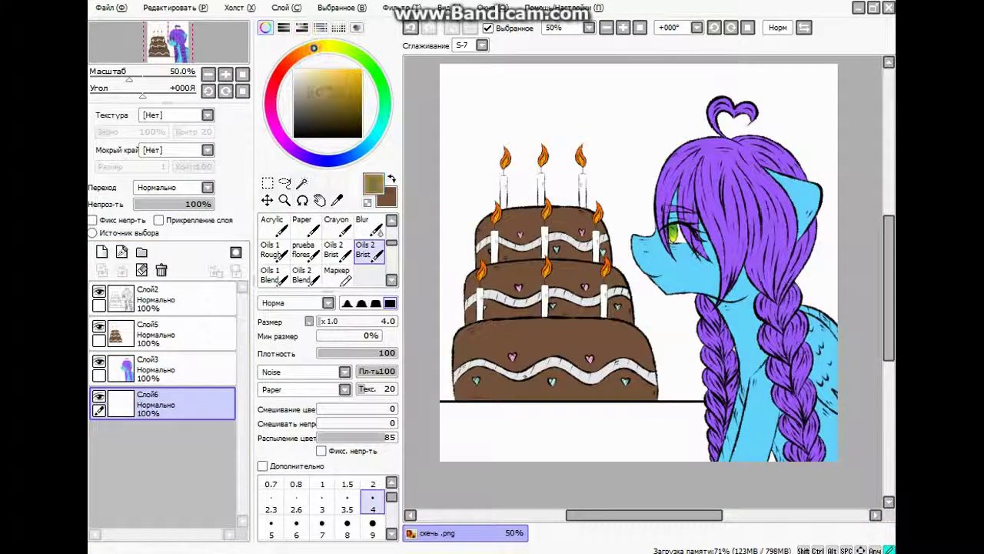
scroll(323, 507, "down", 3)
left_click(347, 523)
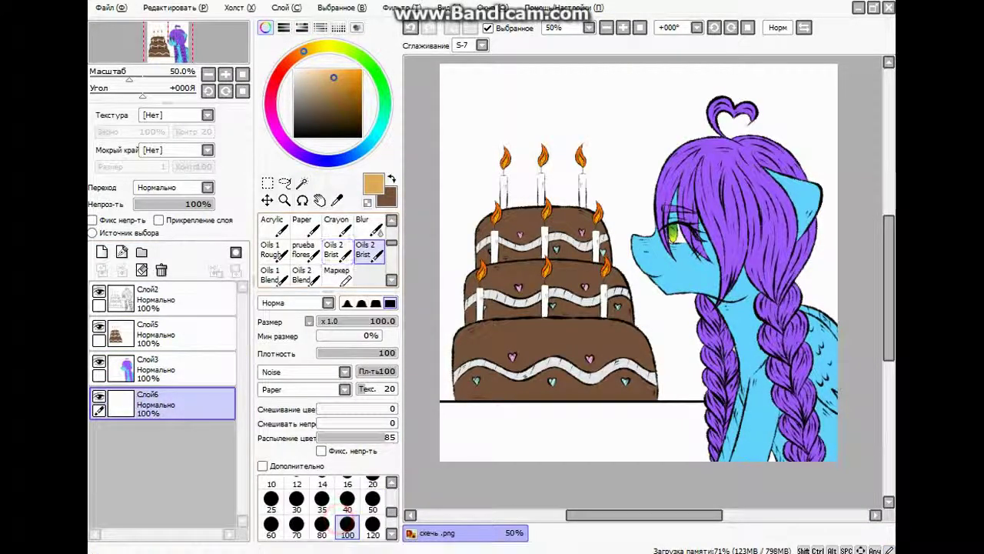
left_click_drag(581, 437, 446, 446)
key("ctrl+z")
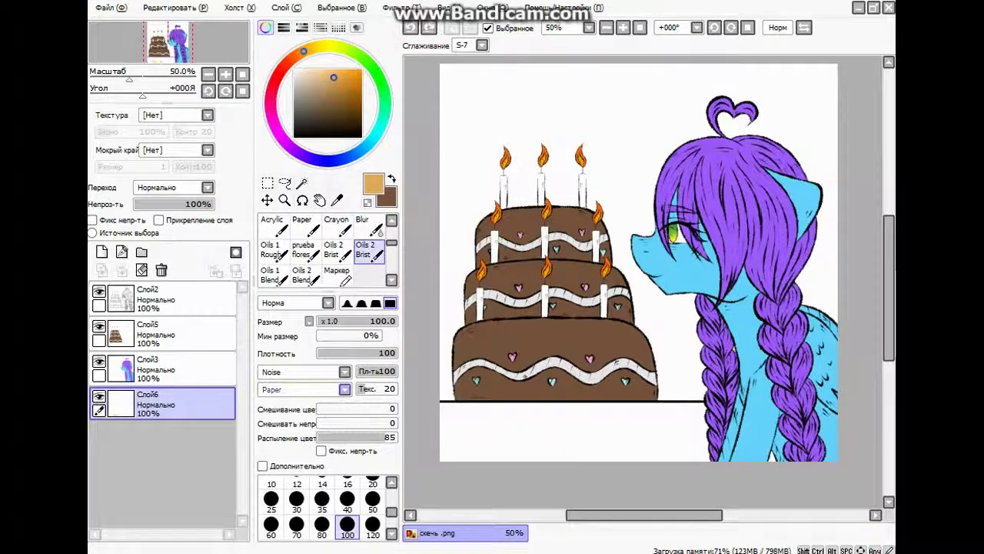
Remove the brush's Noise shape, try a tan stroke across the table area, and undo it.
left_click(345, 371)
left_click(292, 381)
mouse_move(522, 455)
left_mouse_down()
mouse_move(442, 429)
mouse_move(430, 413)
mouse_move(489, 421)
mouse_move(570, 459)
mouse_move(704, 419)
left_mouse_up()
key("ctrl+z")
Select the area below the table line and fill it with tan on Слой6 using a size 500 brush.
scroll(448, 420, "up", 4)
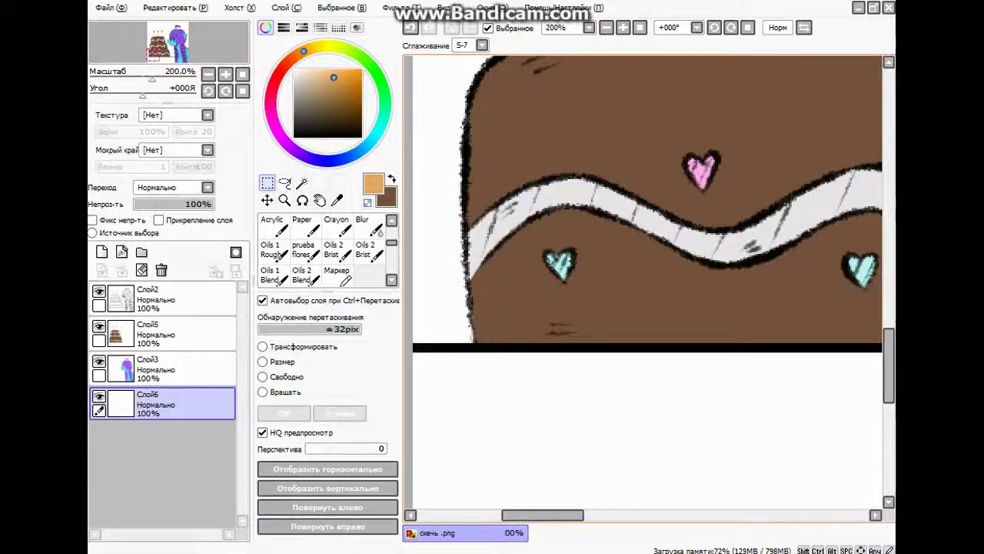
scroll(646, 277, "down", 5)
left_click(368, 249)
scroll(323, 508, "down", 2)
left_click(321, 530)
left_click_drag(826, 338, 472, 318)
scroll(505, 328, "up", 3)
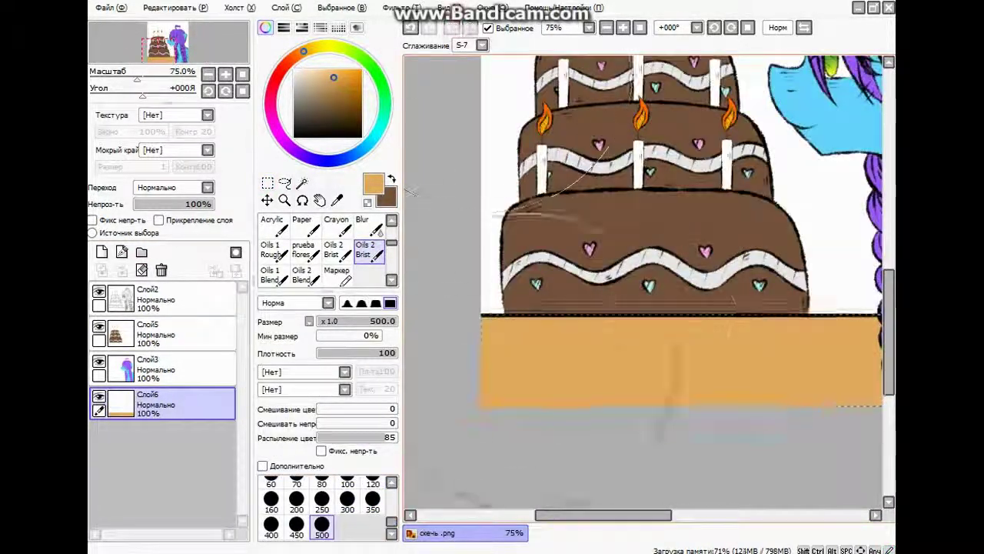
Return to line art layer Слой2 with a black size 8 brush using Noise shape and Paper texture.
left_click(293, 137)
left_click(162, 298)
scroll(338, 507, "up", 5)
left_click(346, 501)
left_click(301, 372)
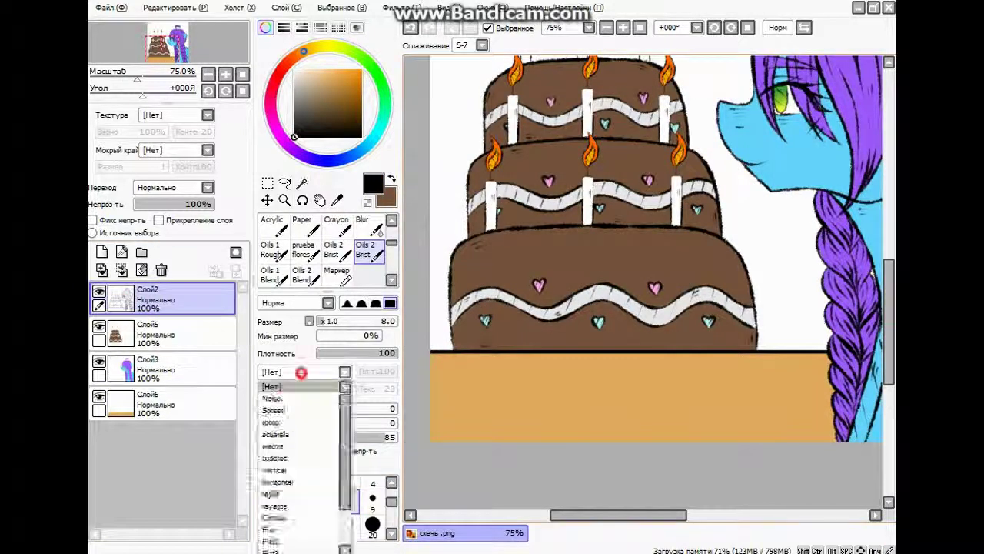
left_click(272, 398)
left_click(304, 388)
left_click(272, 415)
Draw thin horizontal black wood grain lines and short dashes across the tan table, undoing the first stroke.
left_click_drag(443, 375, 516, 376)
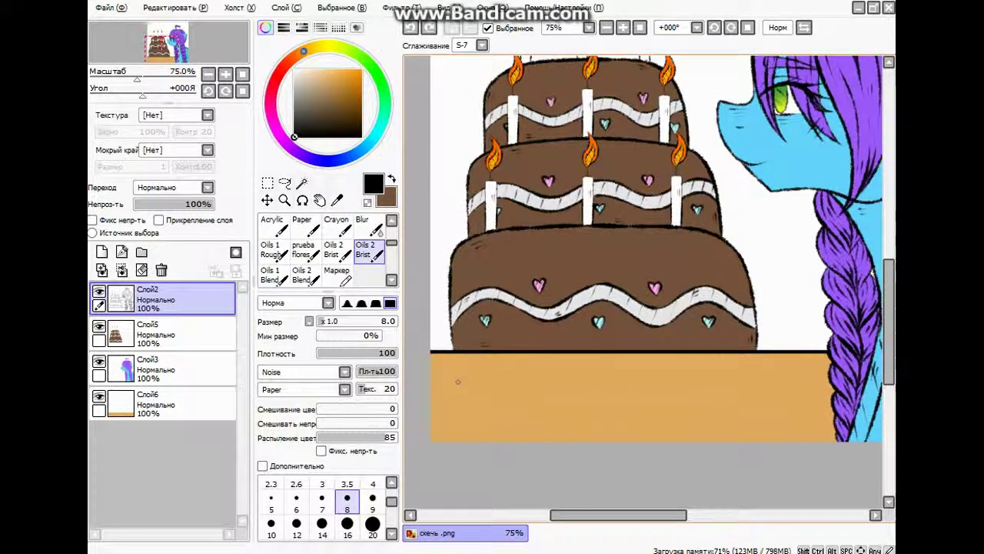
left_click(410, 28)
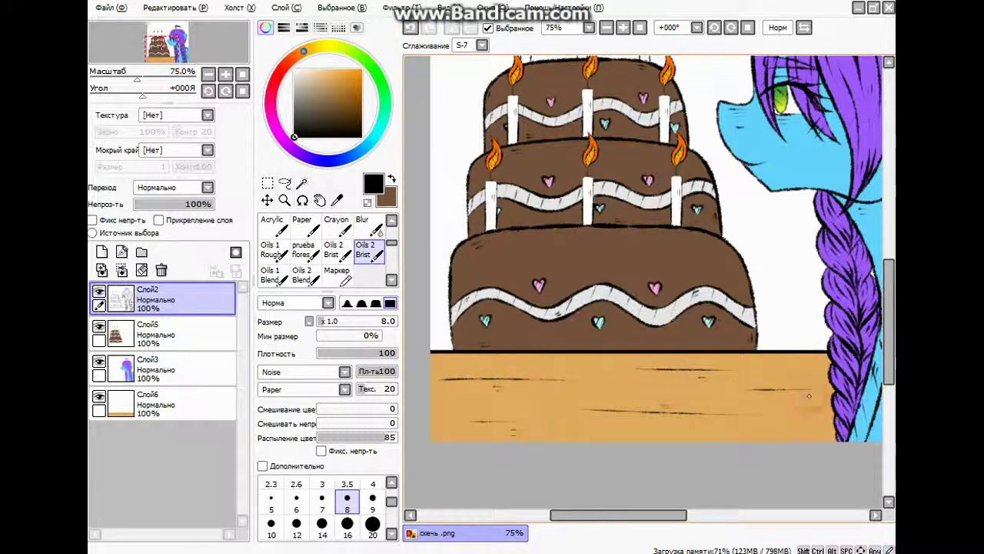
left_click(489, 405)
left_click_drag(818, 426, 803, 435)
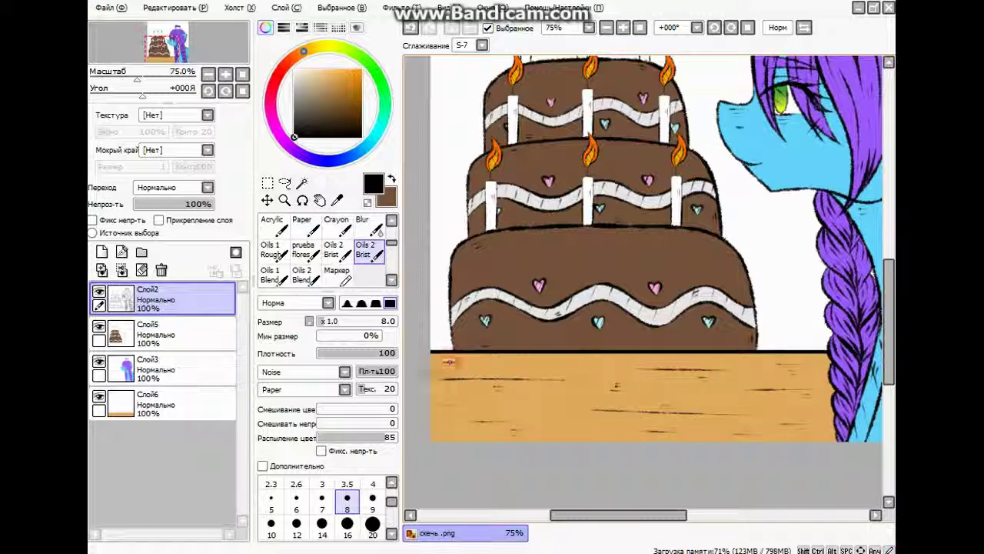
left_click(453, 367)
scroll(599, 377, "up", 2)
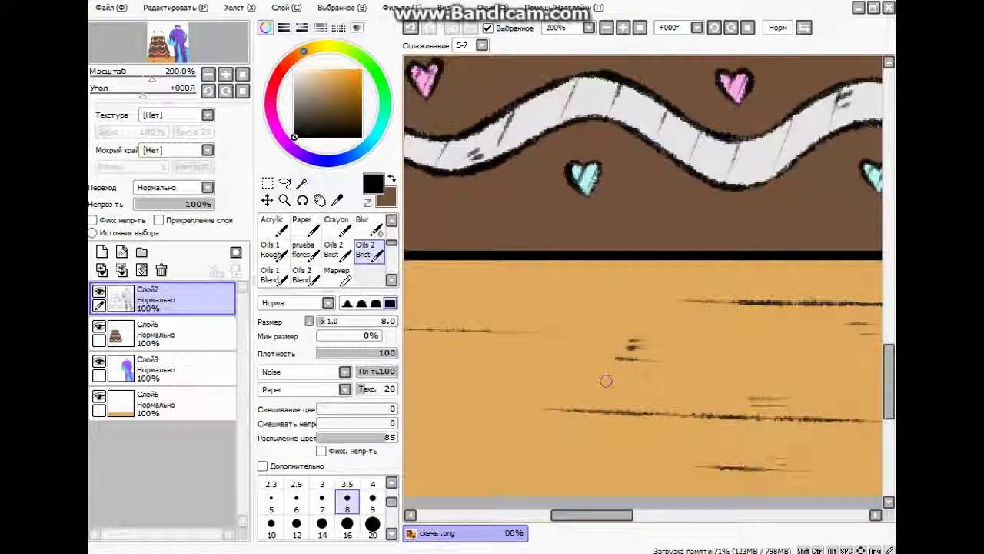
scroll(591, 372, "down", 1)
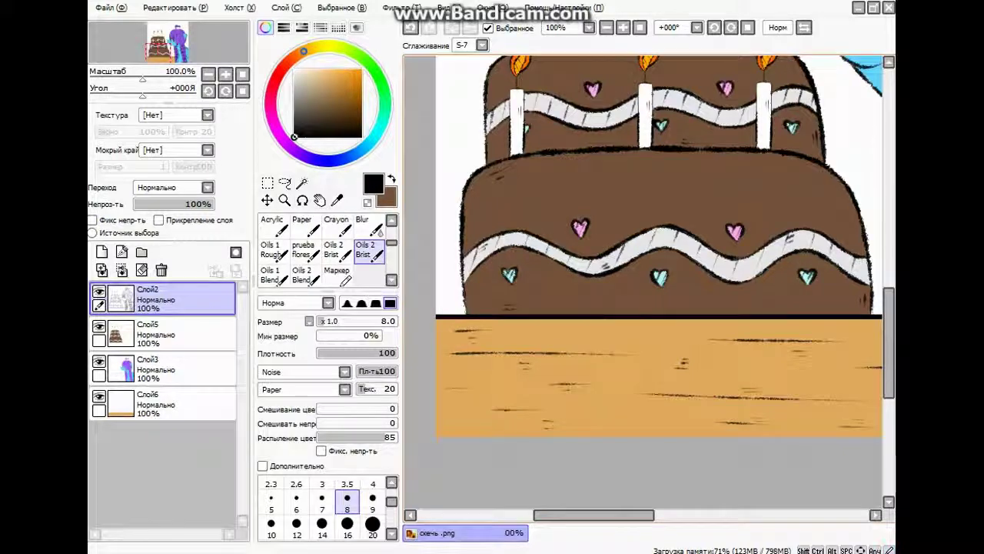
Merge the cake, pony and table colour layers into a single layer beneath the line art.
scroll(561, 393, "down", 3)
scroll(738, 384, "up", 4)
scroll(747, 400, "down", 5)
scroll(661, 307, "up", 1)
left_click(154, 334)
left_click(121, 270)
Paste the "Happy Birthday!" text image, place it above the cake's candles and adjust its size.
key("ctrl+t")
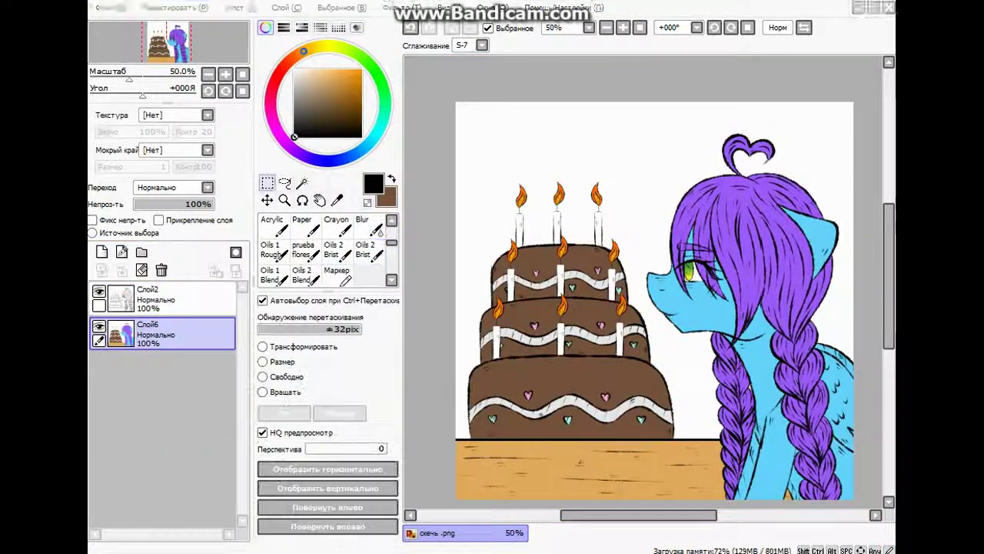
left_click_drag(637, 192, 668, 154)
key("Return")
key("ctrl+t")
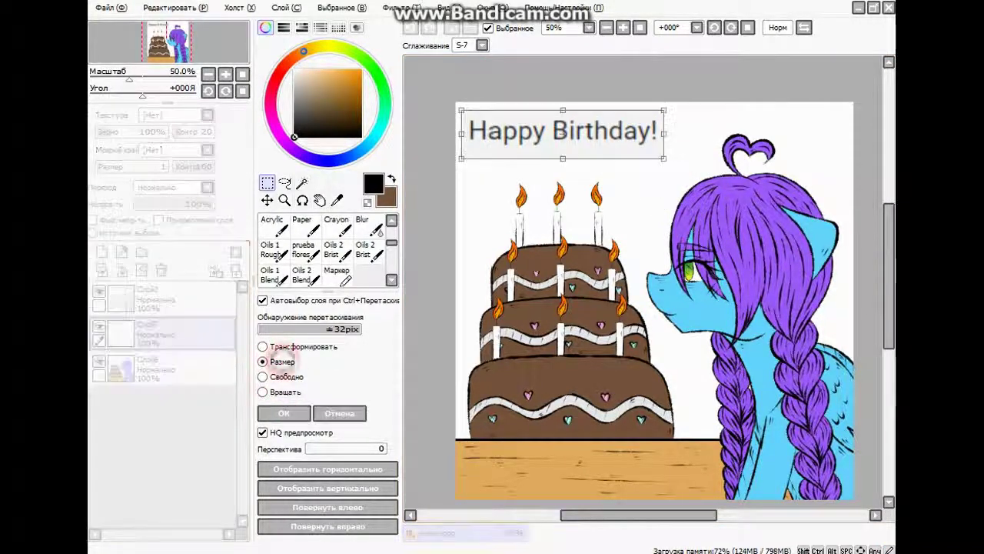
left_click(262, 361)
key("Return")
Move text layer Слой7 above the line art at 28% opacity and add a new layer on top.
left_click_drag(162, 334, 161, 292)
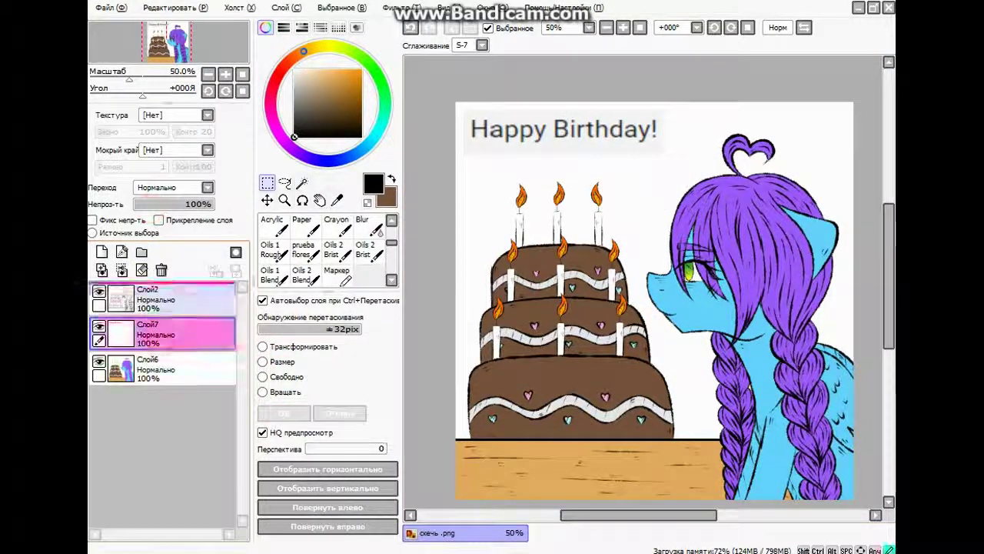
left_click_drag(198, 204, 156, 204)
left_click(101, 251)
Trace the H of "Happy" in red on the new layer with a size 5 Oils 2 Brist brush.
left_click(361, 70)
left_click(365, 249)
scroll(492, 193, "up", 3)
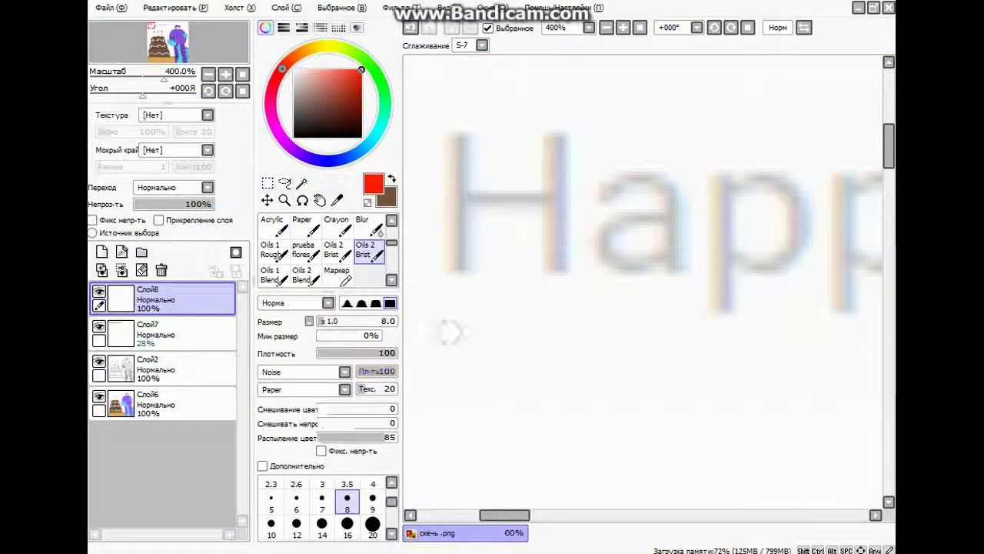
left_click(270, 501)
mouse_move(455, 129)
left_mouse_down()
mouse_move(457, 291)
mouse_move(454, 138)
mouse_move(457, 277)
left_mouse_up()
key("ctrl+z")
left_click_drag(461, 192, 566, 196)
left_click_drag(560, 123, 562, 277)
Trace the letter a of "Happy" in orange.
left_click(303, 52)
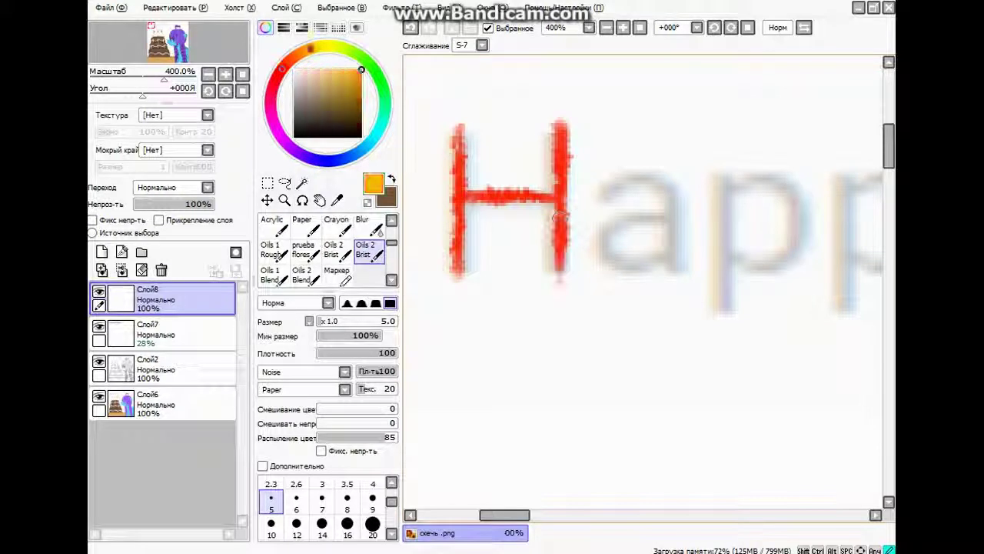
left_click_drag(636, 180, 680, 265)
mouse_move(677, 215)
left_mouse_down()
mouse_move(624, 223)
mouse_move(641, 219)
mouse_move(681, 254)
left_mouse_up()
Trace the first p of "Happy" in yellow over the faded guide text.
scroll(646, 230, "right", 3)
left_click_drag(304, 51, 319, 47)
left_click_drag(592, 184, 638, 179)
scroll(612, 169, "right", 2)
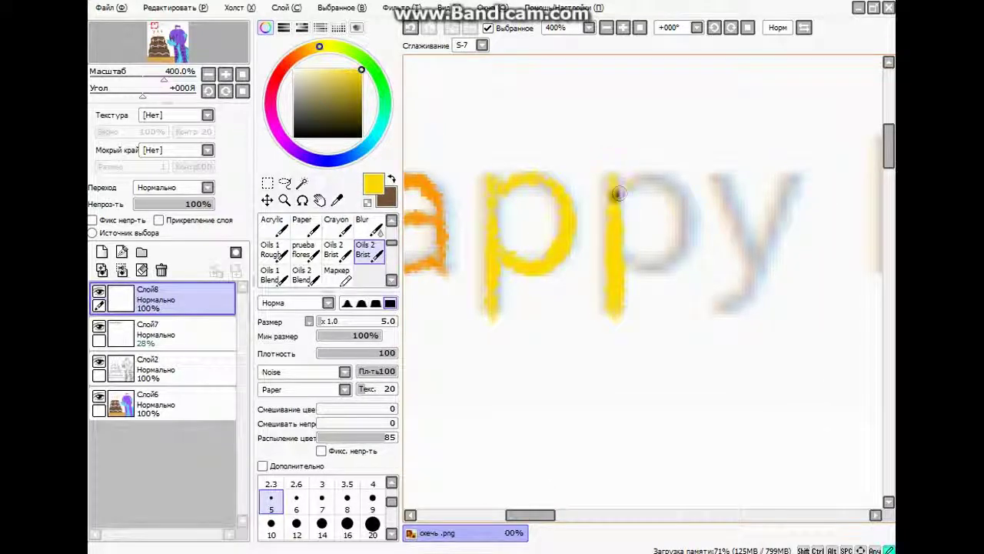
Trace the second p of "Happy" in bright green, redoing the strokes that miss the guide.
left_click_drag(531, 515, 547, 515)
left_click(375, 79)
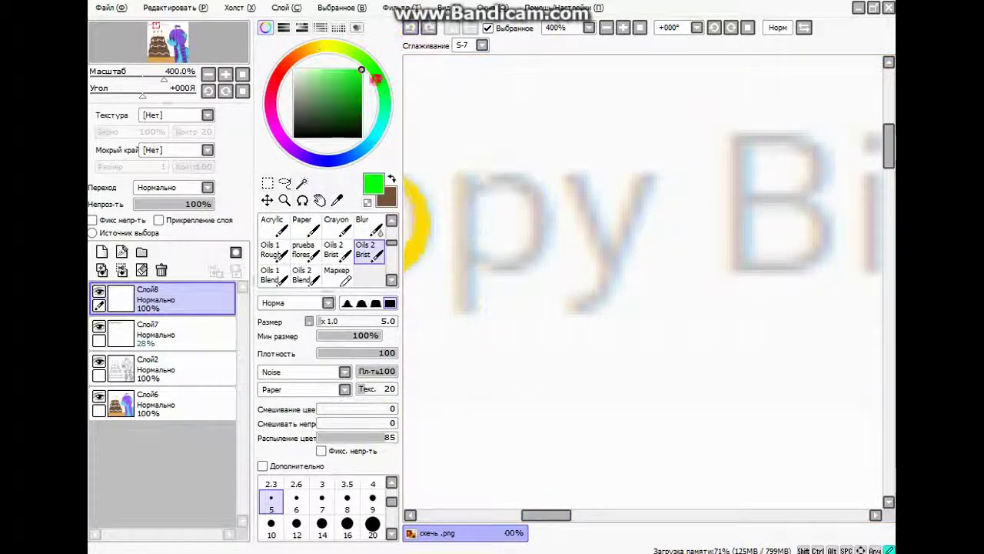
left_click_drag(468, 163, 469, 321)
key("ctrl+z")
mouse_move(458, 161)
left_mouse_down()
mouse_move(469, 322)
mouse_move(469, 177)
mouse_move(542, 246)
mouse_move(473, 276)
mouse_move(538, 254)
mouse_move(475, 186)
left_mouse_up()
key("ctrl+z")
key("ctrl+z")
left_click_drag(498, 280, 513, 281)
Trace the y of "Happy" in light blue.
left_click(379, 127)
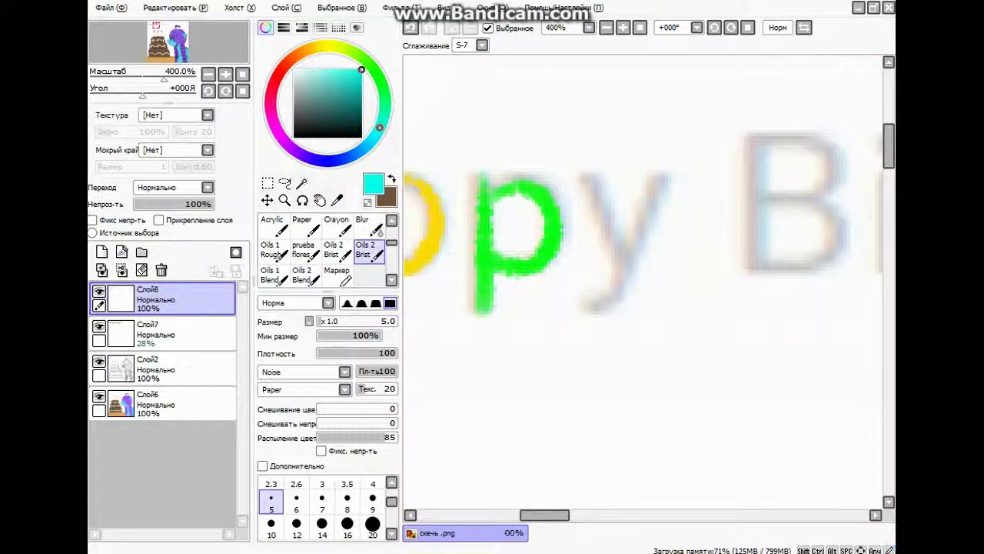
left_click_drag(586, 175, 627, 262)
mouse_move(659, 170)
left_mouse_down()
mouse_move(585, 312)
mouse_move(377, 311)
left_mouse_up()
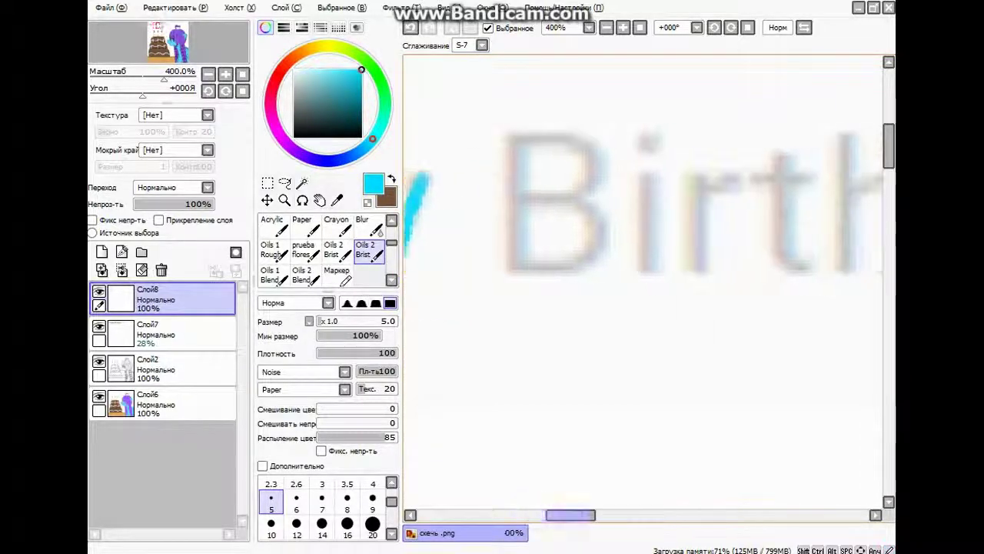
Sample the orange from the finished lettering and trace the i of "Birthday" with it, including its dot.
scroll(538, 316, "down", 1)
scroll(646, 285, "up", 1)
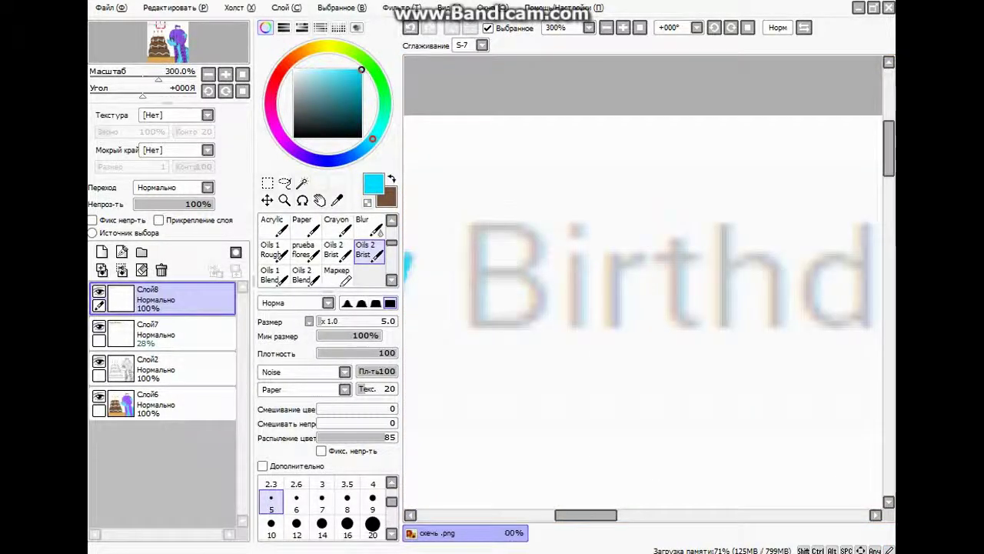
scroll(646, 284, "up", 1)
scroll(461, 209, "down", 5)
left_click(510, 257, "alt")
scroll(621, 190, "up", 5)
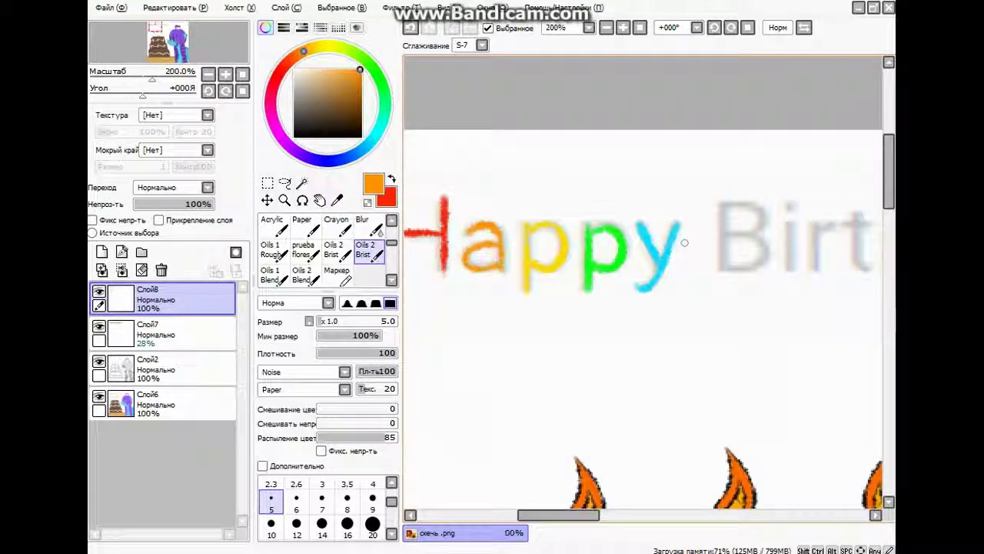
mouse_move(658, 223)
left_mouse_down()
mouse_move(659, 359)
mouse_move(561, 338)
left_mouse_up()
key("ctrl+z")
left_click_drag(557, 219, 557, 323)
left_click_drag(559, 219, 559, 338)
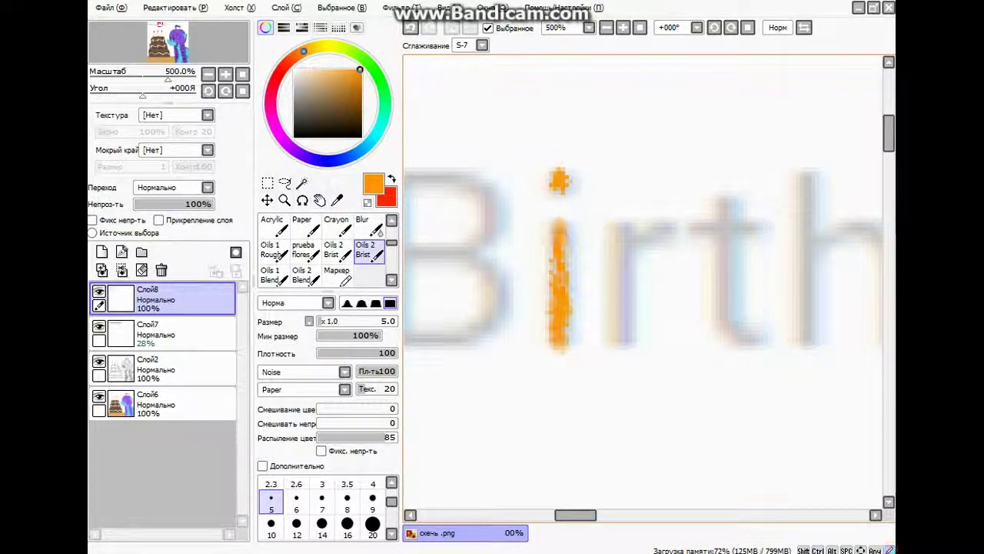
Trace the B of "Birthday" in red.
left_click_drag(567, 374, 653, 374)
key("x")
left_click_drag(477, 168, 478, 350)
mouse_move(476, 164)
left_mouse_down()
mouse_move(555, 181)
mouse_move(586, 212)
left_mouse_up()
key("ctrl+z")
mouse_move(476, 165)
left_mouse_down()
mouse_move(591, 229)
mouse_move(492, 256)
left_mouse_up()
mouse_move(567, 250)
left_mouse_down()
mouse_move(571, 335)
mouse_move(473, 346)
left_mouse_up()
mouse_move(538, 308)
left_mouse_down()
mouse_move(346, 308)
mouse_move(826, 308)
left_mouse_up()
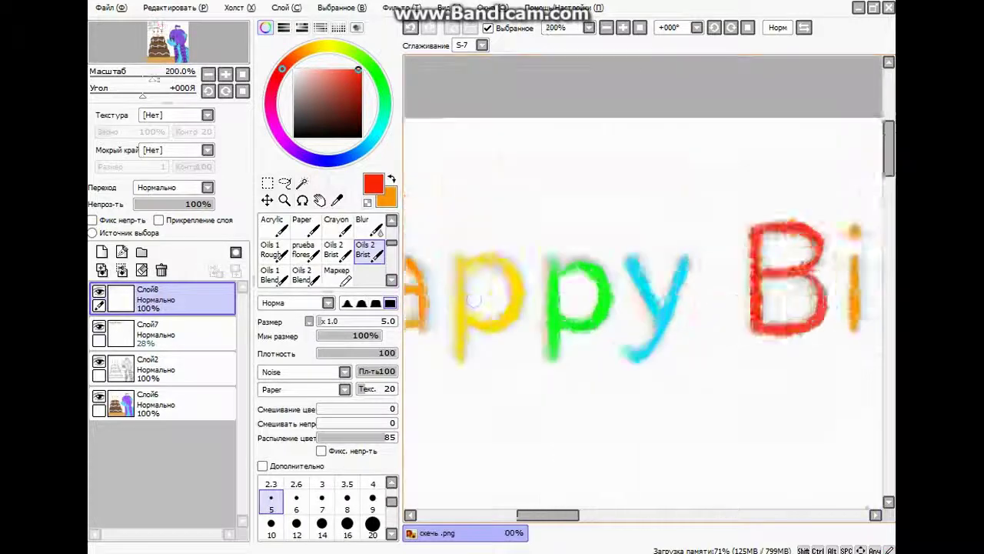
Sample yellow and green from "Happy", then trace the t of "Birthday" in green and the r in yellow.
left_click(460, 321, "alt")
left_click(646, 307, "alt")
left_click_drag(645, 308, 691, 308)
left_click_drag(845, 292, 661, 292)
mouse_move(610, 233)
left_mouse_down()
mouse_move(607, 339)
mouse_move(650, 375)
left_mouse_up()
left_click_drag(555, 262, 658, 260)
left_click(391, 179)
left_click_drag(511, 250, 509, 376)
left_click_drag(509, 288, 559, 255)
Trace the h of "Birthday" in the light blue sampled from "Happy".
scroll(560, 255, "down", 3)
scroll(533, 241, "up", 2)
left_click(534, 241, "alt")
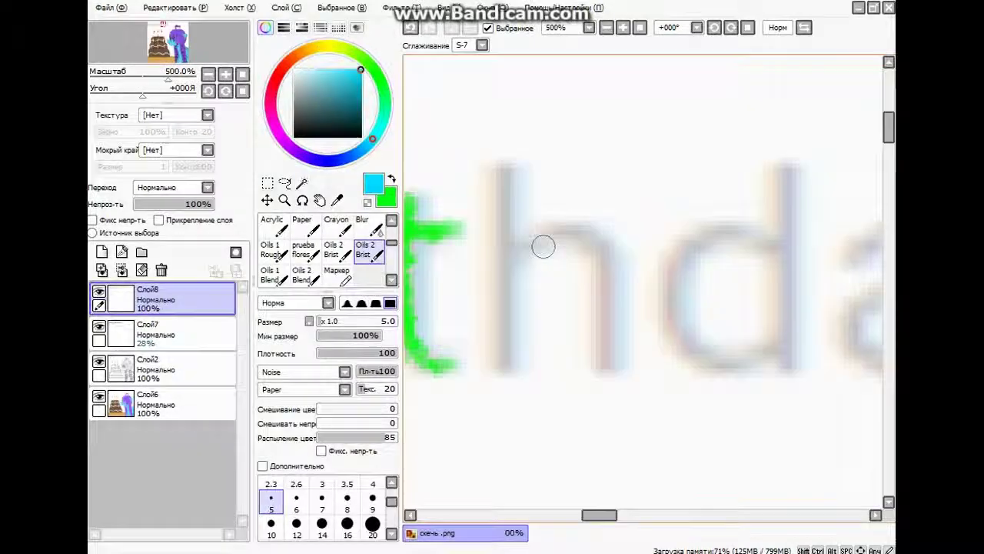
scroll(542, 246, "up", 1)
left_click_drag(497, 135, 498, 415)
mouse_move(492, 261)
left_mouse_down()
mouse_move(632, 296)
mouse_move(620, 408)
left_mouse_up()
Trace the d of "Birthday" in a deeper blue.
scroll(620, 407, "right", 5)
left_click(347, 157)
scroll(602, 138, "left", 1)
left_click_drag(602, 138, 602, 290)
key("ctrl+z")
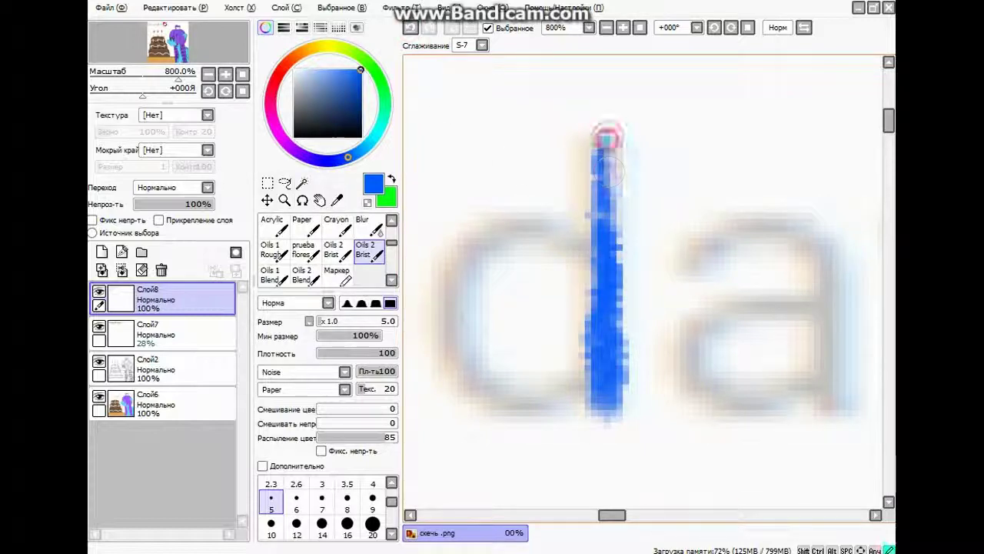
Trace the a of "Birthday" in purple.
scroll(561, 223, "down", 6)
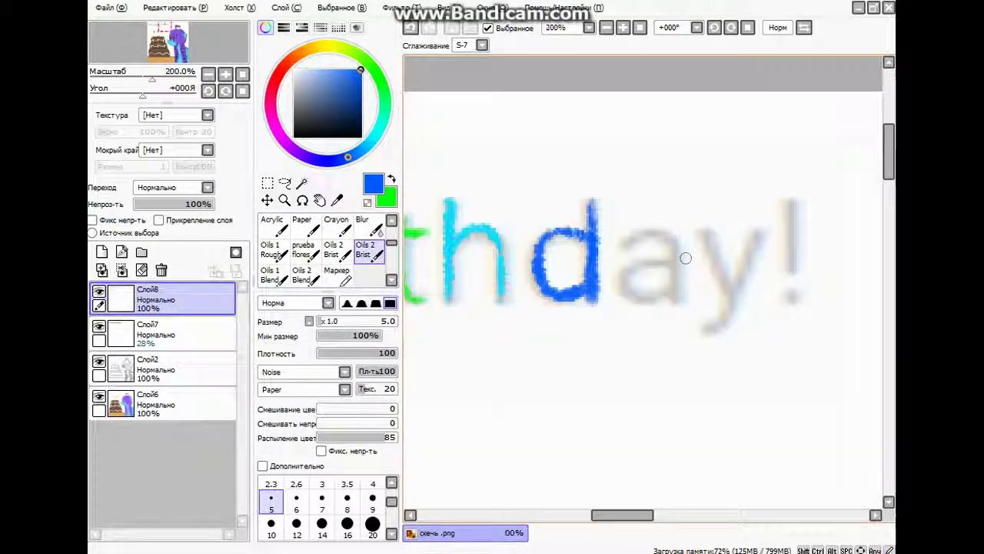
scroll(608, 273, "up", 5)
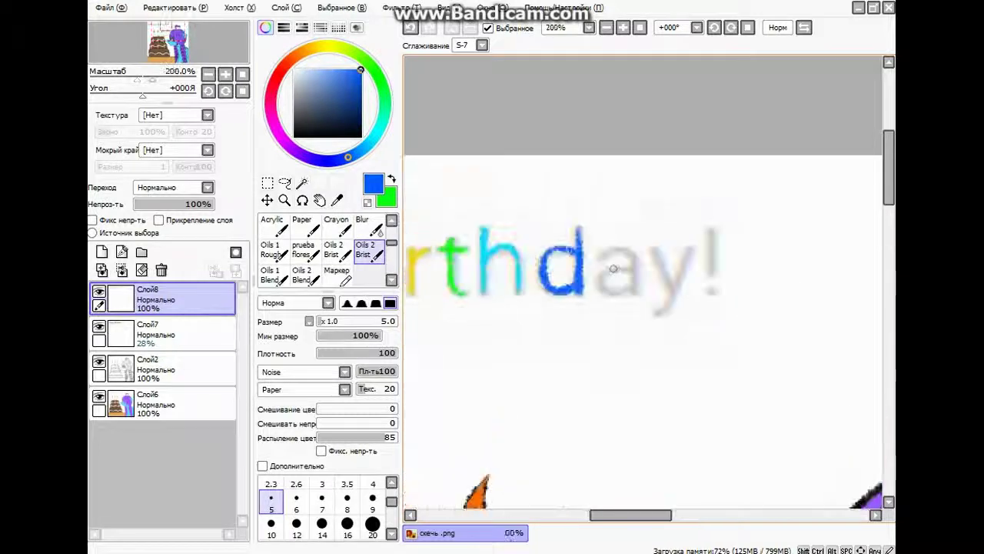
scroll(631, 225, "up", 1)
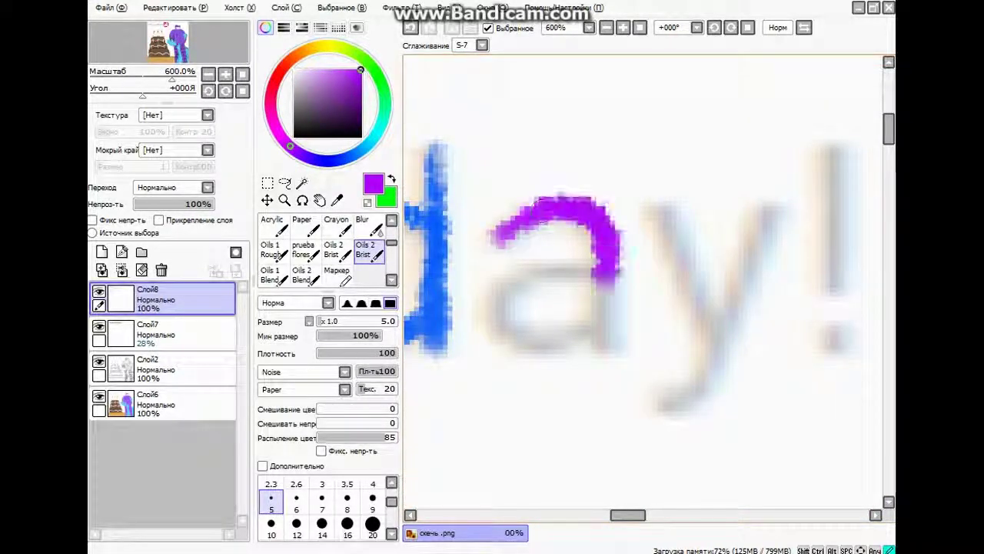
Sample the red from the B and trace the y of "Birthday" with it.
scroll(549, 231, "down", 4)
scroll(461, 230, "up", 4)
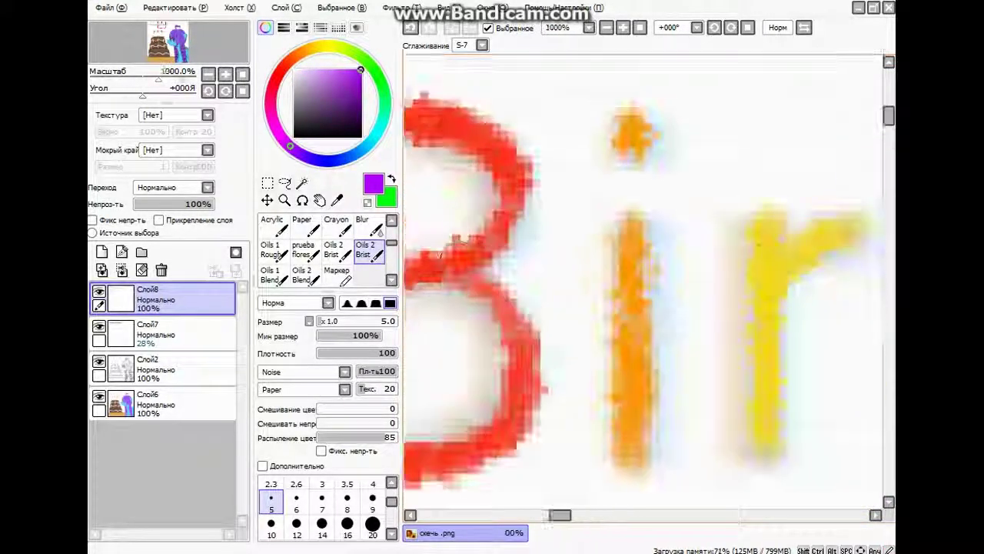
right_click(450, 220)
scroll(461, 231, "down", 6)
scroll(550, 182, "up", 6)
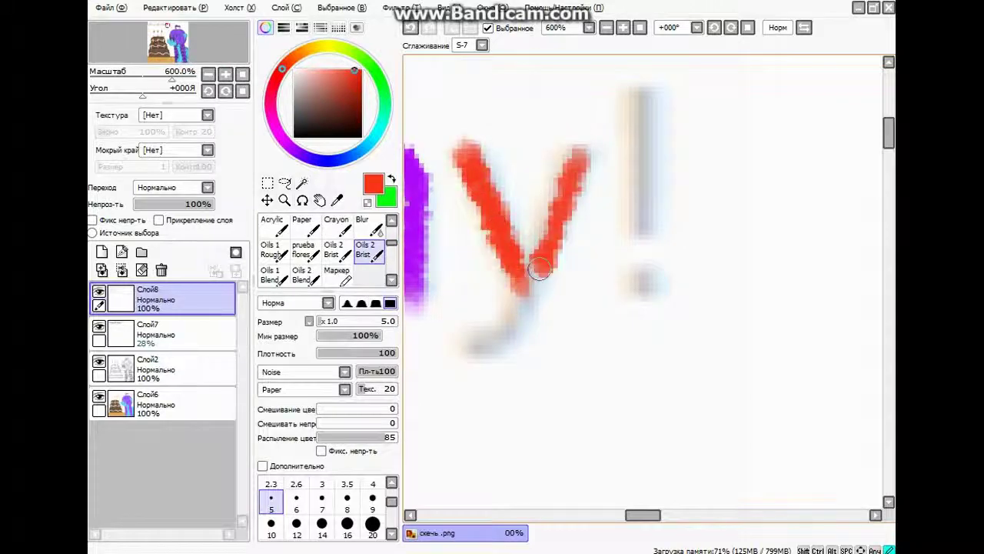
Sample the orange from the i and trace the exclamation mark's bar and dot after "Birthday".
scroll(486, 137, "down", 4)
scroll(452, 265, "up", 4)
right_click(452, 266)
scroll(452, 265, "down", 4)
scroll(518, 82, "up", 5)
left_click(509, 110)
left_click_drag(509, 109, 507, 253)
key("ctrl+z")
left_click_drag(509, 94, 508, 250)
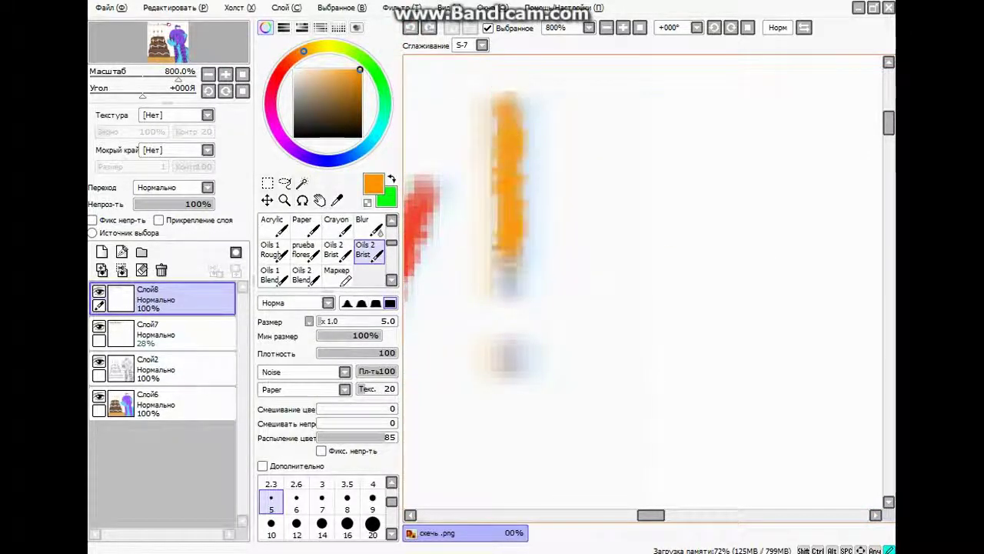
left_click(509, 358)
Delete the faded guide text layer Слой7.
scroll(509, 358, "down", 6)
scroll(530, 300, "up", 1)
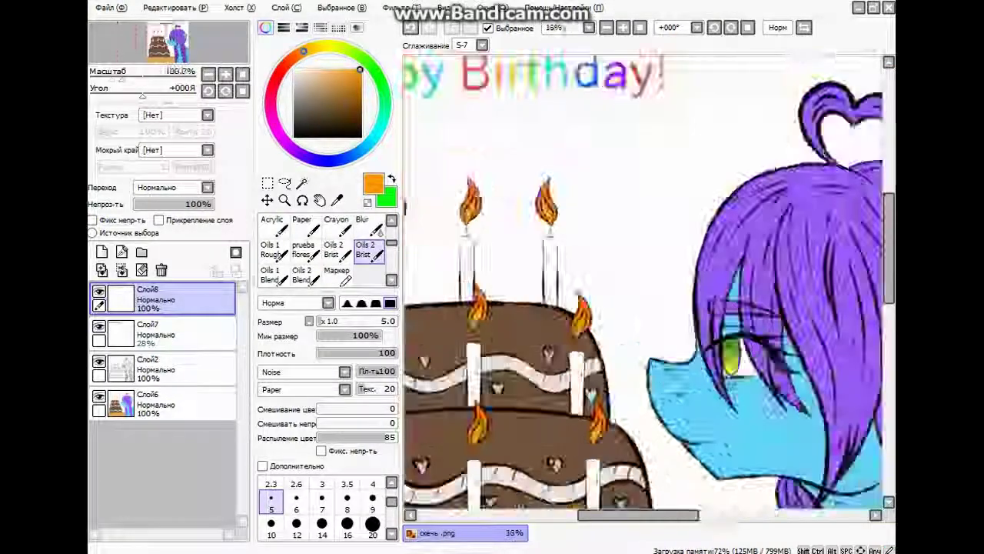
scroll(532, 299, "down", 2)
key("Delete")
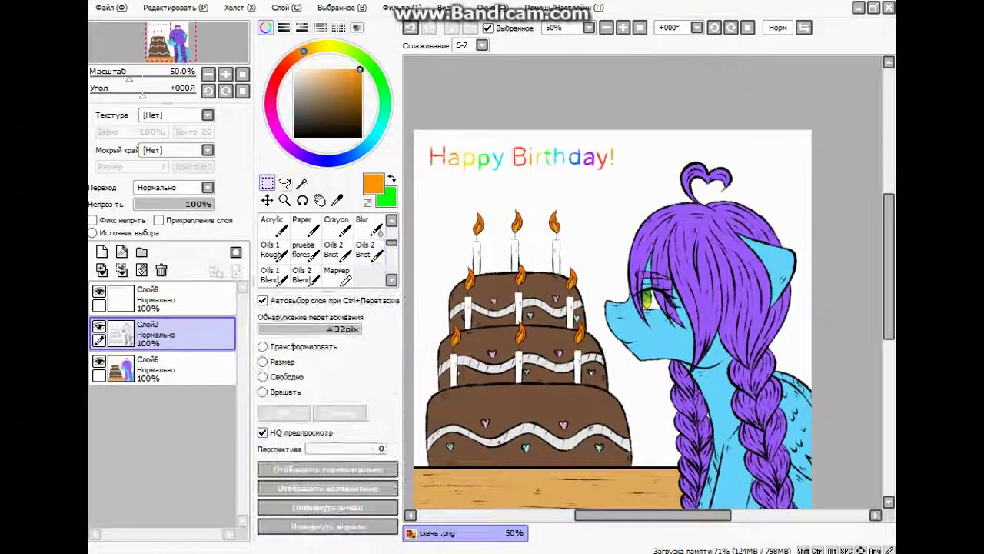
Copy the coloured lettering on Слой8 and paste it as a new layer above.
scroll(432, 173, "up", 2)
left_click(433, 173)
left_click(173, 7)
left_click(185, 77)
left_click(174, 7)
left_click(184, 92)
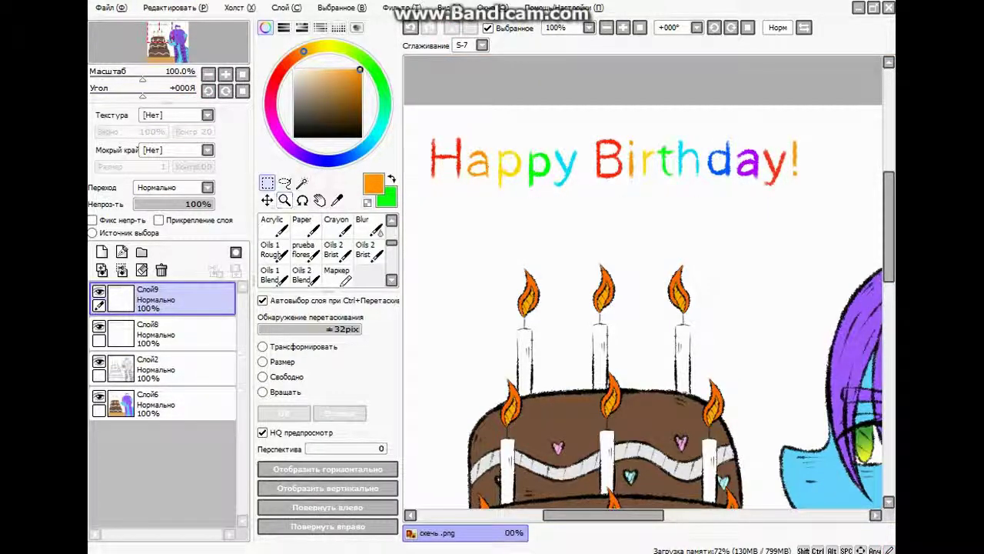
Paint white over the copied lettering on a new clipped layer with a size 500 Oils 2 Brist brush, and set its opacity to 50%.
left_click(369, 249)
left_click(293, 70)
left_click(101, 251)
left_click(158, 220)
left_click(322, 524)
left_click_drag(430, 162, 799, 161)
left_click_drag(202, 204, 169, 204)
scroll(642, 307, "up", 2)
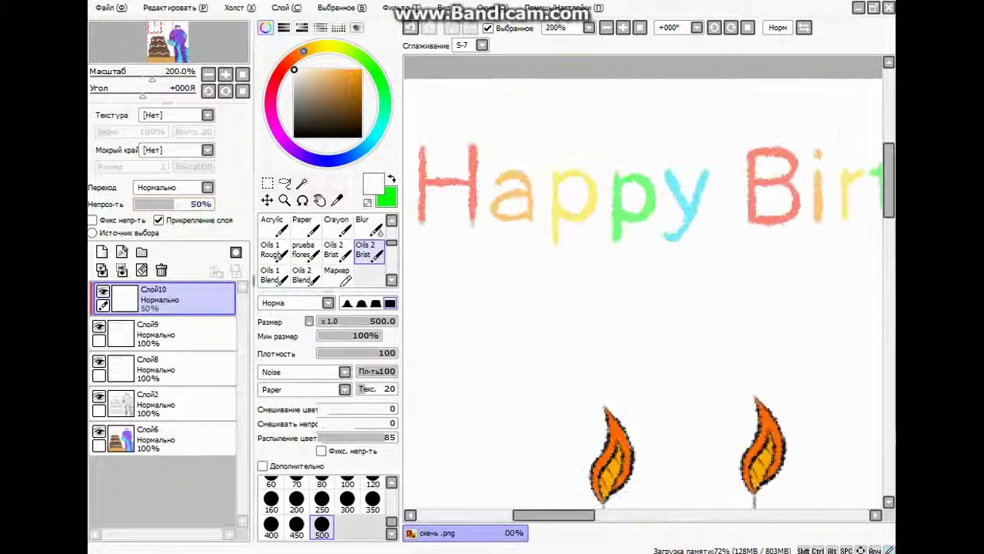
Merge the white layer into Слой9 and place this pale copy beneath Слой8, offset slightly to the left as a shadow.
left_click(267, 200)
left_click(160, 269)
left_click(99, 325)
left_click_drag(162, 298, 162, 334)
scroll(477, 192, "up", 3)
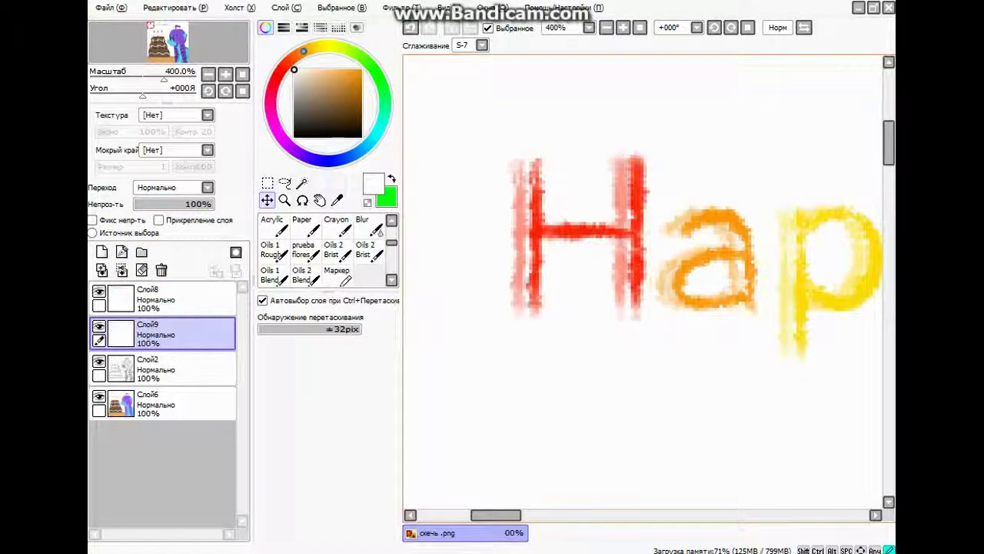
scroll(642, 281, "down", 4)
scroll(642, 280, "up", 8)
scroll(642, 281, "down", 7)
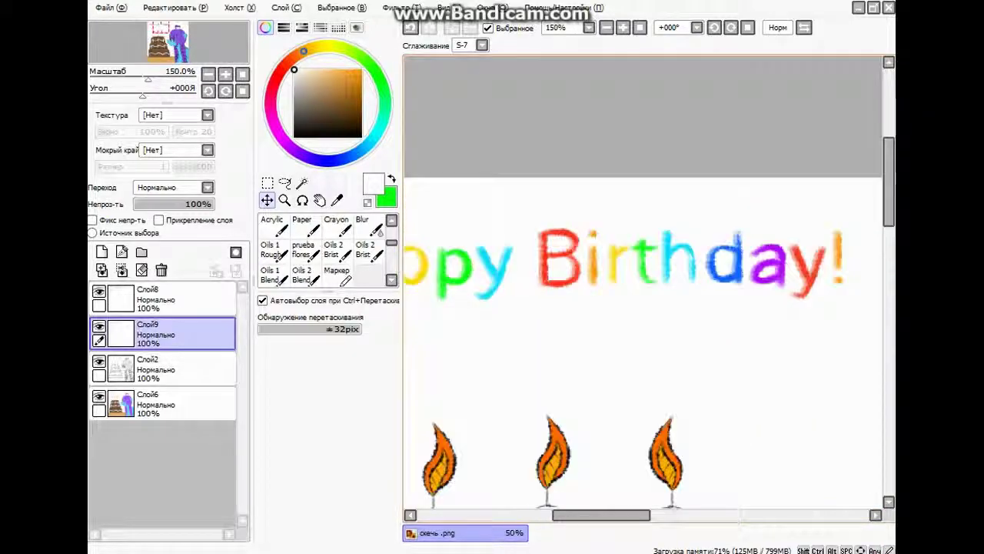
scroll(641, 281, "down", 4)
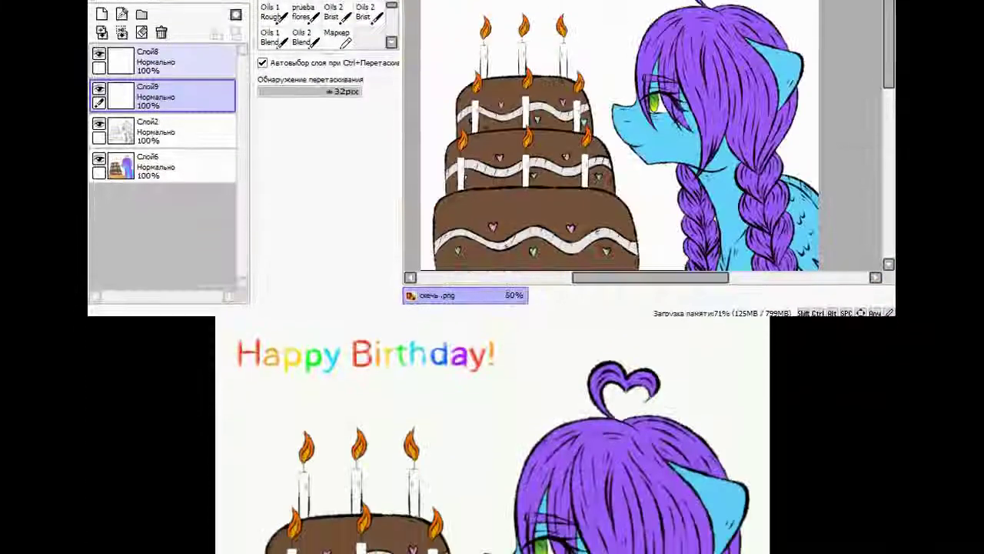